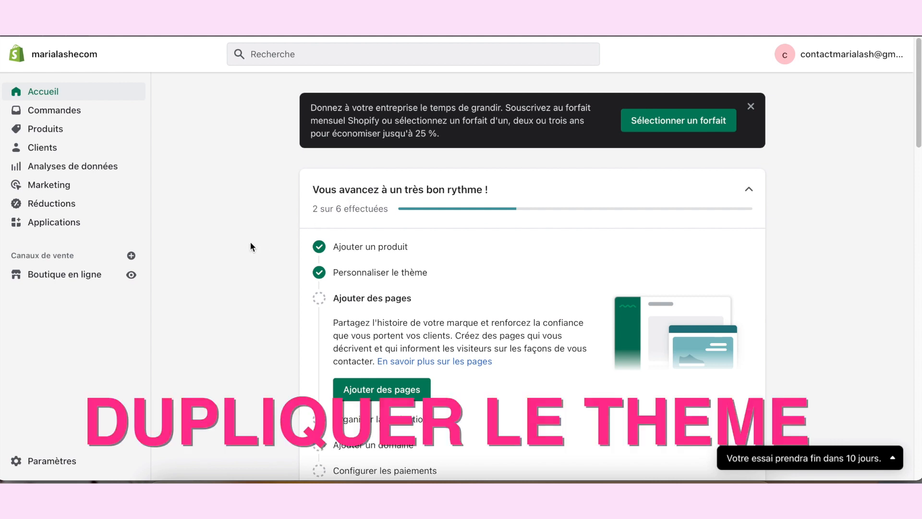
Step: Open the online store's themes and examine the current Dawn theme's available actions and the theme library
{"action": "scroll", "coordinate": [246, 243], "scroll_direction": "down", "scroll_amount": 5}
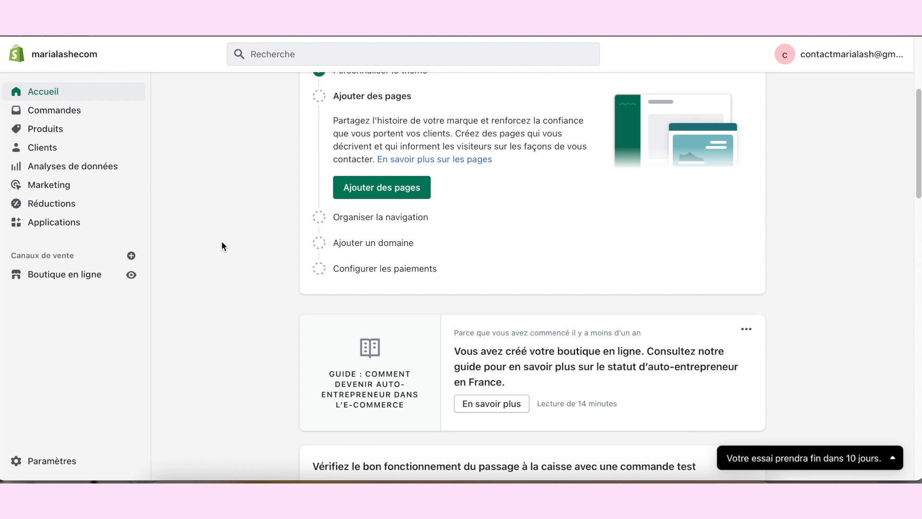
{"action": "left_click", "coordinate": [60, 277]}
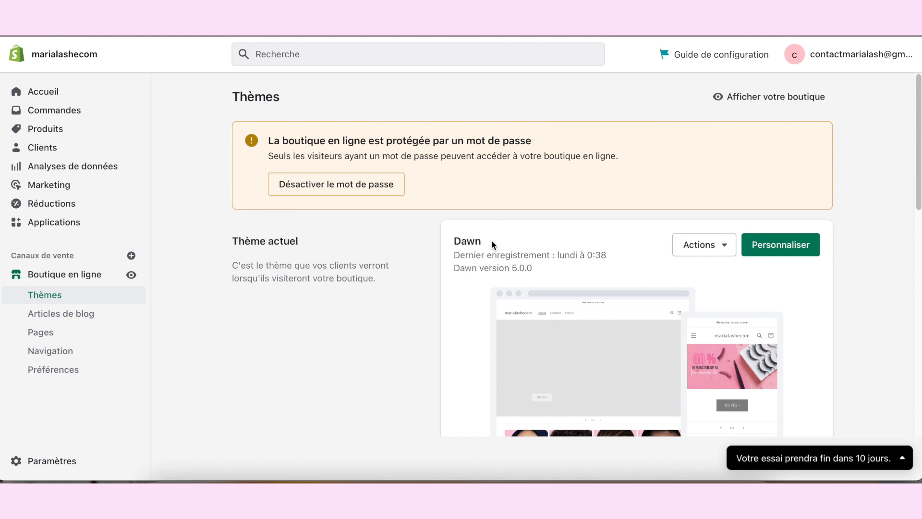
{"action": "left_click", "coordinate": [723, 247]}
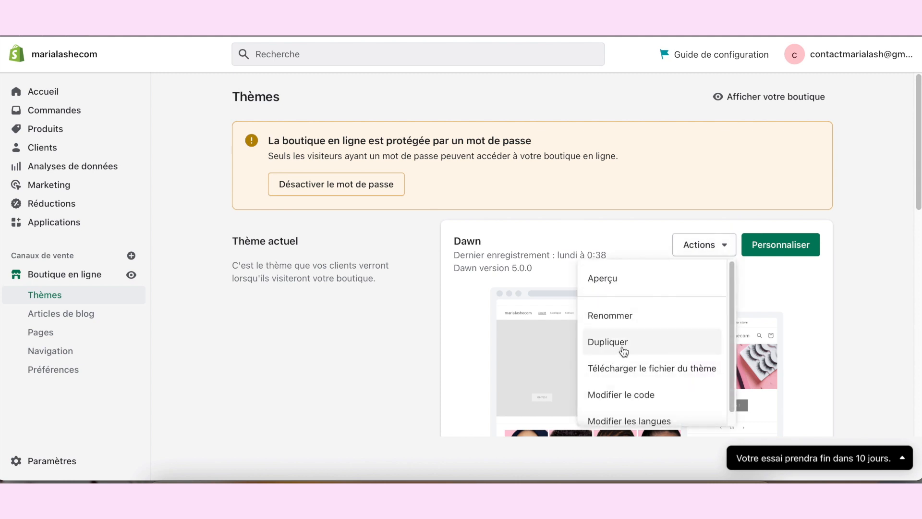
{"action": "left_click", "coordinate": [546, 244]}
{"action": "scroll", "coordinate": [548, 244], "scroll_direction": "down", "scroll_amount": 1}
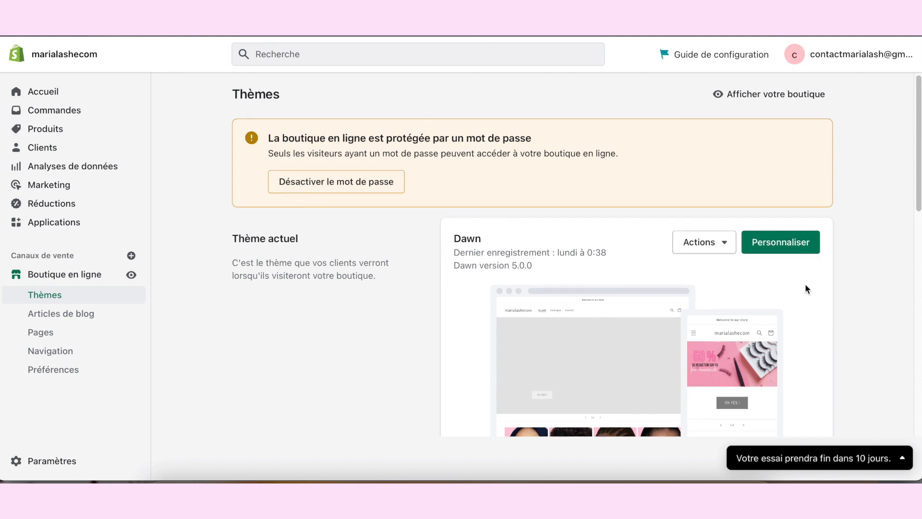
{"action": "scroll", "coordinate": [865, 328], "scroll_direction": "down", "scroll_amount": 1}
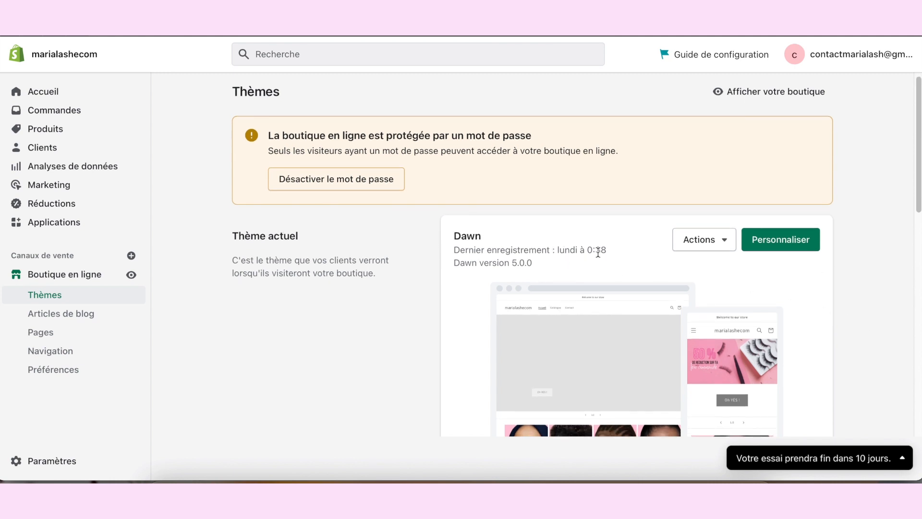
{"action": "scroll", "coordinate": [597, 253], "scroll_direction": "down", "scroll_amount": 8}
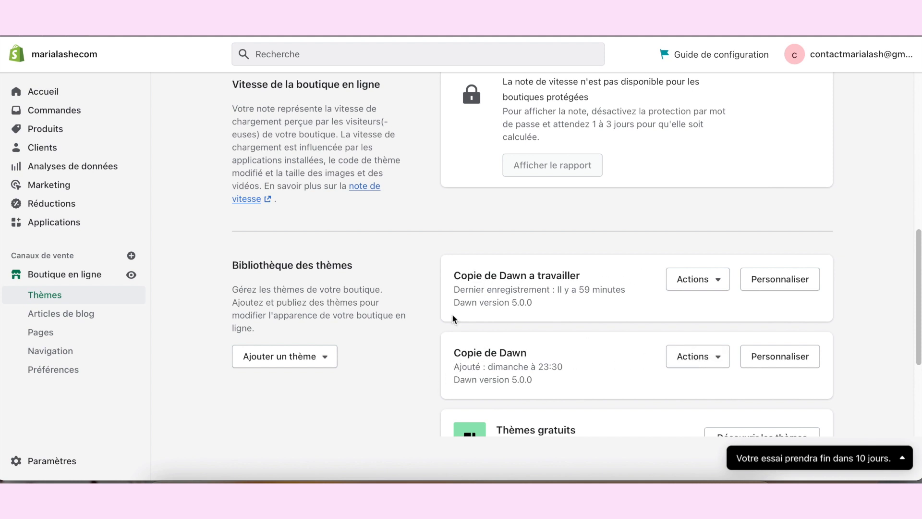
{"action": "scroll", "coordinate": [528, 307], "scroll_direction": "up", "scroll_amount": 1}
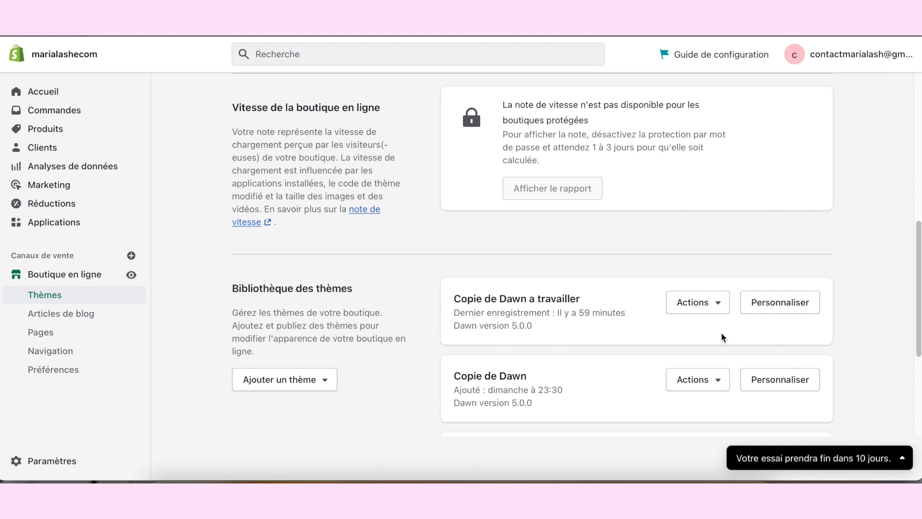
Step: Preview the theme "Copie de Dawn a travailler", look through its storefront home page, and return to the theme library
{"action": "left_click", "coordinate": [720, 305]}
{"action": "left_click", "coordinate": [611, 102]}
{"action": "scroll", "coordinate": [725, 284], "scroll_direction": "down", "scroll_amount": 15}
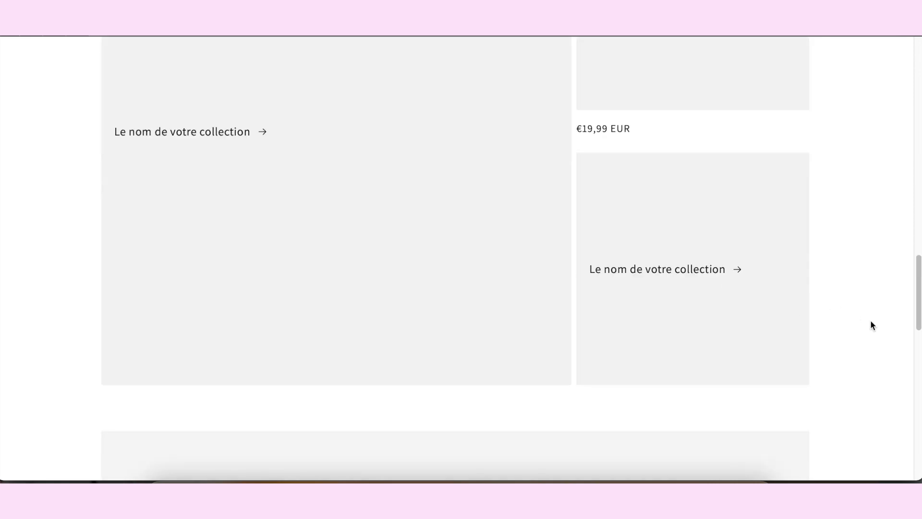
{"action": "scroll", "coordinate": [871, 318], "scroll_direction": "up", "scroll_amount": 2}
{"action": "scroll", "coordinate": [871, 319], "scroll_direction": "down", "scroll_amount": 18}
{"action": "scroll", "coordinate": [871, 318], "scroll_direction": "up", "scroll_amount": 15}
{"action": "scroll", "coordinate": [870, 318], "scroll_direction": "up", "scroll_amount": 10}
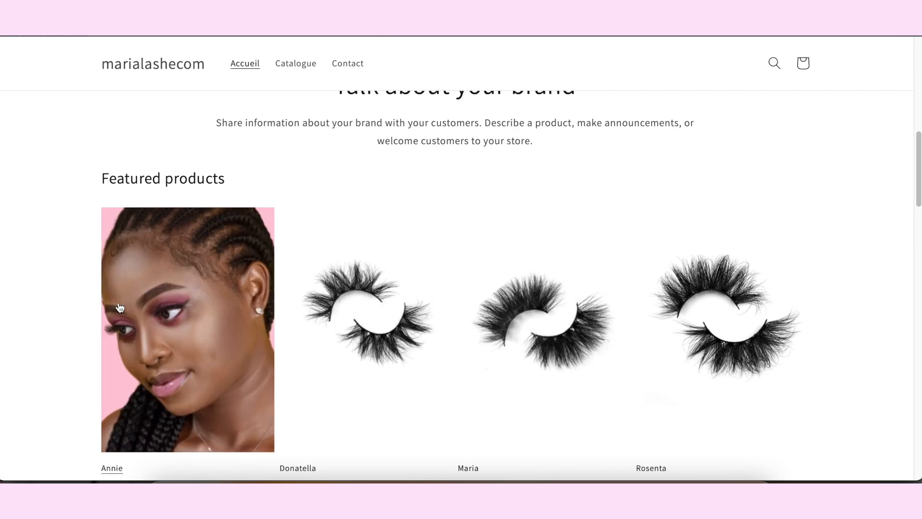
{"action": "scroll", "coordinate": [361, 267], "scroll_direction": "up", "scroll_amount": 8}
{"action": "scroll", "coordinate": [361, 268], "scroll_direction": "down", "scroll_amount": 8}
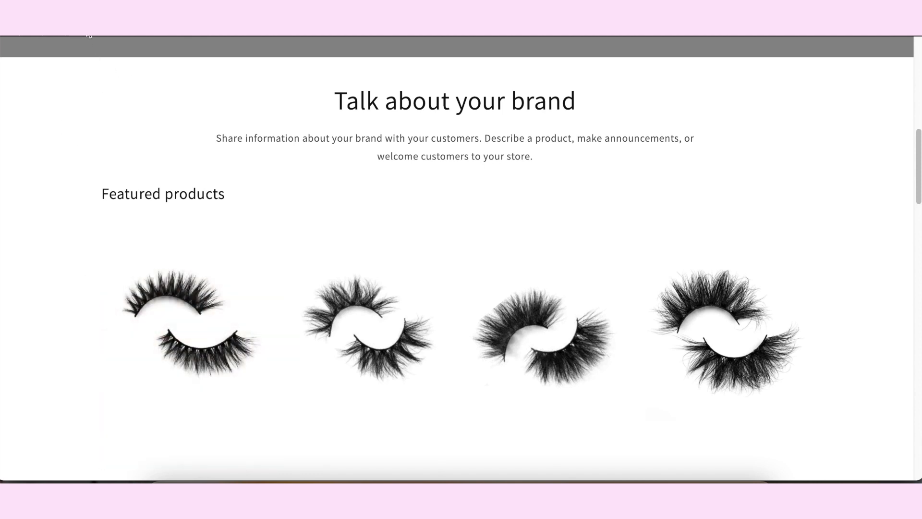
{"action": "left_click", "coordinate": [216, 19]}
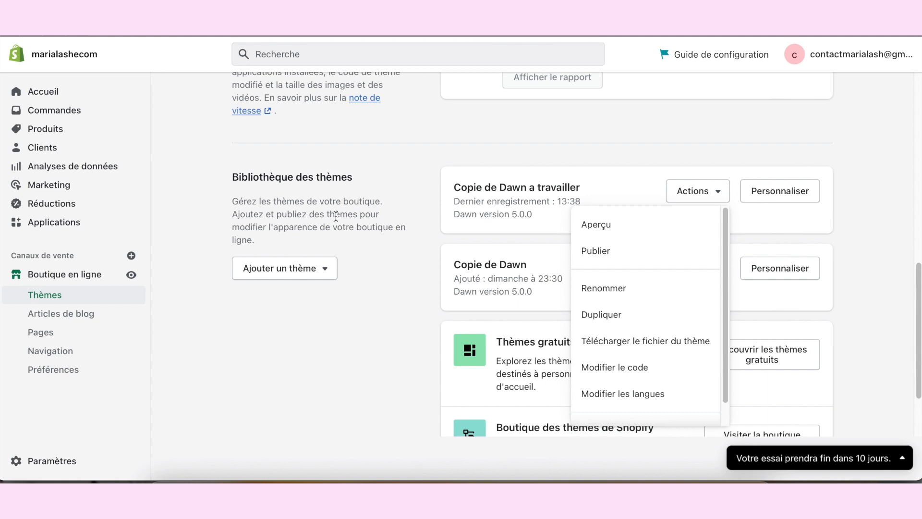
{"action": "left_click", "coordinate": [360, 307]}
Step: Open the main menu (Menu principal) from the online store's navigation settings
{"action": "scroll", "coordinate": [357, 348], "scroll_direction": "down", "scroll_amount": 2}
{"action": "scroll", "coordinate": [357, 348], "scroll_direction": "up", "scroll_amount": 10}
{"action": "scroll", "coordinate": [358, 350], "scroll_direction": "down", "scroll_amount": 6}
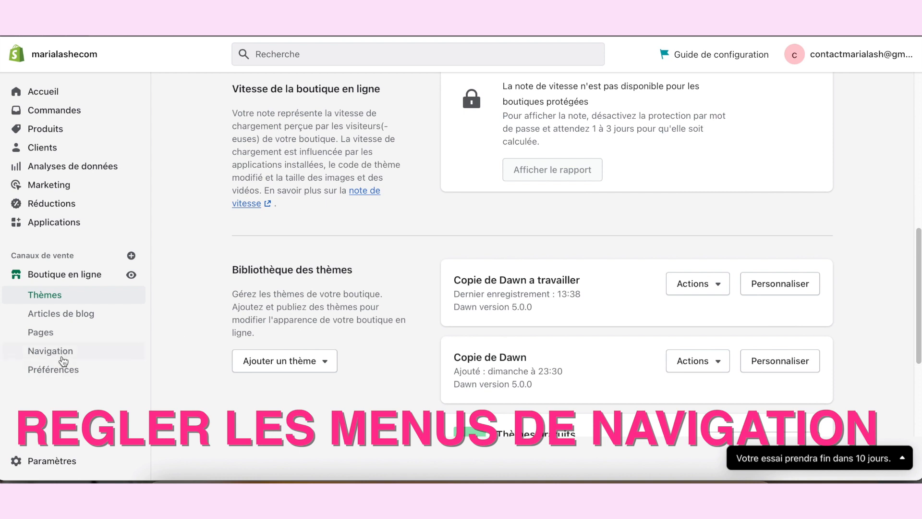
{"action": "left_click", "coordinate": [40, 352]}
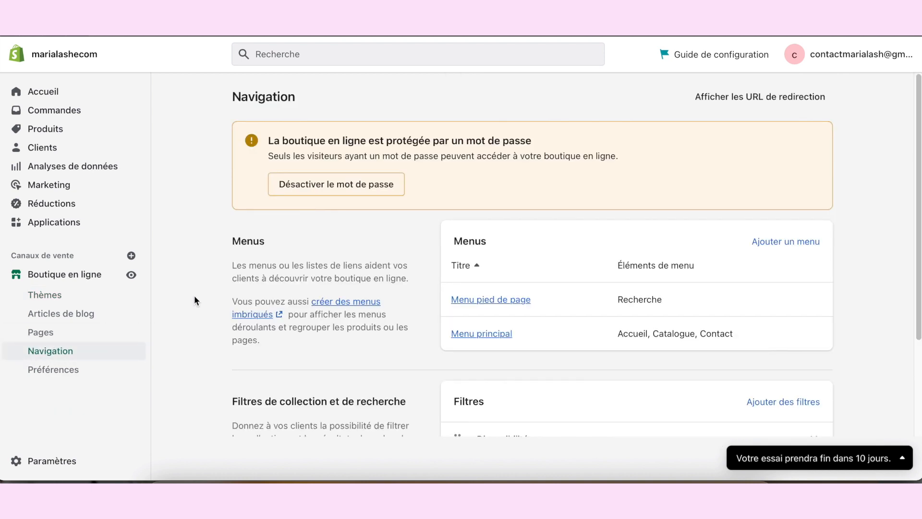
{"action": "scroll", "coordinate": [496, 183], "scroll_direction": "down", "scroll_amount": 3}
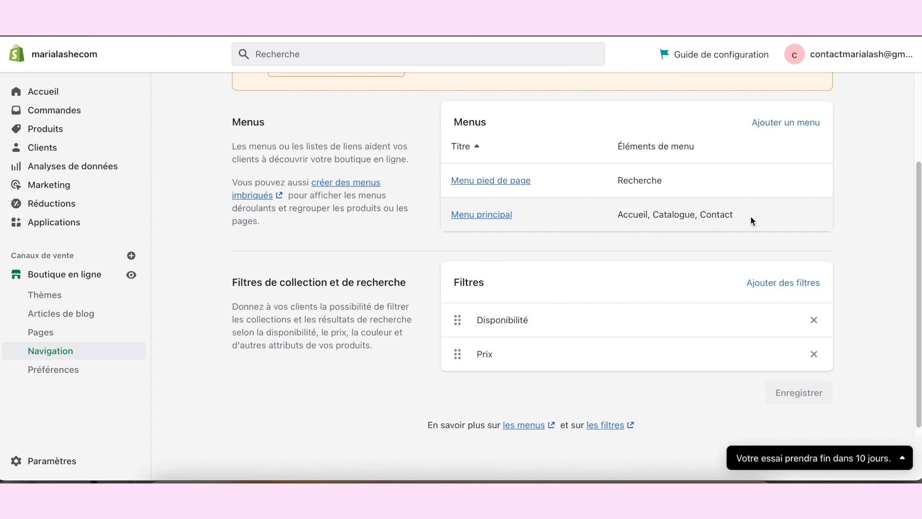
{"action": "left_click", "coordinate": [488, 225]}
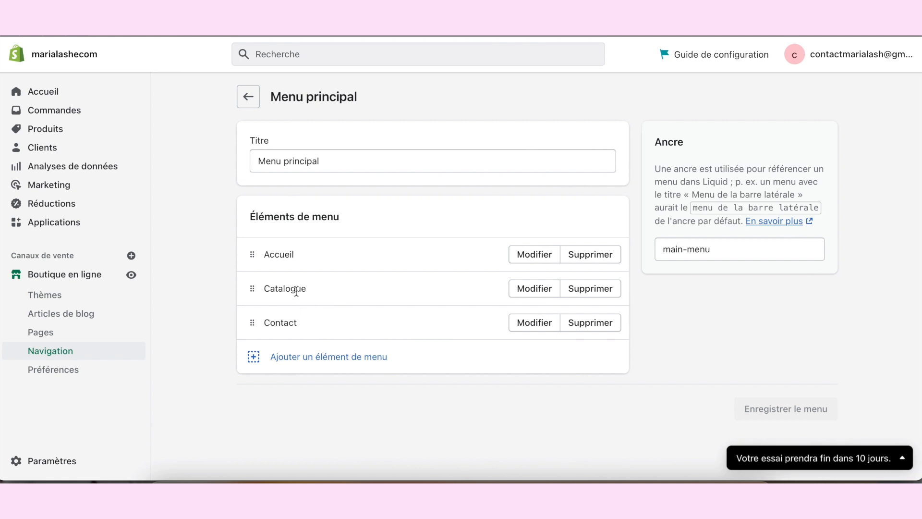
Step: Rename the main menu's Catalogue item to "Shop" and apply the change
{"action": "left_click", "coordinate": [534, 289]}
{"action": "double_click", "coordinate": [760, 148]}
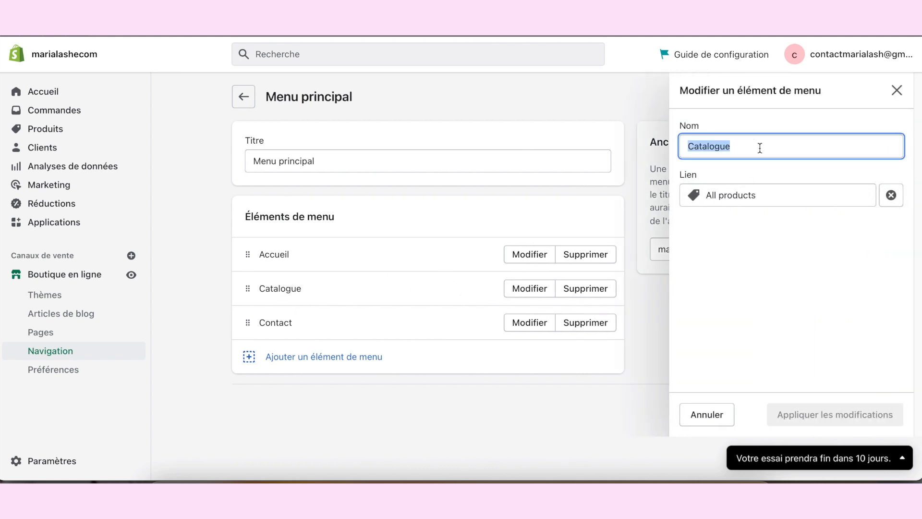
{"action": "type", "text": "Shop"}
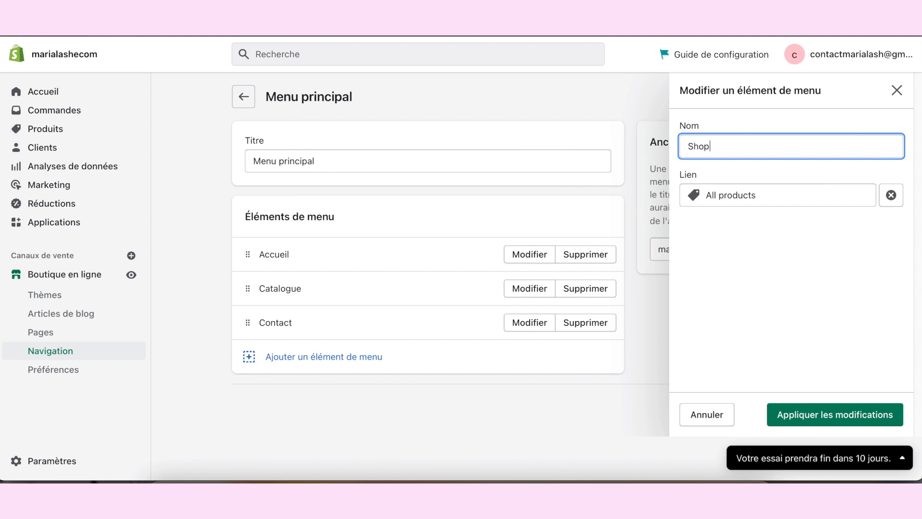
{"action": "left_click", "coordinate": [835, 415]}
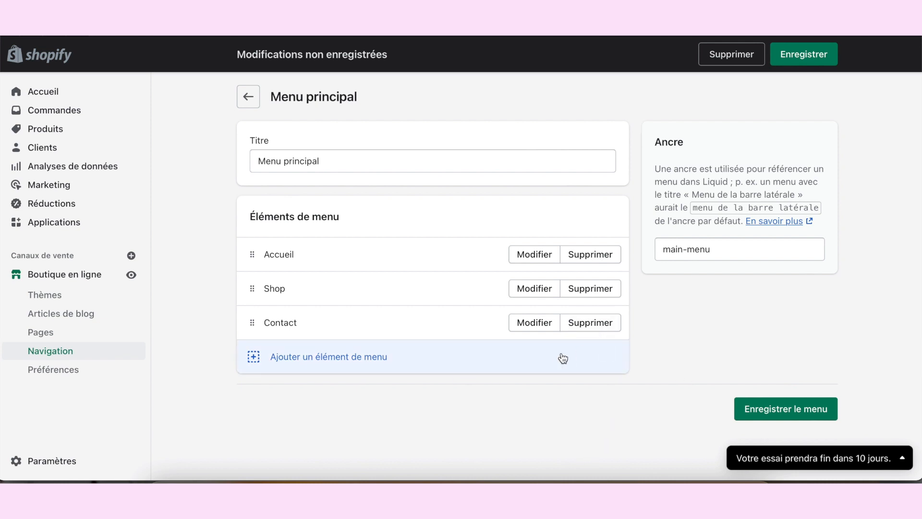
Step: Remove the Contact item from the main menu and save the menu
{"action": "left_click", "coordinate": [595, 327]}
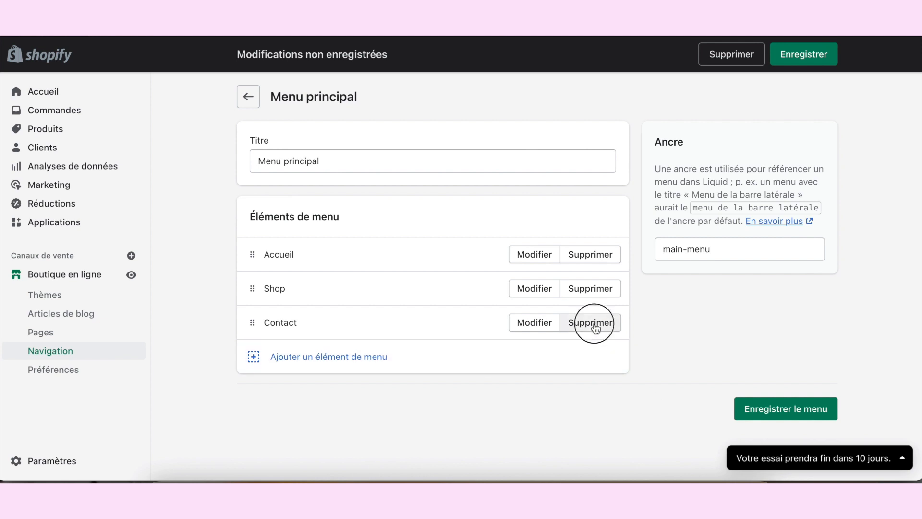
{"action": "left_click", "coordinate": [604, 307]}
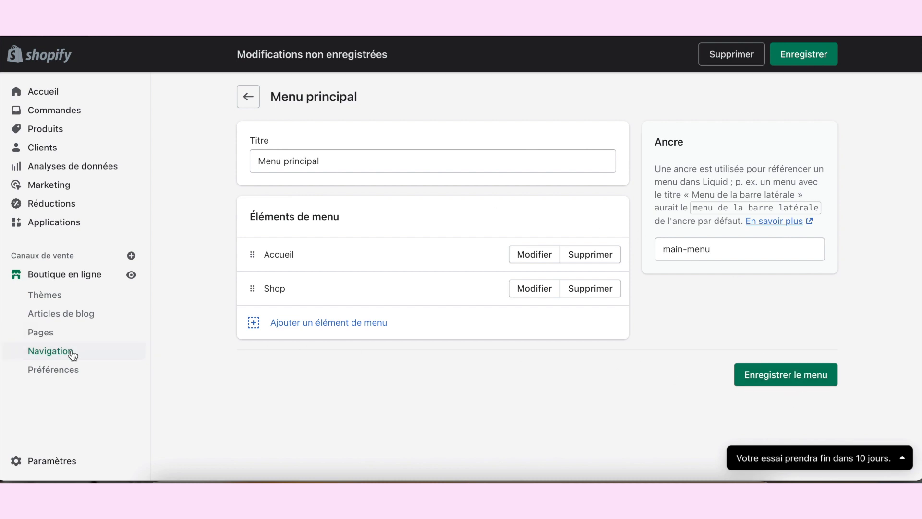
{"action": "left_click", "coordinate": [805, 378]}
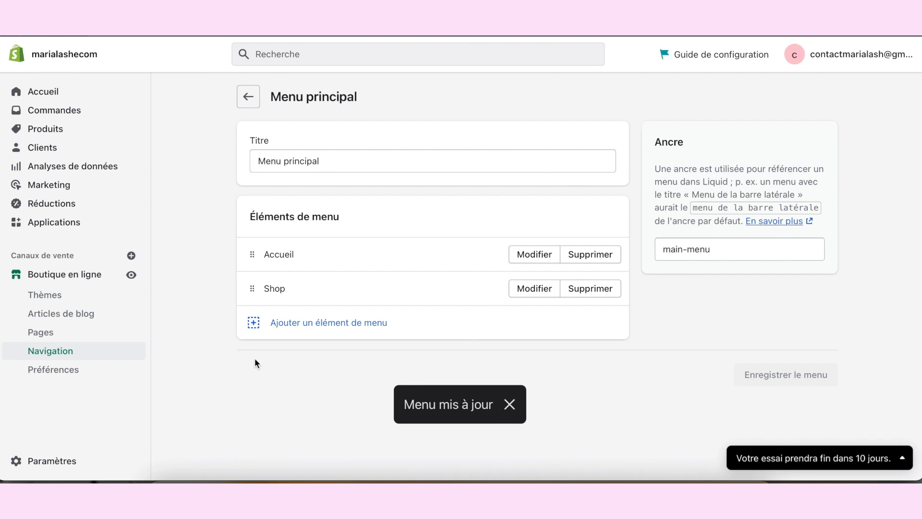
Step: Create a new online store page titled "Conseils" and save it
{"action": "left_click", "coordinate": [34, 335]}
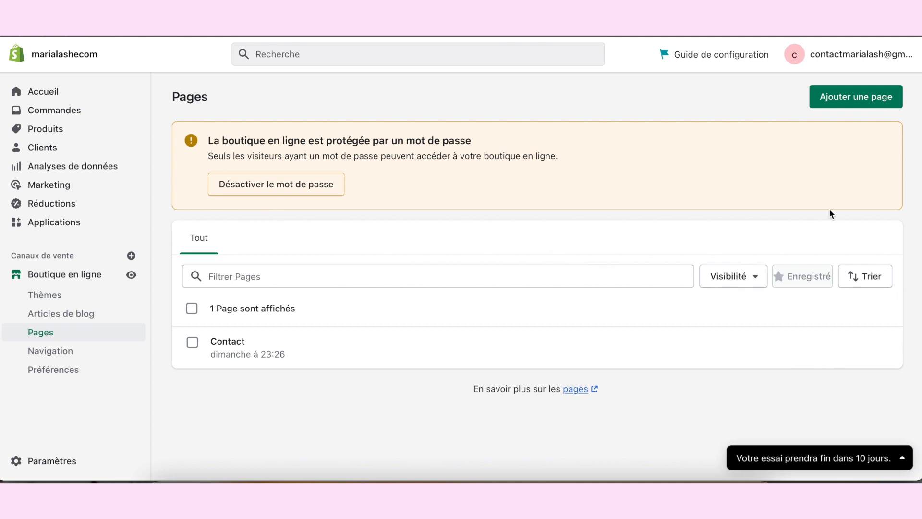
{"action": "left_click", "coordinate": [872, 105]}
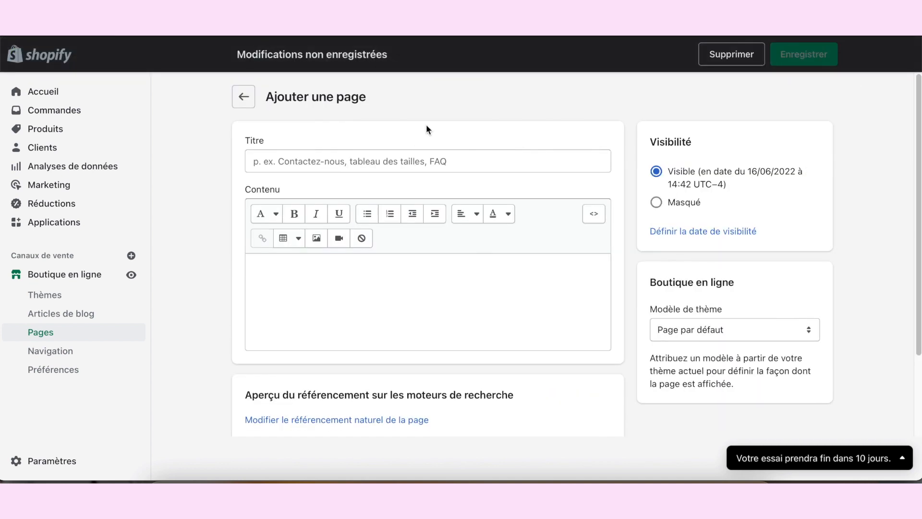
{"action": "left_click", "coordinate": [407, 162]}
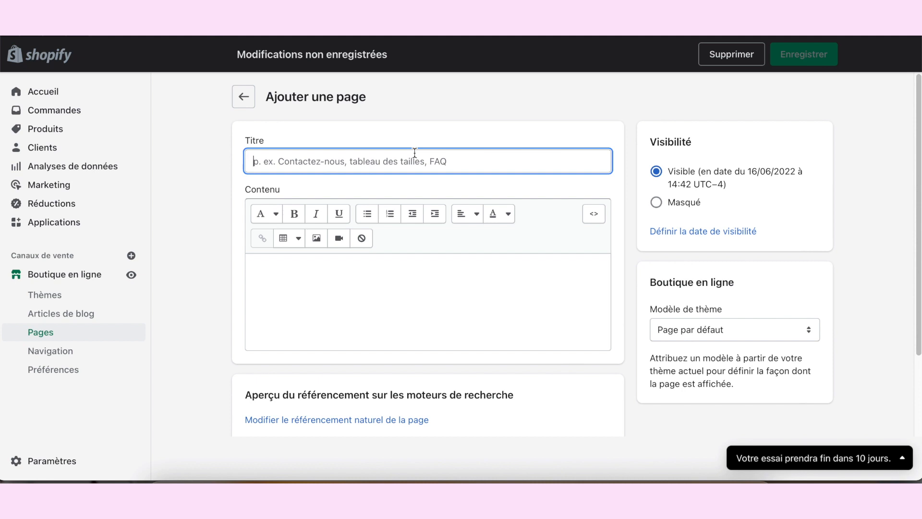
{"action": "type", "text": "Cson"}
{"action": "key", "text": "BackSpace"}
{"action": "key", "text": "BackSpace"}
{"action": "type", "text": "onsil"}
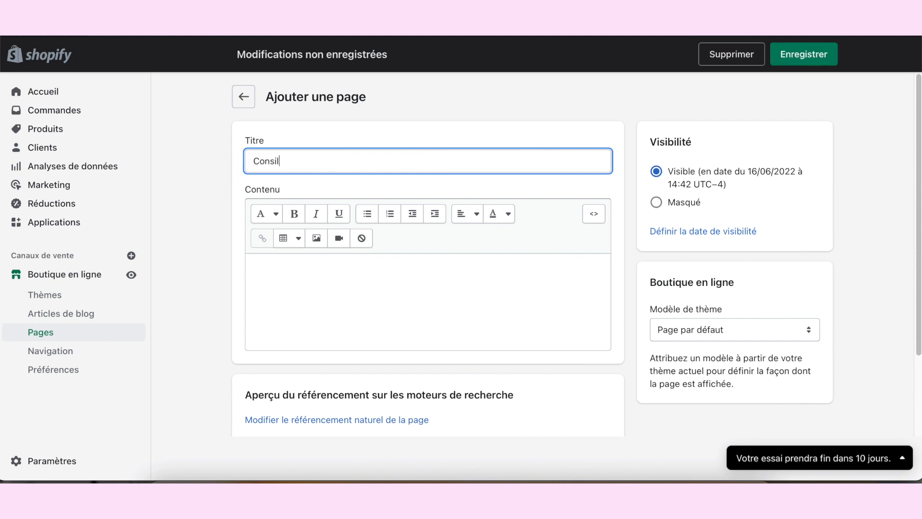
{"action": "type", "text": "el"}
{"action": "type", "text": "s"}
{"action": "left_click", "coordinate": [532, 280]}
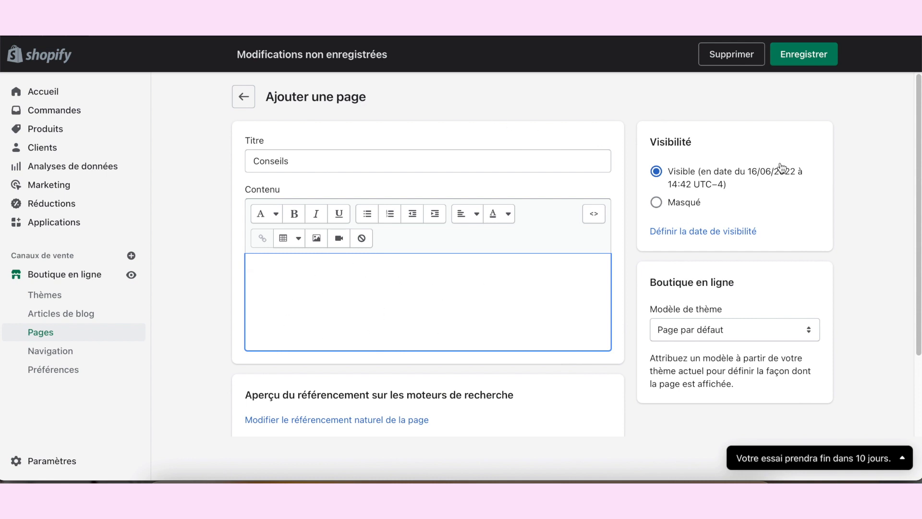
{"action": "left_click", "coordinate": [803, 53]}
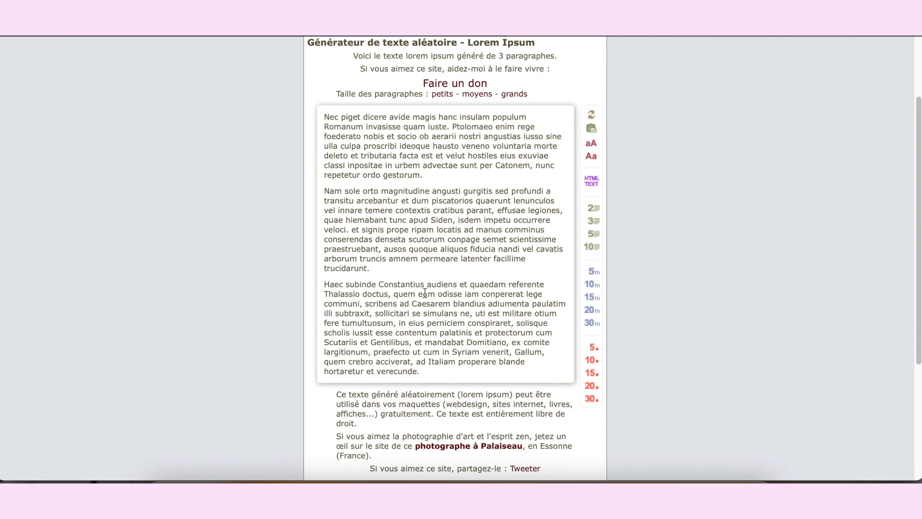
Step: Switch to the Lorem Ipsum text generator and copy its three generated paragraphs
{"action": "left_click_drag", "start_coordinate": [428, 368], "coordinate": [329, 110]}
{"action": "left_click", "coordinate": [329, 110]}
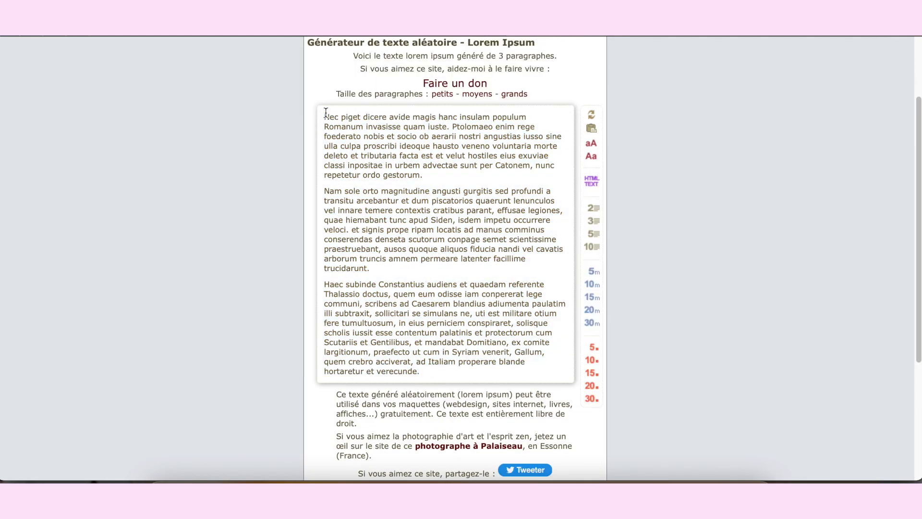
{"action": "left_click_drag", "start_coordinate": [435, 377], "coordinate": [325, 116]}
{"action": "left_click", "coordinate": [327, 117]}
{"action": "left_click", "coordinate": [329, 117]}
{"action": "right_click", "coordinate": [279, 120]}
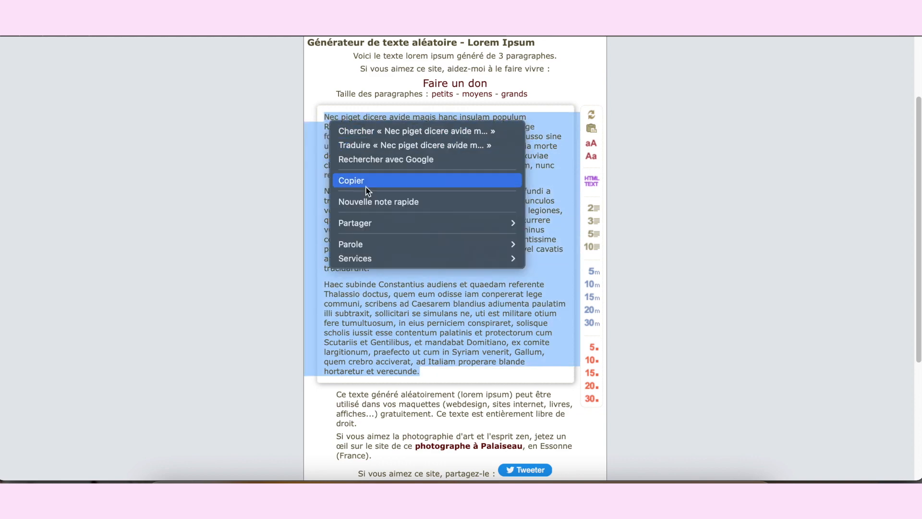
{"action": "left_click", "coordinate": [310, 180]}
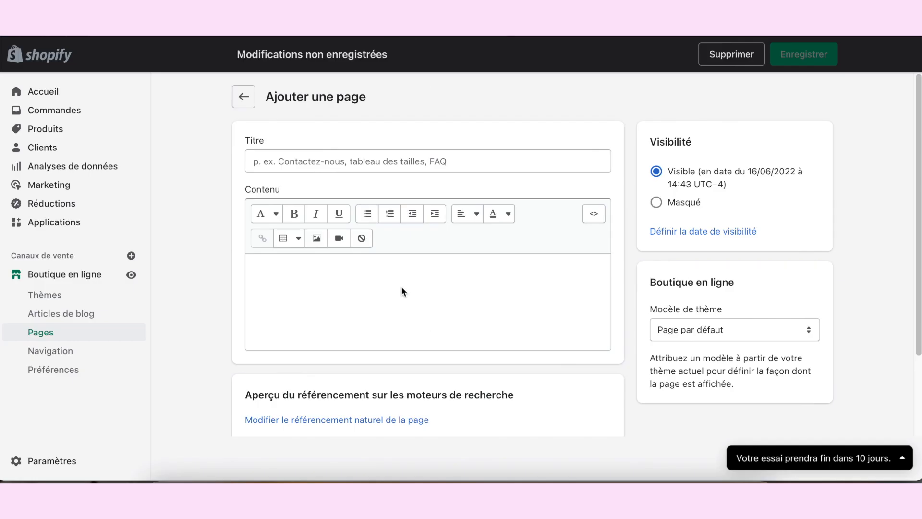
Step: Paste the copied paragraphs into the new Shopify page's content and add an empty line after the first paragraph
{"action": "left_click", "coordinate": [402, 287]}
{"action": "key", "text": "ctrl+v"}
{"action": "left_click", "coordinate": [509, 331]}
{"action": "key", "text": "Return"}
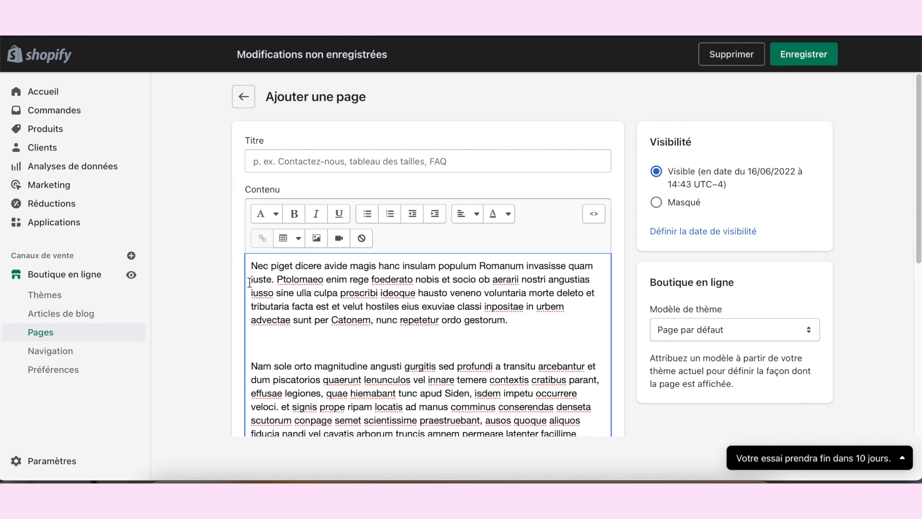
Step: Upload yeux-en-amande.jpg from the Téléchargements folder and insert it between the first two paragraphs of the page content
{"action": "left_click", "coordinate": [316, 239]}
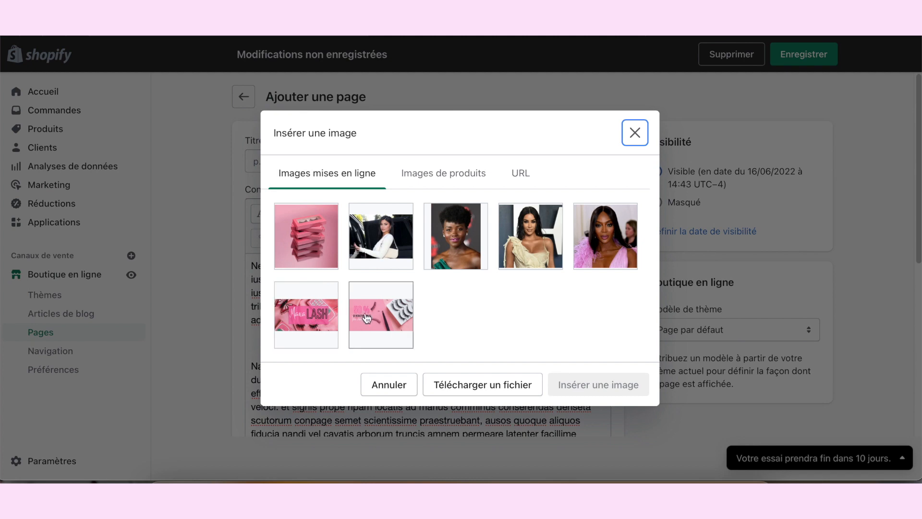
{"action": "left_click", "coordinate": [482, 384]}
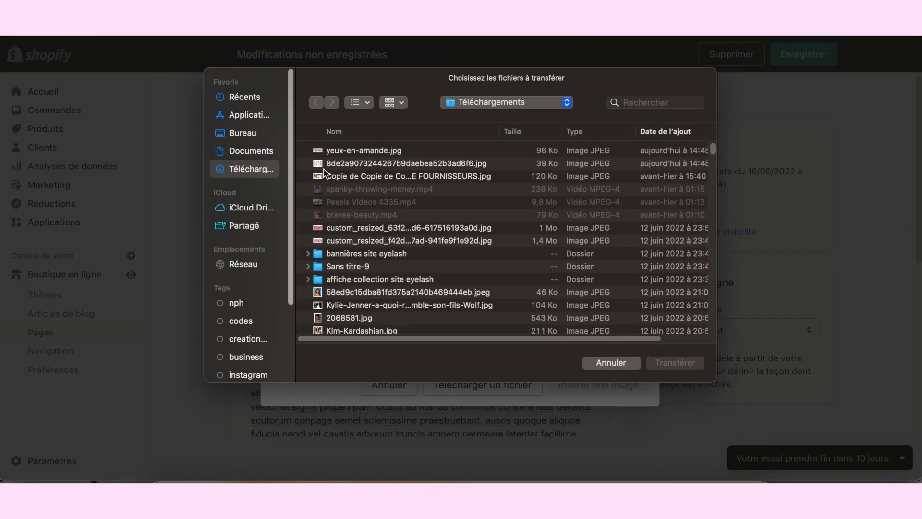
{"action": "double_click", "coordinate": [343, 152]}
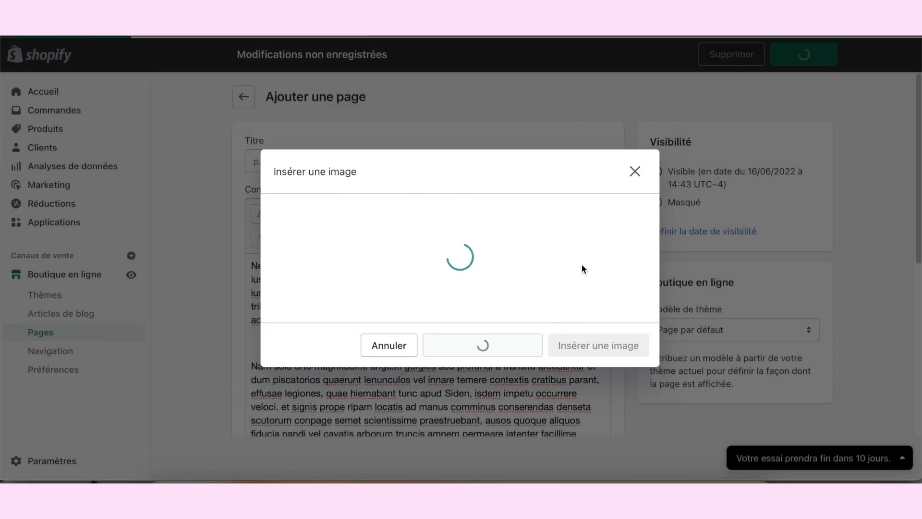
{"action": "left_click", "coordinate": [623, 440]}
{"action": "scroll", "coordinate": [545, 329], "scroll_direction": "down", "scroll_amount": 2}
{"action": "scroll", "coordinate": [545, 329], "scroll_direction": "up", "scroll_amount": 2}
{"action": "scroll", "coordinate": [544, 328], "scroll_direction": "down", "scroll_amount": 2}
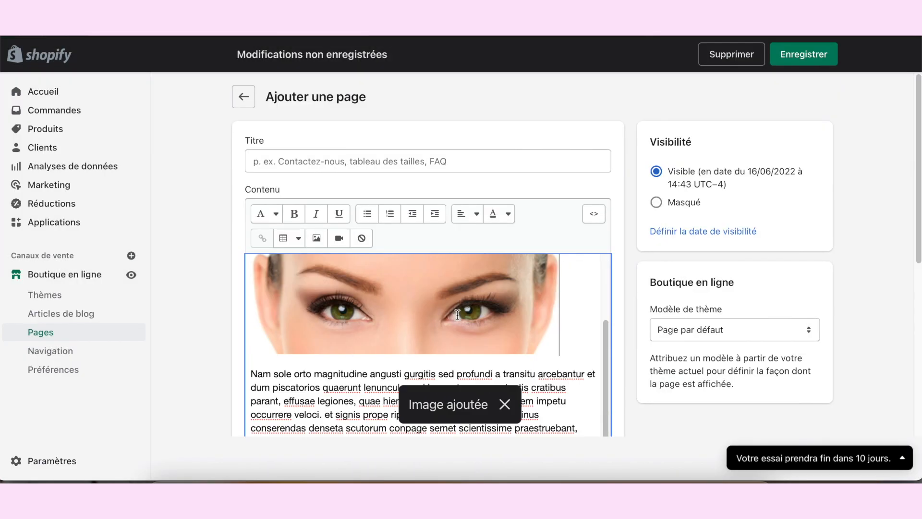
Step: Insert the uploaded eye-shapes chart image between the second and third paragraphs of the page content
{"action": "scroll", "coordinate": [544, 329], "scroll_direction": "up", "scroll_amount": 2}
{"action": "scroll", "coordinate": [403, 245], "scroll_direction": "down", "scroll_amount": 2}
{"action": "left_click", "coordinate": [316, 168]}
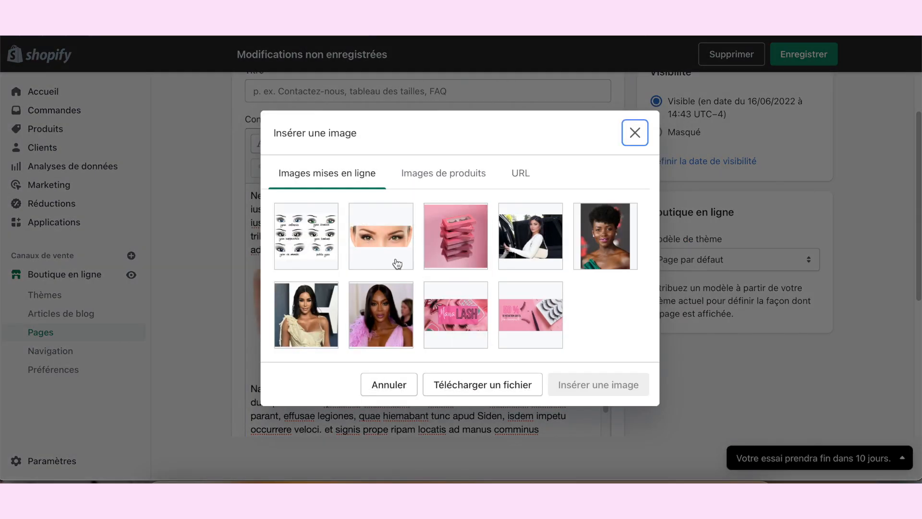
{"action": "left_click", "coordinate": [584, 439]}
{"action": "scroll", "coordinate": [490, 338], "scroll_direction": "down", "scroll_amount": 5}
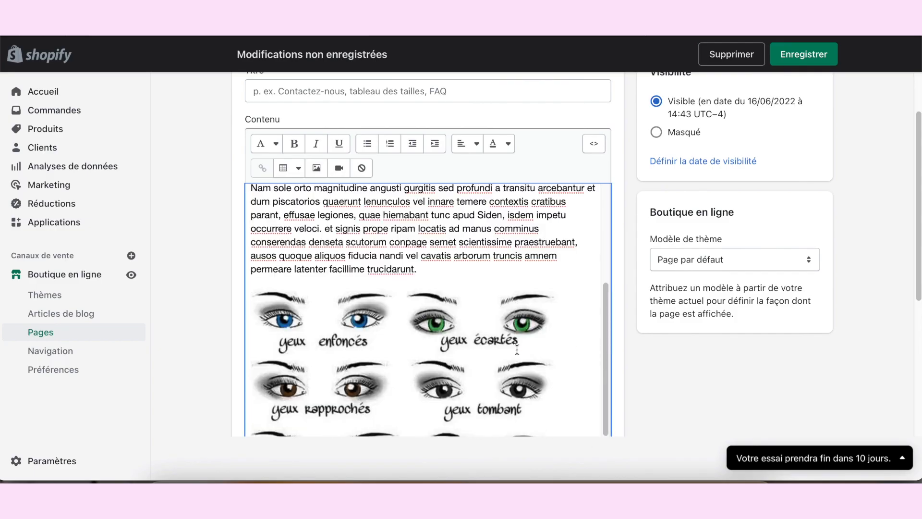
Step: Check the inserted eye-shapes chart in the page content and save the "Conseils" page
{"action": "scroll", "coordinate": [621, 331], "scroll_direction": "down", "scroll_amount": 5}
{"action": "scroll", "coordinate": [642, 277], "scroll_direction": "up", "scroll_amount": 5}
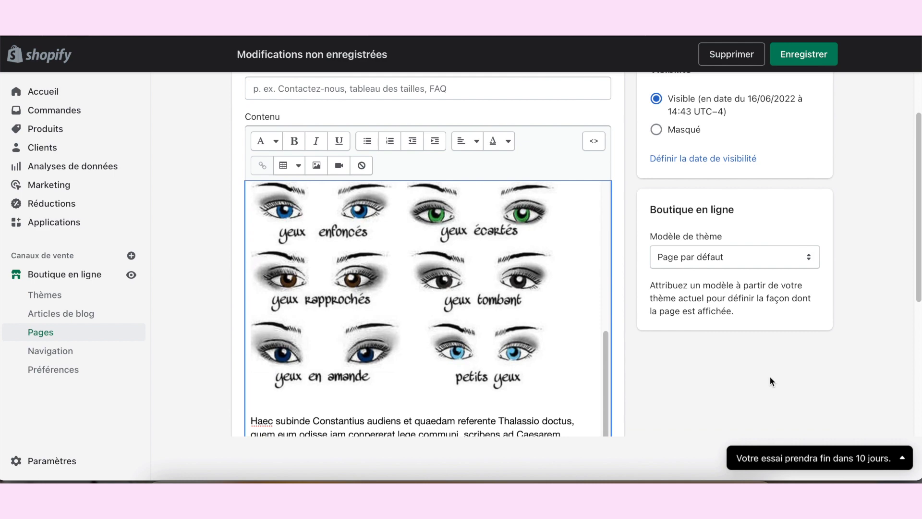
{"action": "scroll", "coordinate": [769, 381], "scroll_direction": "down", "scroll_amount": 5}
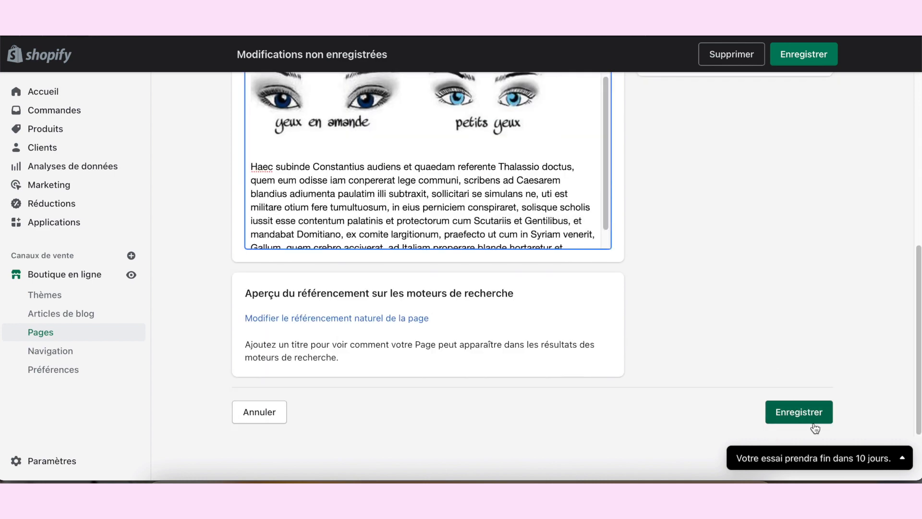
{"action": "left_click", "coordinate": [798, 418]}
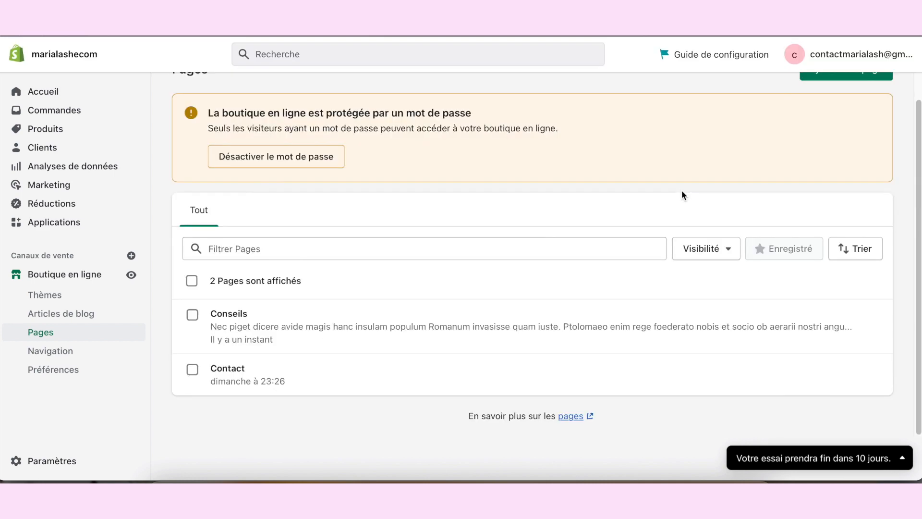
Step: Add another online store page with the title "Aide"
{"action": "scroll", "coordinate": [881, 187], "scroll_direction": "up", "scroll_amount": 1}
{"action": "right_click", "coordinate": [831, 82]}
{"action": "left_click", "coordinate": [827, 114]}
{"action": "left_click", "coordinate": [831, 98]}
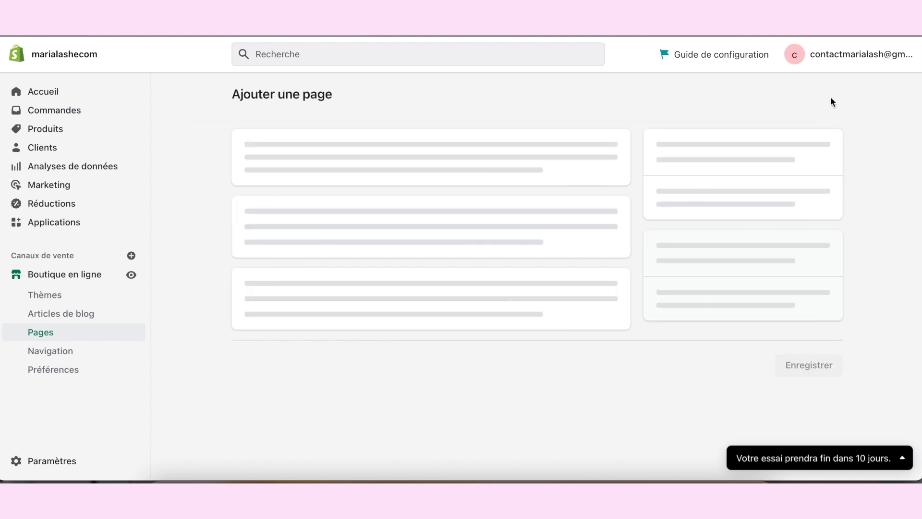
{"action": "left_click", "coordinate": [561, 157]}
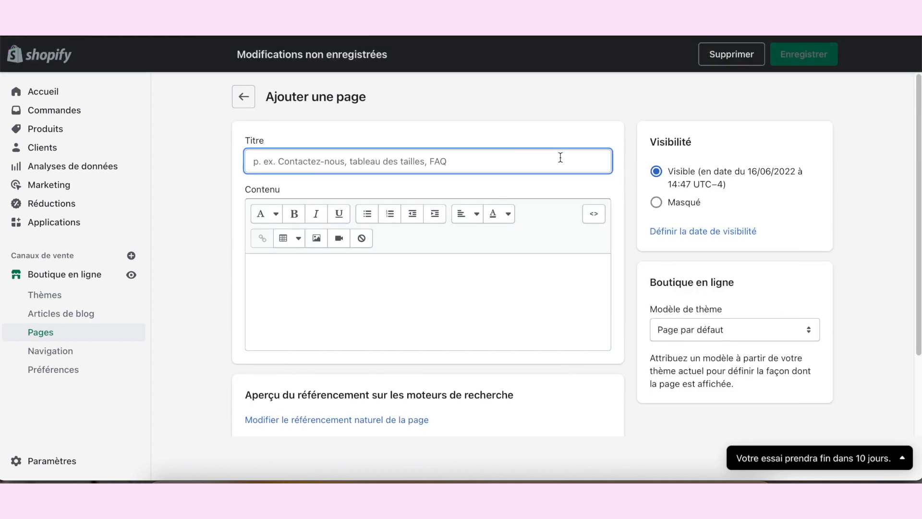
{"action": "type", "text": "Al"}
{"action": "type", "text": "ide"}
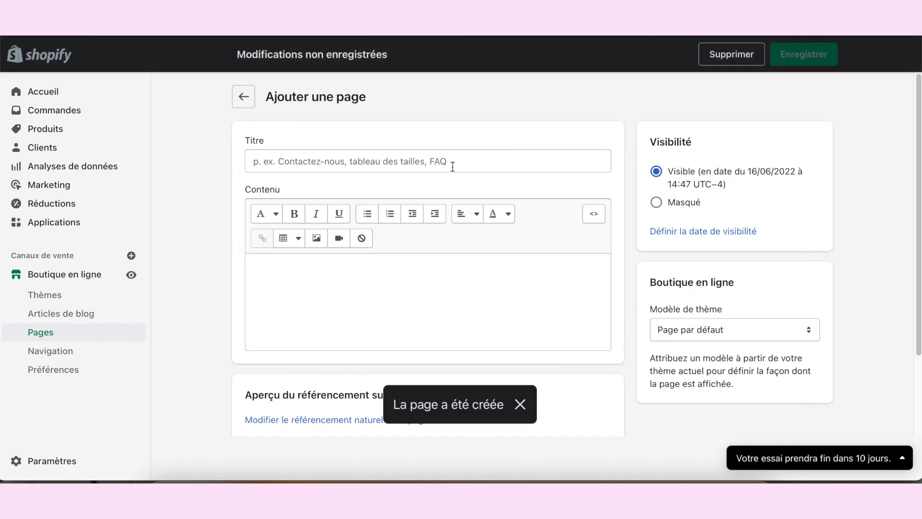
Step: Title the next new page "Suivi de commande" and place the cursor in its empty content
{"action": "left_click", "coordinate": [461, 159]}
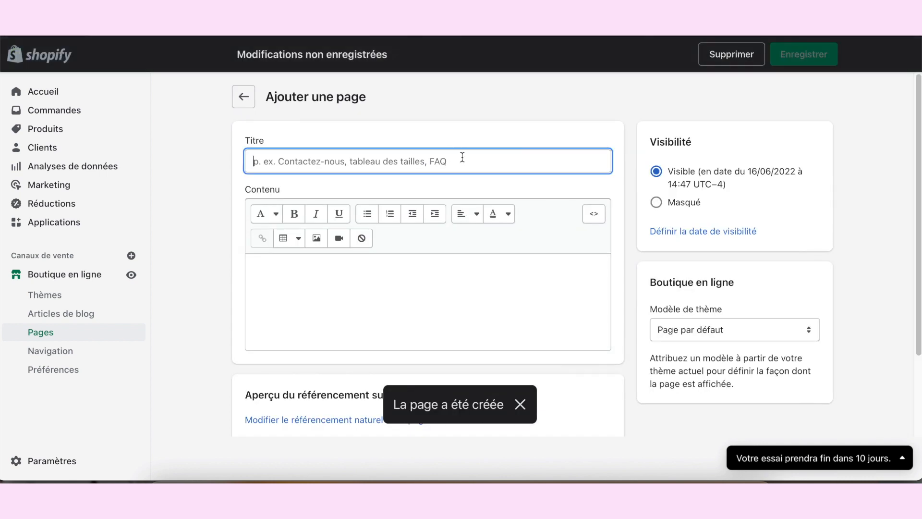
{"action": "type", "text": "Suivi"}
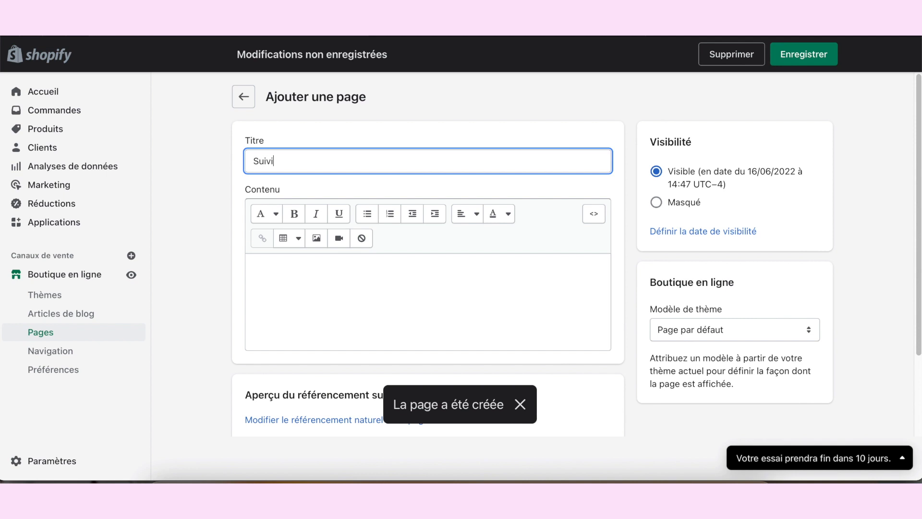
{"action": "type", "text": " de commande"}
{"action": "left_click", "coordinate": [412, 294]}
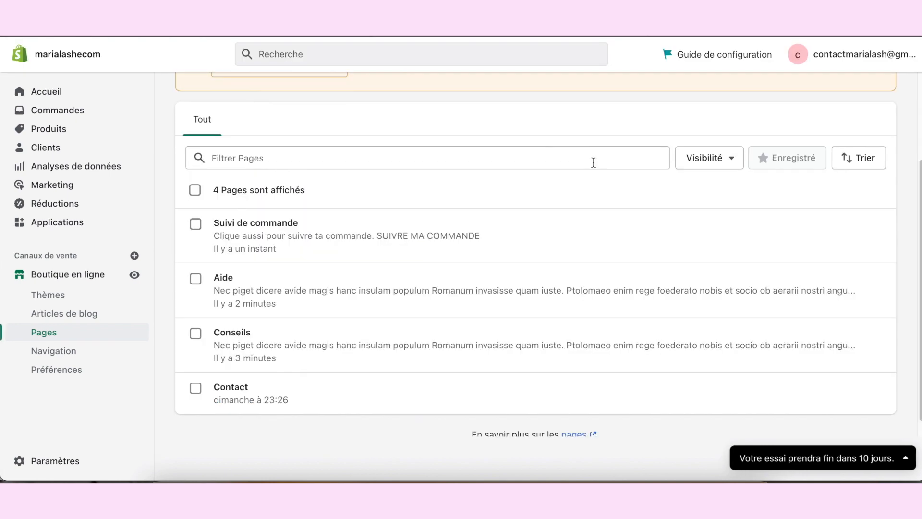
Step: Create a page titled "Faq" with the copied Lorem Ipsum paragraphs as its content and save it
{"action": "scroll", "coordinate": [592, 161], "scroll_direction": "up", "scroll_amount": 3}
{"action": "left_click", "coordinate": [872, 96]}
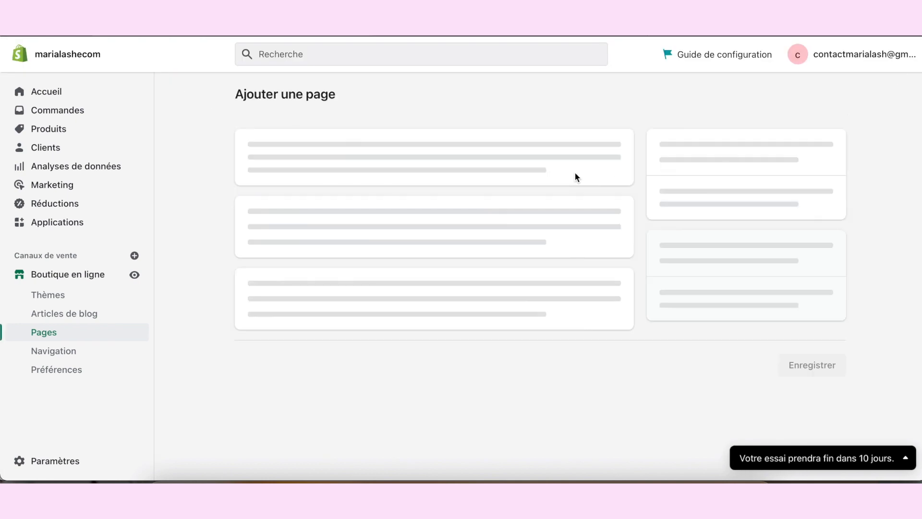
{"action": "left_click", "coordinate": [401, 153]}
{"action": "type", "text": "Faq"}
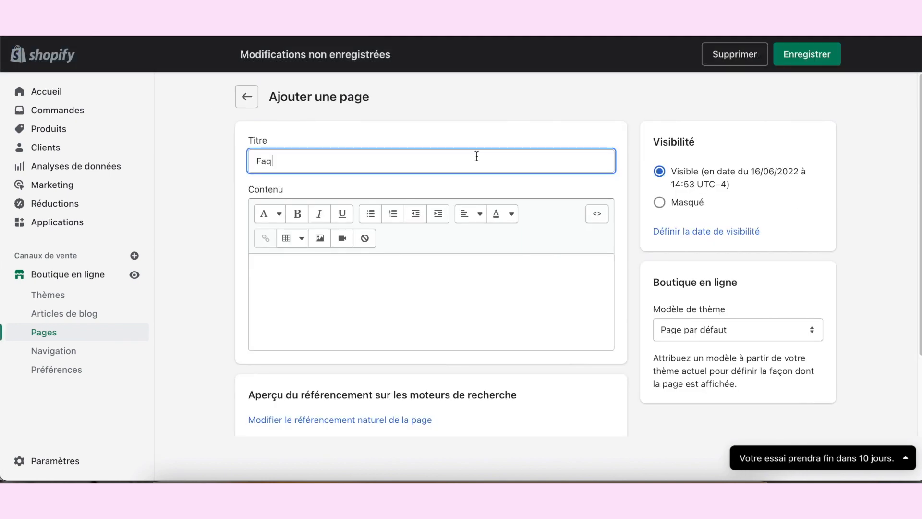
{"action": "left_click", "coordinate": [791, 59]}
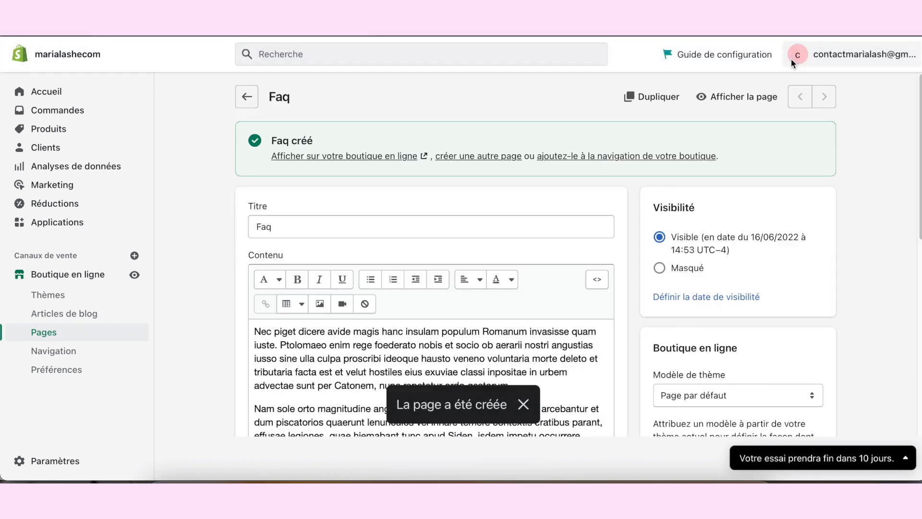
Step: Review the content of the Faq page and look through the list of all store pages
{"action": "scroll", "coordinate": [616, 236], "scroll_direction": "down", "scroll_amount": 3}
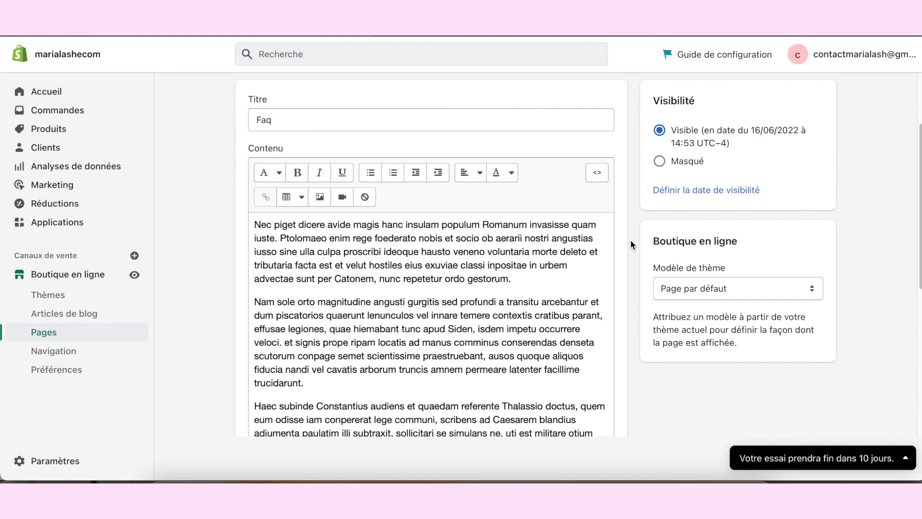
{"action": "scroll", "coordinate": [288, 281], "scroll_direction": "up", "scroll_amount": 1}
{"action": "left_click", "coordinate": [85, 340]}
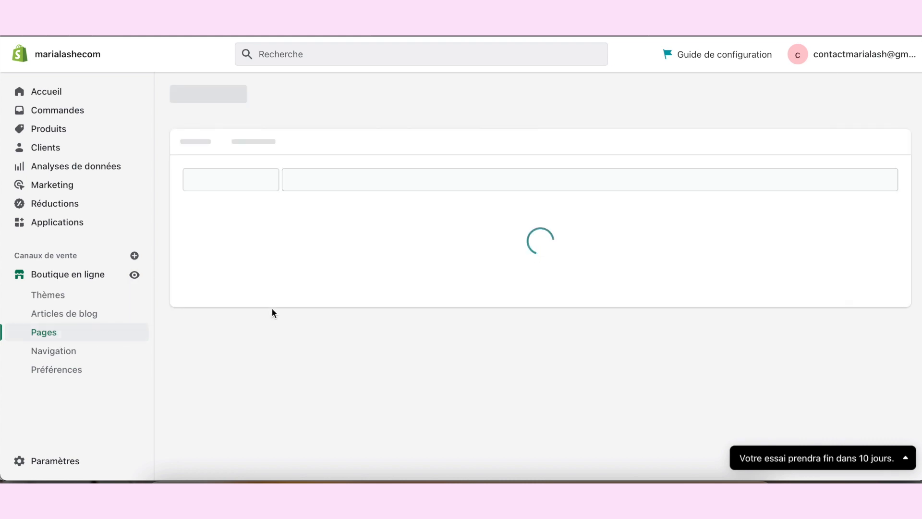
{"action": "scroll", "coordinate": [377, 273], "scroll_direction": "down", "scroll_amount": 3}
{"action": "scroll", "coordinate": [370, 276], "scroll_direction": "down", "scroll_amount": 2}
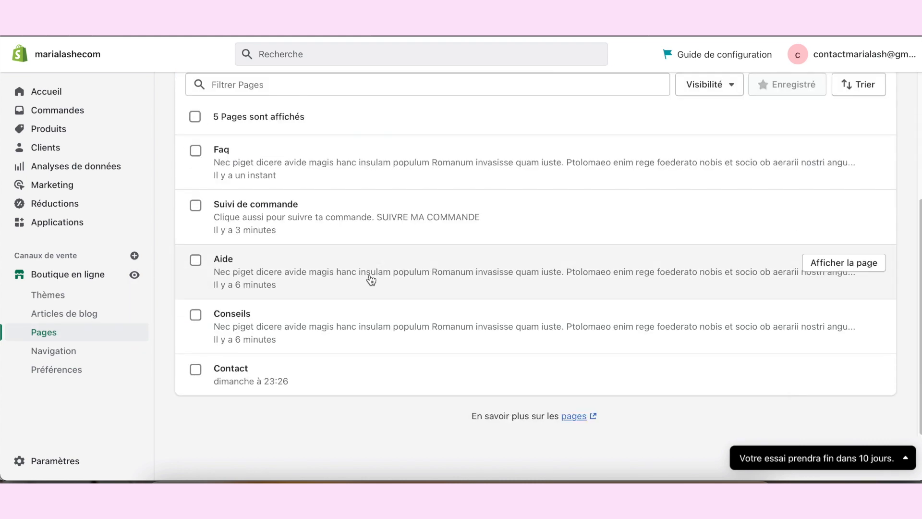
{"action": "scroll", "coordinate": [413, 261], "scroll_direction": "up", "scroll_amount": 3}
{"action": "scroll", "coordinate": [480, 237], "scroll_direction": "down", "scroll_amount": 1}
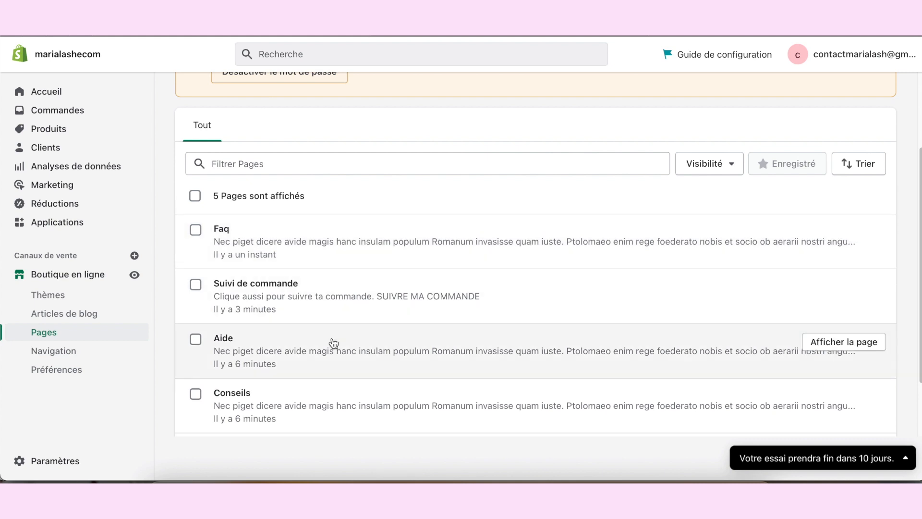
{"action": "scroll", "coordinate": [360, 339], "scroll_direction": "down", "scroll_amount": 1}
{"action": "scroll", "coordinate": [337, 327], "scroll_direction": "down", "scroll_amount": 1}
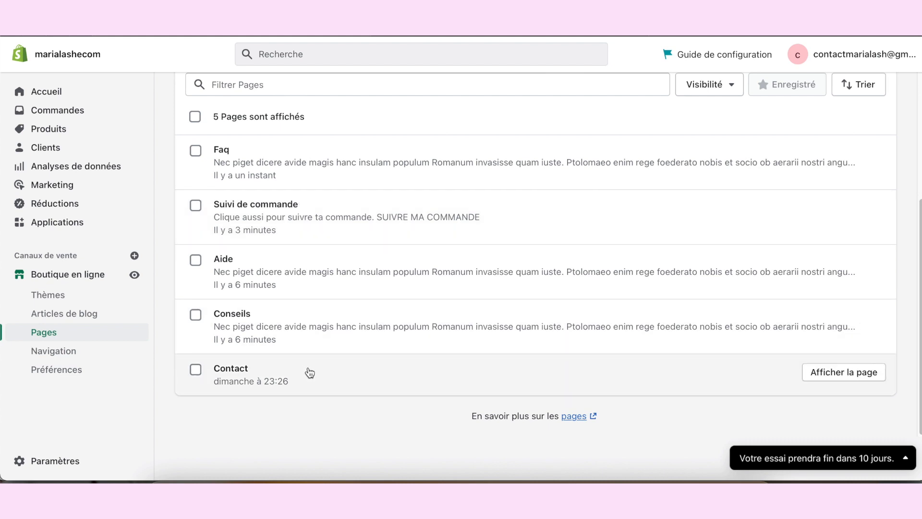
Step: Create a page titled "Mentions légales", paste the copied Lorem Ipsum paragraphs as its content and save it
{"action": "scroll", "coordinate": [309, 350], "scroll_direction": "up", "scroll_amount": 5}
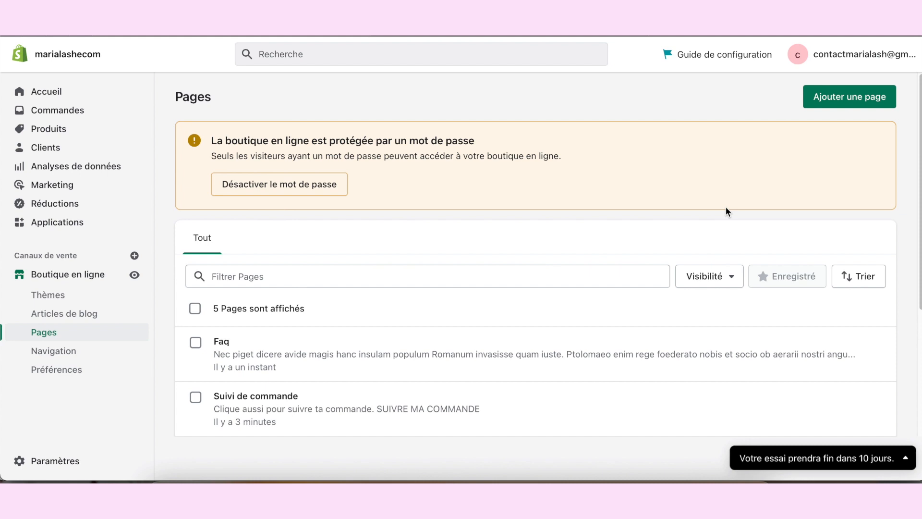
{"action": "left_click", "coordinate": [849, 97]}
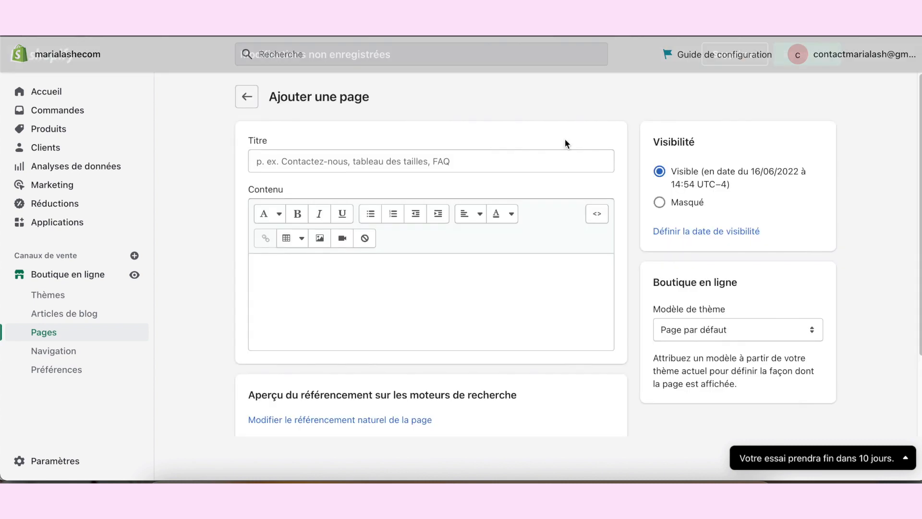
{"action": "left_click", "coordinate": [455, 158]}
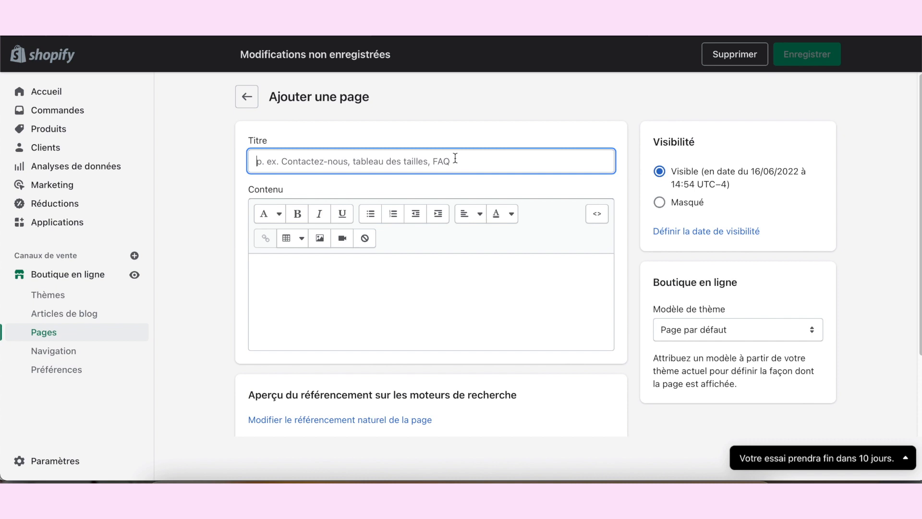
{"action": "type", "text": "Mentions"}
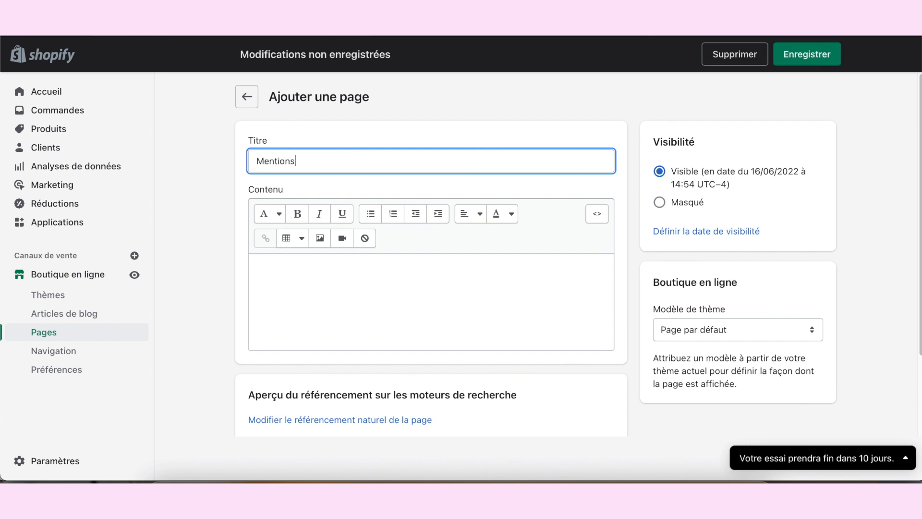
{"action": "type", "text": " legales"}
{"action": "left_click", "coordinate": [353, 299]}
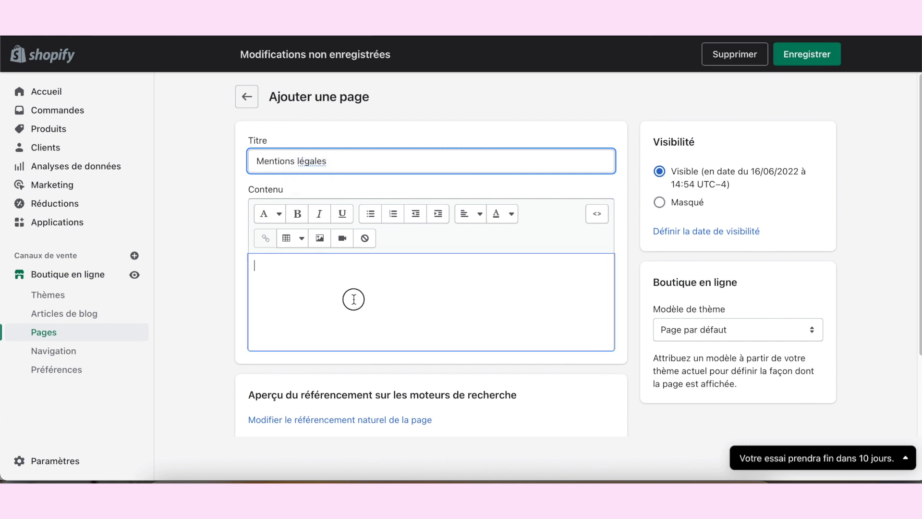
{"action": "type", "text": "Nec piget dicere avide magis hanc insulam populum Romanum invasisse quam iuste. Ptolomaeo enim rege foederato nobis et socio ob aerarii nostri angustias iusso sine ulla culpa proscribi ideoque hausto veneno voluntaria morte deleto et tributaria facta est et velut hostiles eius exuviae classi inpositae in urbem advectae sunt per Catonem, nunc repetetur ordo gestorum. Nam sole orto magnitudine angusti gurgitis sed profundi a transitu arcebantur et dum piscatorios quaerunt lenunculos vel innare temere contextis cratibus parant, effusae legiones, quae hiemabant tunc apud Siden, isdem impetu occurrere veloci. et signis prope ripam locatis ad manus comminus conserendas denseta scutorum conpage semet scientissime praestruebant, ausos quoque aliquos fiducia nandi vel cavatis arborum truncis amnem permeare latenter facillime trucidarunt."}
{"action": "left_click", "coordinate": [807, 54]}
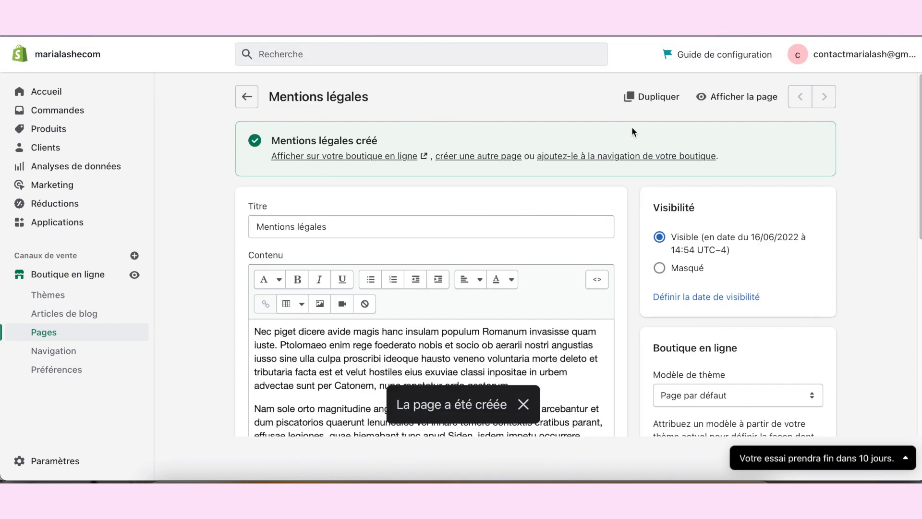
Step: Create another page titled "CGV" and save it
{"action": "left_click", "coordinate": [480, 156]}
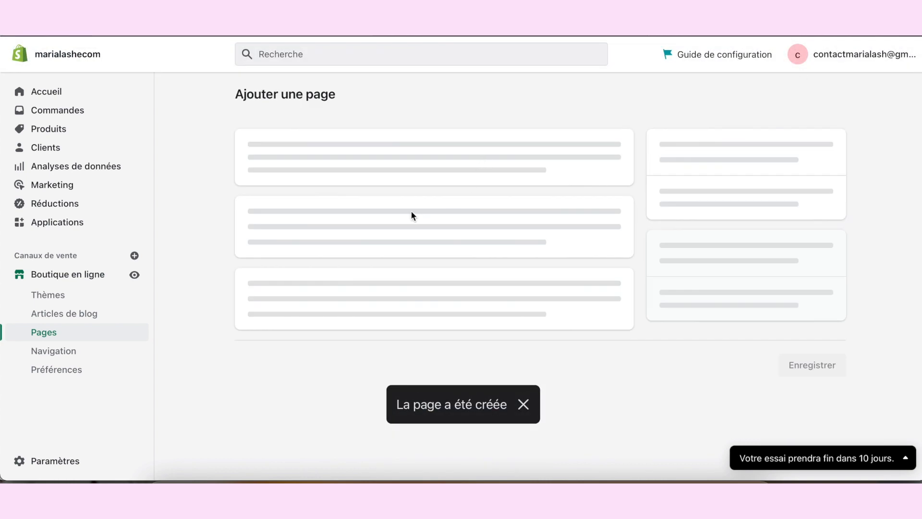
{"action": "left_click", "coordinate": [375, 160]}
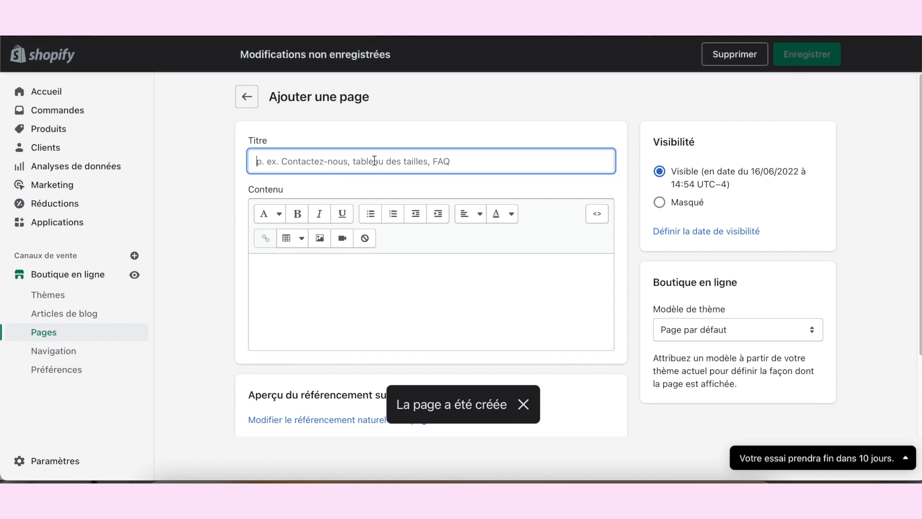
{"action": "type", "text": "CGV"}
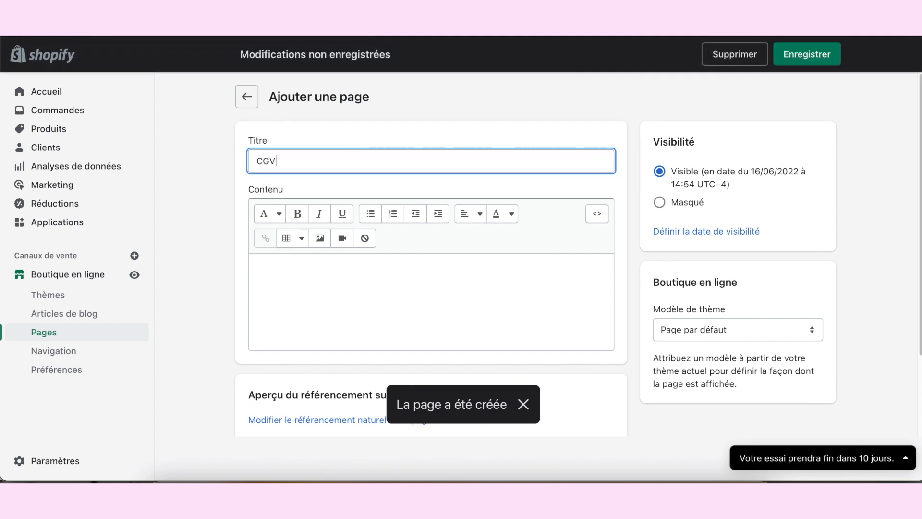
{"action": "left_click", "coordinate": [804, 60]}
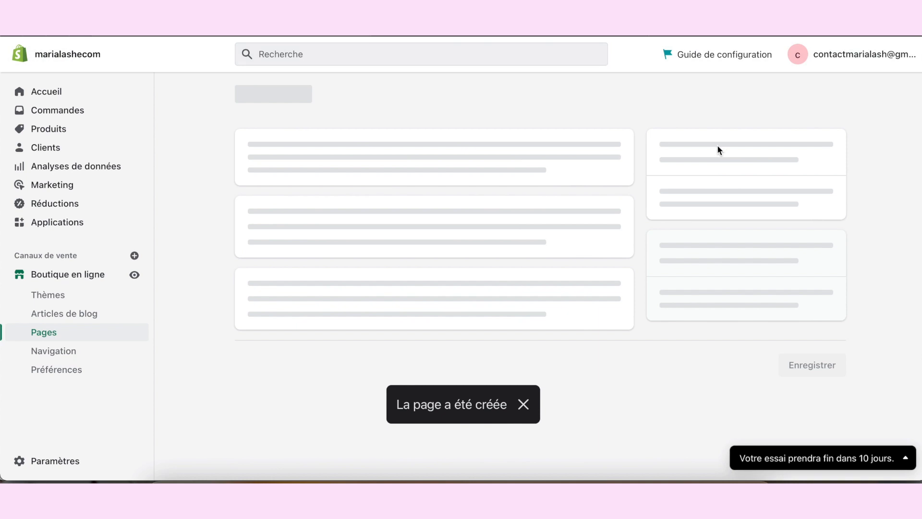
Step: Create another page titled "politique de retour" in lowercase and save it
{"action": "left_click", "coordinate": [473, 157]}
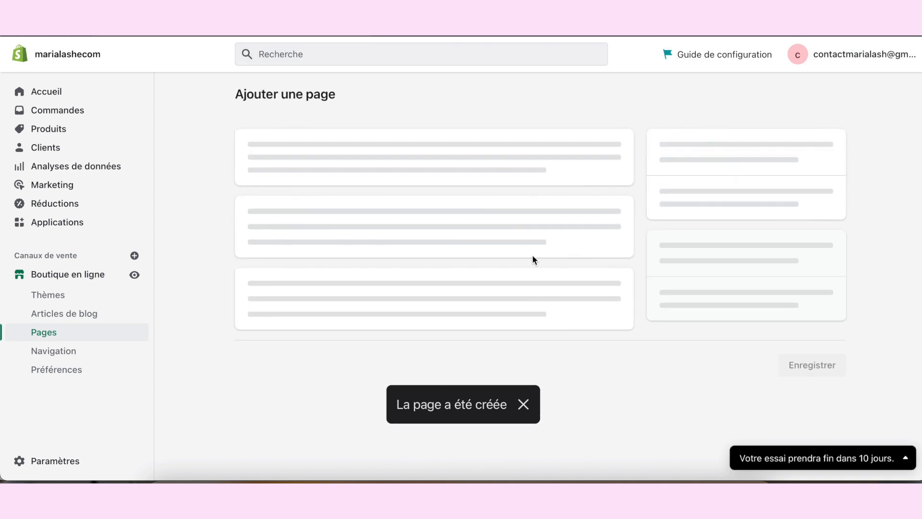
{"action": "left_click", "coordinate": [431, 165]}
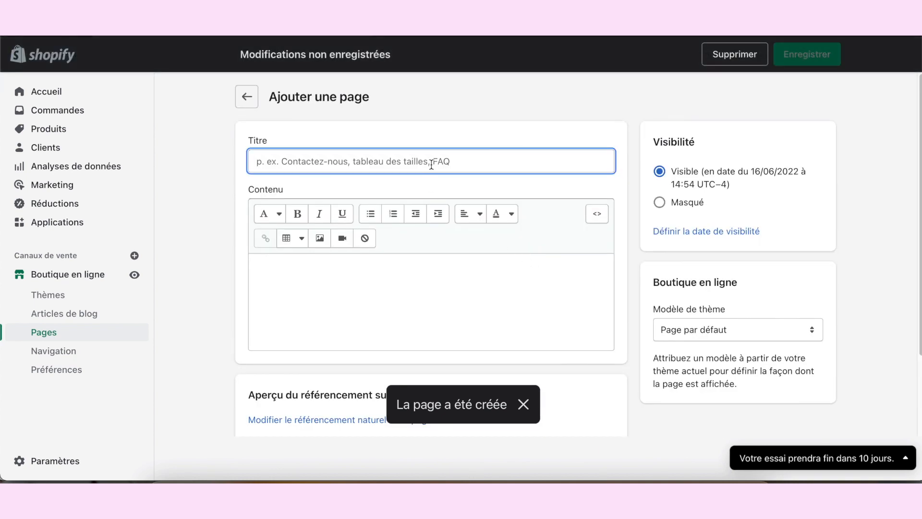
{"action": "type", "text": "pOLITIQUE DE"}
{"action": "key", "text": "ctrl+a"}
{"action": "type", "text": "politique de retour"}
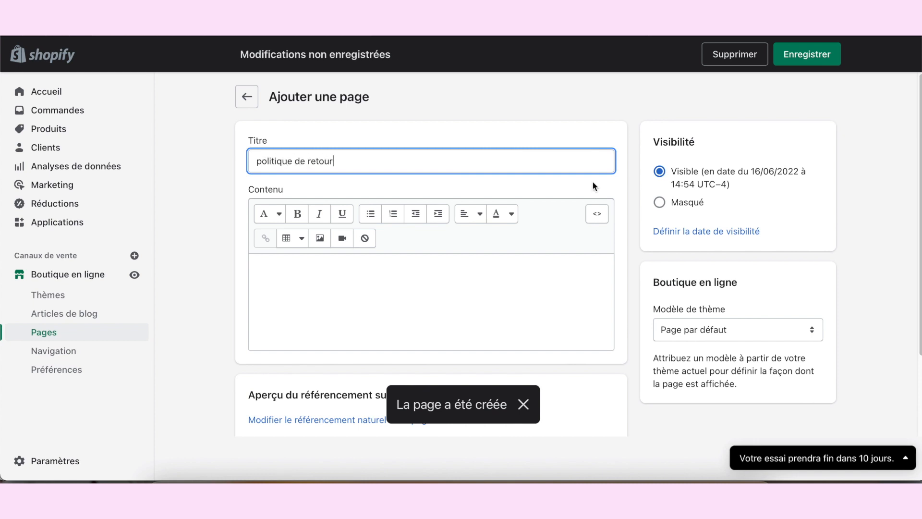
{"action": "left_click", "coordinate": [824, 62]}
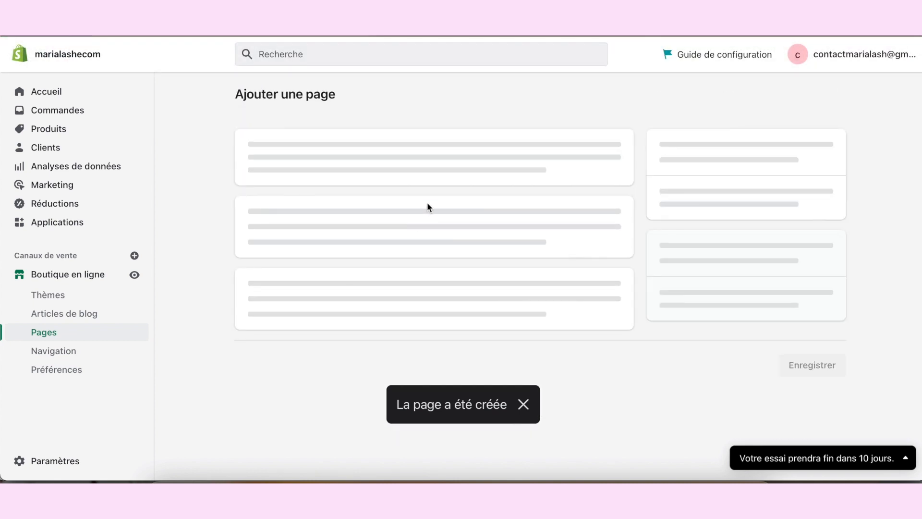
Step: Create a page titled "Politique de confidentialité", paste the copied Lorem Ipsum paragraphs as its content and save it
{"action": "left_click", "coordinate": [498, 157]}
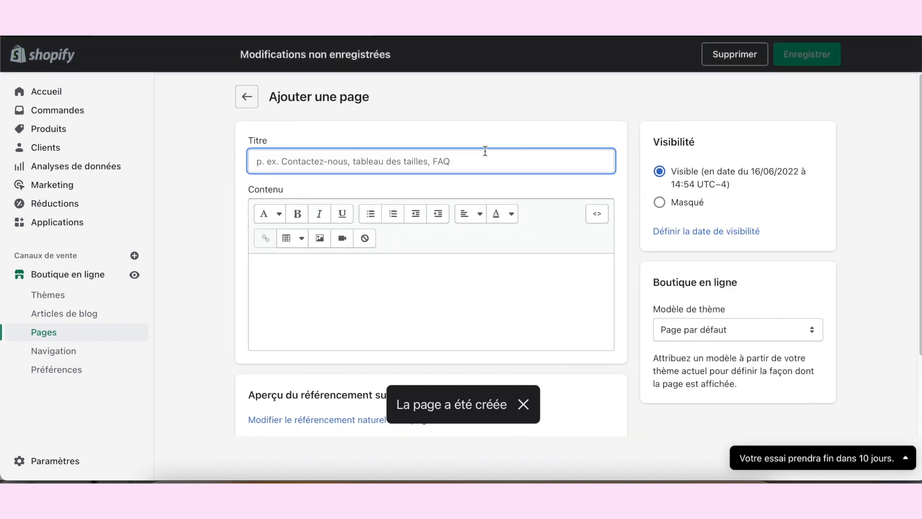
{"action": "type", "text": "Politique de confidentialit"}
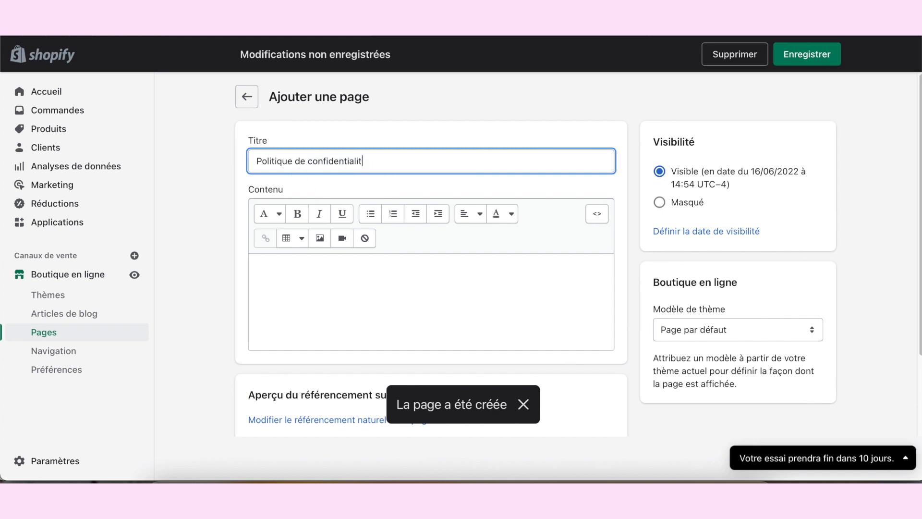
{"action": "type", "text": "é"}
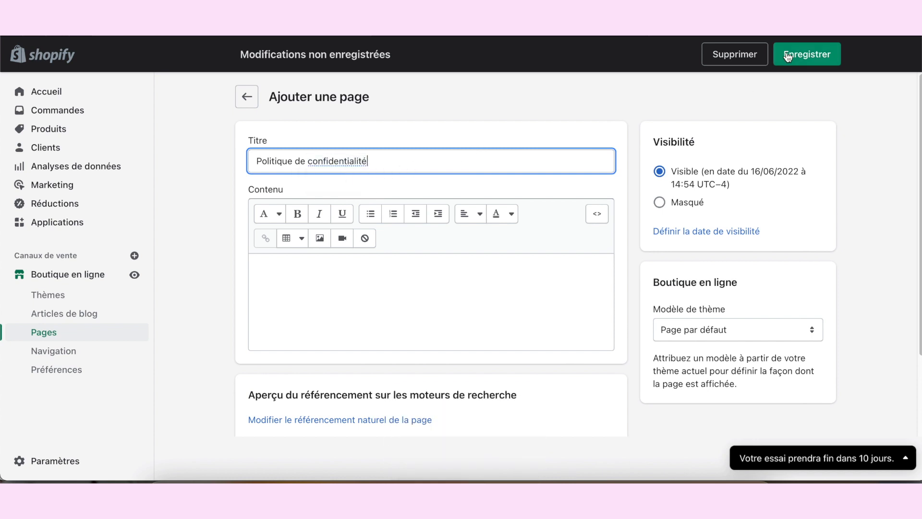
{"action": "left_click", "coordinate": [415, 287]}
{"action": "type", "text": "Nec piget dicere avide magis hanc insulam populum Romanum invasisse quam iuste. Ptolomaeo enim rege foederato nobis et socio ob aerarii nostri angustias iusso sine ulla culpa proscribi ideoque hausto veneno voluntaria morte deleto et tributaria facta est et velut hostiles eius exuviae classi inpositae in urbem advectae sunt per Catonem, nunc repetetur ordo gestorum. Nam sole orto magnitudine angusti gurgitis sed profundi a transitu arcebantur et dum piscatorios quaerunt lenunculos vel innare temere contextis cratibus parant, effusae legiones, quae hiemabant tunc apud Siden, isdem impetu occurrere veloci. et signis prope ripam locatis ad manus comminus conserendas denseta scutorum conpage semet scientissime praestruebant, ausos quoque aliquos fiducia nandi vel cavatis arborum truncis amnem permeare latenter facillime trucidarunt."}
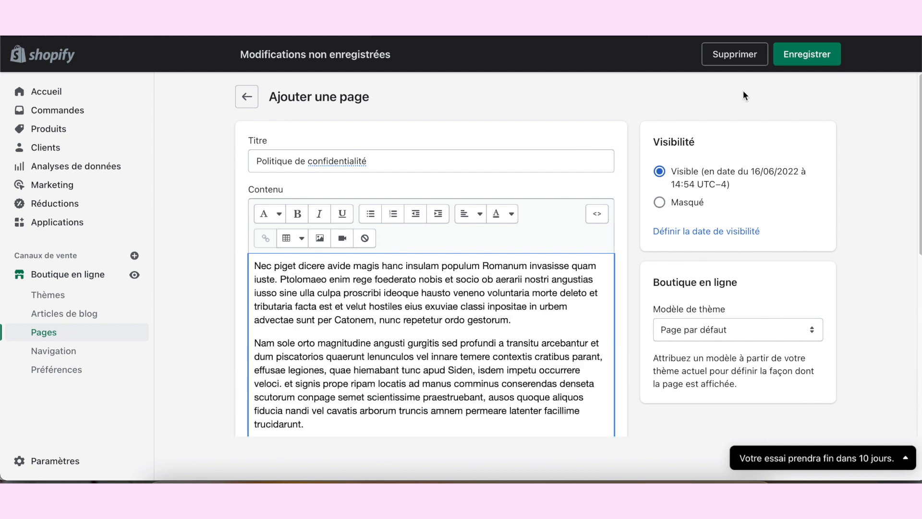
{"action": "left_click", "coordinate": [790, 60]}
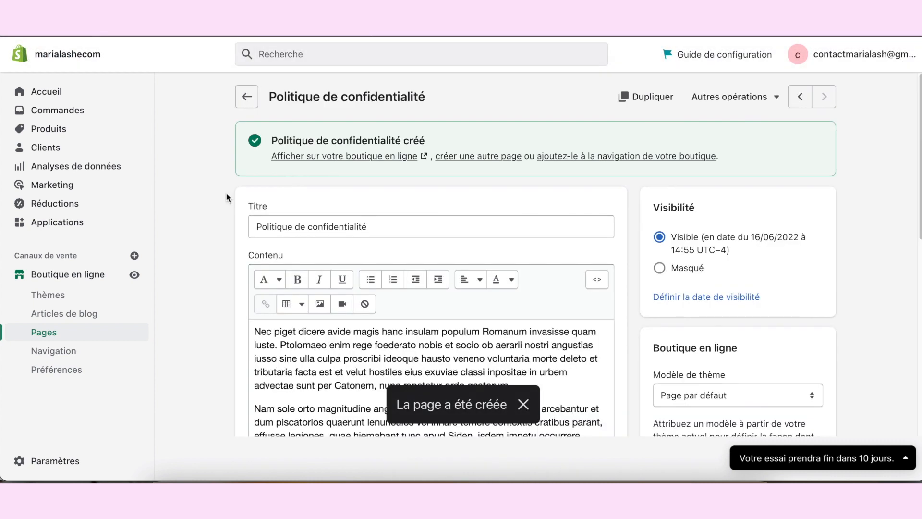
Step: Open the CGV page from the list of pages, paste the copied Lorem Ipsum paragraphs as its content and save it
{"action": "left_click", "coordinate": [74, 336]}
{"action": "scroll", "coordinate": [720, 254], "scroll_direction": "down", "scroll_amount": 2}
{"action": "scroll", "coordinate": [646, 278], "scroll_direction": "down", "scroll_amount": 3}
{"action": "scroll", "coordinate": [640, 268], "scroll_direction": "up", "scroll_amount": 2}
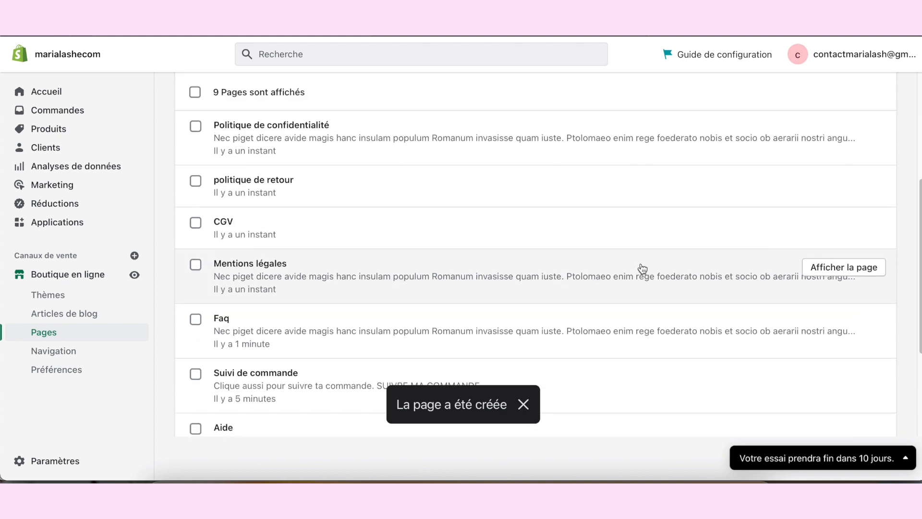
{"action": "left_click", "coordinate": [242, 258]}
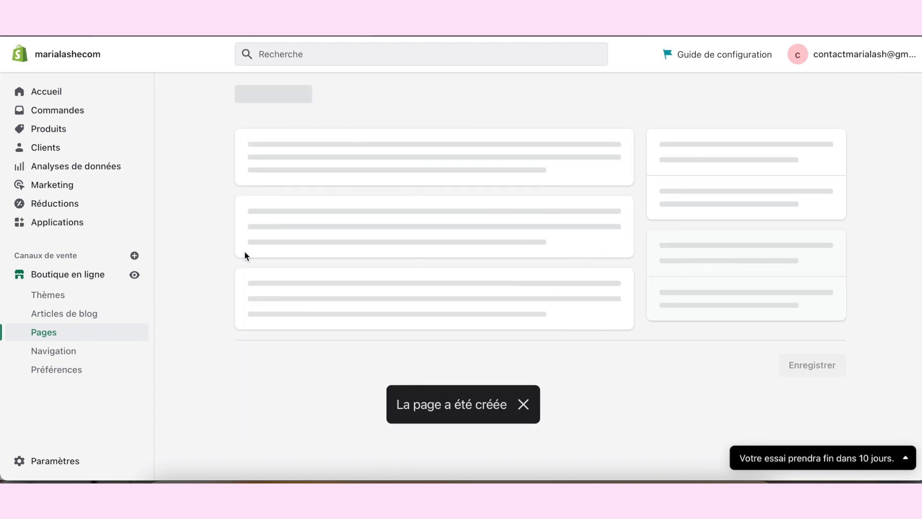
{"action": "left_click", "coordinate": [353, 288]}
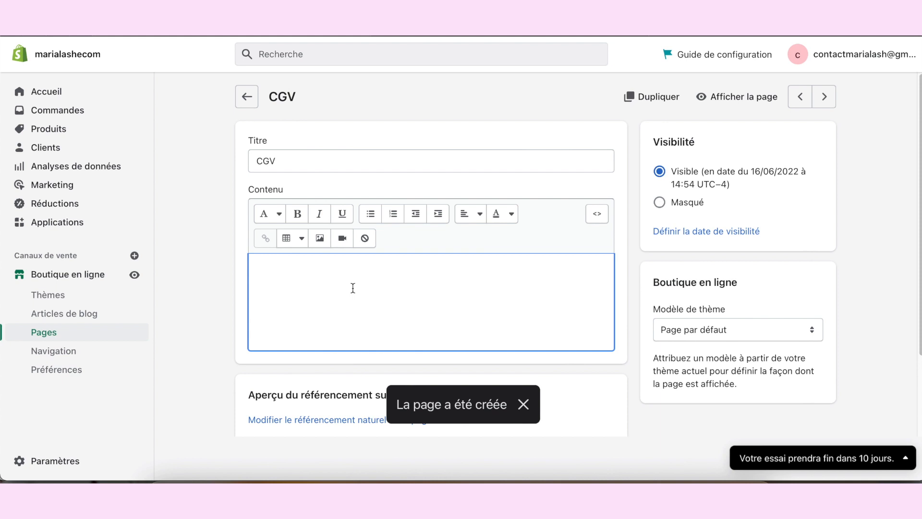
{"action": "key", "text": "ctrl+v"}
{"action": "left_click", "coordinate": [807, 54]}
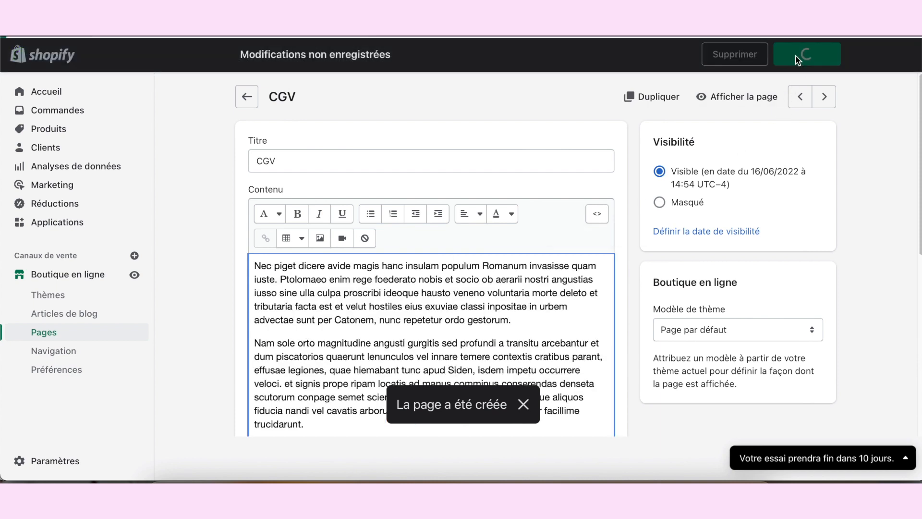
Step: Fill the empty "politique de retour" page with the copied Lorem Ipsum paragraphs and save it
{"action": "scroll", "coordinate": [439, 245], "scroll_direction": "down", "scroll_amount": 8}
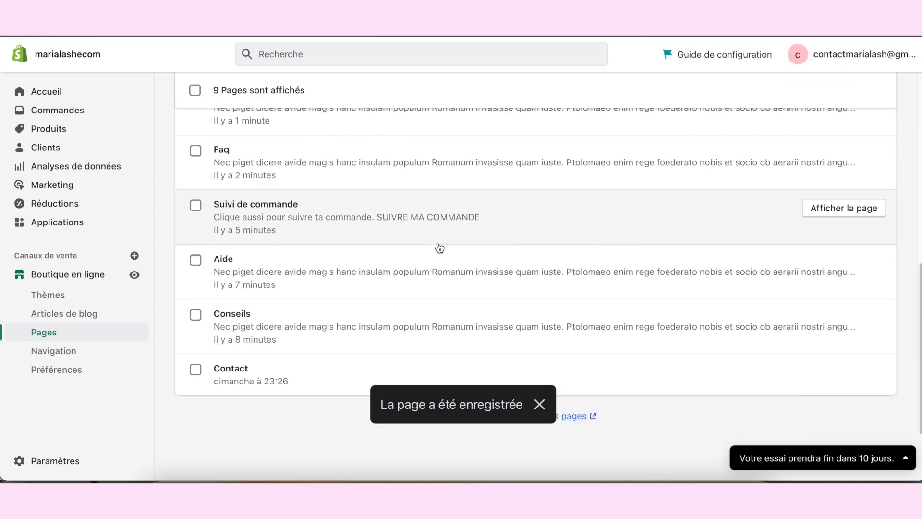
{"action": "scroll", "coordinate": [439, 247], "scroll_direction": "up", "scroll_amount": 5}
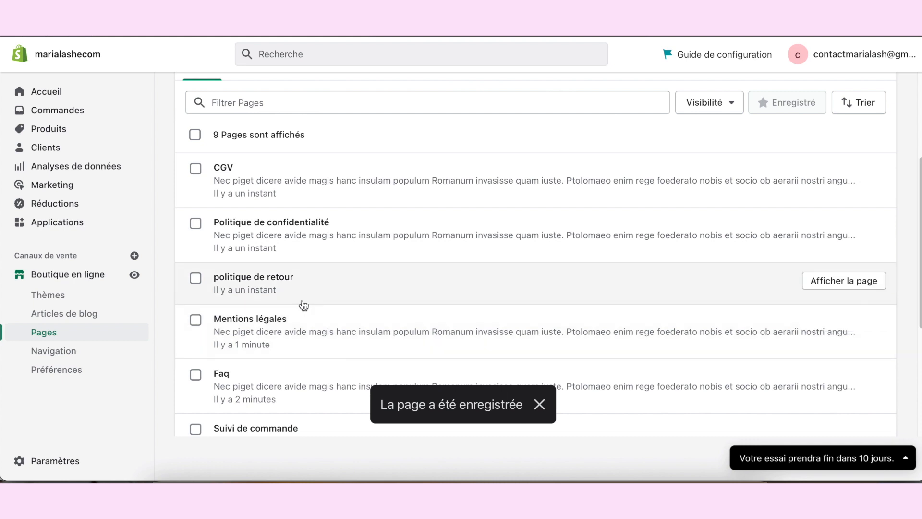
{"action": "left_click", "coordinate": [269, 283]}
{"action": "left_click", "coordinate": [325, 287]}
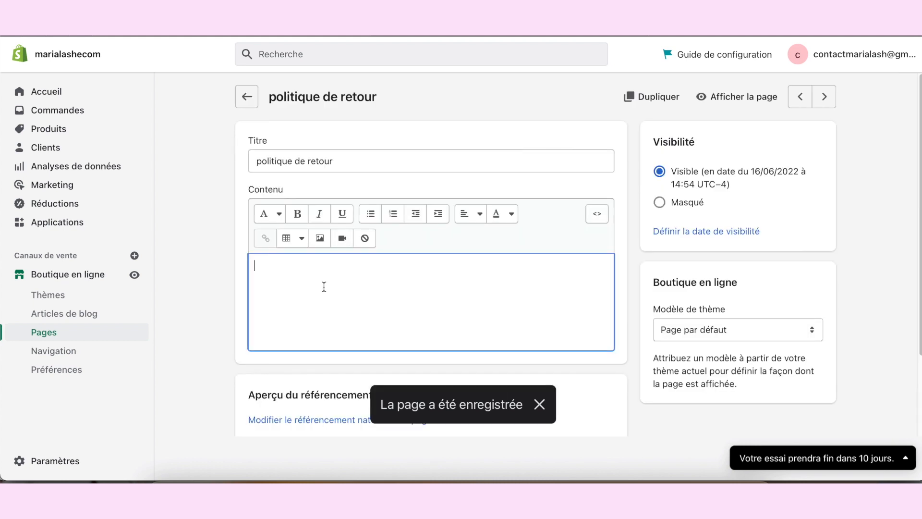
{"action": "key", "text": "ctrl+v"}
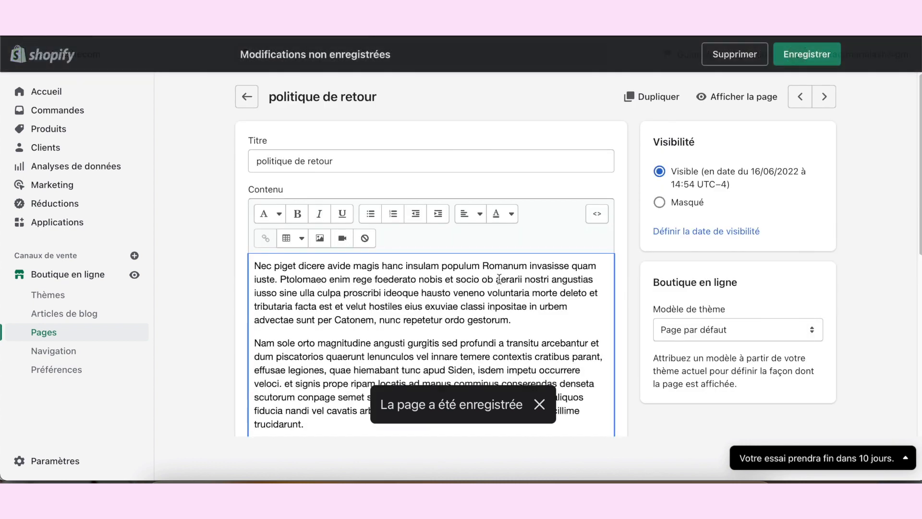
{"action": "left_click", "coordinate": [817, 55]}
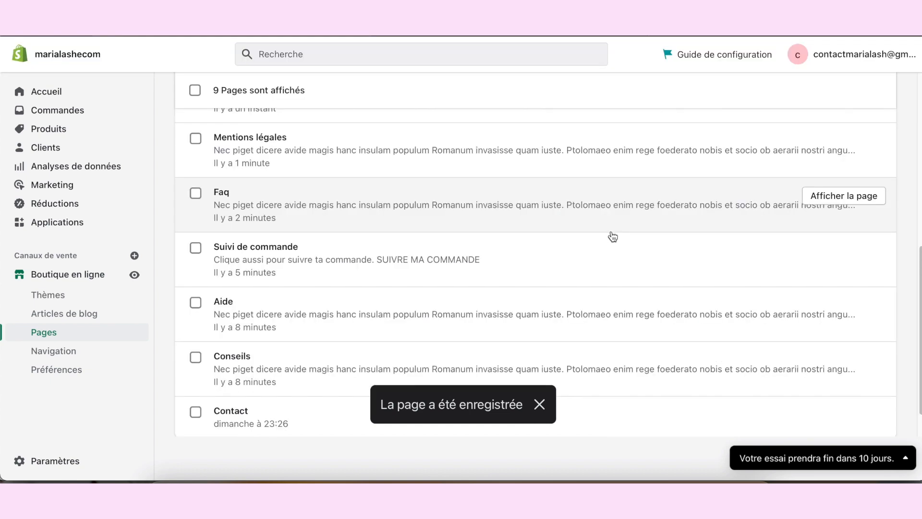
{"action": "scroll", "coordinate": [613, 236], "scroll_direction": "down", "scroll_amount": 1}
{"action": "scroll", "coordinate": [612, 236], "scroll_direction": "up", "scroll_amount": 5}
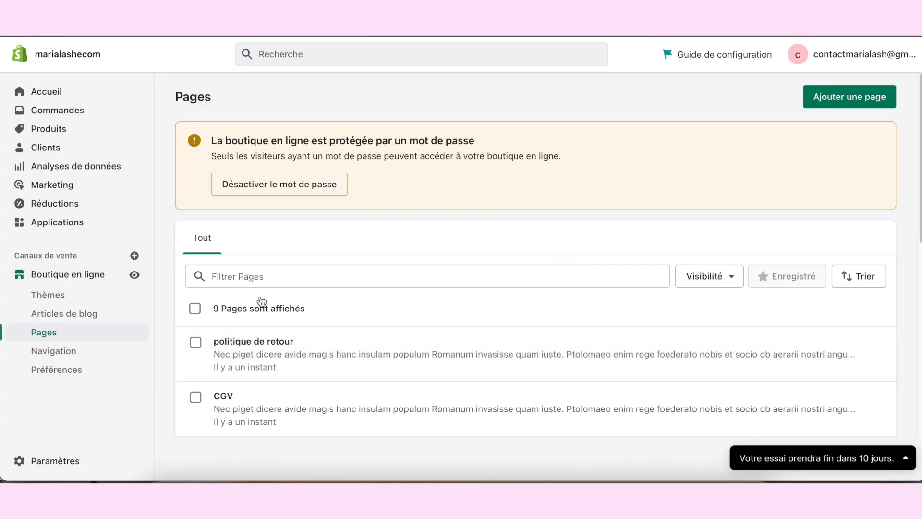
Step: Open the store's main menu (Menu principal) for editing and add a menu item linked to the Conseils page
{"action": "scroll", "coordinate": [313, 381], "scroll_direction": "down", "scroll_amount": 5}
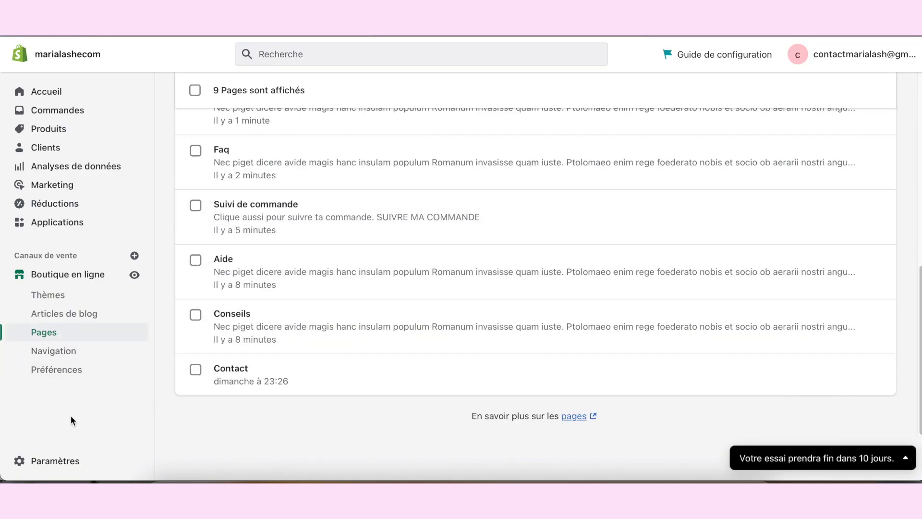
{"action": "left_click", "coordinate": [49, 352]}
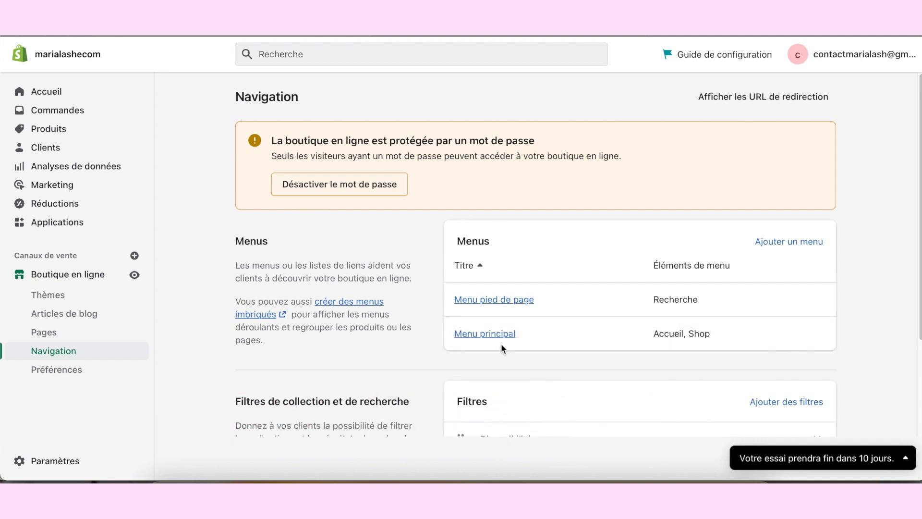
{"action": "left_click", "coordinate": [497, 341]}
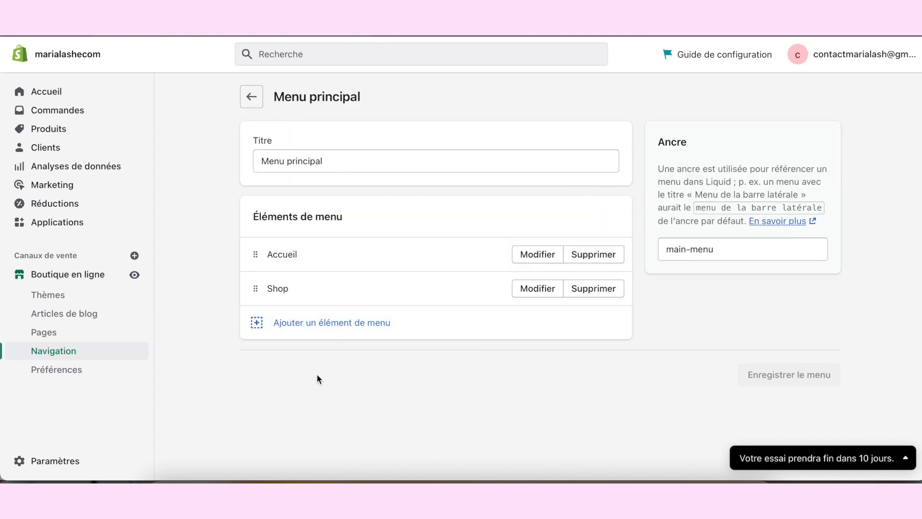
{"action": "left_click", "coordinate": [356, 332]}
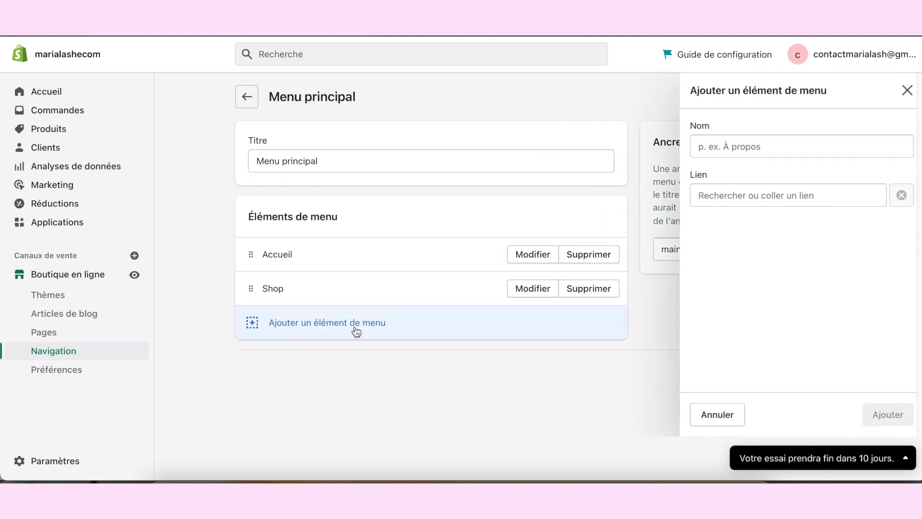
{"action": "left_click", "coordinate": [777, 196]}
{"action": "left_click", "coordinate": [739, 331]}
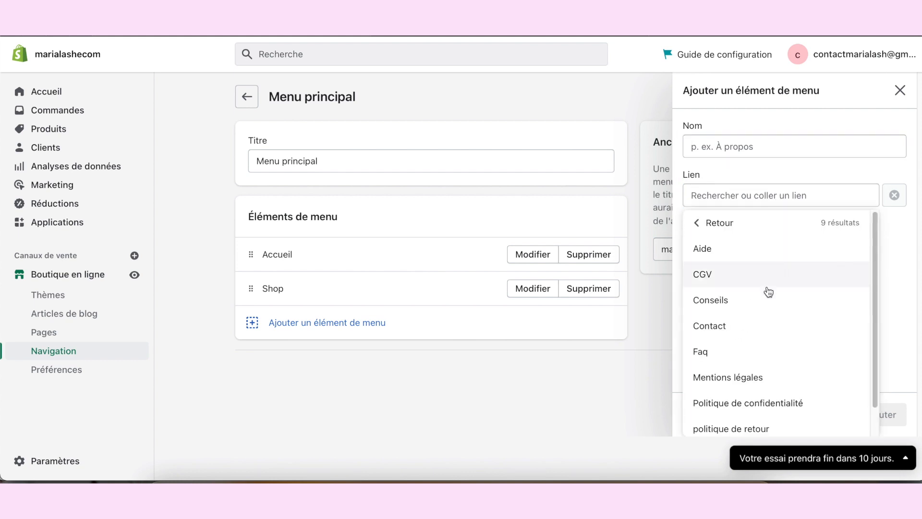
{"action": "scroll", "coordinate": [817, 330], "scroll_direction": "down", "scroll_amount": 1}
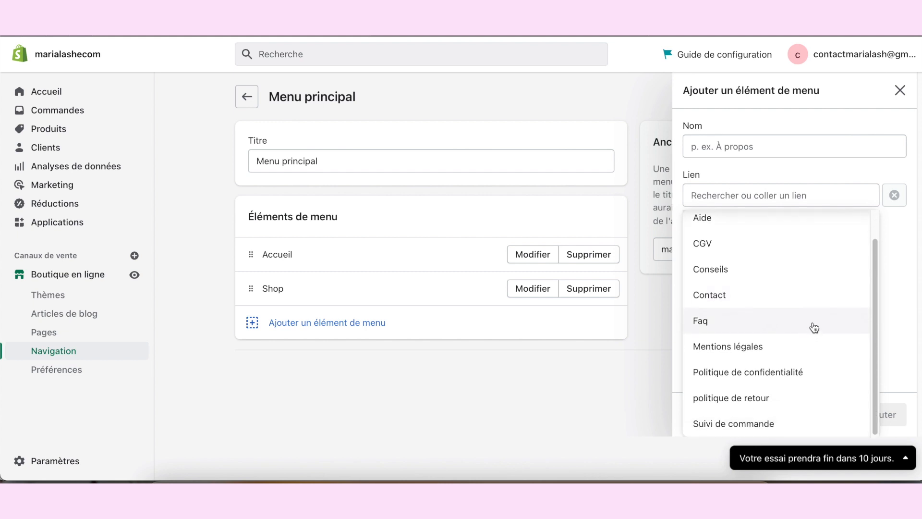
{"action": "left_click", "coordinate": [749, 271]}
{"action": "left_click", "coordinate": [894, 423]}
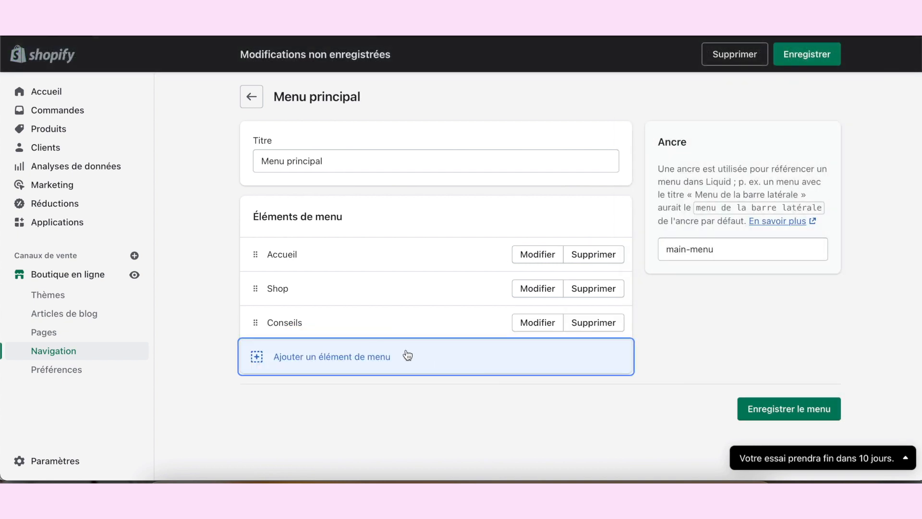
Step: Add a menu item linked to the Aide page to the main menu
{"action": "left_click", "coordinate": [408, 355]}
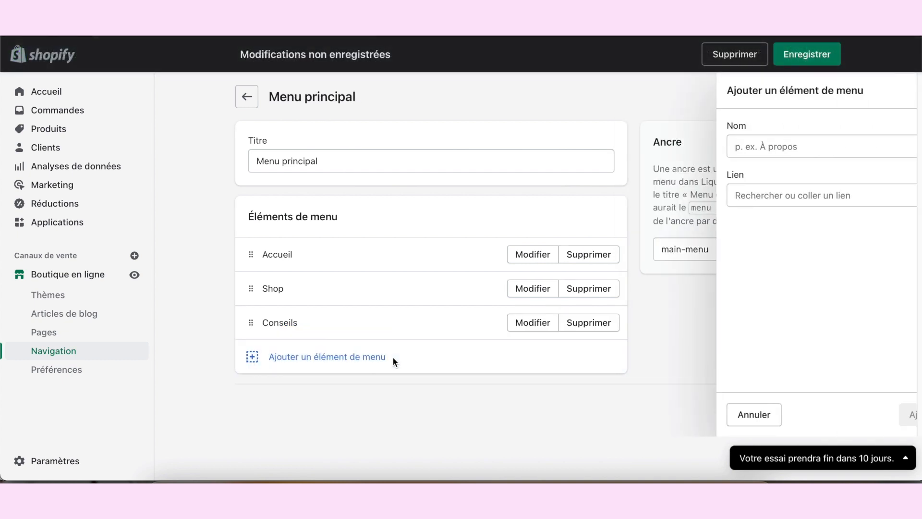
{"action": "left_click", "coordinate": [782, 199]}
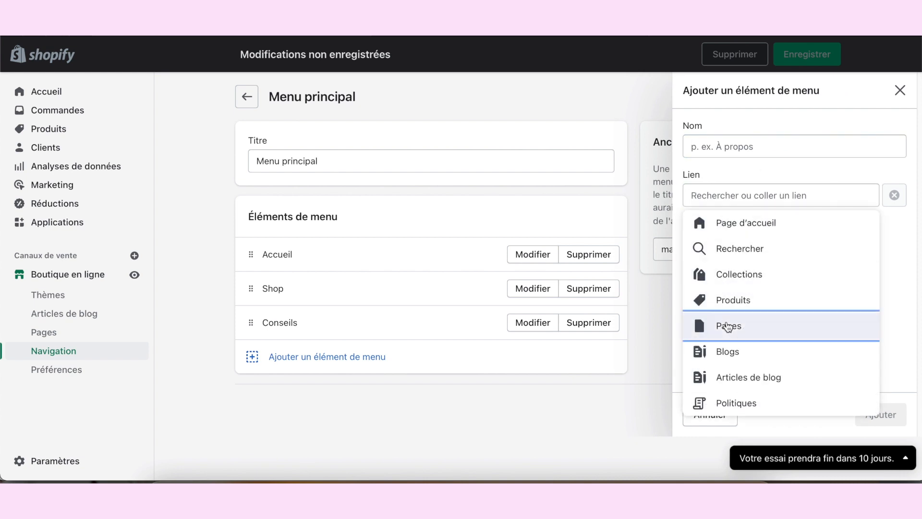
{"action": "left_click", "coordinate": [729, 325]}
{"action": "left_click", "coordinate": [768, 250]}
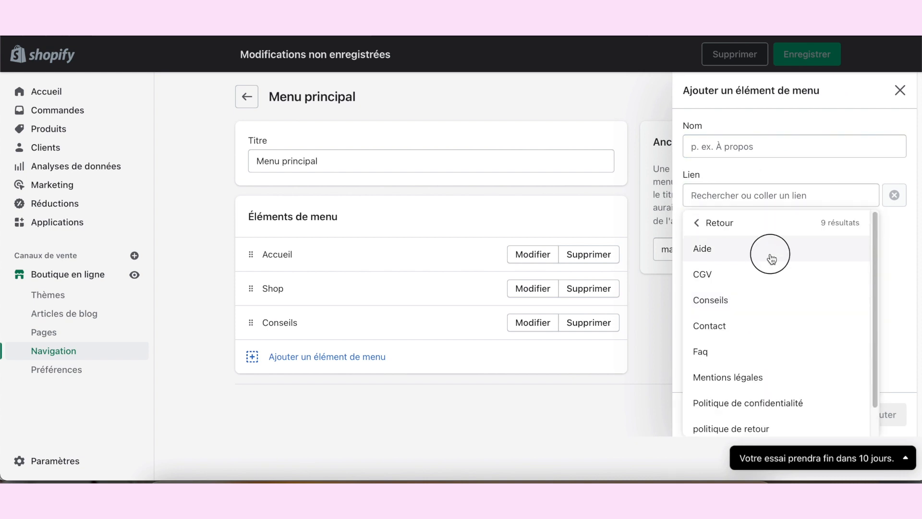
{"action": "left_click", "coordinate": [888, 416]}
Step: Add a menu item linked to the Faq page to the main menu
{"action": "left_click", "coordinate": [387, 389]}
{"action": "left_click", "coordinate": [769, 198]}
{"action": "left_click", "coordinate": [736, 307]}
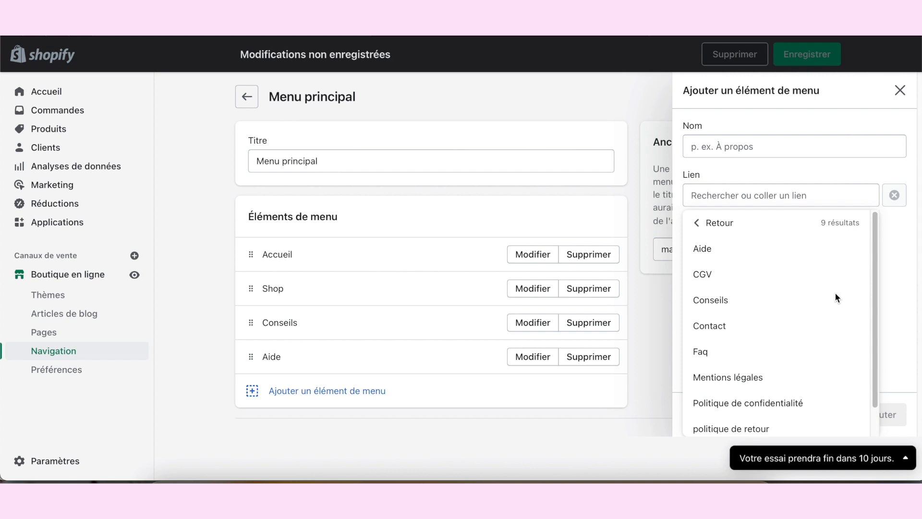
{"action": "left_click", "coordinate": [735, 348]}
{"action": "left_click", "coordinate": [879, 414]}
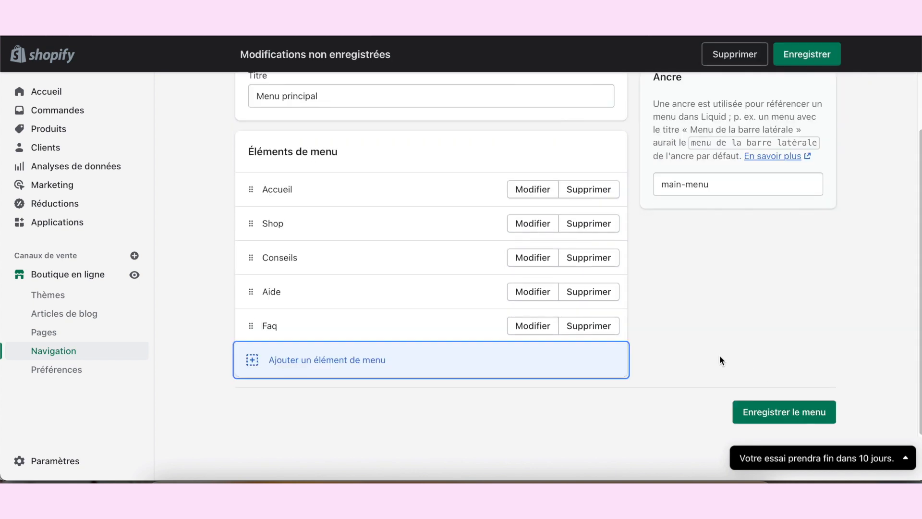
Step: Add a menu item linked to the "Suivi de commande" page to the main menu
{"action": "left_click", "coordinate": [428, 368]}
{"action": "left_click", "coordinate": [845, 201]}
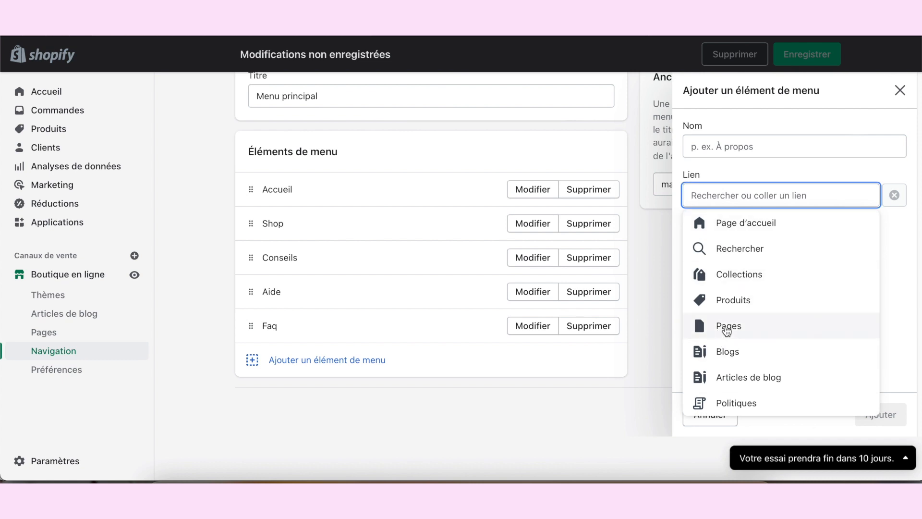
{"action": "left_click", "coordinate": [724, 325]}
{"action": "scroll", "coordinate": [830, 285], "scroll_direction": "down", "scroll_amount": 1}
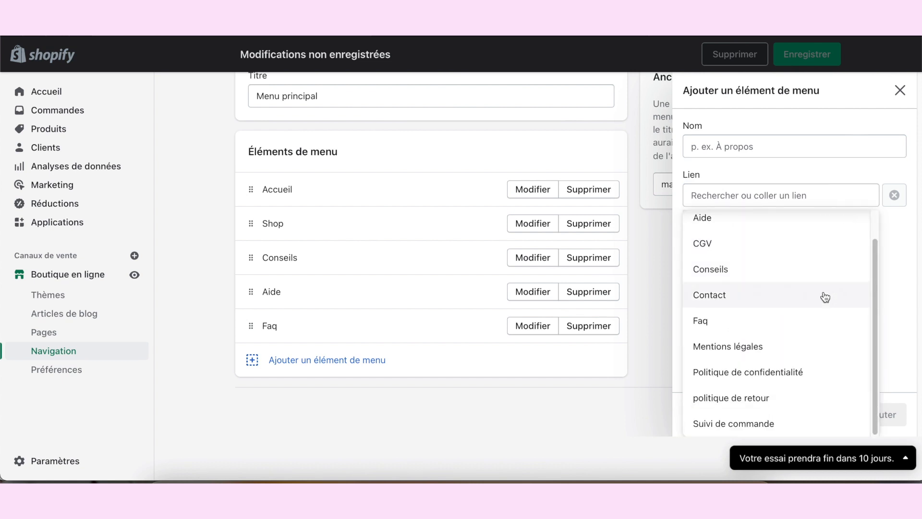
{"action": "left_click", "coordinate": [794, 422]}
{"action": "left_click", "coordinate": [861, 415]}
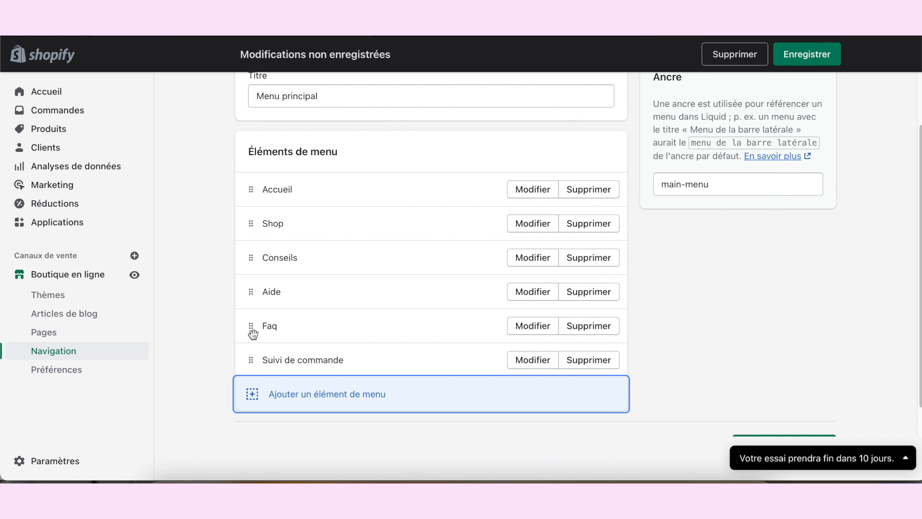
Step: Nest Faq and "Suivi de commande" as sibling sub-items under Aide, and check the submenu by collapsing and expanding it
{"action": "left_click_drag", "start_coordinate": [250, 328], "coordinate": [272, 327]}
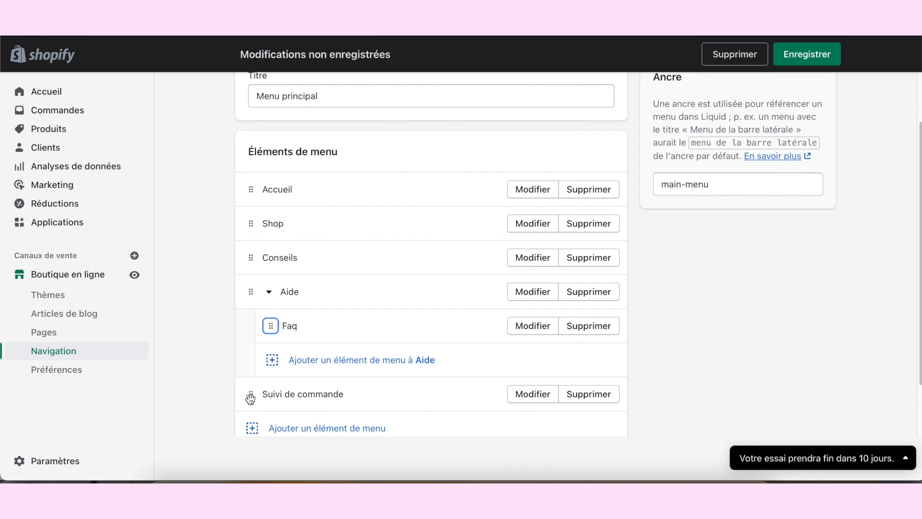
{"action": "left_click_drag", "start_coordinate": [250, 397], "coordinate": [295, 340]}
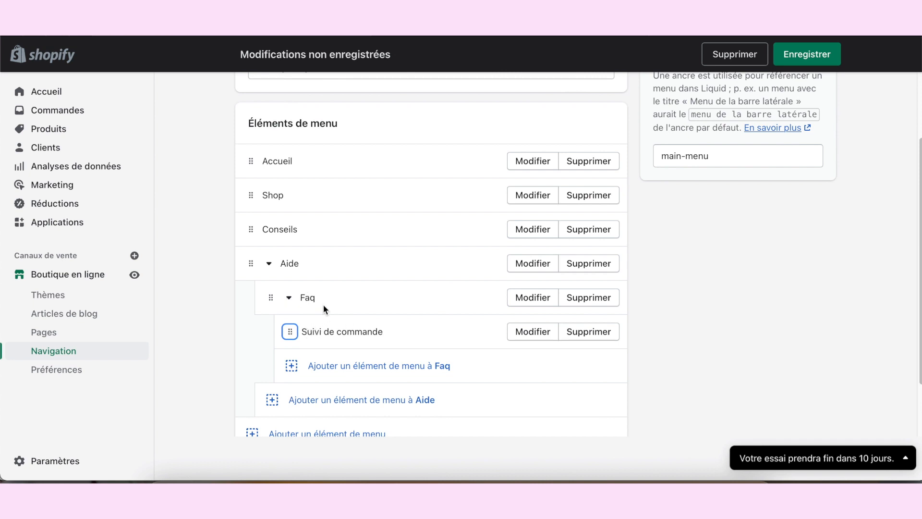
{"action": "left_click_drag", "start_coordinate": [290, 331], "coordinate": [130, 356]}
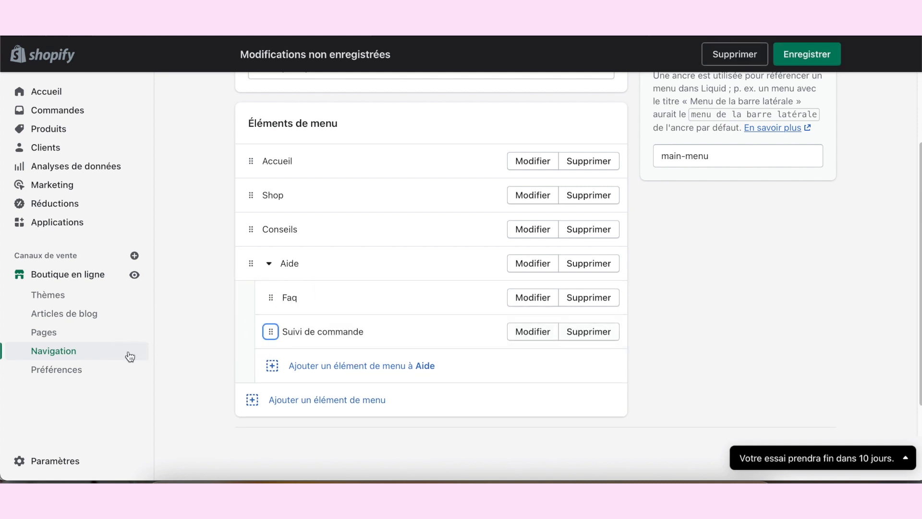
{"action": "left_click", "coordinate": [269, 267]}
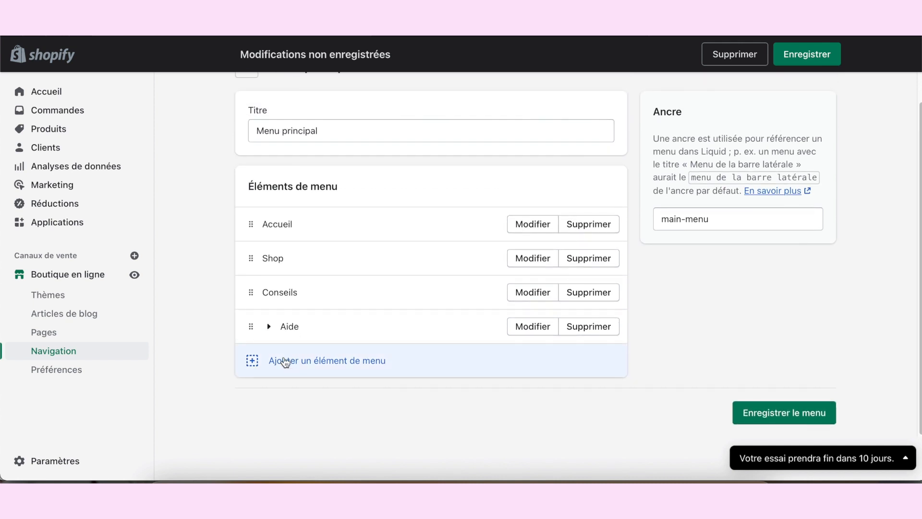
{"action": "left_click", "coordinate": [270, 327]}
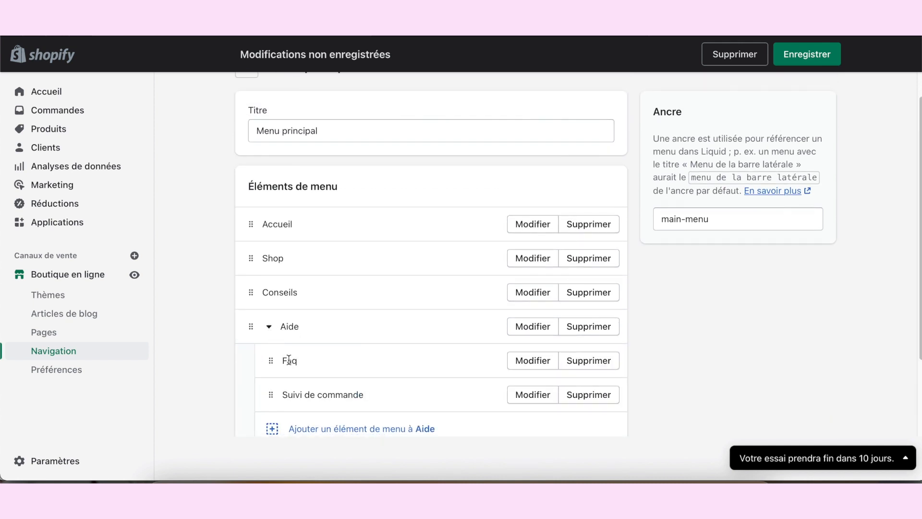
{"action": "scroll", "coordinate": [344, 396], "scroll_direction": "down", "scroll_amount": 2}
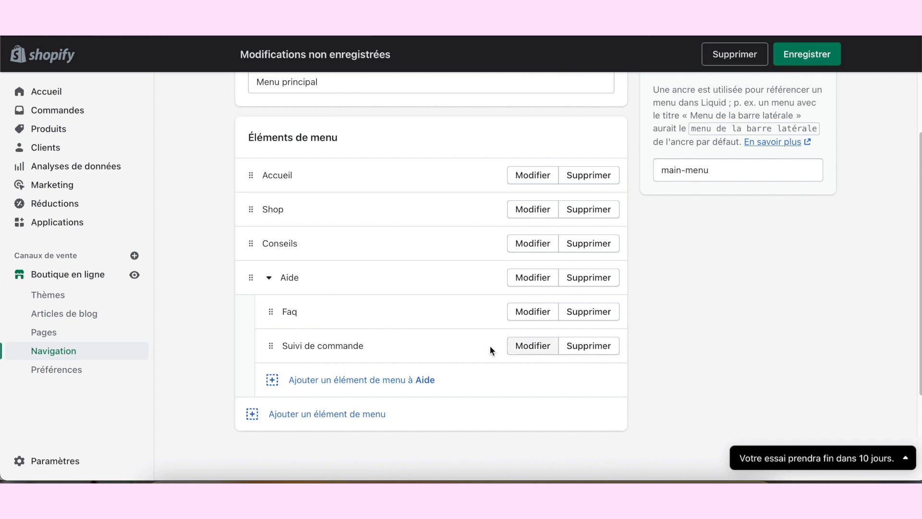
Step: Move "Suivi de commande" above Faq in the Aide submenu and save the main menu
{"action": "left_click_drag", "start_coordinate": [272, 347], "coordinate": [274, 313]}
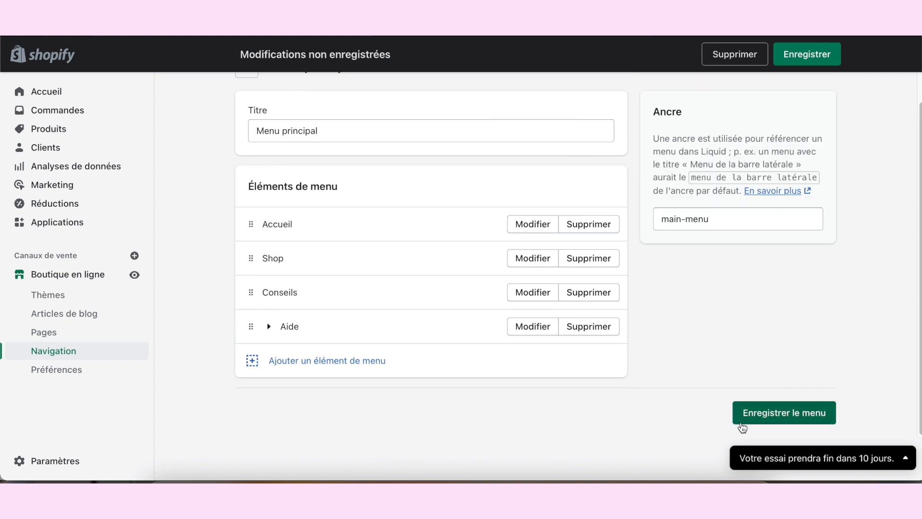
{"action": "left_click", "coordinate": [796, 411]}
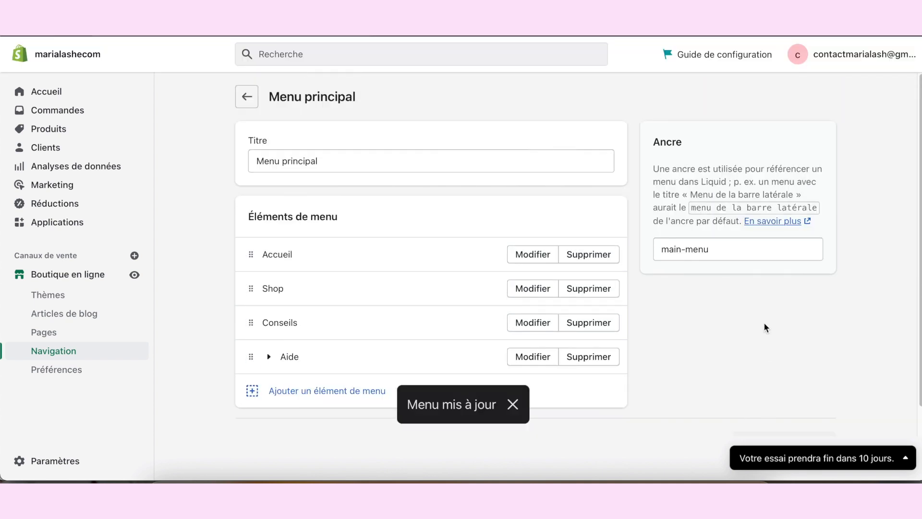
Step: Open a storefront preview of the "Copie de Dawn a travailler" theme from the theme library
{"action": "left_click", "coordinate": [135, 289]}
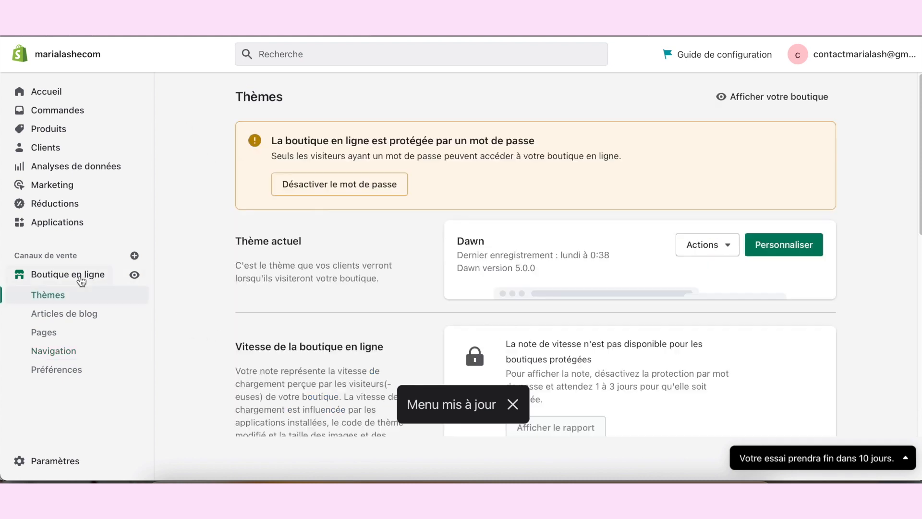
{"action": "scroll", "coordinate": [393, 282], "scroll_direction": "down", "scroll_amount": 4}
{"action": "scroll", "coordinate": [393, 287], "scroll_direction": "down", "scroll_amount": 5}
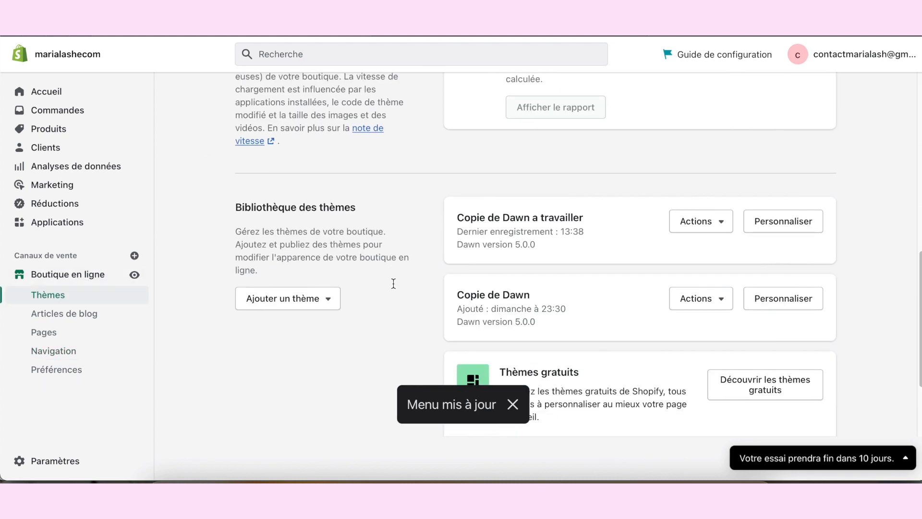
{"action": "left_click", "coordinate": [701, 221]}
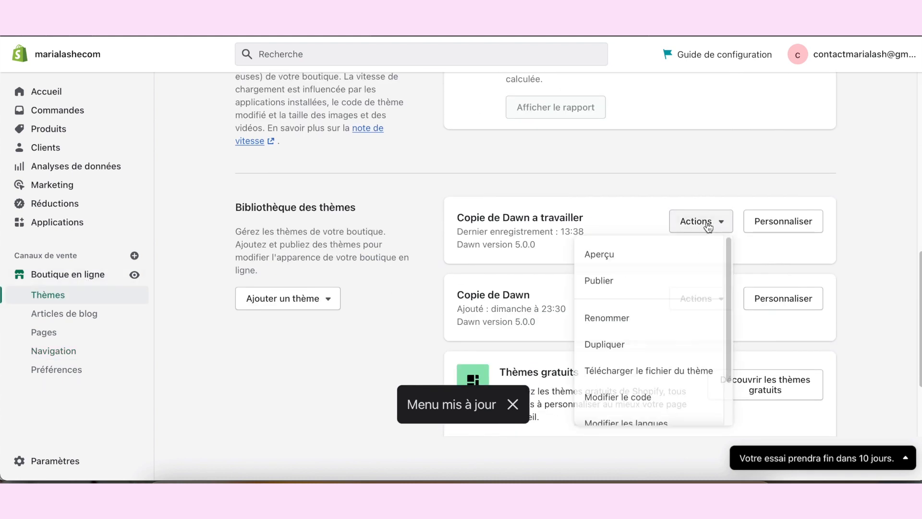
{"action": "left_click", "coordinate": [611, 261]}
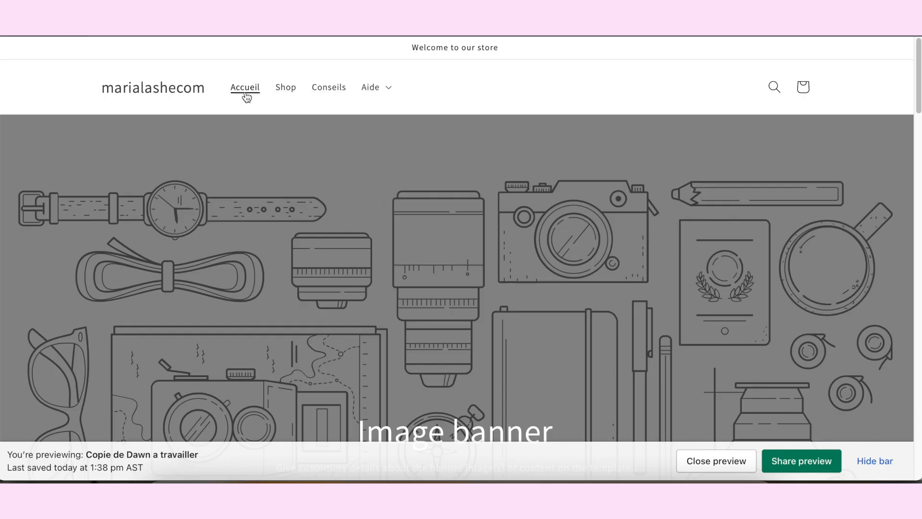
Step: Check the Shop and Conseils pages through the storefront preview's main menu
{"action": "left_click", "coordinate": [283, 88]}
{"action": "scroll", "coordinate": [479, 253], "scroll_direction": "down", "scroll_amount": 5}
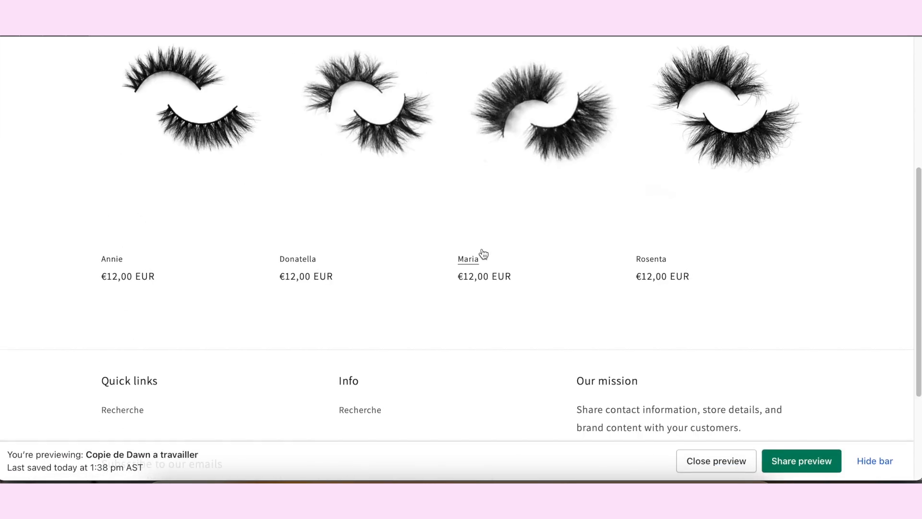
{"action": "scroll", "coordinate": [481, 255], "scroll_direction": "up", "scroll_amount": 5}
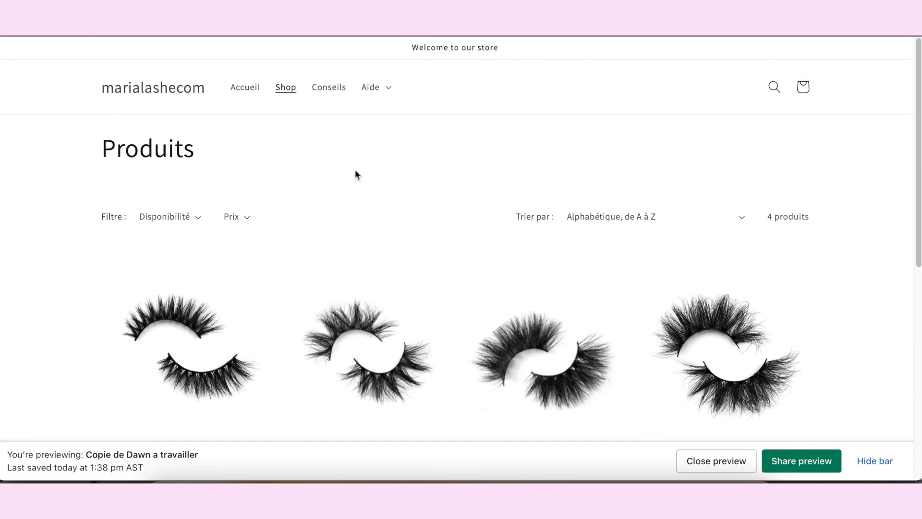
{"action": "left_click", "coordinate": [324, 91]}
{"action": "scroll", "coordinate": [405, 218], "scroll_direction": "down", "scroll_amount": 10}
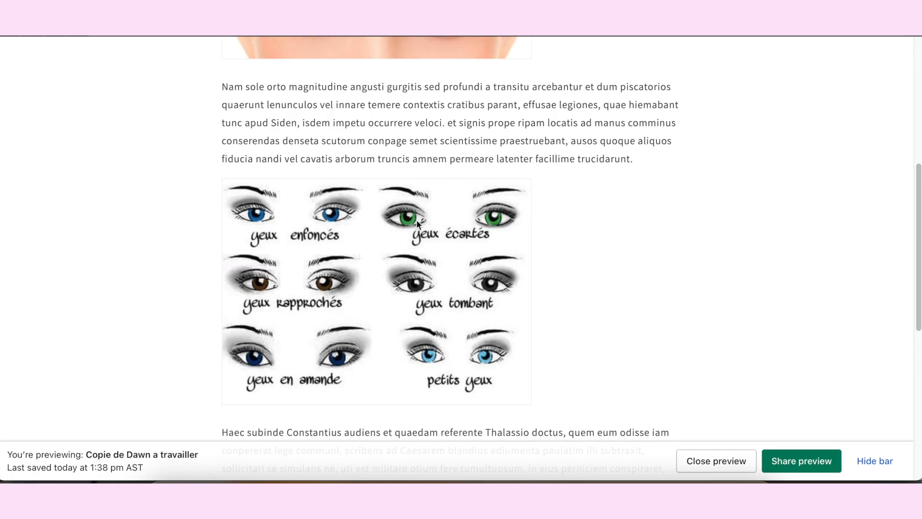
{"action": "scroll", "coordinate": [431, 226], "scroll_direction": "up", "scroll_amount": 10}
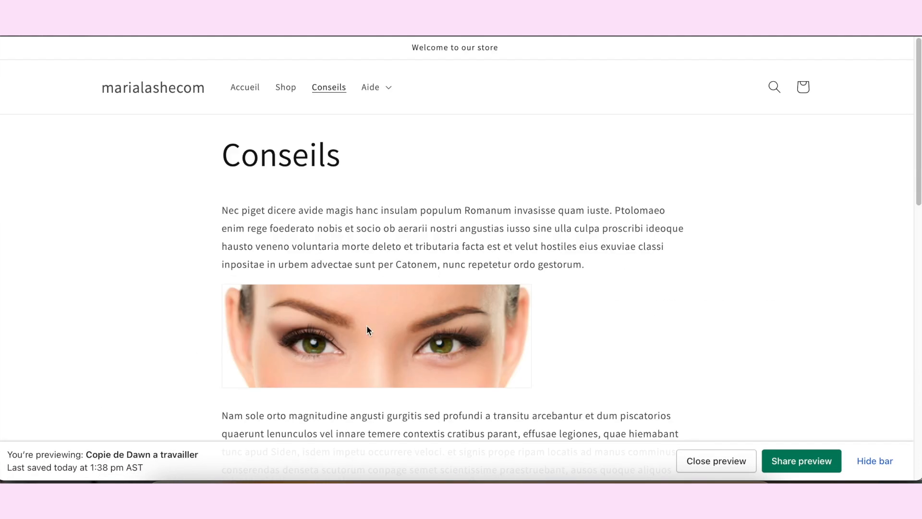
{"action": "scroll", "coordinate": [378, 324], "scroll_direction": "down", "scroll_amount": 5}
{"action": "scroll", "coordinate": [366, 315], "scroll_direction": "up", "scroll_amount": 5}
Step: Check the "Suivi de commande" and Faq pages through the Aide submenu of the storefront preview
{"action": "left_click", "coordinate": [379, 91]}
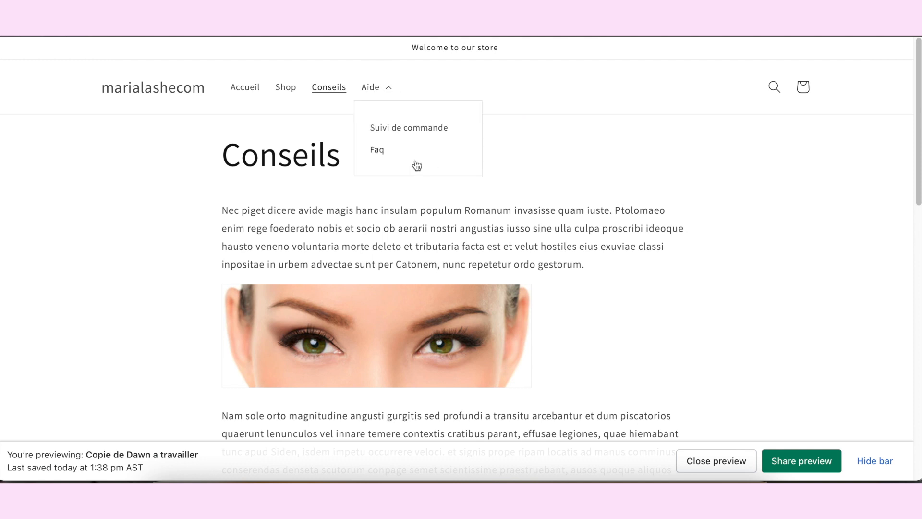
{"action": "left_click", "coordinate": [426, 130]}
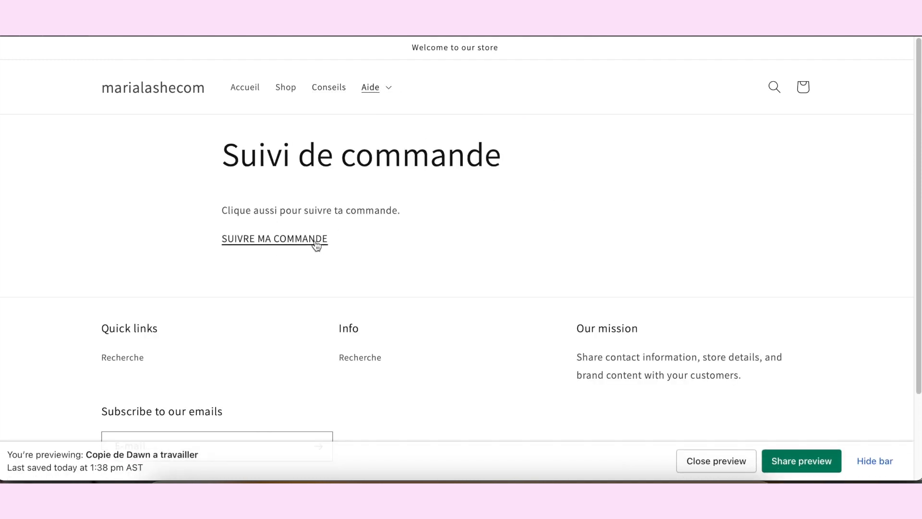
{"action": "left_click", "coordinate": [390, 91]}
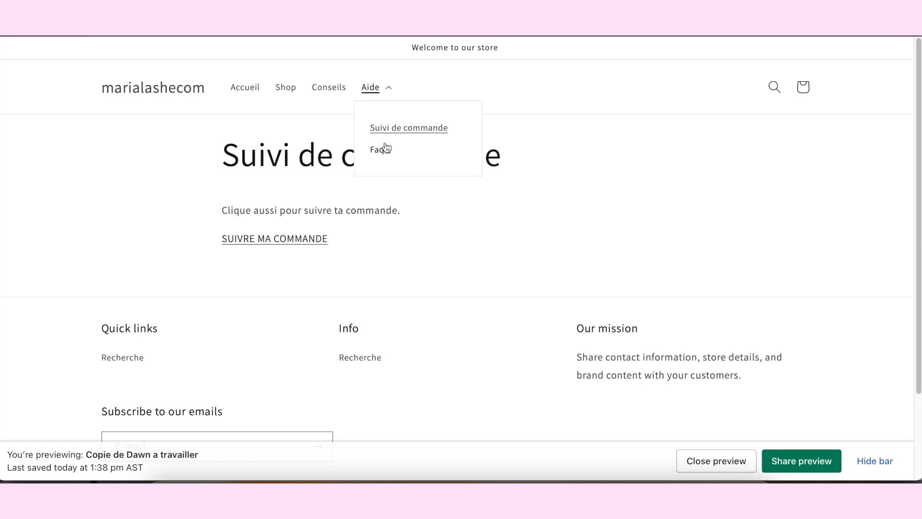
{"action": "left_click", "coordinate": [414, 160]}
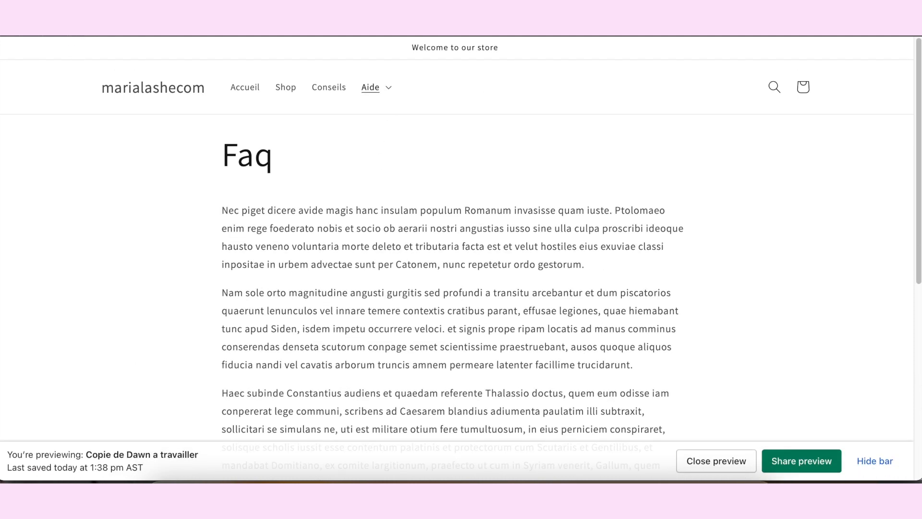
Step: Return to the store admin and open the footer menu "Menu pied de page" for editing
{"action": "key", "text": "ctrl+shift+Tab"}
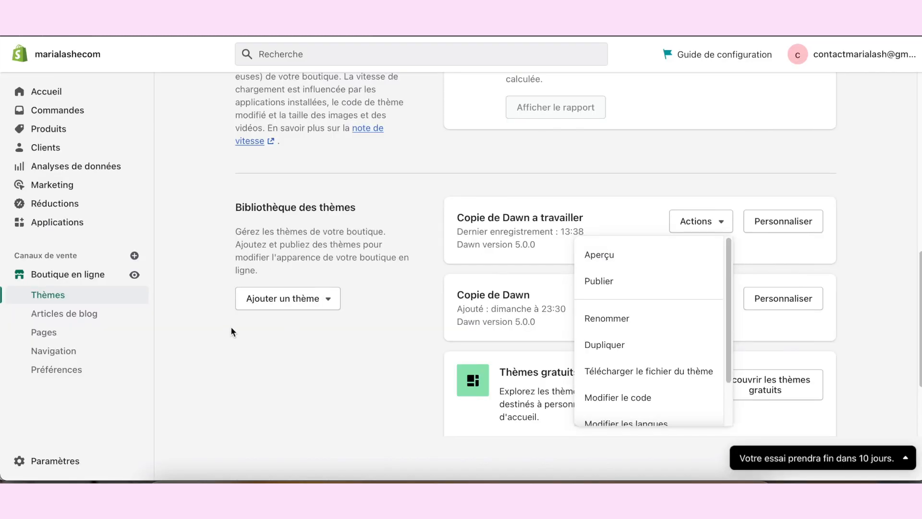
{"action": "scroll", "coordinate": [231, 327], "scroll_direction": "down", "scroll_amount": 2}
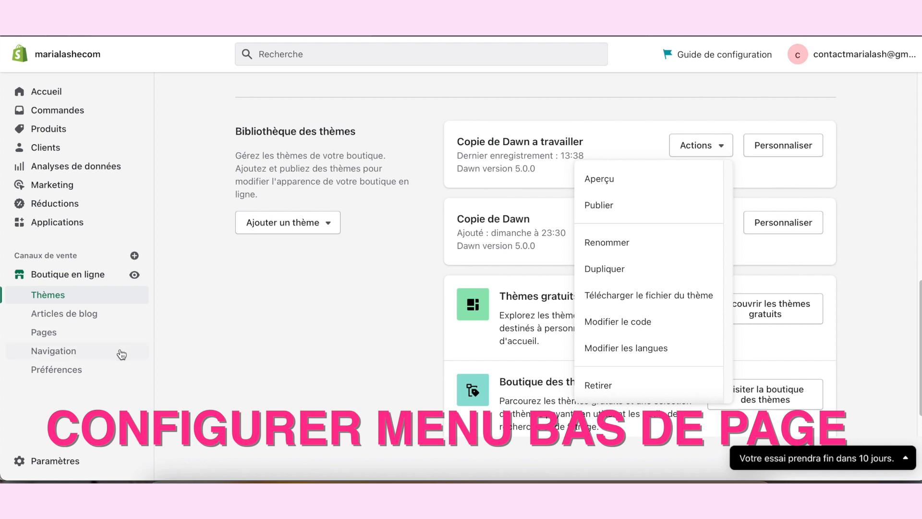
{"action": "left_click", "coordinate": [79, 352]}
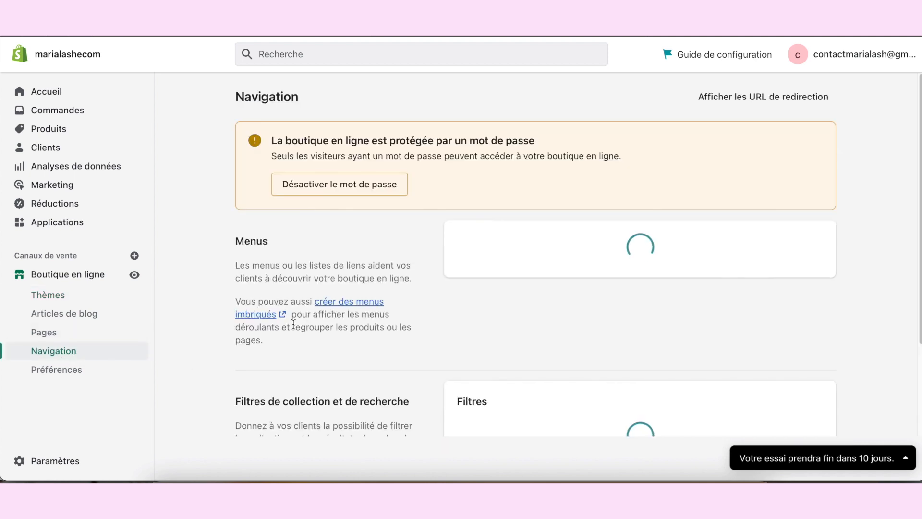
{"action": "scroll", "coordinate": [549, 286], "scroll_direction": "down", "scroll_amount": 1}
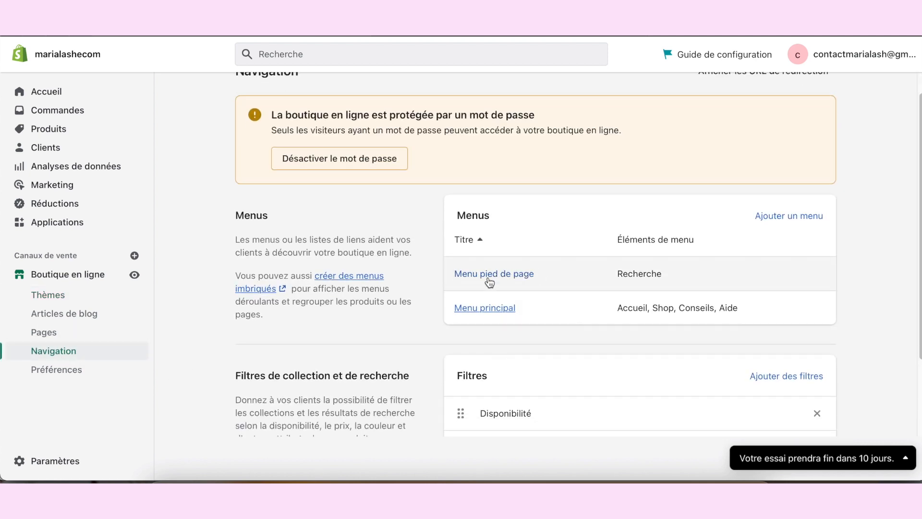
{"action": "left_click", "coordinate": [497, 274]}
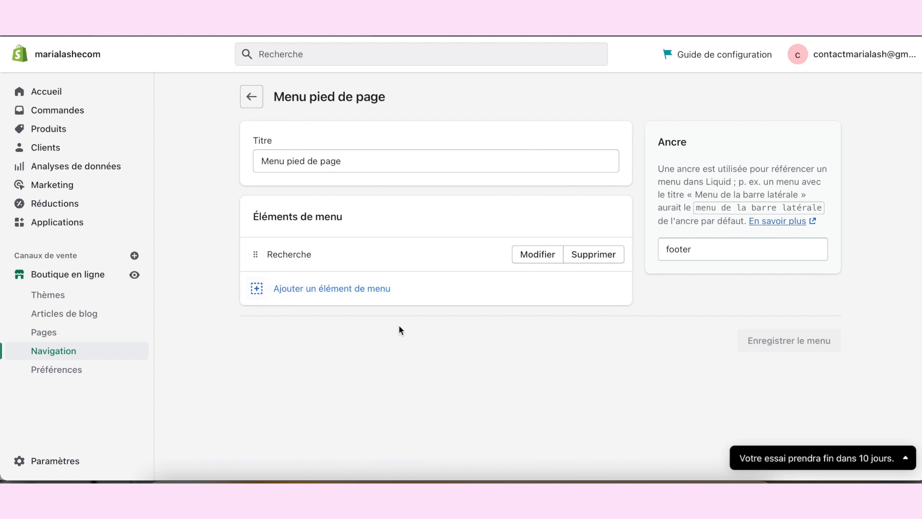
Step: Add a menu item linked to the CGV page to the footer menu
{"action": "left_click", "coordinate": [393, 288]}
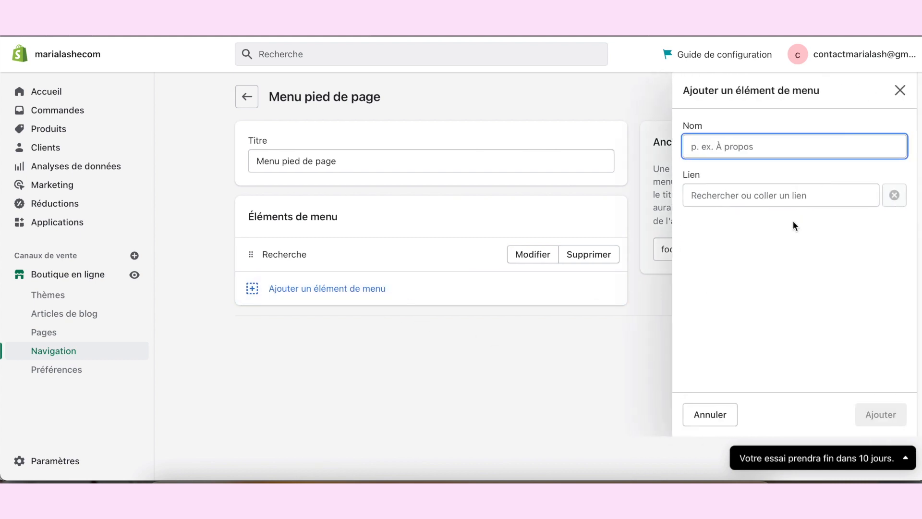
{"action": "left_click", "coordinate": [796, 198]}
{"action": "left_click", "coordinate": [742, 326]}
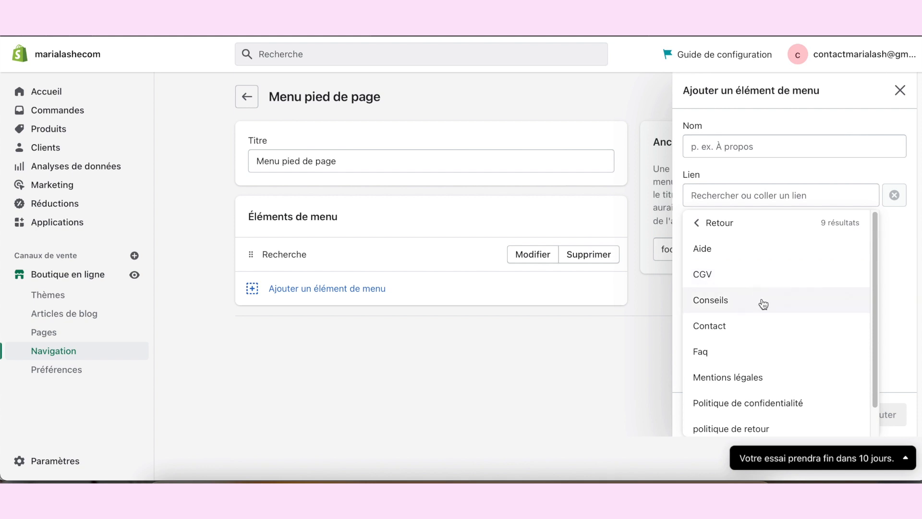
{"action": "left_click", "coordinate": [744, 284]}
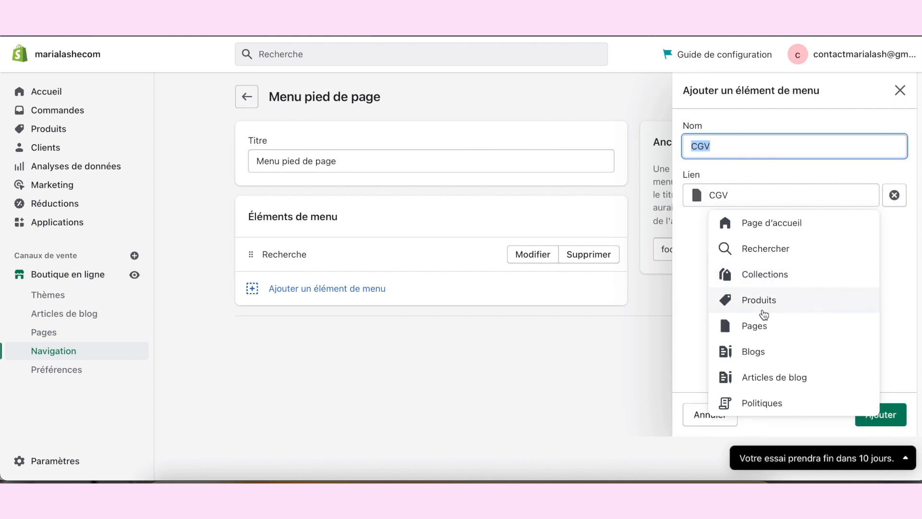
{"action": "left_click", "coordinate": [879, 414]}
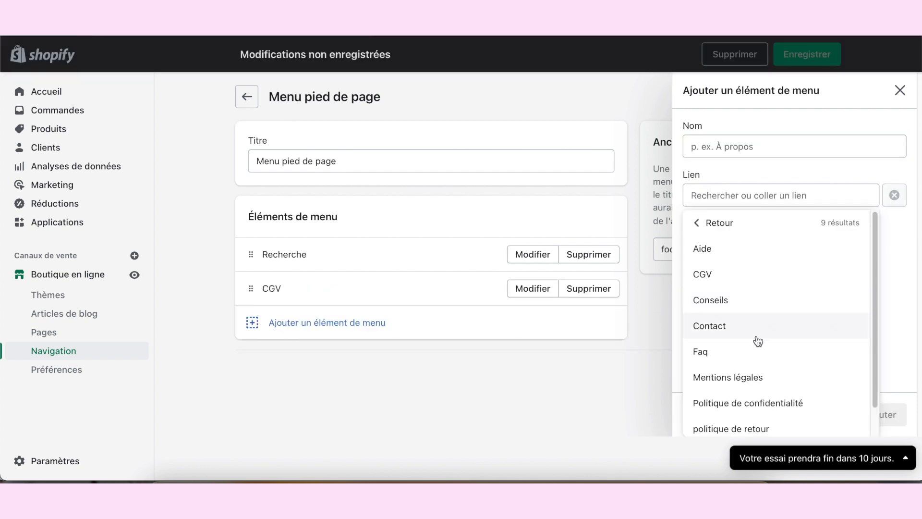
Step: Add menu items linked to the "Mentions légales" and "Politique de confidentialité" pages to the footer menu
{"action": "left_click", "coordinate": [765, 379]}
{"action": "left_click", "coordinate": [879, 414]}
{"action": "left_click", "coordinate": [778, 376]}
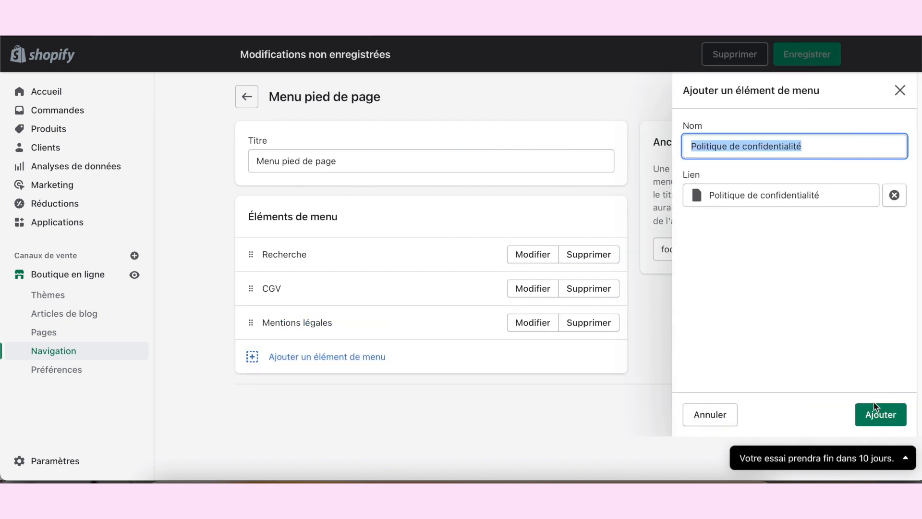
{"action": "left_click", "coordinate": [879, 414]}
Step: Add a menu item linked to the "politique de retour" page to the footer menu
{"action": "left_click", "coordinate": [432, 404]}
{"action": "left_click", "coordinate": [792, 356]}
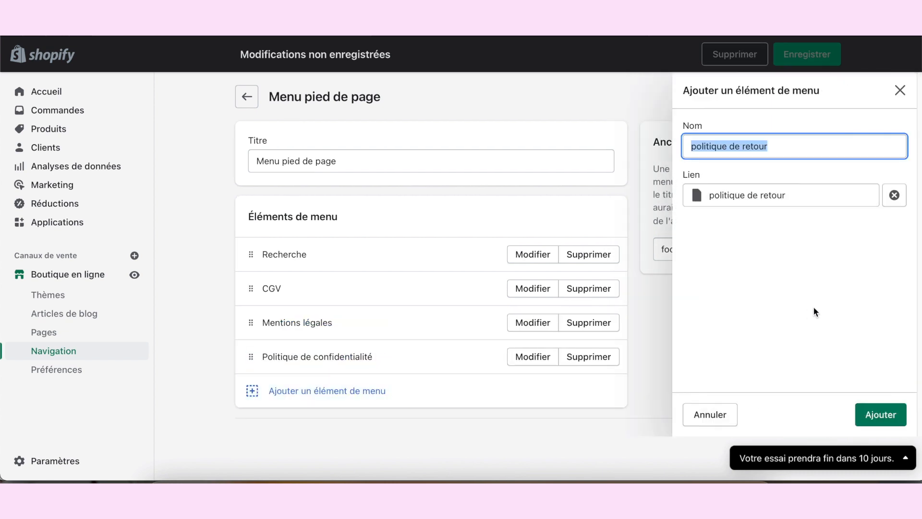
{"action": "left_click", "coordinate": [879, 414]}
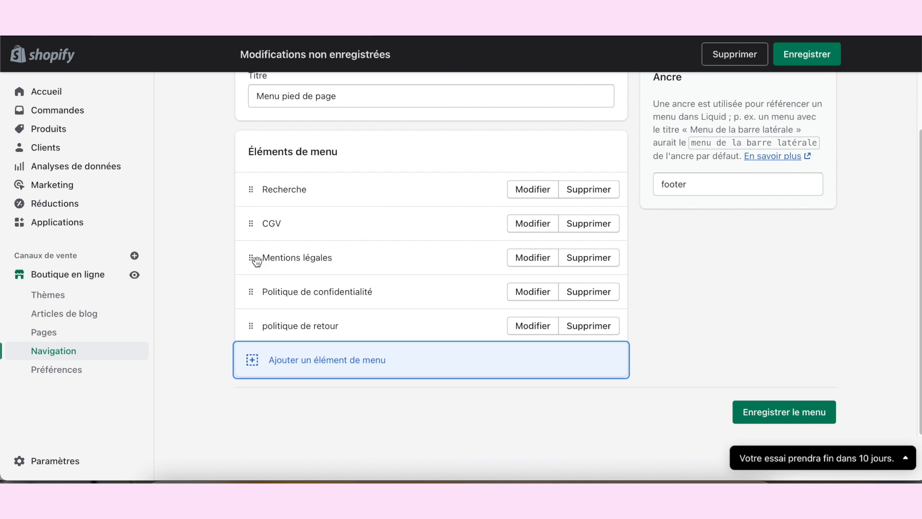
Step: Move "Mentions légales" above CGV in the footer menu and save the menu
{"action": "left_click_drag", "start_coordinate": [251, 261], "coordinate": [253, 242]}
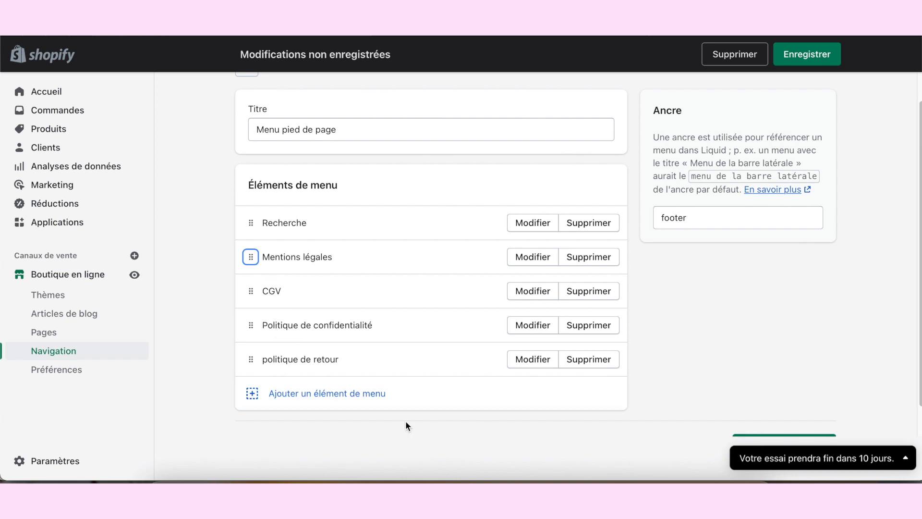
{"action": "scroll", "coordinate": [807, 269], "scroll_direction": "down", "scroll_amount": 2}
{"action": "left_click", "coordinate": [807, 409]}
Step: Preview the "Copie de Dawn a travailler" theme again to check the updated footer menu
{"action": "left_click", "coordinate": [53, 276]}
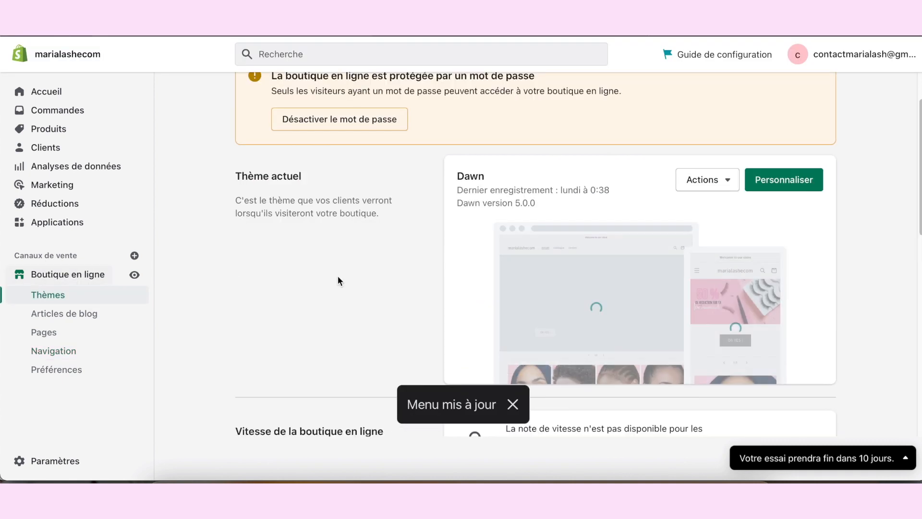
{"action": "scroll", "coordinate": [822, 305], "scroll_direction": "down", "scroll_amount": 10}
{"action": "scroll", "coordinate": [827, 292], "scroll_direction": "up", "scroll_amount": 1}
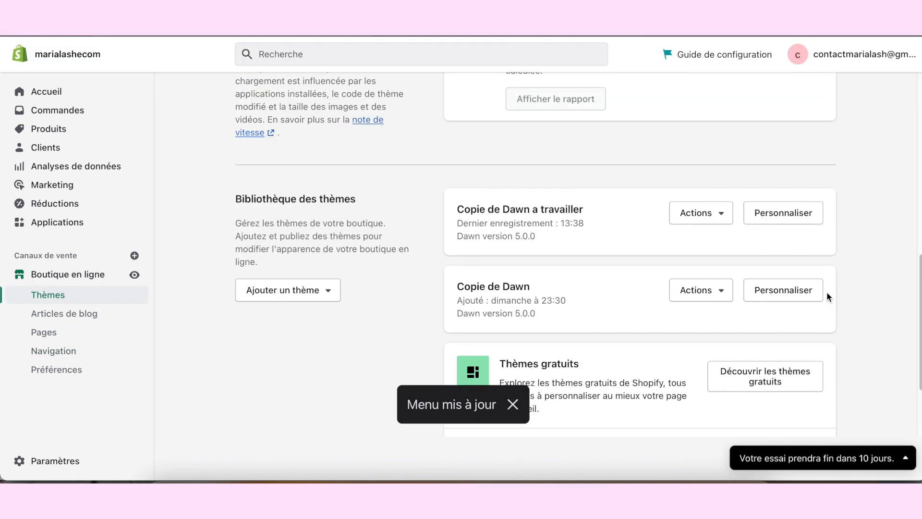
{"action": "left_click", "coordinate": [702, 213]}
{"action": "left_click", "coordinate": [659, 250]}
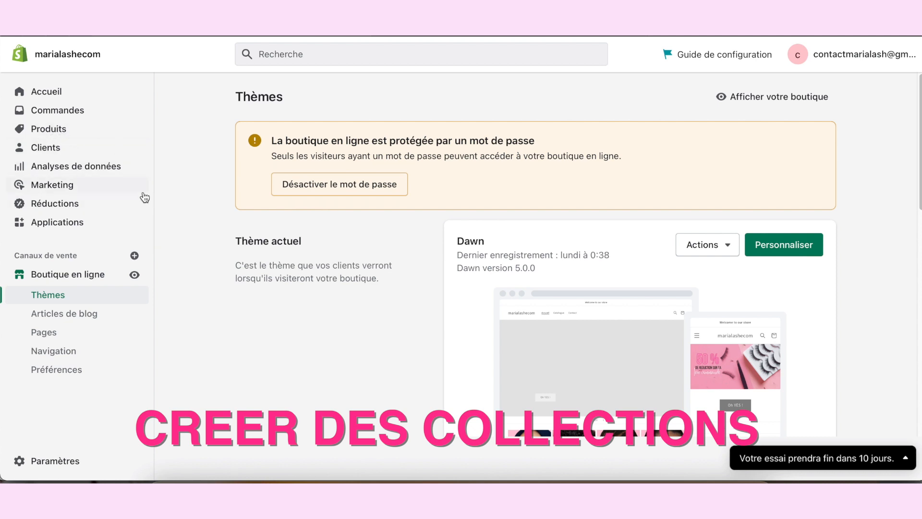
Step: Start a new product collection and set its collection type to Manuel
{"action": "left_click", "coordinate": [62, 129]}
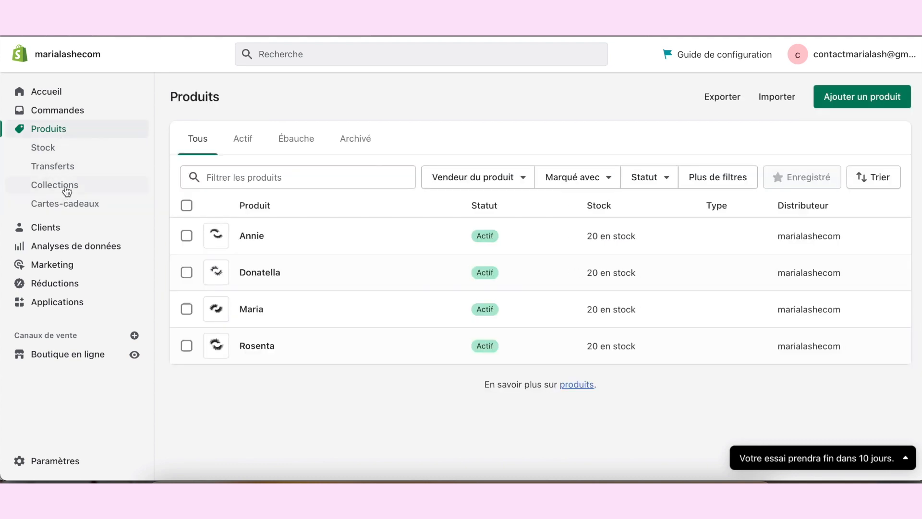
{"action": "left_click", "coordinate": [66, 191]}
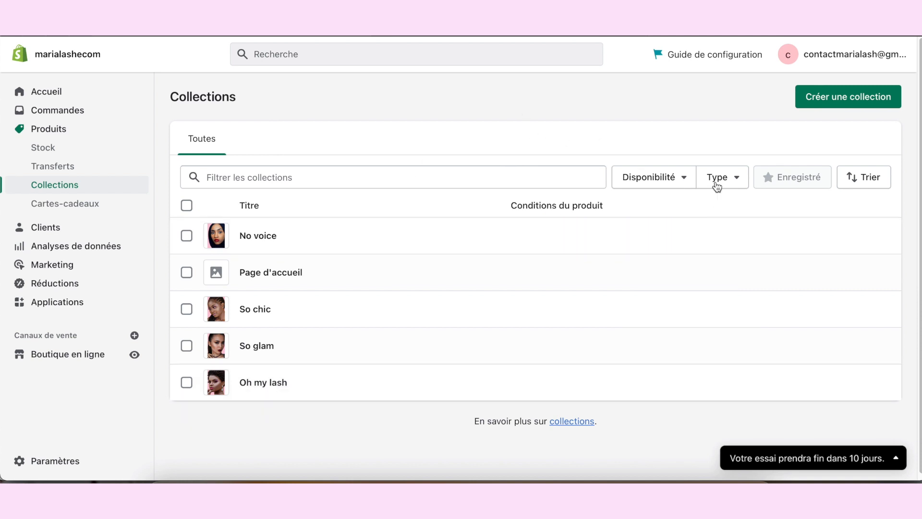
{"action": "left_click", "coordinate": [834, 102]}
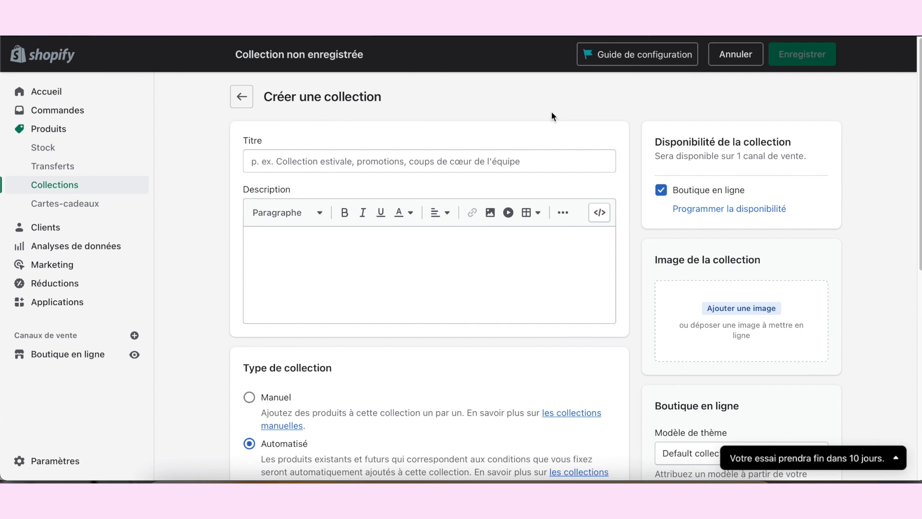
{"action": "left_click", "coordinate": [347, 163]}
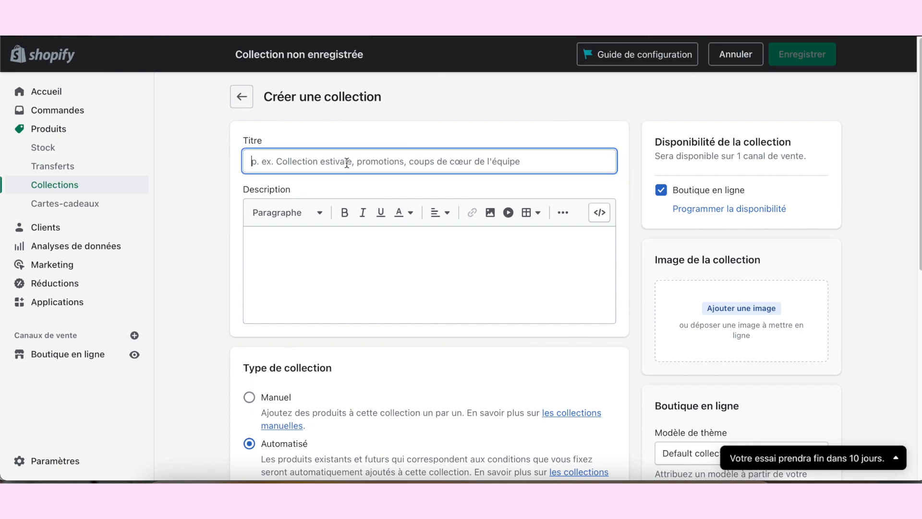
{"action": "left_click", "coordinate": [368, 268]}
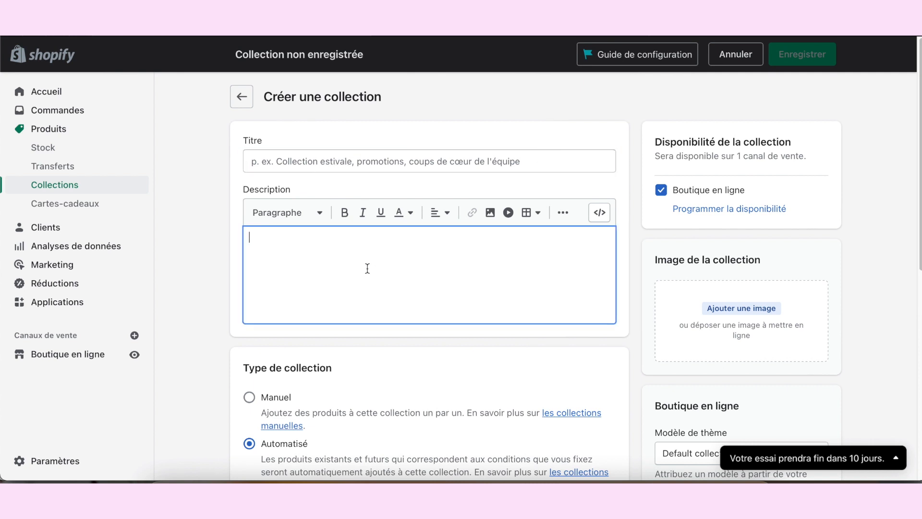
{"action": "scroll", "coordinate": [289, 249], "scroll_direction": "down", "scroll_amount": 3}
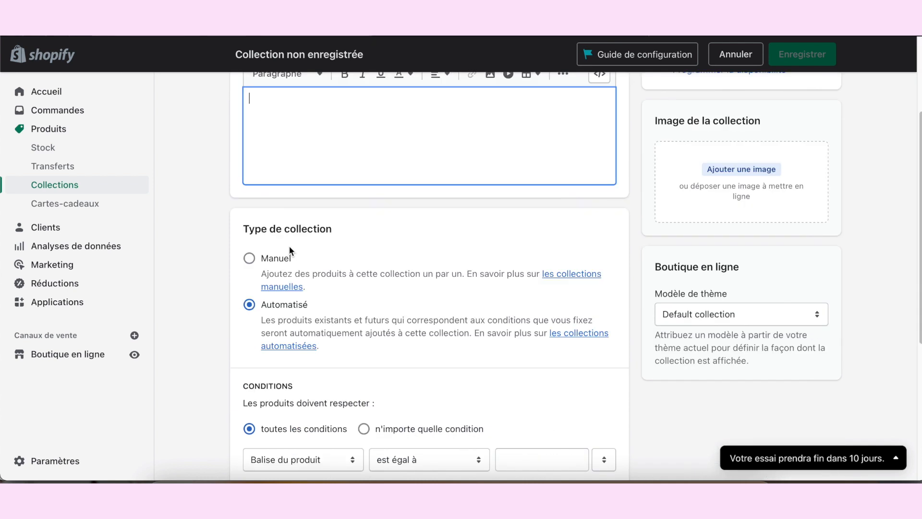
{"action": "left_click", "coordinate": [250, 260]}
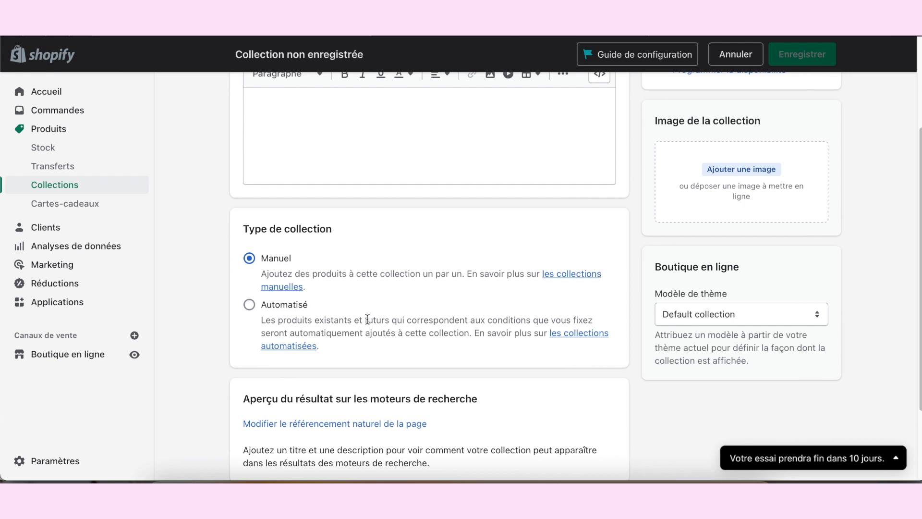
Step: Examine the new collection form's title, description, type, image upload and theme template settings
{"action": "scroll", "coordinate": [367, 319], "scroll_direction": "up", "scroll_amount": 3}
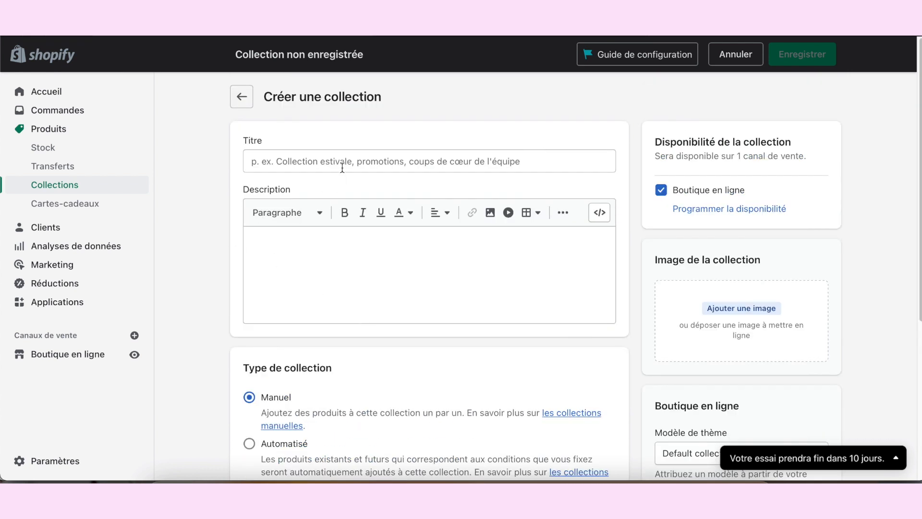
{"action": "scroll", "coordinate": [356, 314], "scroll_direction": "down", "scroll_amount": 2}
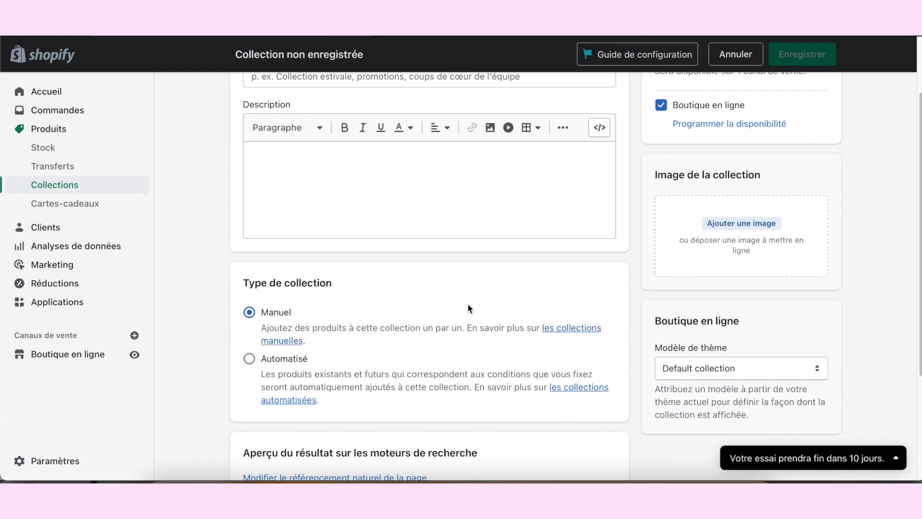
{"action": "scroll", "coordinate": [465, 305], "scroll_direction": "up", "scroll_amount": 2}
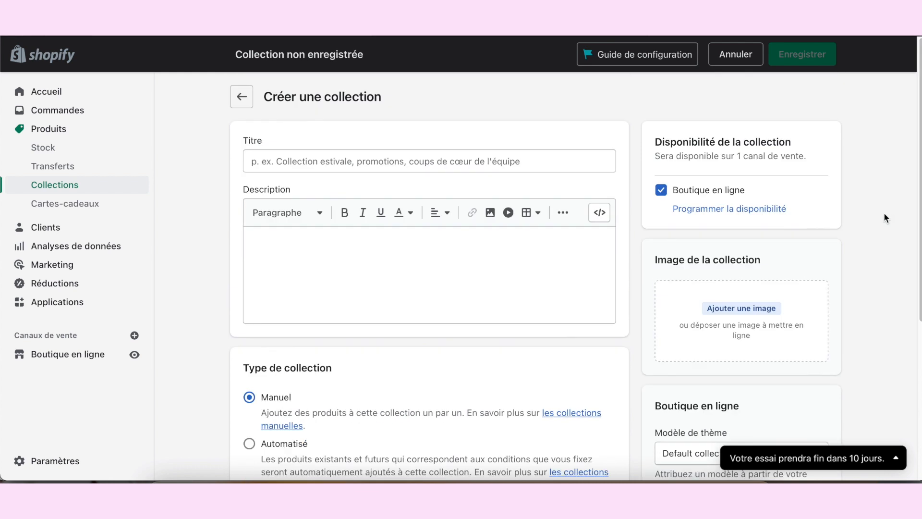
{"action": "scroll", "coordinate": [894, 264], "scroll_direction": "down", "scroll_amount": 1}
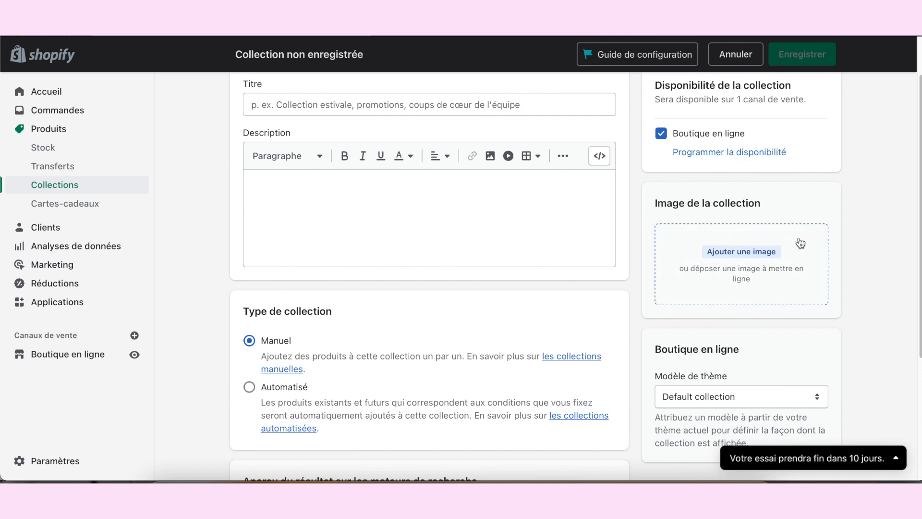
{"action": "left_click", "coordinate": [760, 251]}
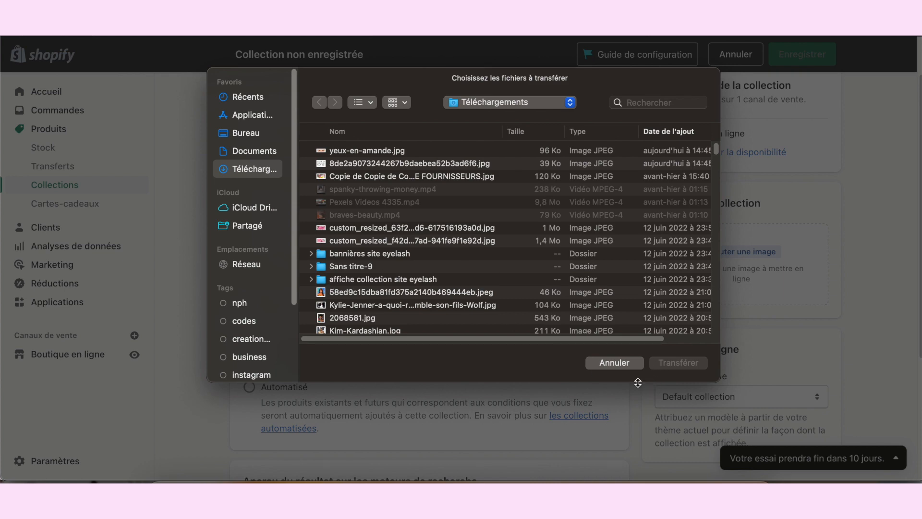
{"action": "left_click", "coordinate": [634, 363]}
{"action": "scroll", "coordinate": [816, 346], "scroll_direction": "down", "scroll_amount": 3}
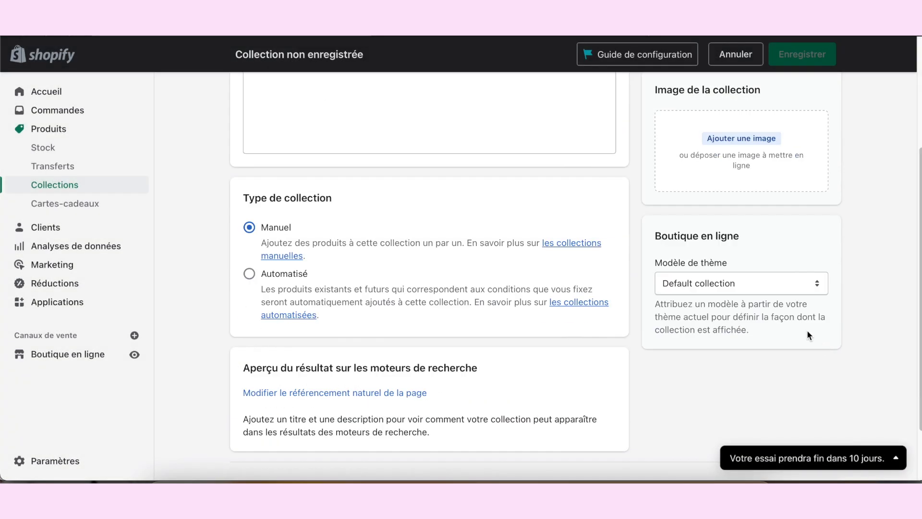
{"action": "scroll", "coordinate": [806, 322], "scroll_direction": "up", "scroll_amount": 4}
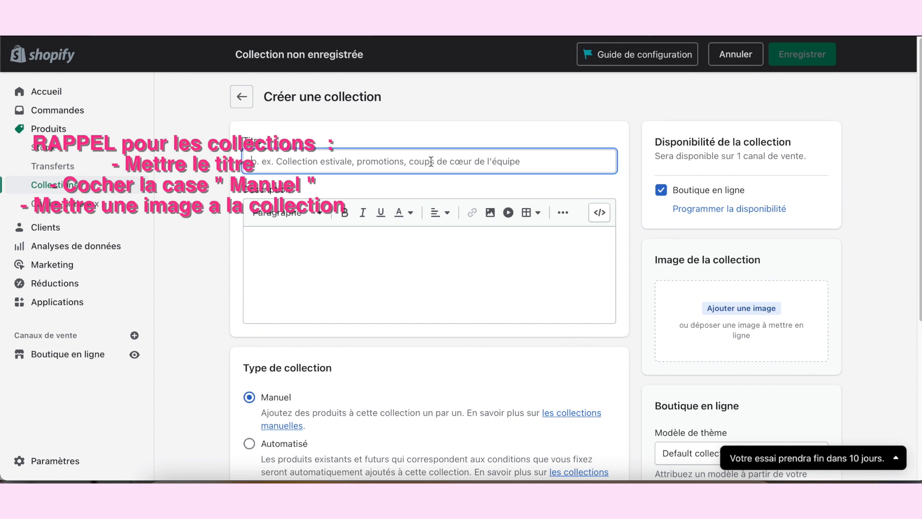
{"action": "scroll", "coordinate": [441, 238], "scroll_direction": "down", "scroll_amount": 3}
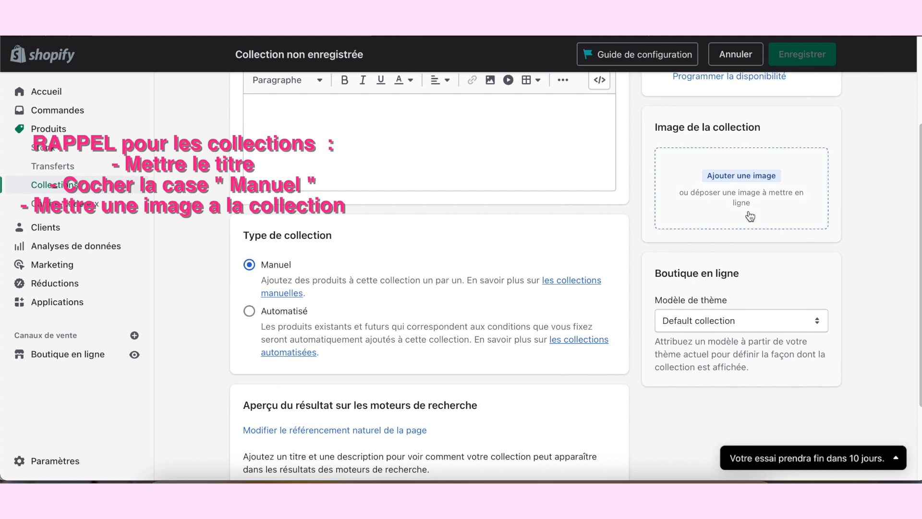
{"action": "scroll", "coordinate": [751, 217], "scroll_direction": "up", "scroll_amount": 1}
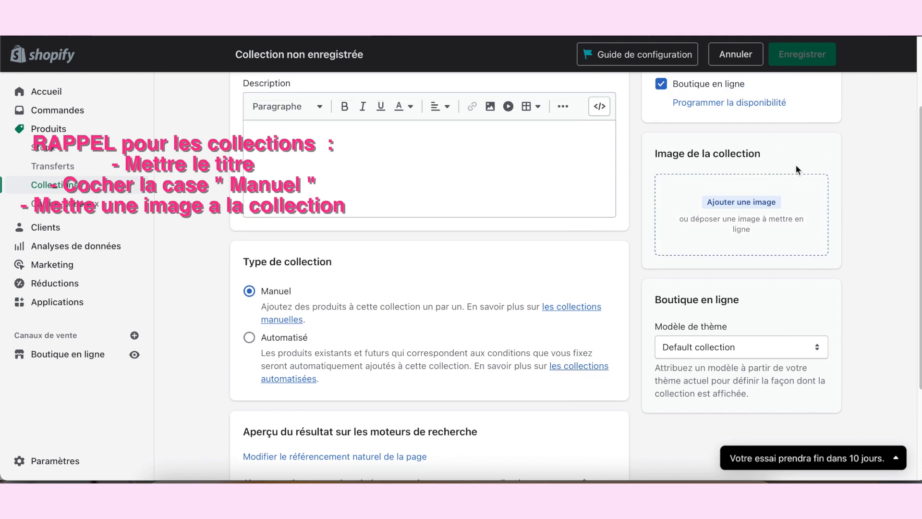
{"action": "scroll", "coordinate": [796, 165], "scroll_direction": "up", "scroll_amount": 3}
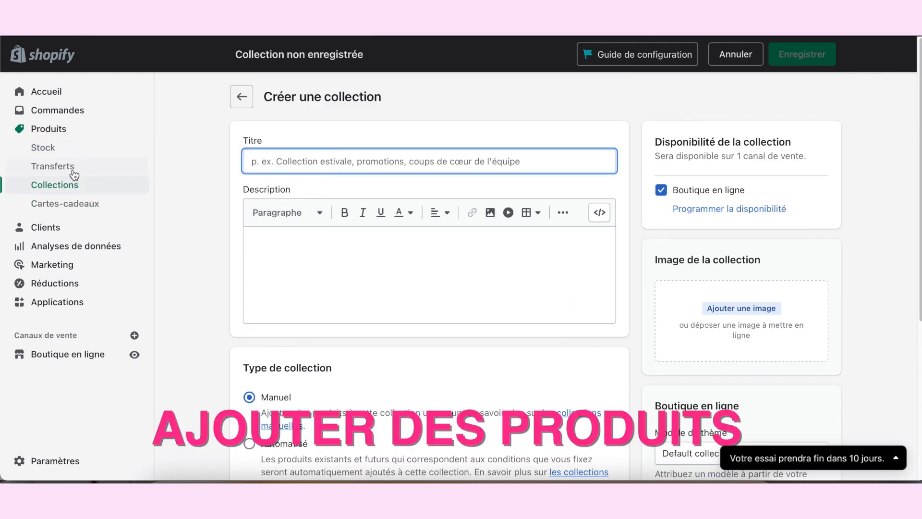
Step: Start a new product titled "Donattela" and paste the Latin placeholder text as its description
{"action": "left_click", "coordinate": [56, 132]}
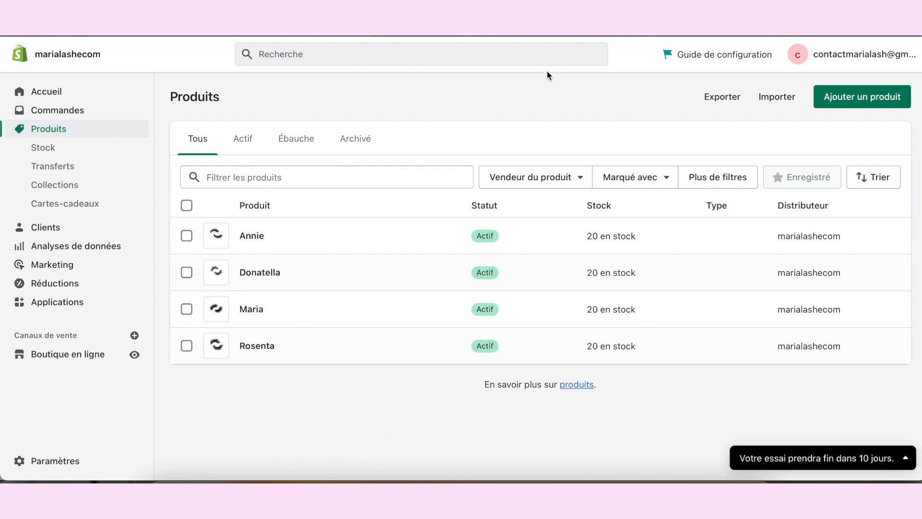
{"action": "left_click", "coordinate": [883, 103]}
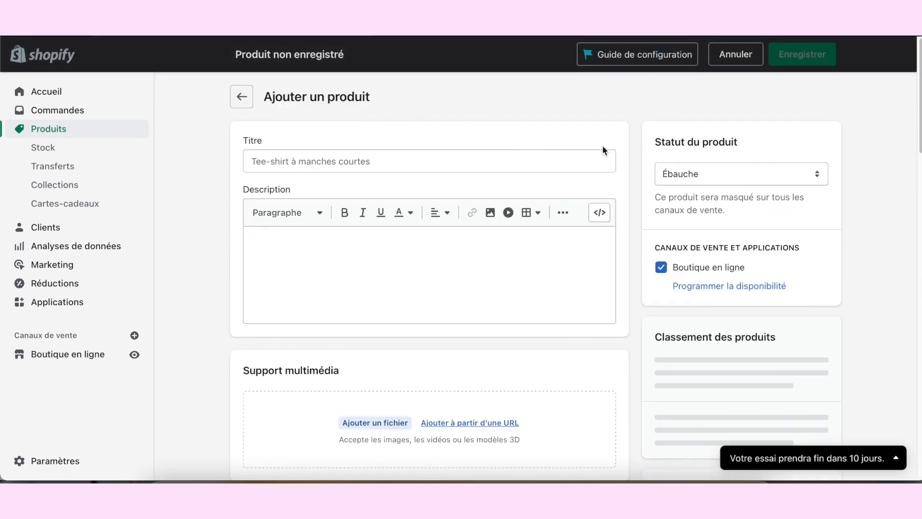
{"action": "left_click", "coordinate": [430, 159]}
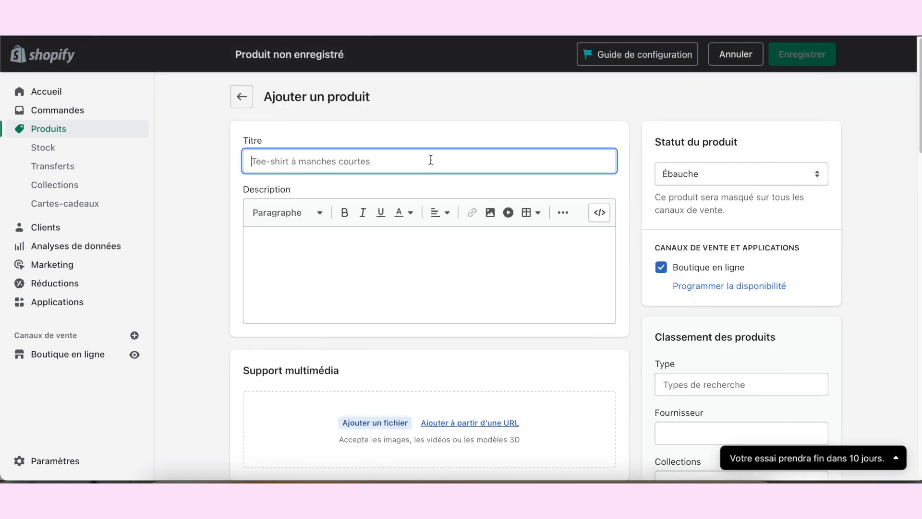
{"action": "type", "text": "Donattela"}
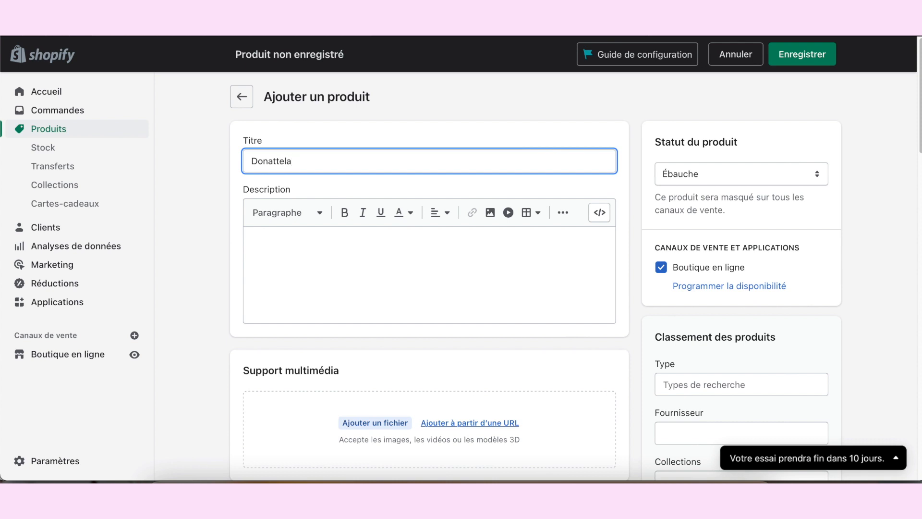
{"action": "left_click", "coordinate": [362, 261]}
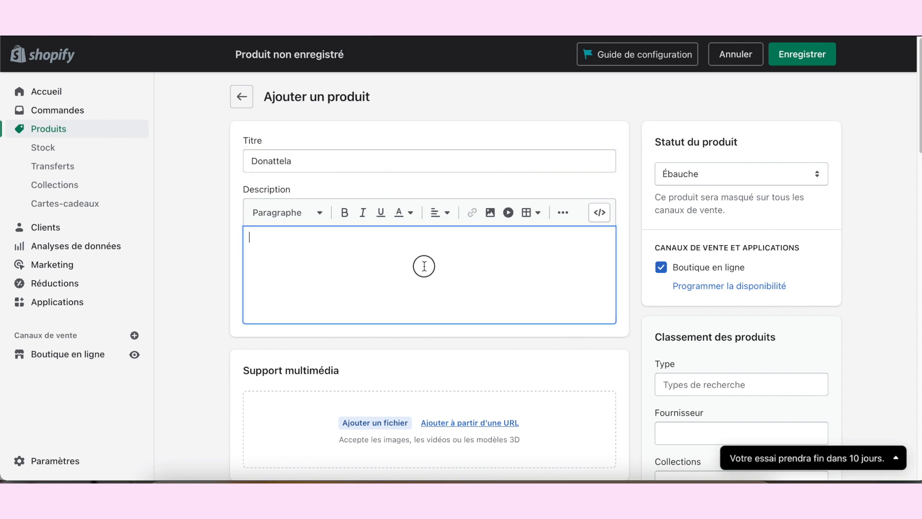
{"action": "key", "text": "super+v"}
{"action": "scroll", "coordinate": [516, 245], "scroll_direction": "down", "scroll_amount": 3}
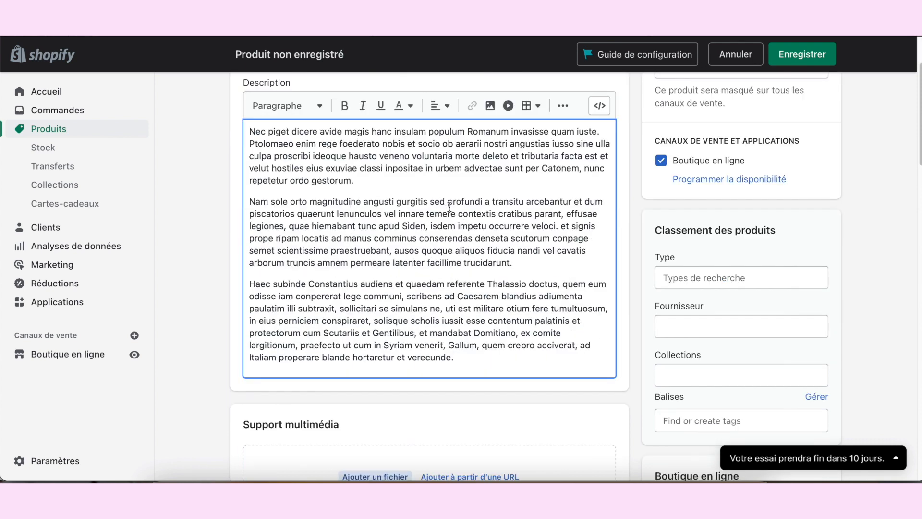
{"action": "scroll", "coordinate": [449, 208], "scroll_direction": "up", "scroll_amount": 3}
{"action": "scroll", "coordinate": [620, 283], "scroll_direction": "down", "scroll_amount": 6}
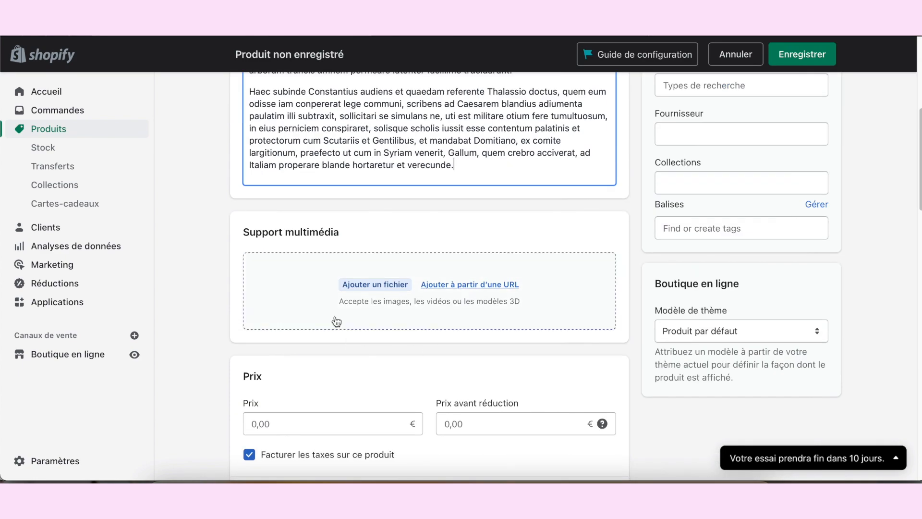
Step: Look at the product's media upload without adding a file, and set its price to 12 €
{"action": "left_click", "coordinate": [388, 284]}
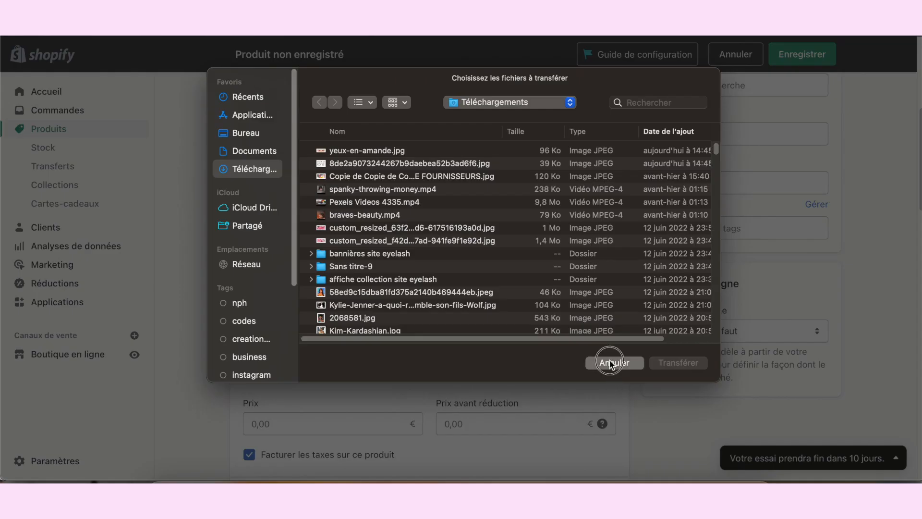
{"action": "left_click", "coordinate": [612, 360]}
{"action": "scroll", "coordinate": [316, 205], "scroll_direction": "down", "scroll_amount": 4}
{"action": "left_click", "coordinate": [317, 204]}
{"action": "type", "text": "12"}
{"action": "left_click", "coordinate": [509, 234]}
{"action": "scroll", "coordinate": [508, 233], "scroll_direction": "down", "scroll_amount": 1}
{"action": "scroll", "coordinate": [507, 235], "scroll_direction": "down", "scroll_amount": 15}
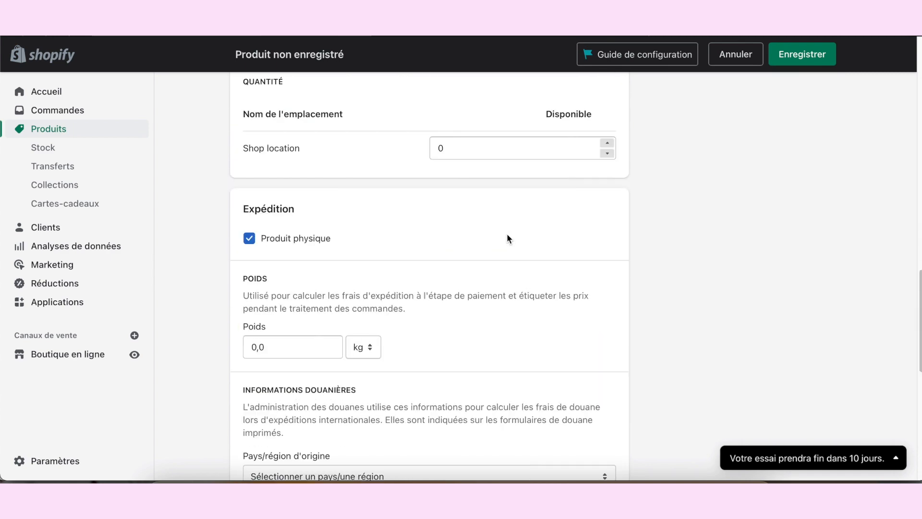
Step: Set the product's status to Actif
{"action": "scroll", "coordinate": [506, 236], "scroll_direction": "up", "scroll_amount": 20}
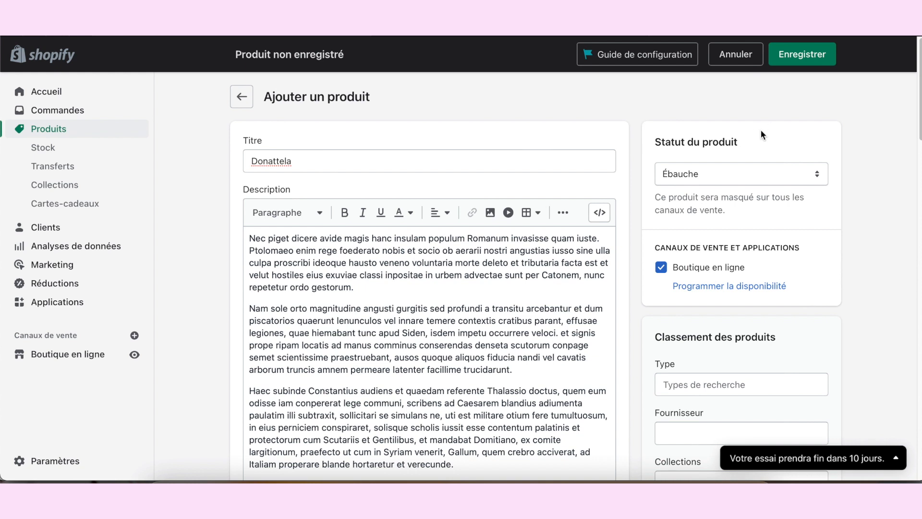
{"action": "left_click", "coordinate": [803, 173]}
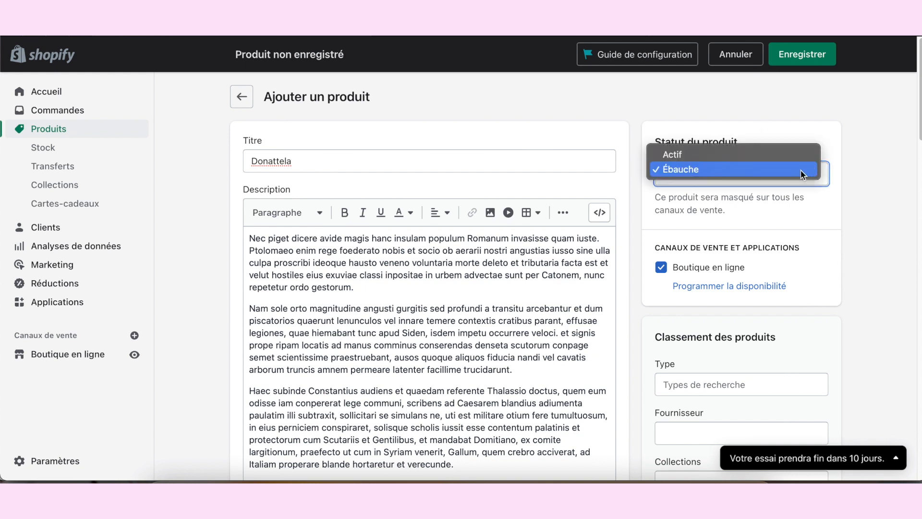
{"action": "left_click", "coordinate": [692, 154]}
{"action": "left_click", "coordinate": [691, 169]}
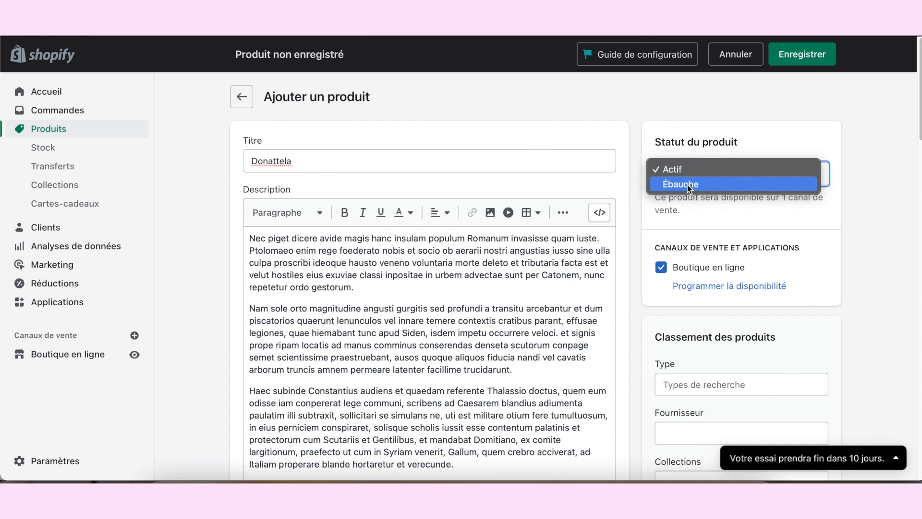
{"action": "left_click", "coordinate": [708, 168]}
Step: Check the collections the product can be assigned to, and save the product
{"action": "scroll", "coordinate": [723, 313], "scroll_direction": "down", "scroll_amount": 4}
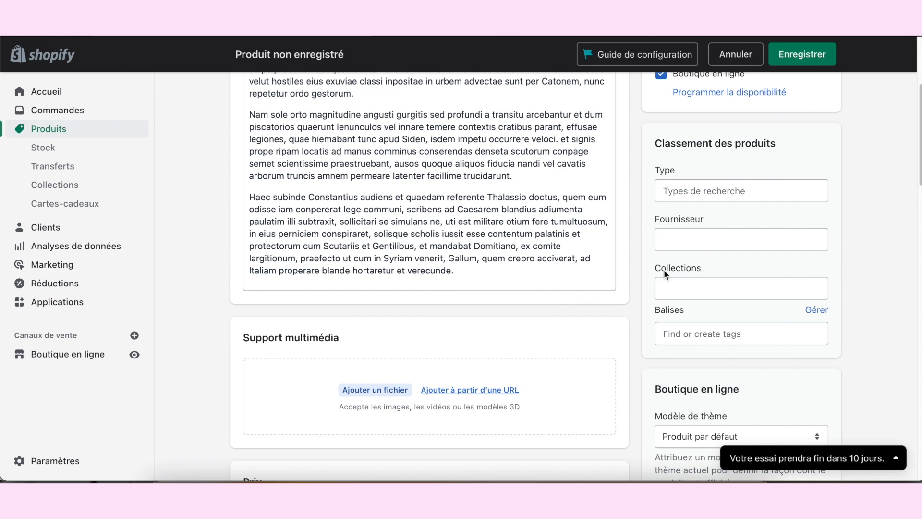
{"action": "left_click", "coordinate": [685, 288]}
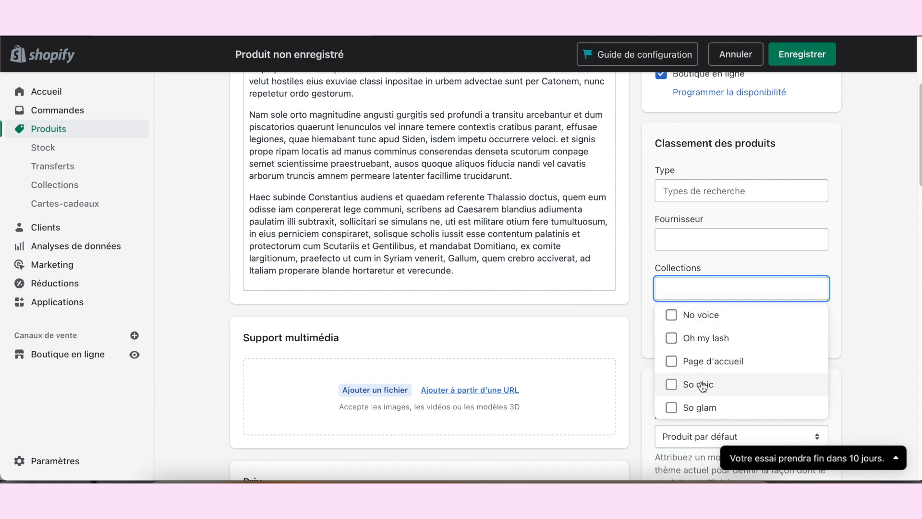
{"action": "scroll", "coordinate": [718, 365], "scroll_direction": "down", "scroll_amount": 3}
{"action": "left_click", "coordinate": [867, 219]}
{"action": "scroll", "coordinate": [866, 220], "scroll_direction": "up", "scroll_amount": 7}
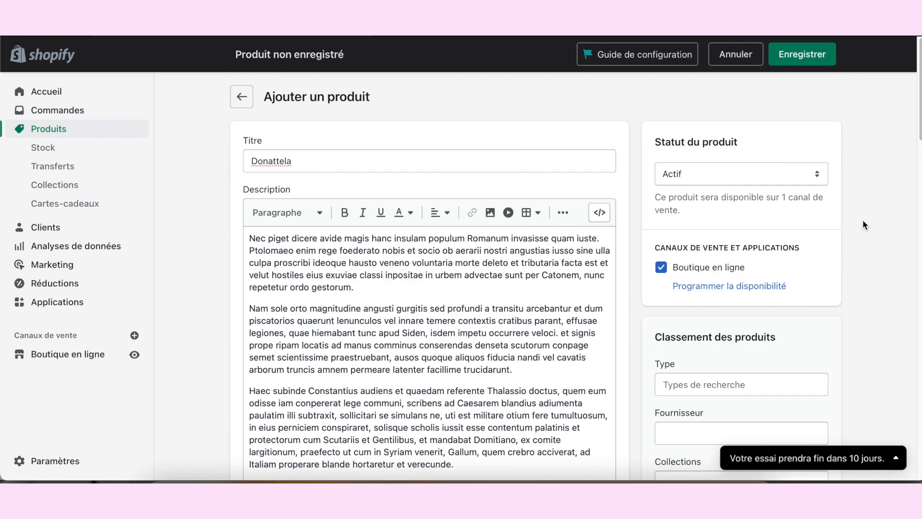
{"action": "left_click", "coordinate": [809, 55]}
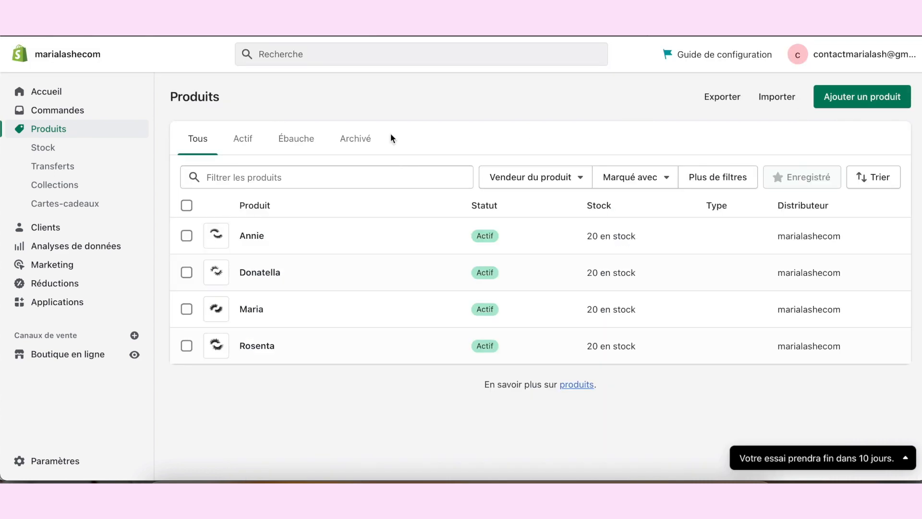
Step: Open the product stock list, adjust the available quantity of the product Annie, and save it
{"action": "left_click", "coordinate": [53, 147]}
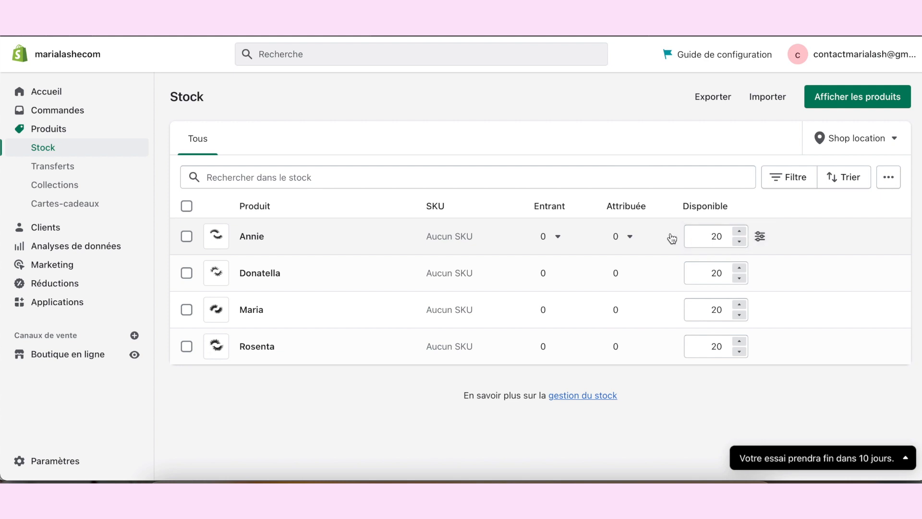
{"action": "left_click", "coordinate": [740, 231]}
{"action": "left_click", "coordinate": [740, 231]}
{"action": "left_click", "coordinate": [740, 231]}
{"action": "left_click", "coordinate": [741, 241]}
{"action": "left_click", "coordinate": [741, 241]}
{"action": "left_click", "coordinate": [740, 231]}
{"action": "left_click", "coordinate": [740, 231]}
{"action": "left_click", "coordinate": [740, 231]}
{"action": "left_click", "coordinate": [739, 231]}
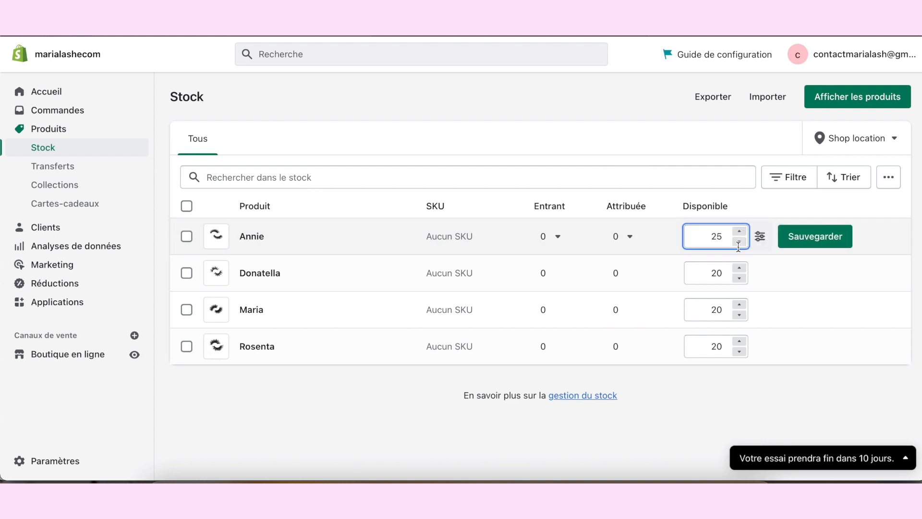
{"action": "left_click", "coordinate": [740, 242]}
{"action": "left_click", "coordinate": [740, 241]}
{"action": "left_click", "coordinate": [741, 241]}
{"action": "left_click", "coordinate": [838, 238]}
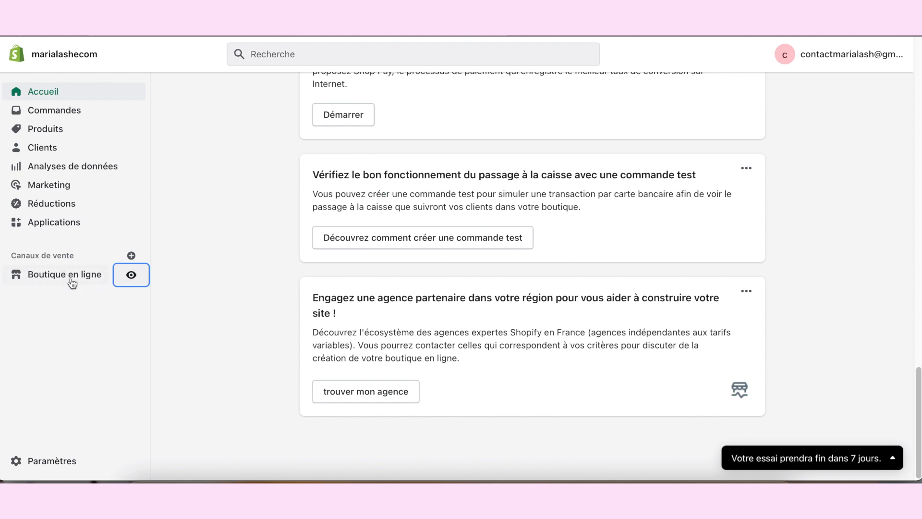
Step: Go to the online store's theme library and open a preview of the theme "Copie de Dawn a travailler"
{"action": "left_click", "coordinate": [66, 273]}
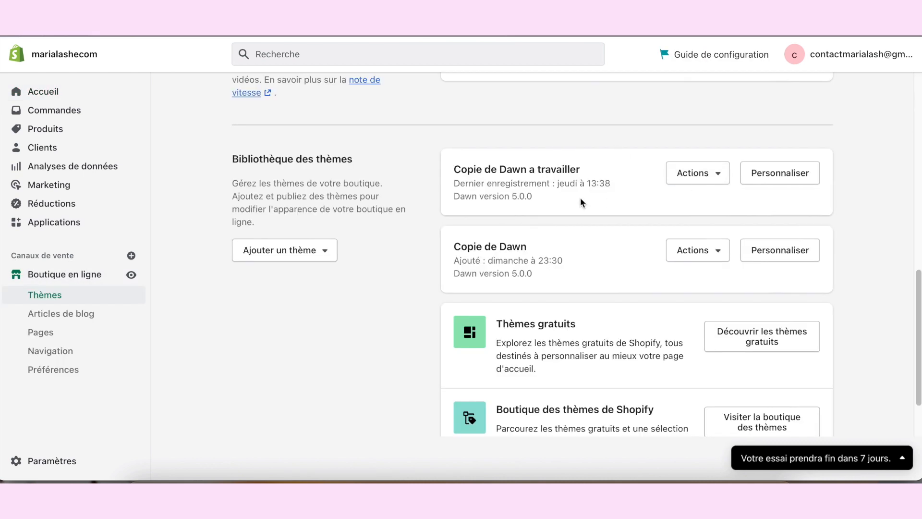
{"action": "double_click", "coordinate": [510, 169]}
{"action": "left_click", "coordinate": [503, 165]}
{"action": "left_click", "coordinate": [686, 176]}
{"action": "left_click", "coordinate": [647, 200]}
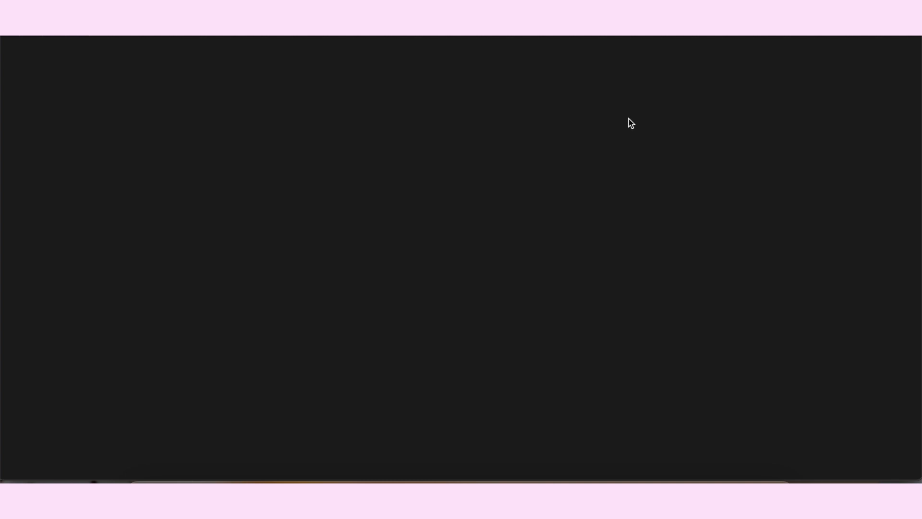
Step: Look through the previewed home page, from the image banner to the featured products and the multimedia collage
{"action": "scroll", "coordinate": [762, 296], "scroll_direction": "down", "scroll_amount": 10}
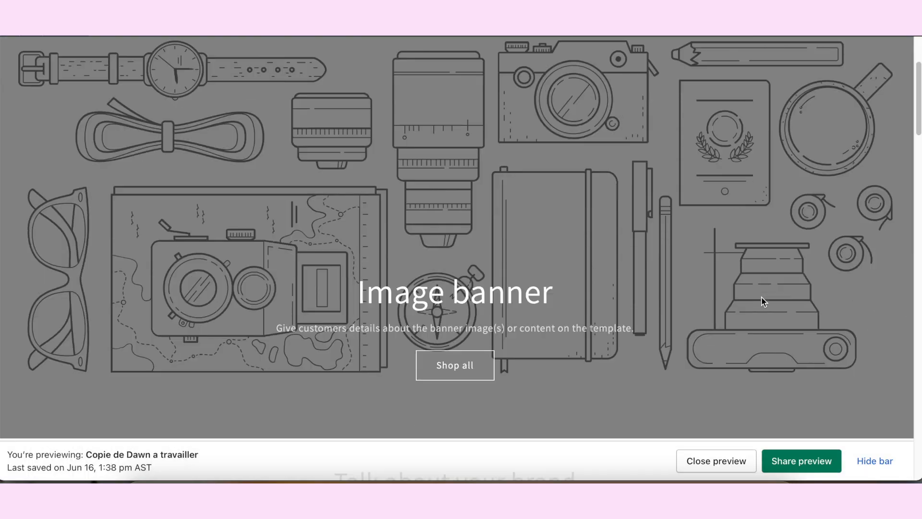
{"action": "scroll", "coordinate": [839, 312], "scroll_direction": "down", "scroll_amount": 15}
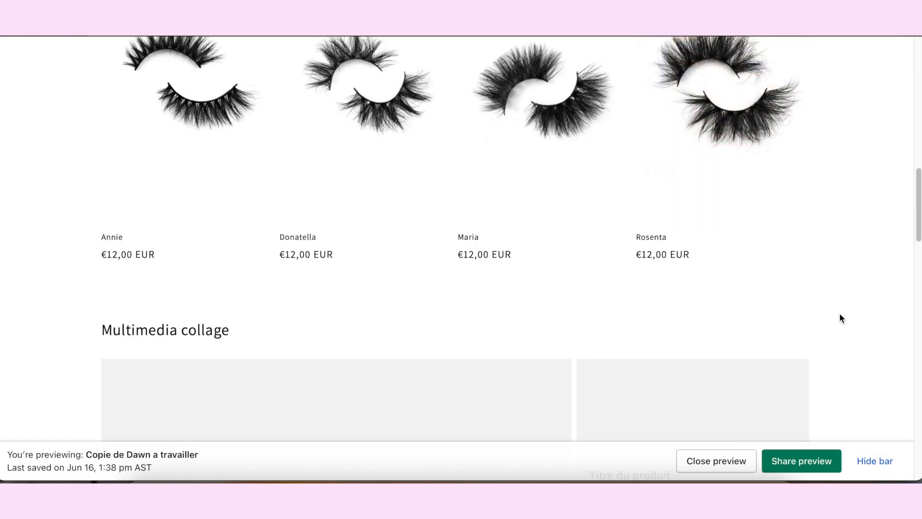
{"action": "scroll", "coordinate": [840, 313], "scroll_direction": "up", "scroll_amount": 5}
{"action": "scroll", "coordinate": [839, 315], "scroll_direction": "up", "scroll_amount": 8}
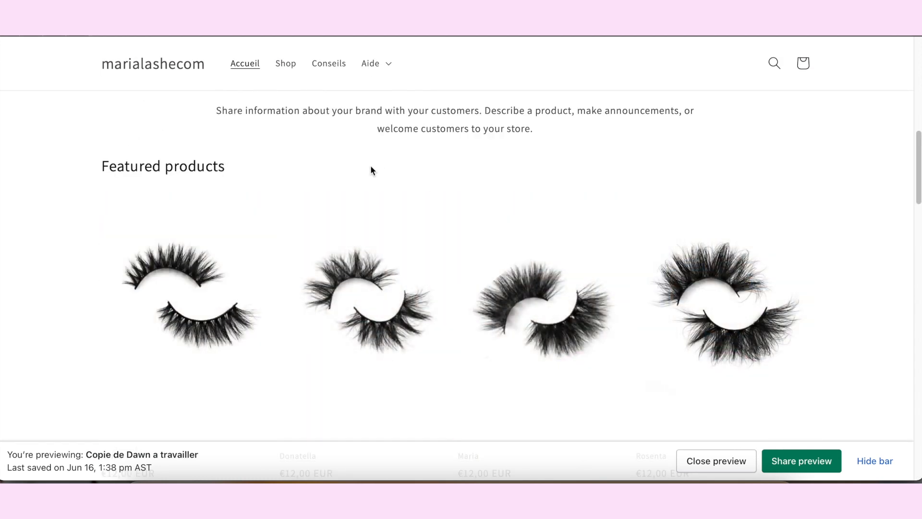
{"action": "scroll", "coordinate": [208, 115], "scroll_direction": "up", "scroll_amount": 4}
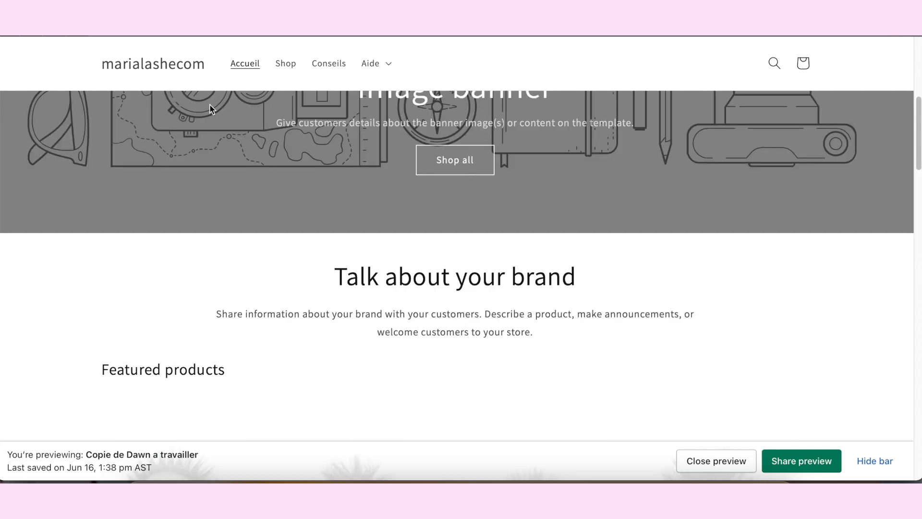
Step: Return to the theme library and open "Copie de Dawn a travailler" for customization
{"action": "left_click", "coordinate": [139, 21]}
{"action": "left_click", "coordinate": [739, 187]}
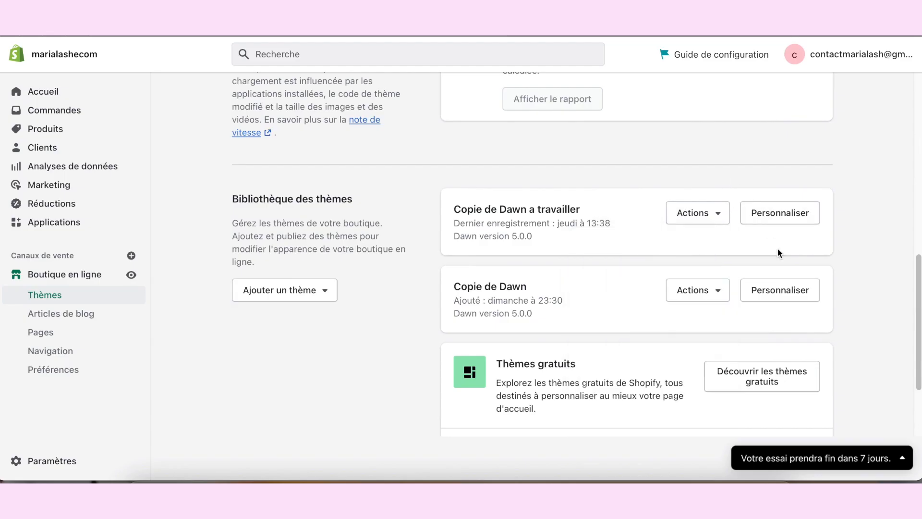
{"action": "left_click", "coordinate": [788, 214]}
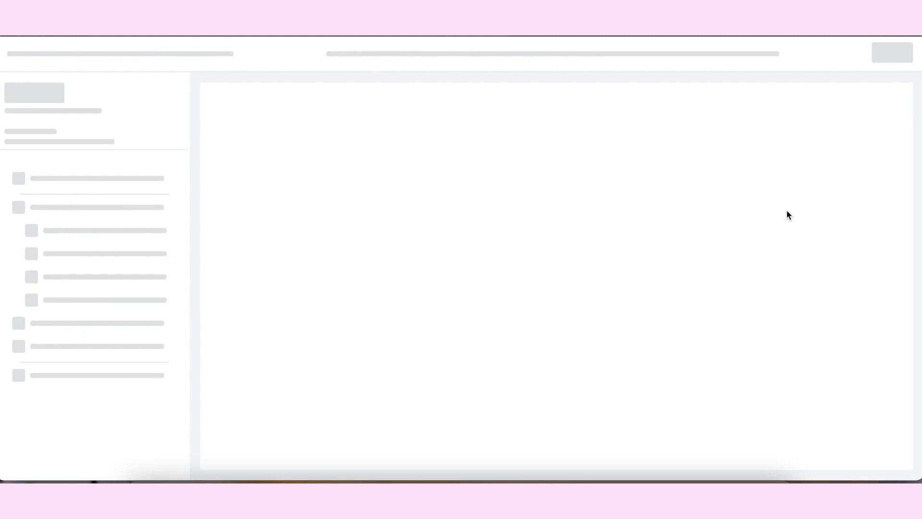
Step: Examine the home page sections in the theme editor, and look at the PrettyLittleThing home page as an example
{"action": "scroll", "coordinate": [790, 217], "scroll_direction": "down", "scroll_amount": 6}
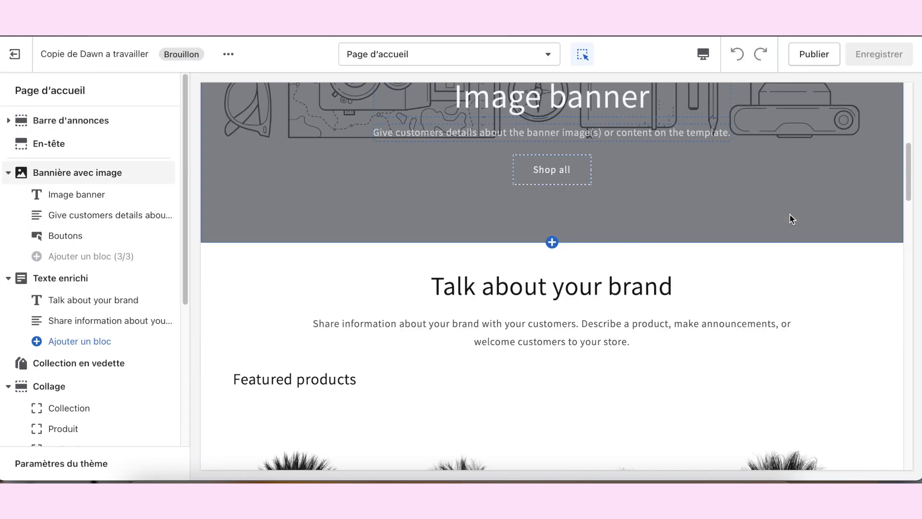
{"action": "scroll", "coordinate": [791, 219], "scroll_direction": "up", "scroll_amount": 5}
{"action": "scroll", "coordinate": [791, 216], "scroll_direction": "down", "scroll_amount": 4}
{"action": "scroll", "coordinate": [693, 216], "scroll_direction": "up", "scroll_amount": 5}
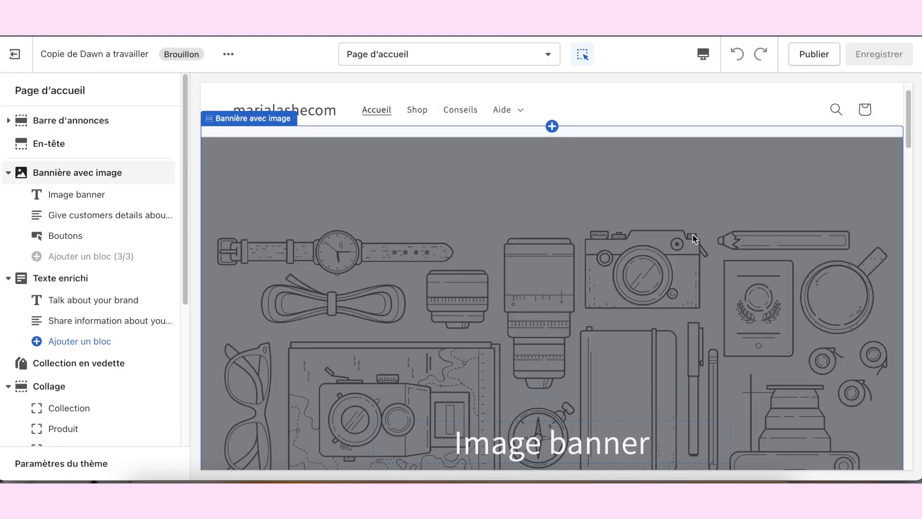
{"action": "scroll", "coordinate": [708, 267], "scroll_direction": "down", "scroll_amount": 2}
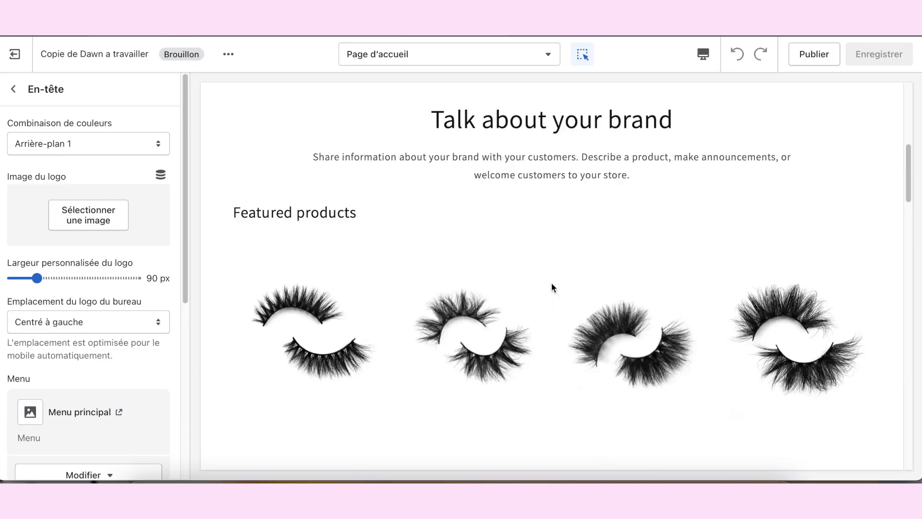
{"action": "scroll", "coordinate": [609, 238], "scroll_direction": "down", "scroll_amount": 8}
{"action": "scroll", "coordinate": [611, 240], "scroll_direction": "up", "scroll_amount": 10}
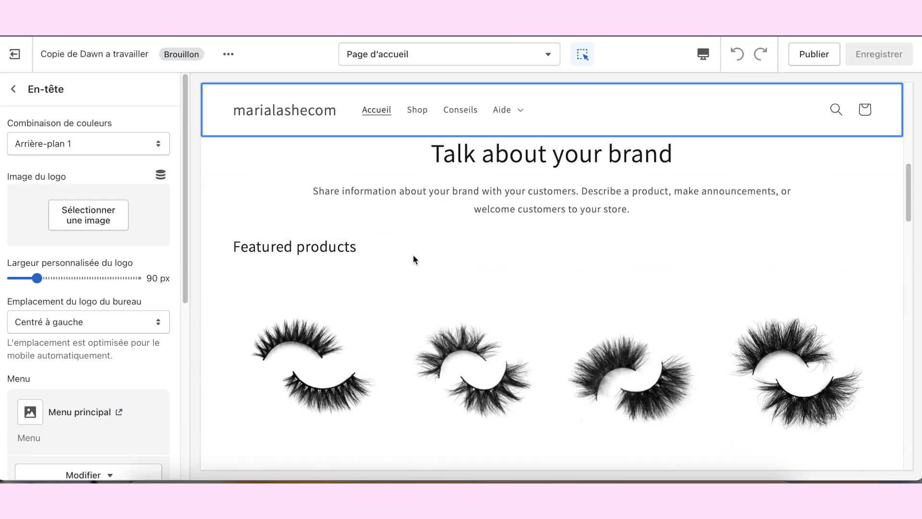
Step: Remove the large collection block from the Multimedia collage section, and delete the whole collage section
{"action": "scroll", "coordinate": [457, 251], "scroll_direction": "down", "scroll_amount": 4}
{"action": "scroll", "coordinate": [577, 252], "scroll_direction": "down", "scroll_amount": 9}
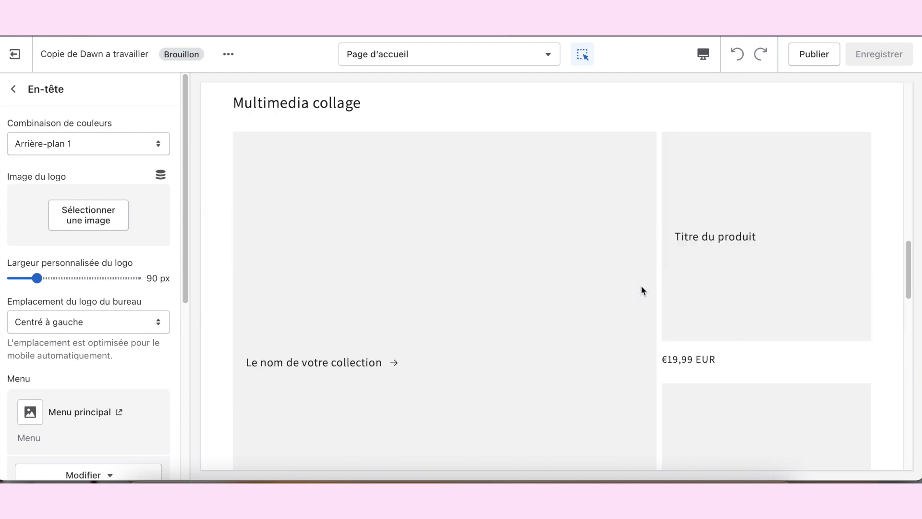
{"action": "left_click", "coordinate": [523, 212]}
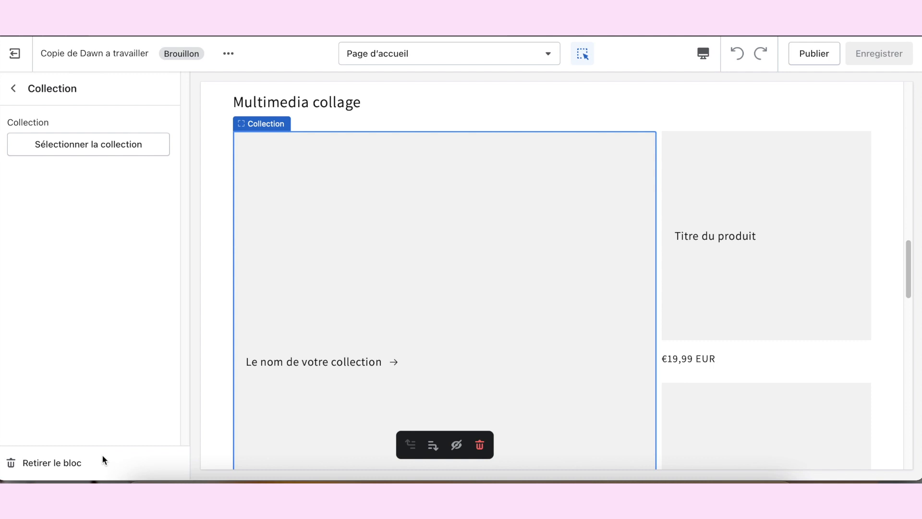
{"action": "left_click", "coordinate": [70, 462]}
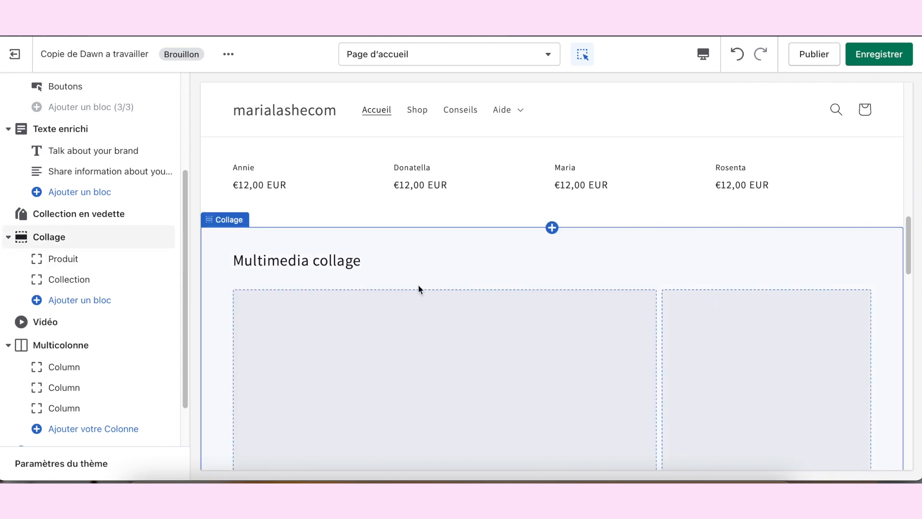
{"action": "left_click", "coordinate": [310, 253]}
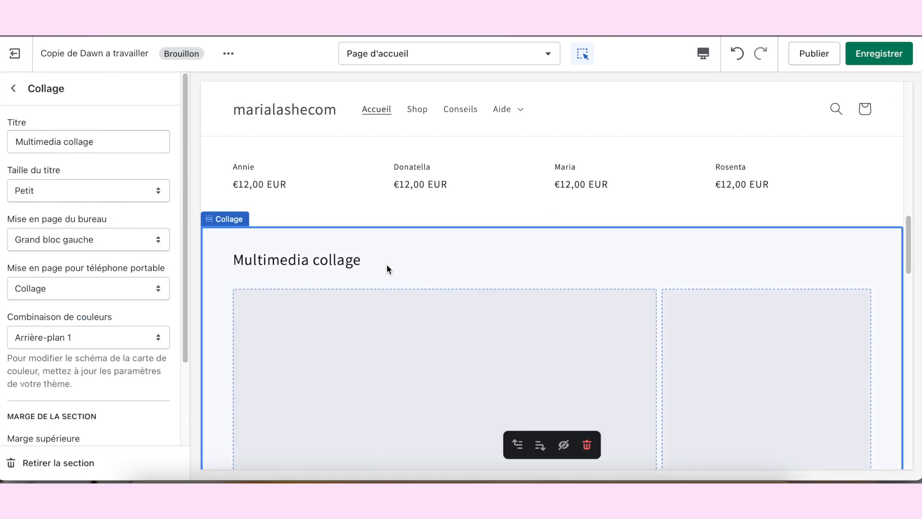
{"action": "left_click", "coordinate": [55, 466]}
Step: Remove the video section and the three-column Multicolonne section from the home page
{"action": "scroll", "coordinate": [572, 306], "scroll_direction": "down", "scroll_amount": 3}
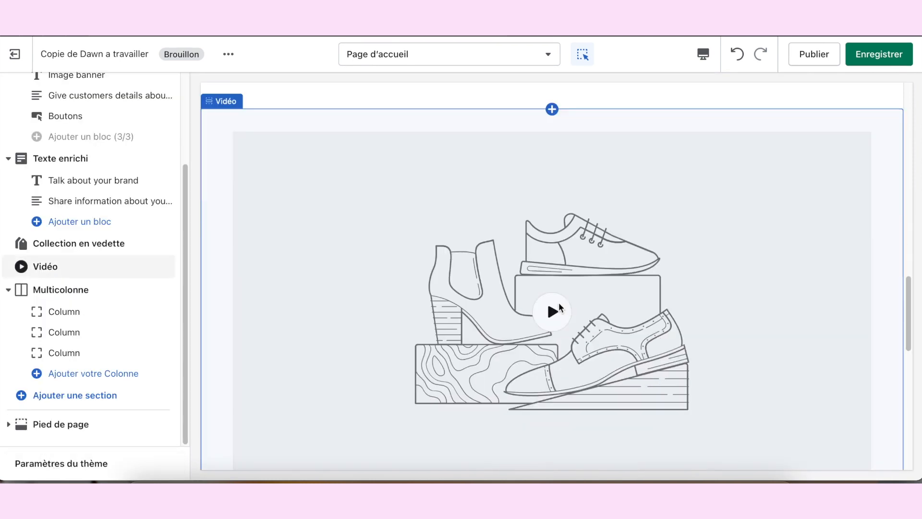
{"action": "left_click", "coordinate": [407, 200]}
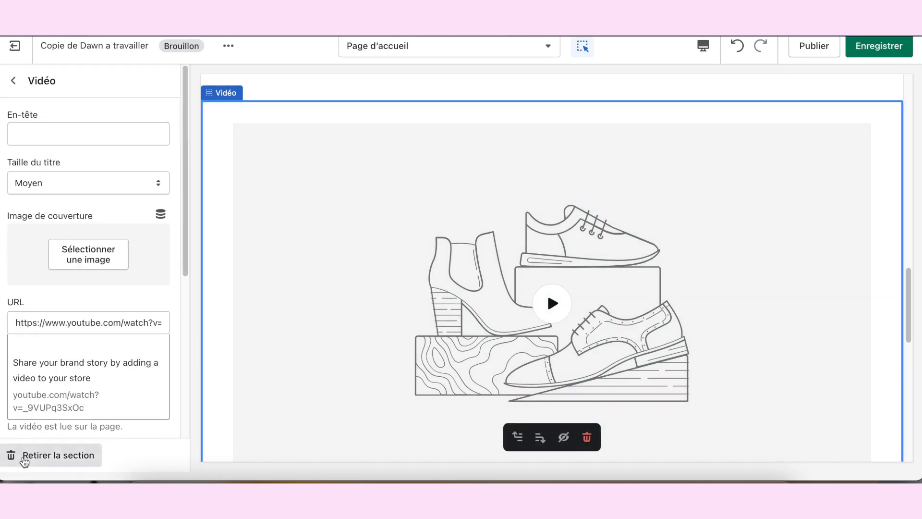
{"action": "left_click", "coordinate": [22, 456]}
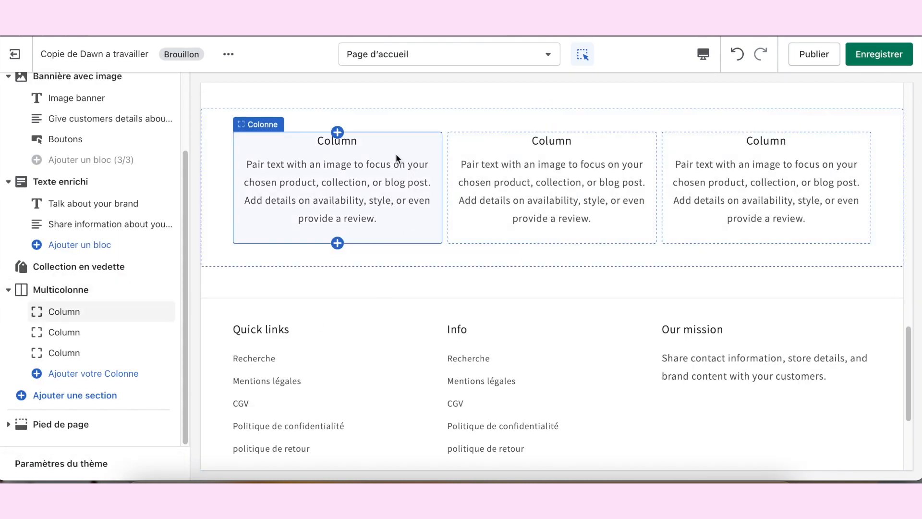
{"action": "left_click", "coordinate": [508, 114]}
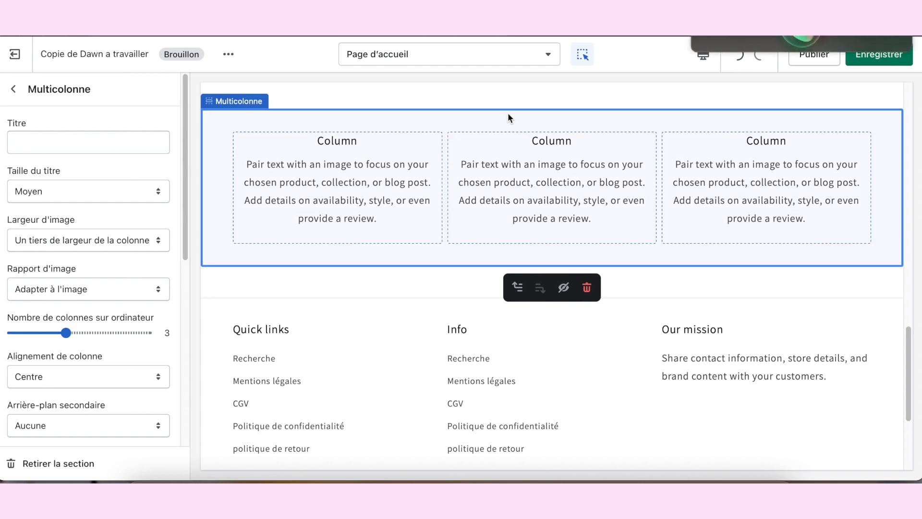
{"action": "left_click", "coordinate": [39, 465]}
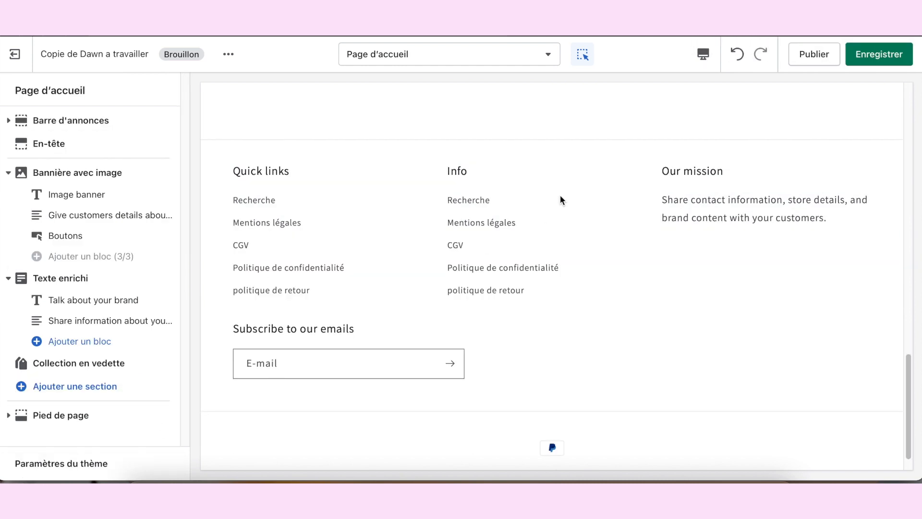
Step: Remove the "Talk about your brand" title block and the description text block from the Texte enrichi section
{"action": "scroll", "coordinate": [534, 247], "scroll_direction": "up", "scroll_amount": 10}
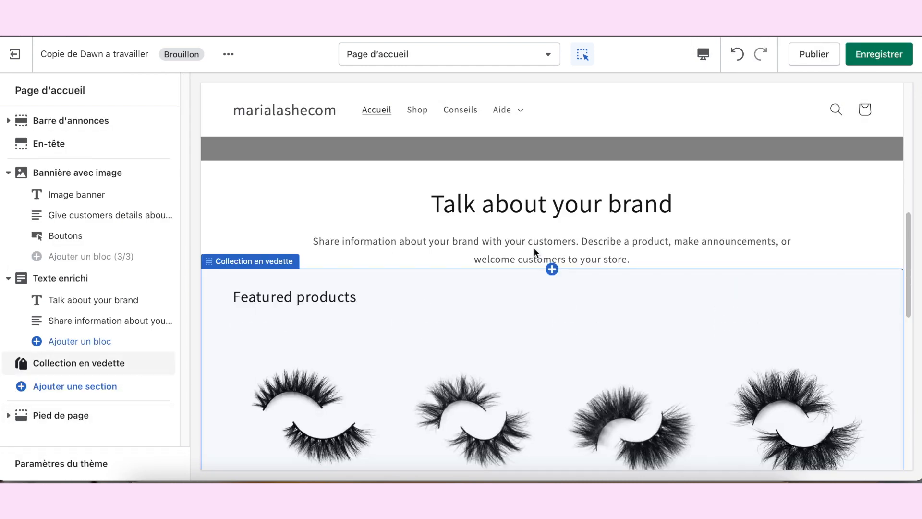
{"action": "scroll", "coordinate": [538, 268], "scroll_direction": "down", "scroll_amount": 5}
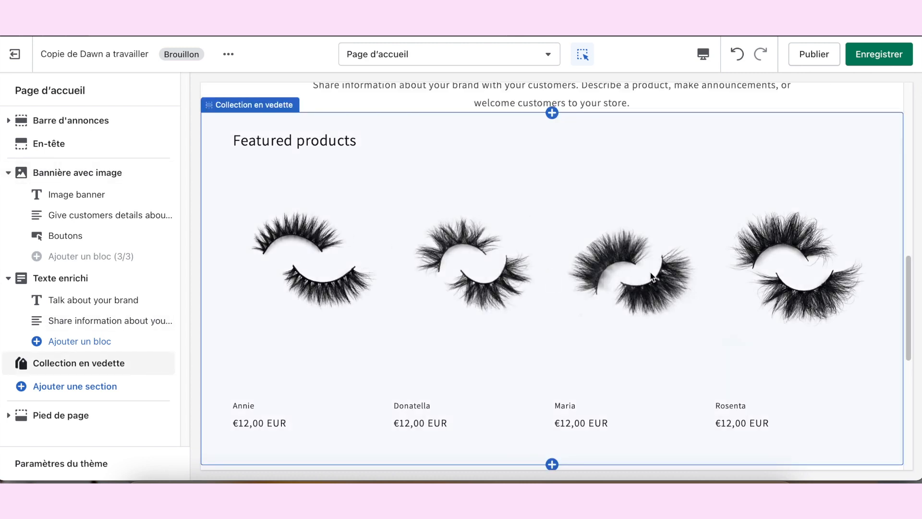
{"action": "scroll", "coordinate": [672, 297], "scroll_direction": "up", "scroll_amount": 5}
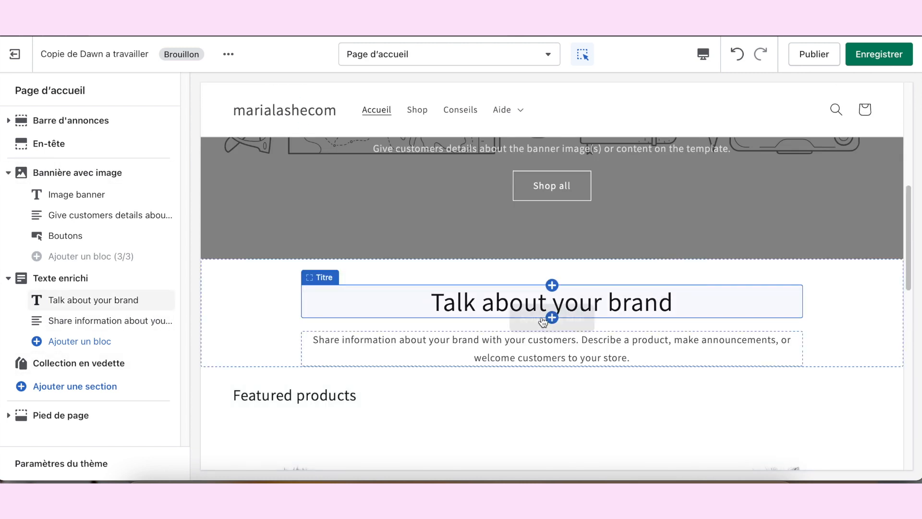
{"action": "left_click", "coordinate": [451, 307]}
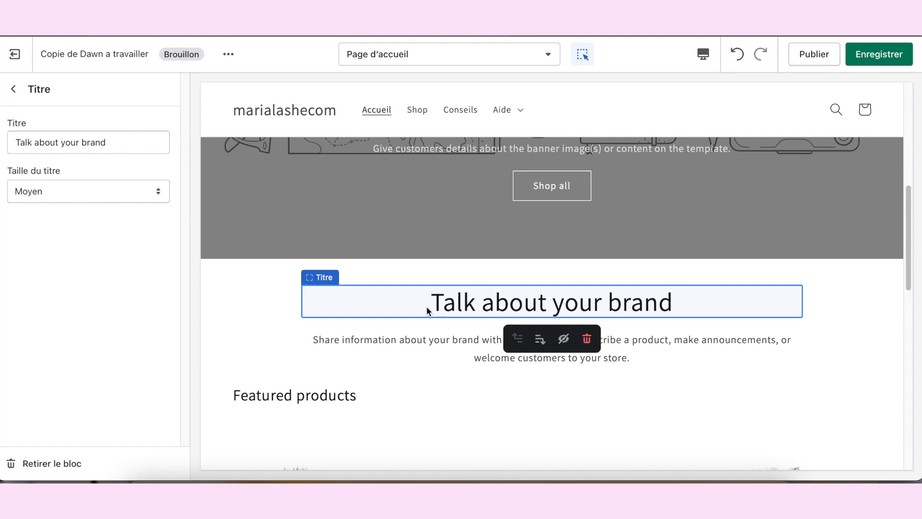
{"action": "left_click", "coordinate": [67, 467]}
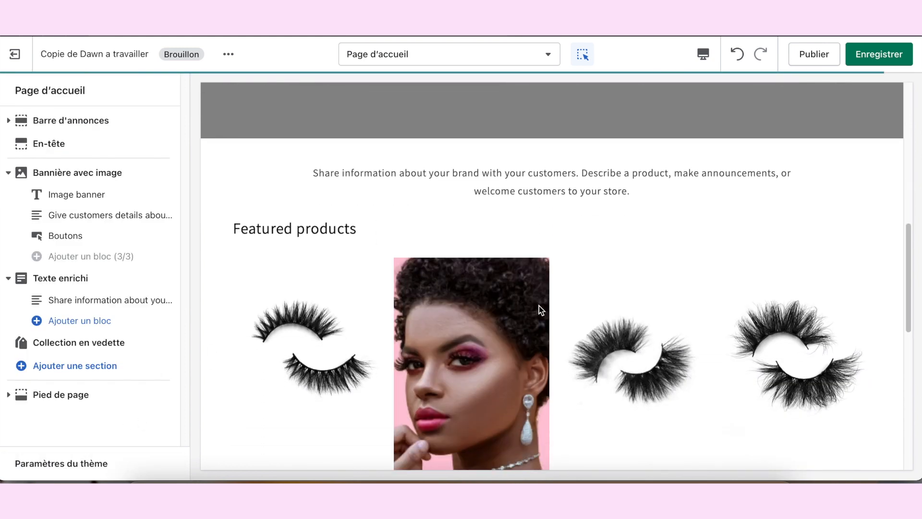
{"action": "left_click", "coordinate": [531, 178]}
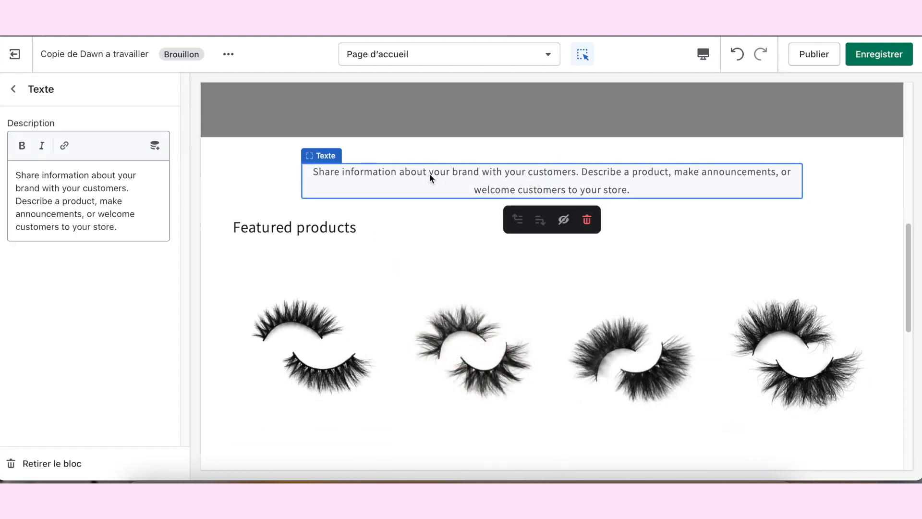
{"action": "left_click", "coordinate": [45, 469]}
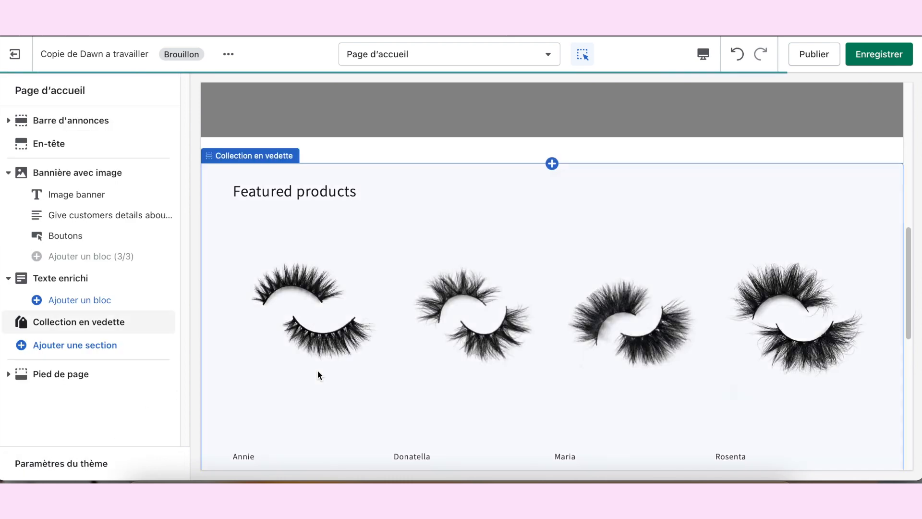
Step: Remove the image banner section from the home page, and review the remaining featured products and footer
{"action": "scroll", "coordinate": [425, 308], "scroll_direction": "down", "scroll_amount": 5}
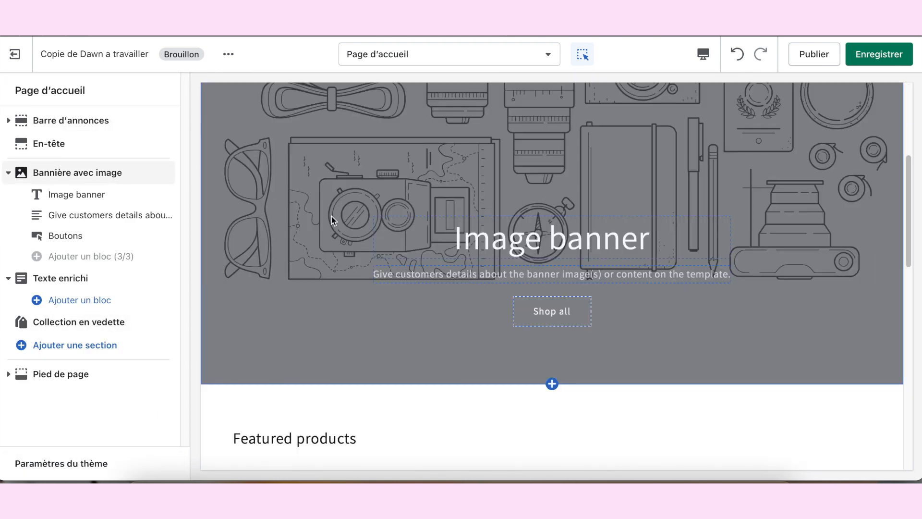
{"action": "left_click", "coordinate": [331, 214]}
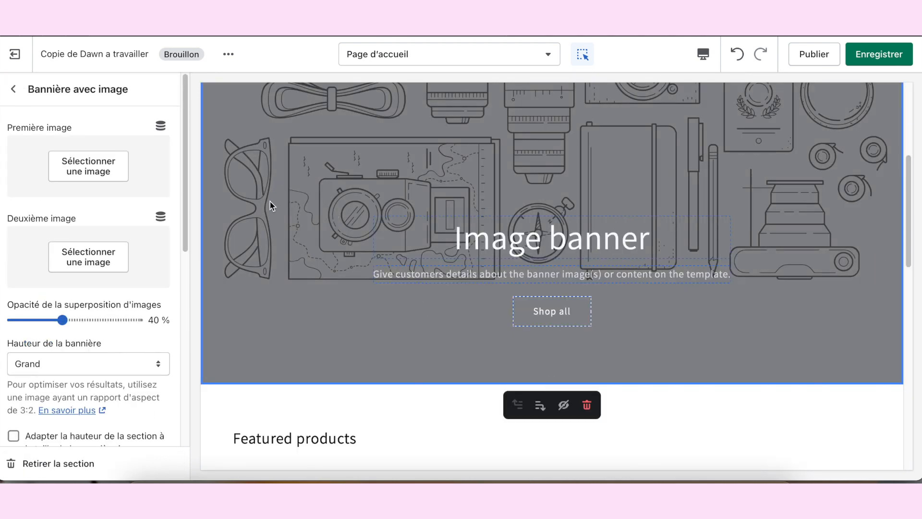
{"action": "left_click", "coordinate": [91, 463]}
{"action": "scroll", "coordinate": [384, 313], "scroll_direction": "down", "scroll_amount": 3}
{"action": "scroll", "coordinate": [424, 336], "scroll_direction": "down", "scroll_amount": 5}
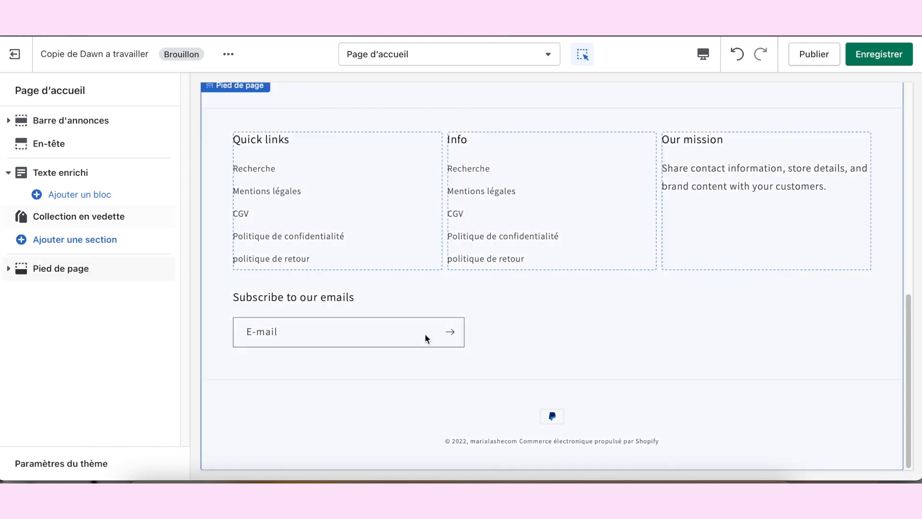
{"action": "scroll", "coordinate": [454, 324], "scroll_direction": "up", "scroll_amount": 10}
{"action": "scroll", "coordinate": [480, 286], "scroll_direction": "down", "scroll_amount": 5}
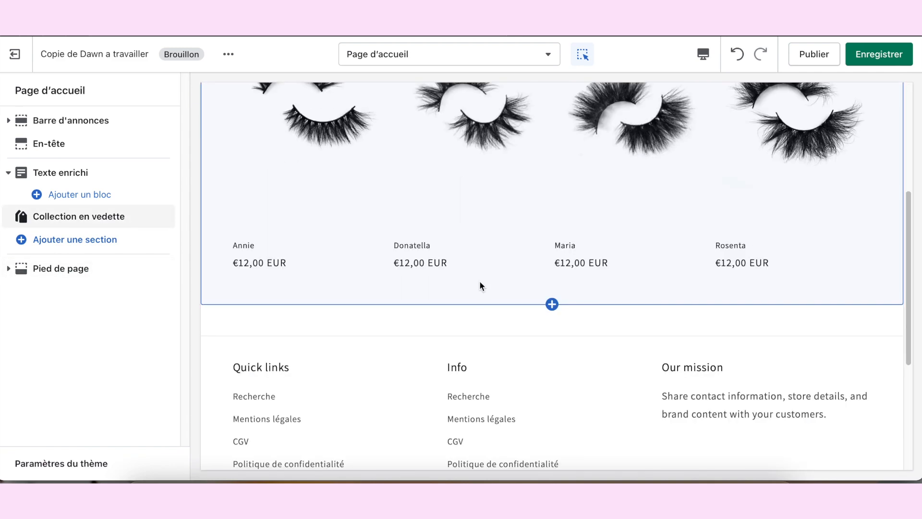
Step: Add a Diaporama section to the home page below the featured collection
{"action": "scroll", "coordinate": [410, 266], "scroll_direction": "down", "scroll_amount": 5}
{"action": "scroll", "coordinate": [411, 265], "scroll_direction": "up", "scroll_amount": 8}
{"action": "scroll", "coordinate": [408, 269], "scroll_direction": "up", "scroll_amount": 2}
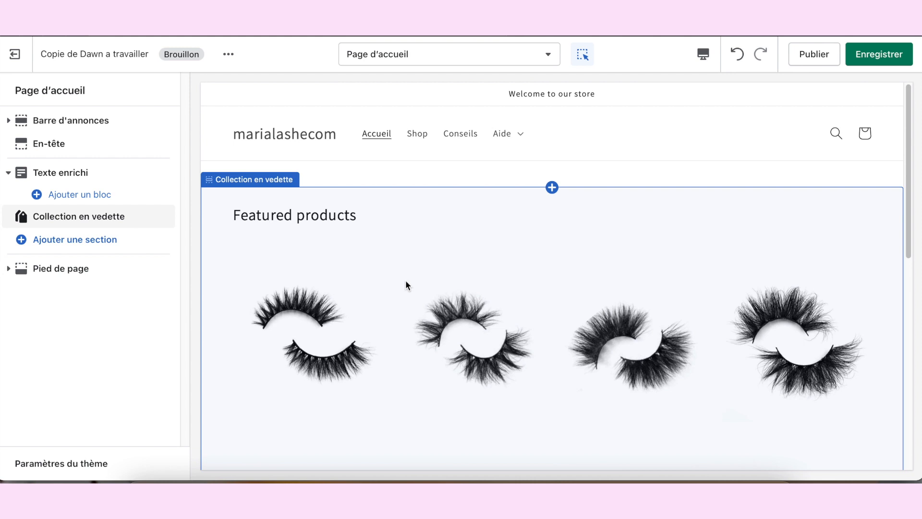
{"action": "left_click", "coordinate": [91, 307]}
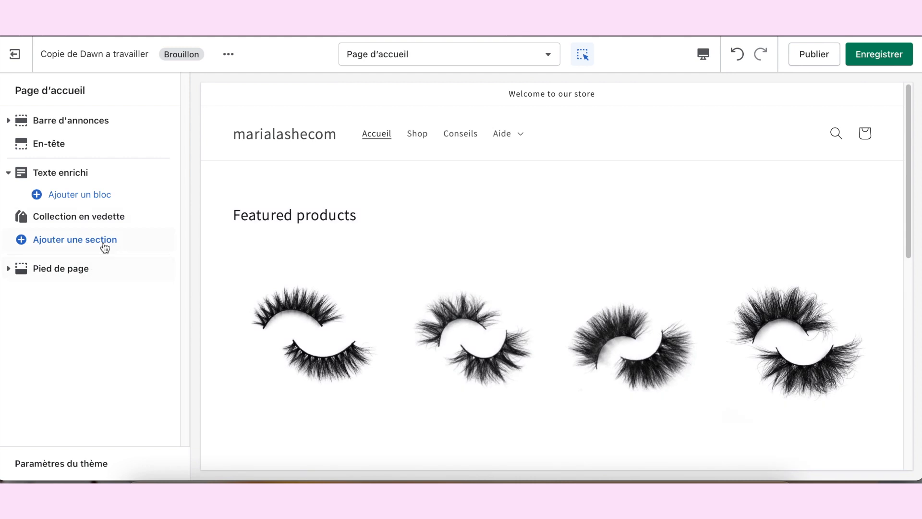
{"action": "left_click", "coordinate": [59, 242]}
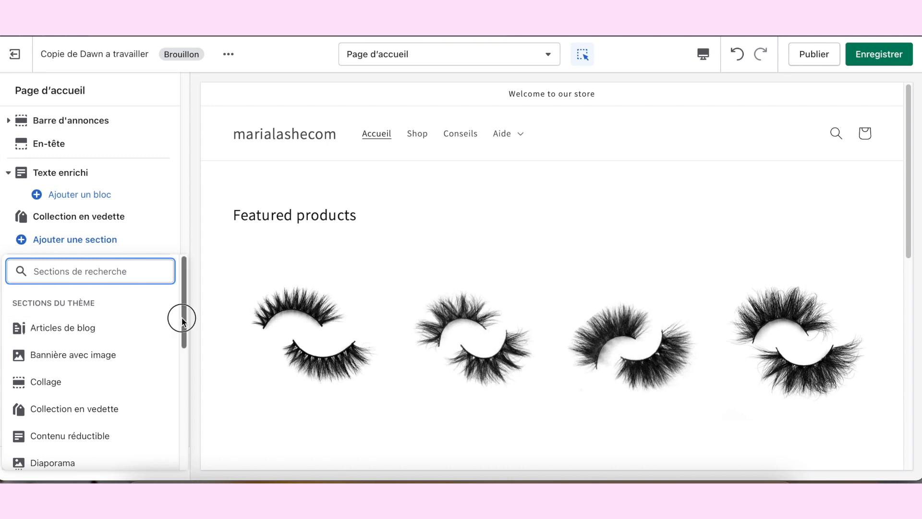
{"action": "left_click_drag", "start_coordinate": [182, 319], "coordinate": [183, 346]}
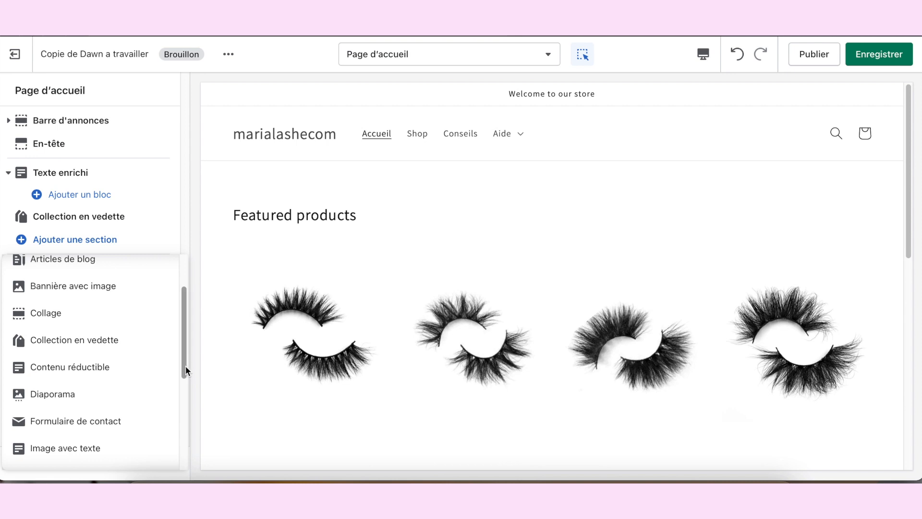
{"action": "scroll", "coordinate": [181, 367], "scroll_direction": "down", "scroll_amount": 2}
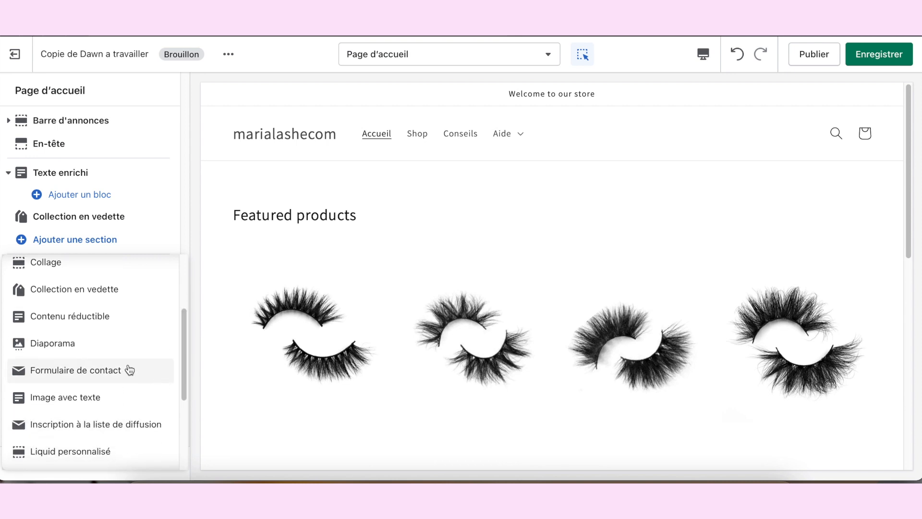
{"action": "left_click", "coordinate": [79, 348]}
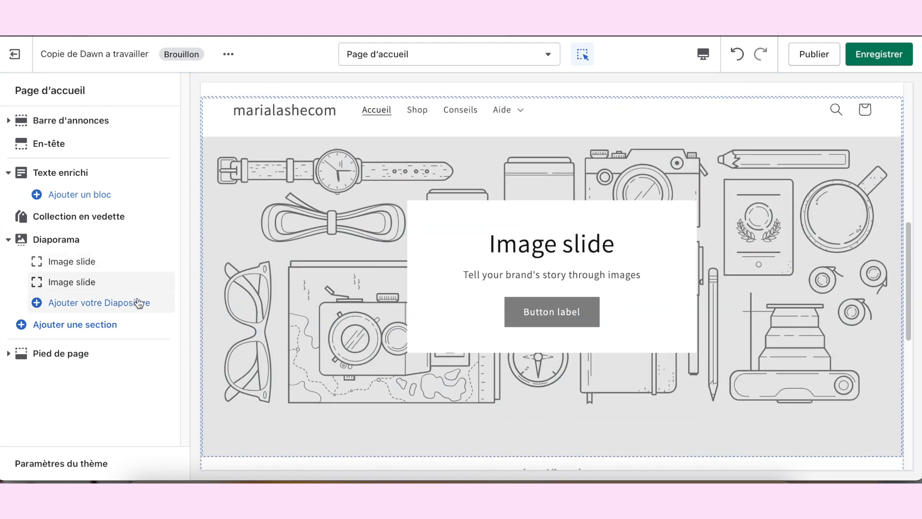
Step: Set the first slide's image to the pink Maria LASH banner from the image library
{"action": "left_click", "coordinate": [71, 263]}
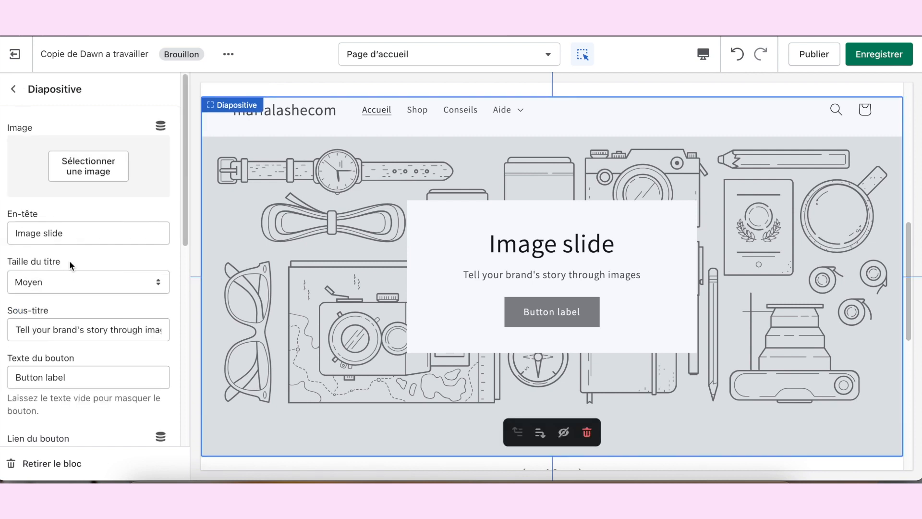
{"action": "left_click", "coordinate": [90, 170]}
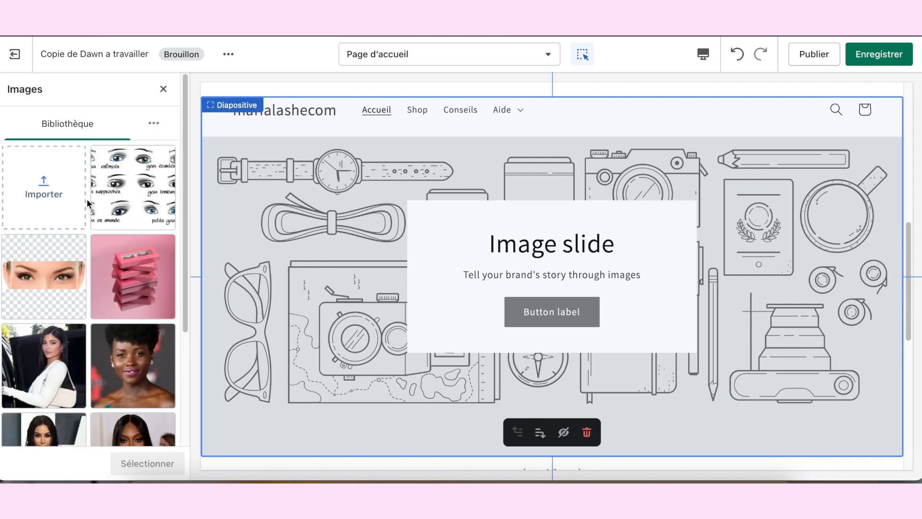
{"action": "scroll", "coordinate": [101, 267], "scroll_direction": "down", "scroll_amount": 2}
{"action": "scroll", "coordinate": [101, 266], "scroll_direction": "down", "scroll_amount": 2}
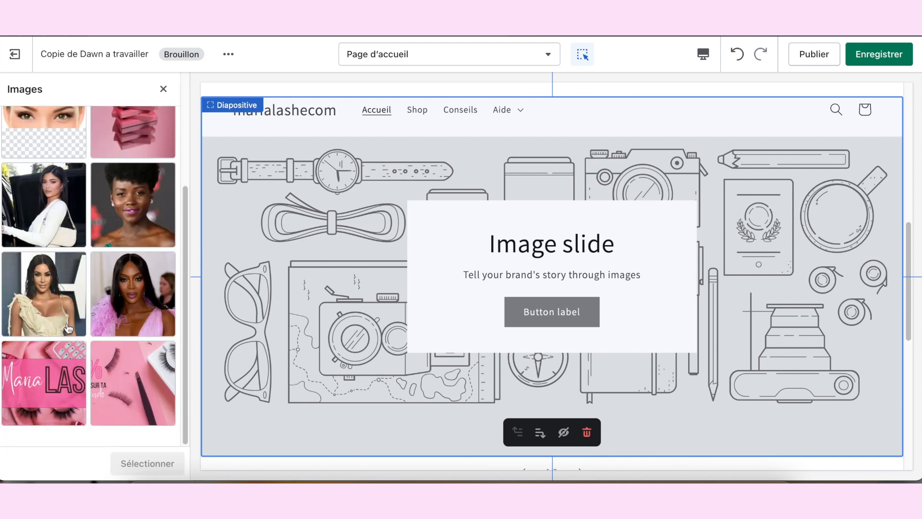
{"action": "left_click", "coordinate": [46, 402]}
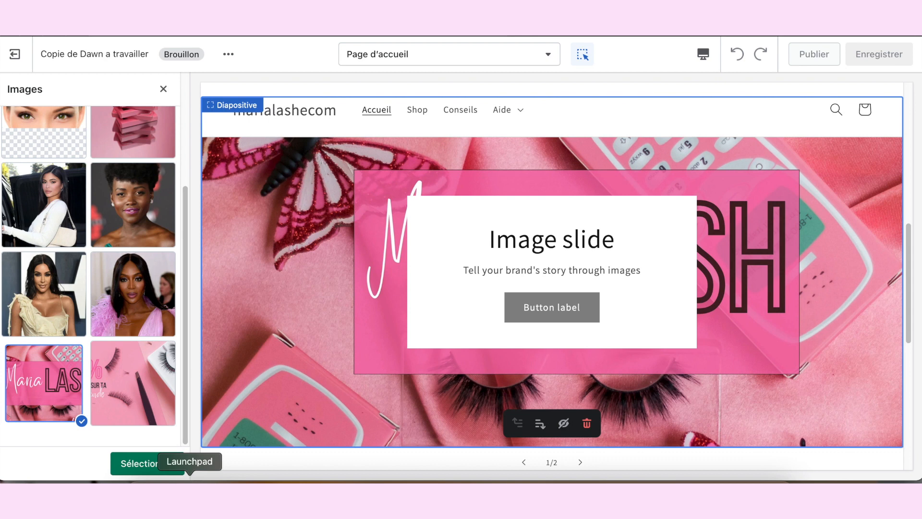
{"action": "left_click", "coordinate": [148, 470]}
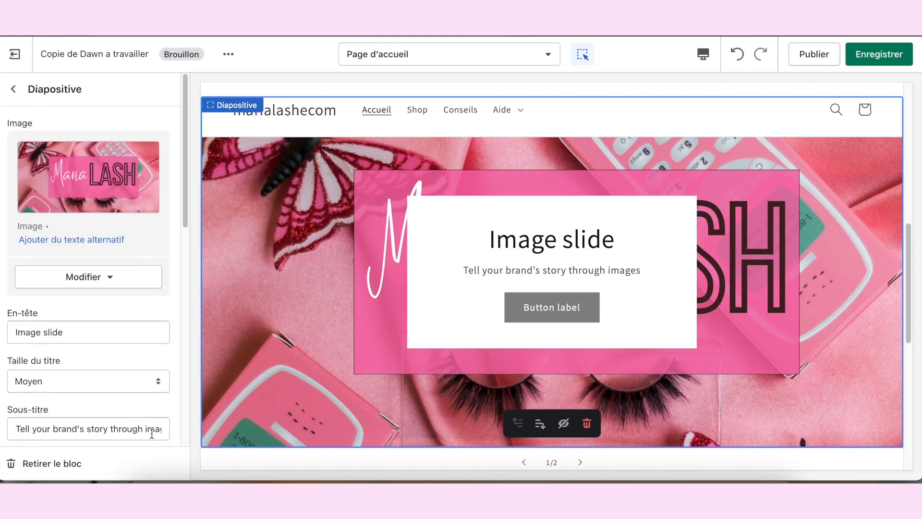
{"action": "left_click", "coordinate": [16, 92]}
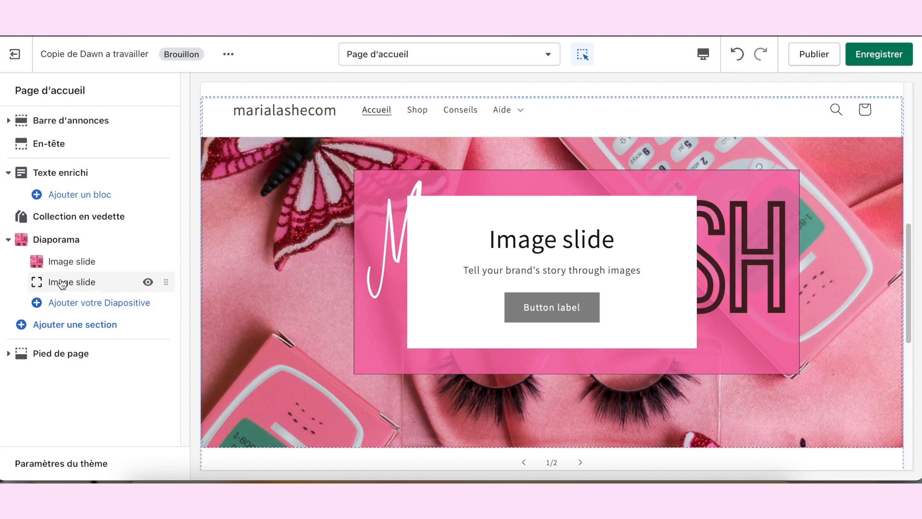
Step: Set the second slide's image to the pink library picture with false lashes and tweezers
{"action": "left_click", "coordinate": [77, 288]}
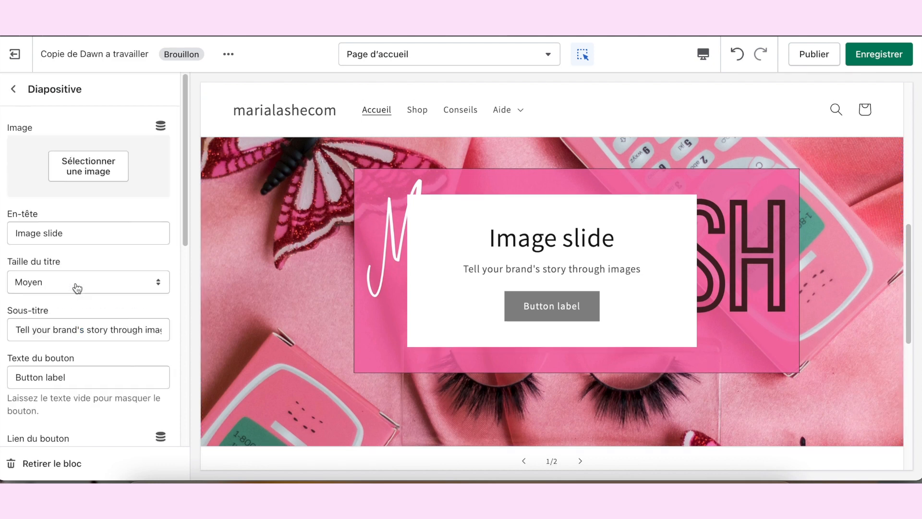
{"action": "left_click", "coordinate": [110, 177]}
{"action": "scroll", "coordinate": [144, 288], "scroll_direction": "down", "scroll_amount": 4}
{"action": "left_click", "coordinate": [144, 355]}
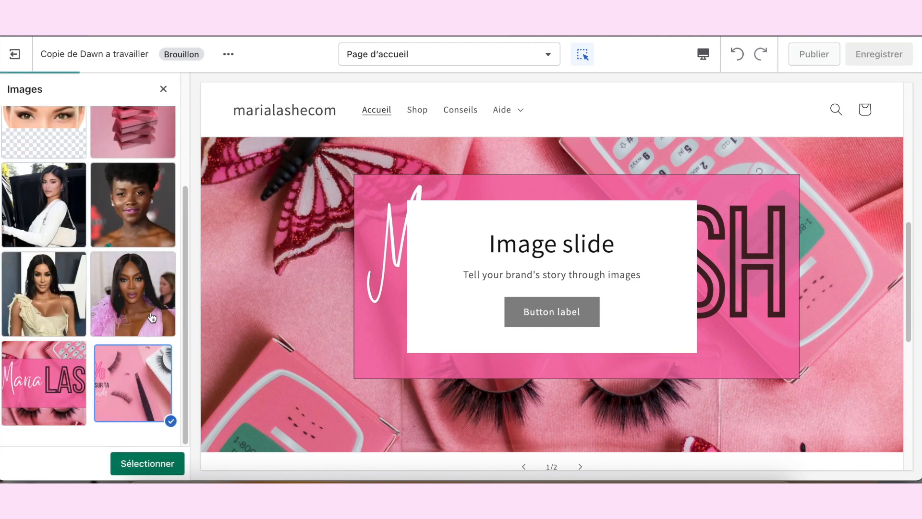
{"action": "left_click", "coordinate": [145, 464]}
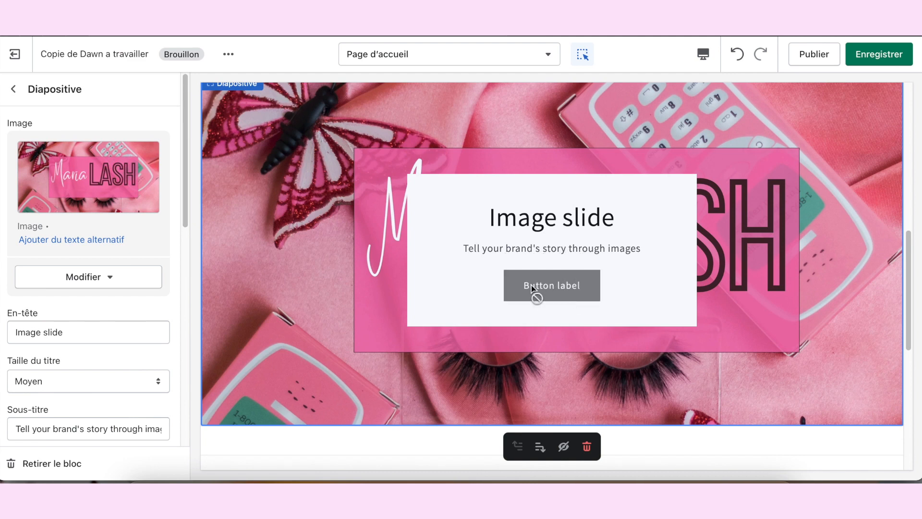
Step: Clear the heading and the subtitle of the first slide with the Maria LASH banner
{"action": "left_click", "coordinate": [13, 90]}
{"action": "left_click", "coordinate": [70, 262]}
{"action": "scroll", "coordinate": [148, 323], "scroll_direction": "down", "scroll_amount": 4}
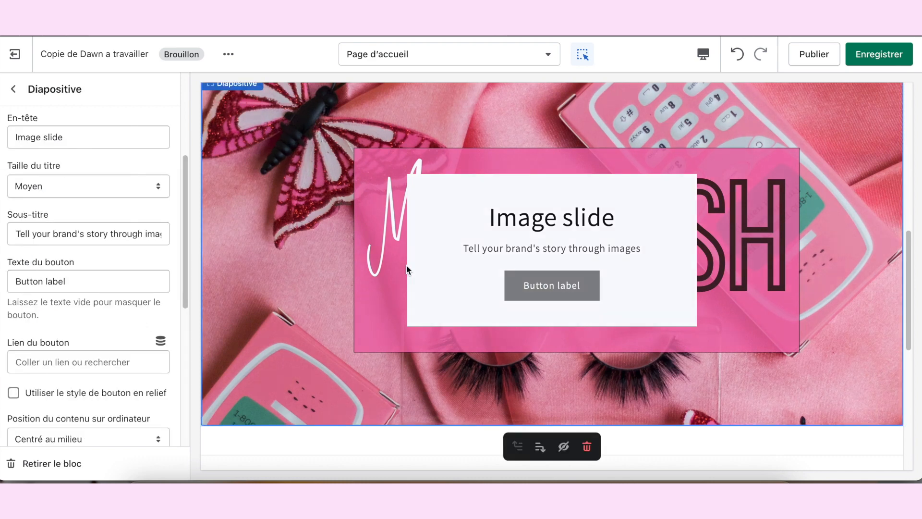
{"action": "scroll", "coordinate": [87, 249], "scroll_direction": "up", "scroll_amount": 4}
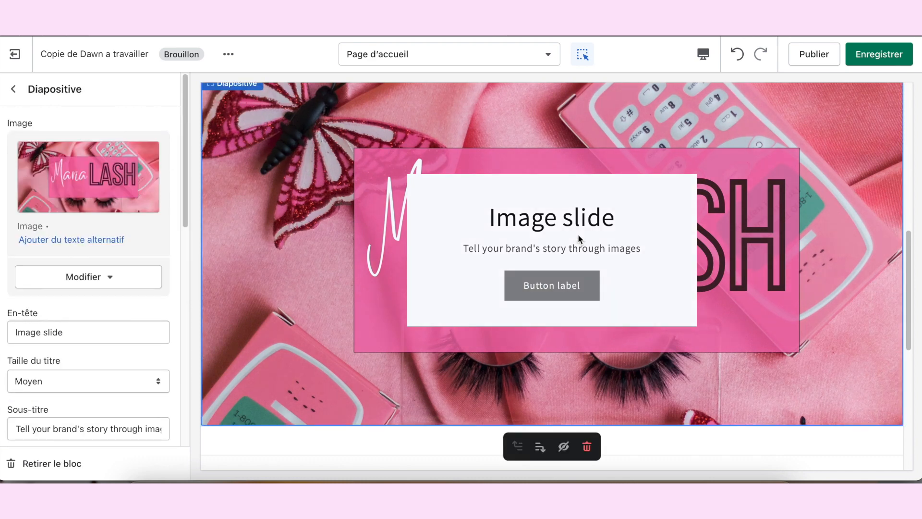
{"action": "scroll", "coordinate": [67, 206], "scroll_direction": "down", "scroll_amount": 2}
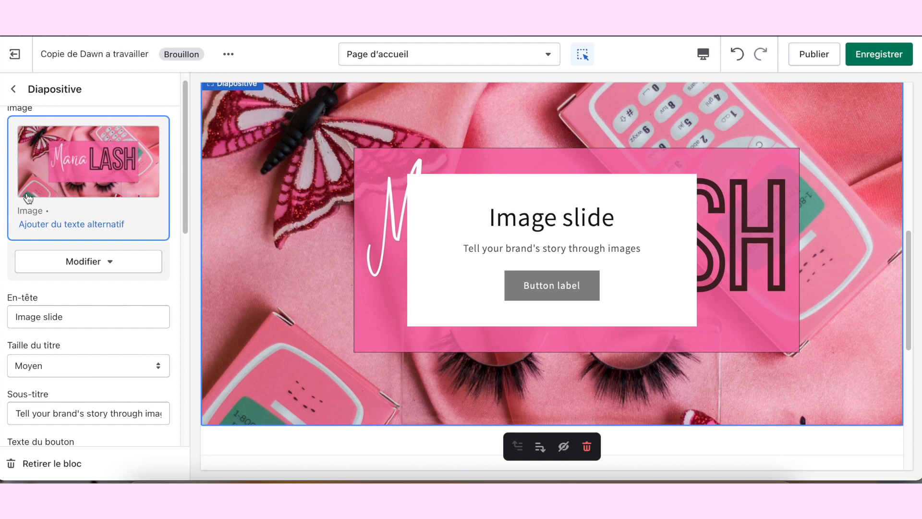
{"action": "scroll", "coordinate": [91, 236], "scroll_direction": "down", "scroll_amount": 2}
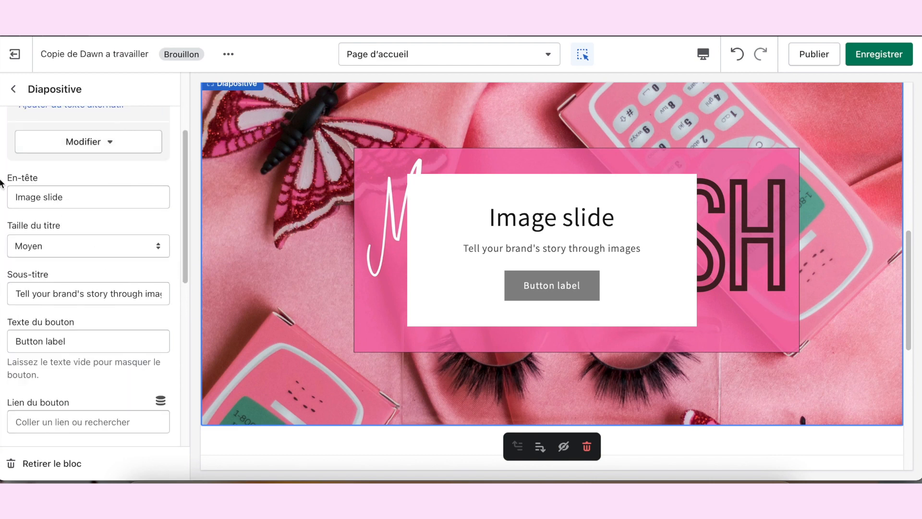
{"action": "left_click", "coordinate": [57, 204]}
{"action": "key", "text": "ctrl+a"}
{"action": "key", "text": "BackSpace"}
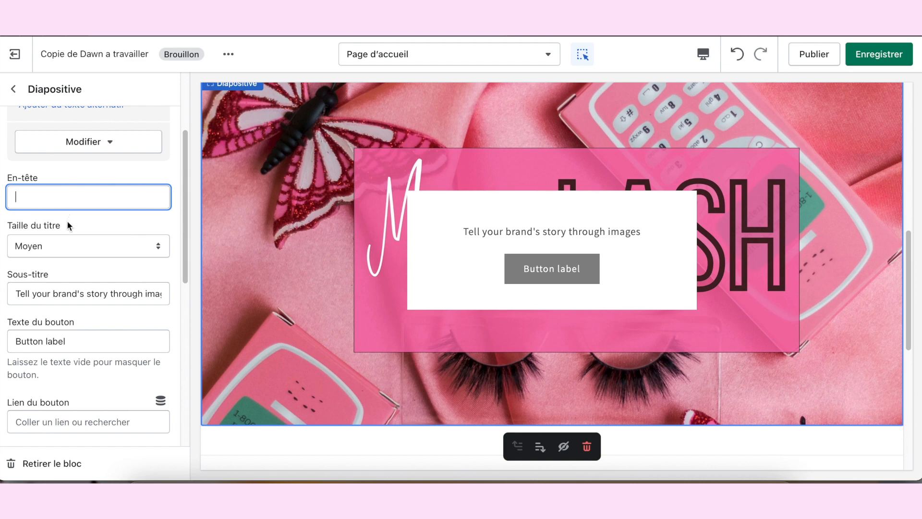
{"action": "left_click", "coordinate": [51, 293]}
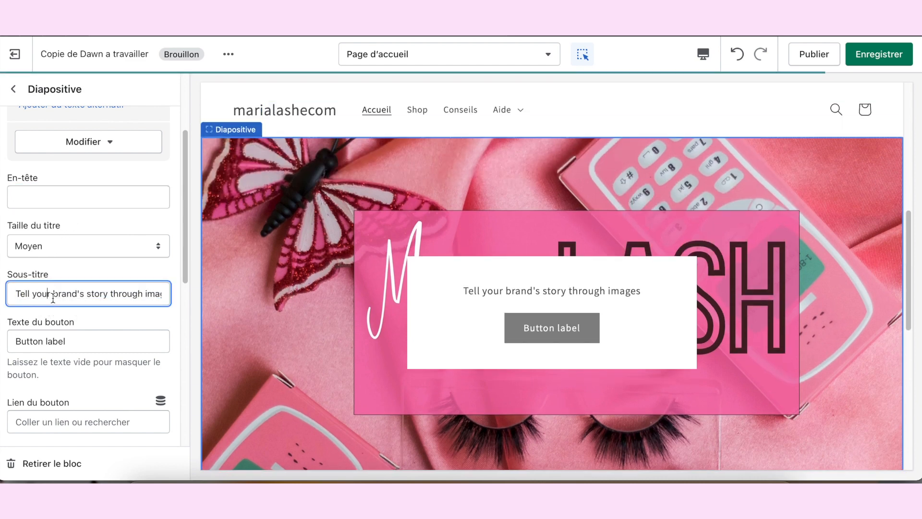
{"action": "triple_click", "coordinate": [60, 296]}
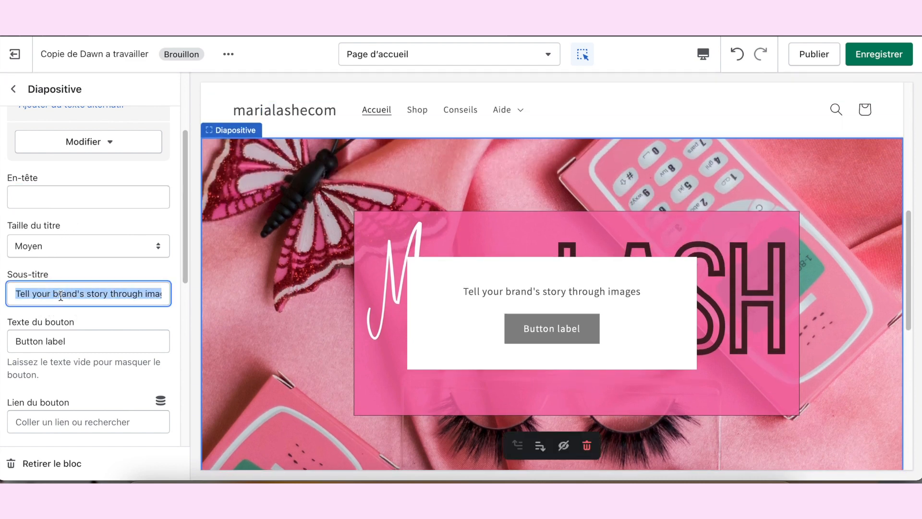
{"action": "key", "text": "BackSpace"}
Step: Set the first slide's button text to SHOP
{"action": "scroll", "coordinate": [65, 302], "scroll_direction": "down", "scroll_amount": 1}
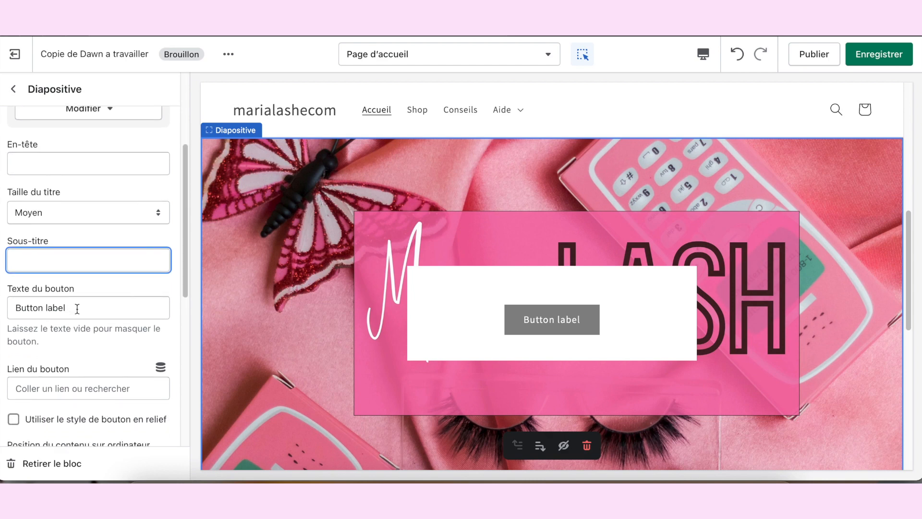
{"action": "scroll", "coordinate": [65, 303], "scroll_direction": "down", "scroll_amount": 1}
{"action": "triple_click", "coordinate": [67, 272]}
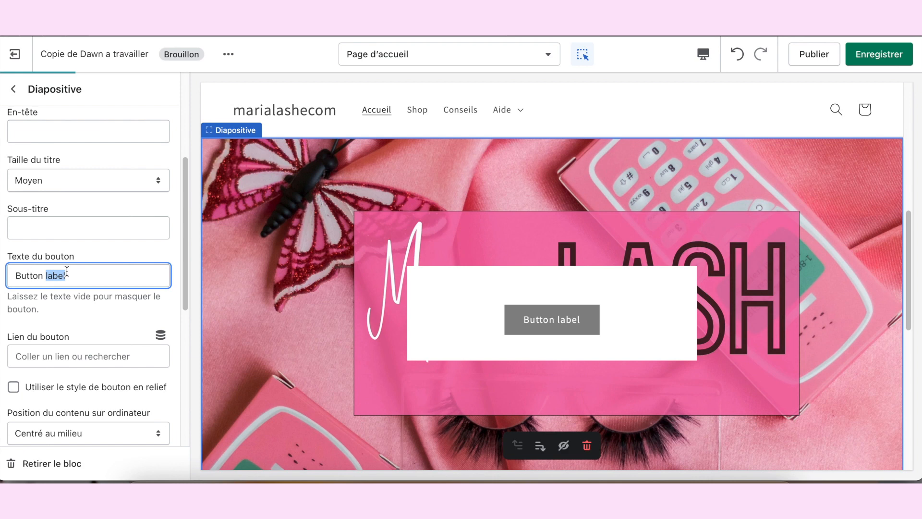
{"action": "key", "text": "BackSpace"}
{"action": "type", "text": "SHOP"}
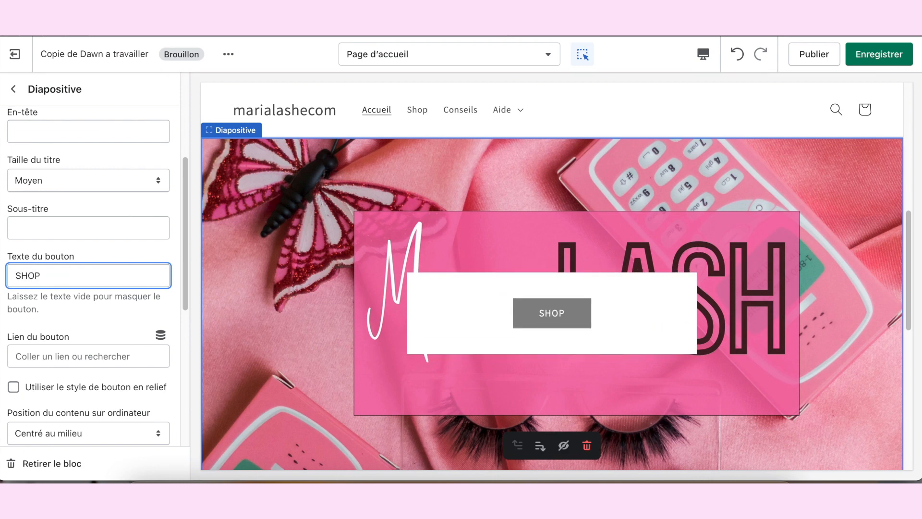
{"action": "scroll", "coordinate": [88, 290], "scroll_direction": "down", "scroll_amount": 5}
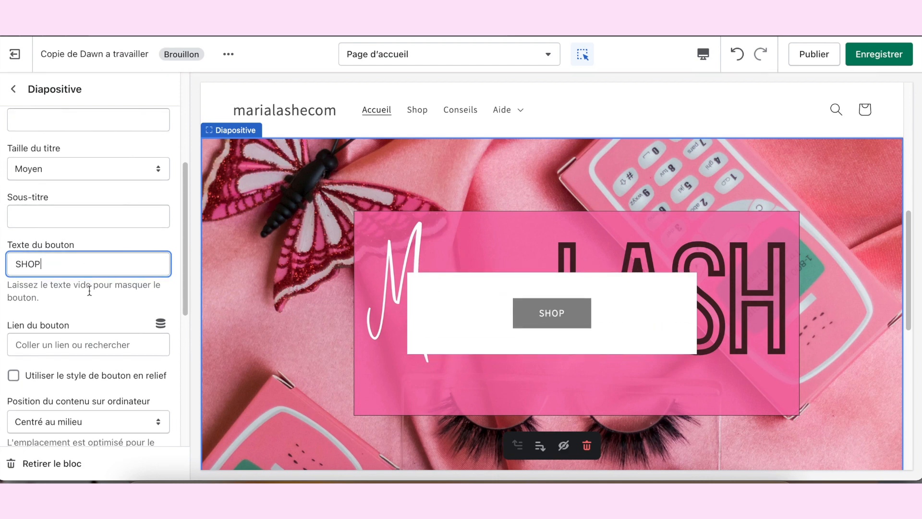
Step: Turn off the desktop content container on the first slide
{"action": "scroll", "coordinate": [88, 290], "scroll_direction": "down", "scroll_amount": 3}
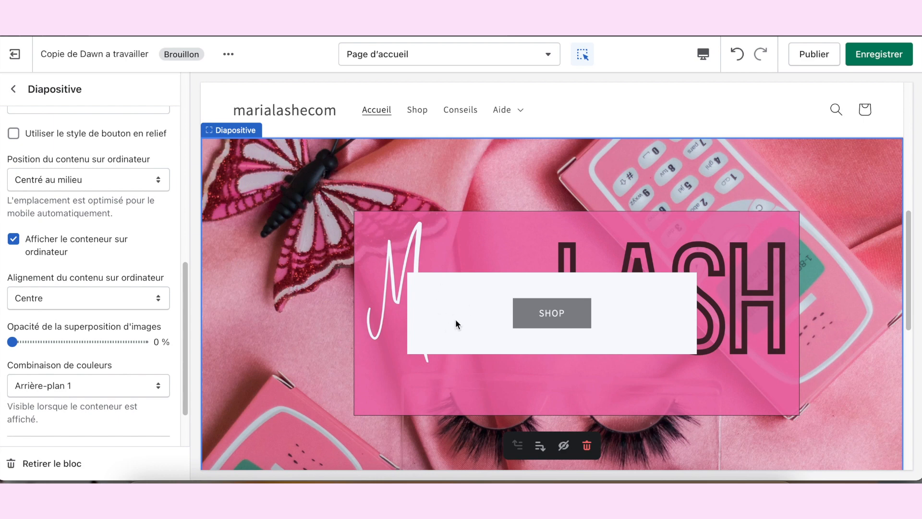
{"action": "left_click", "coordinate": [14, 239]}
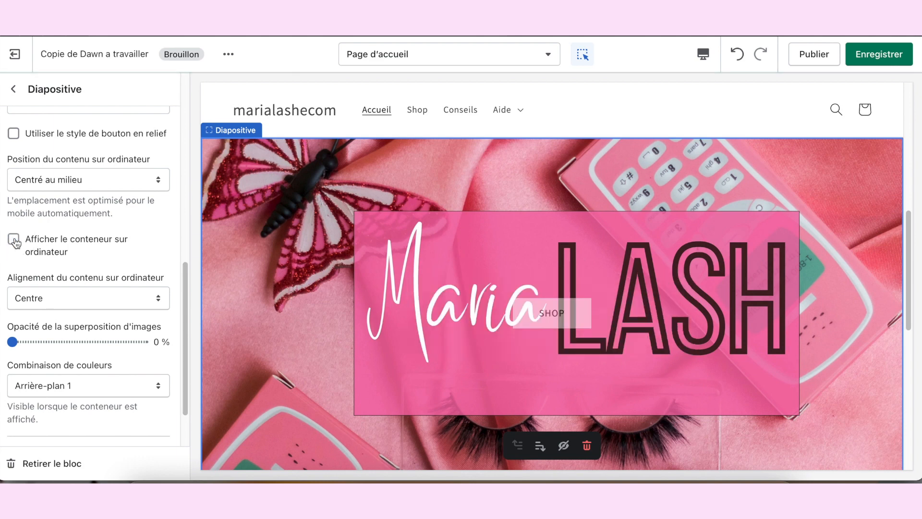
{"action": "left_click", "coordinate": [533, 323]}
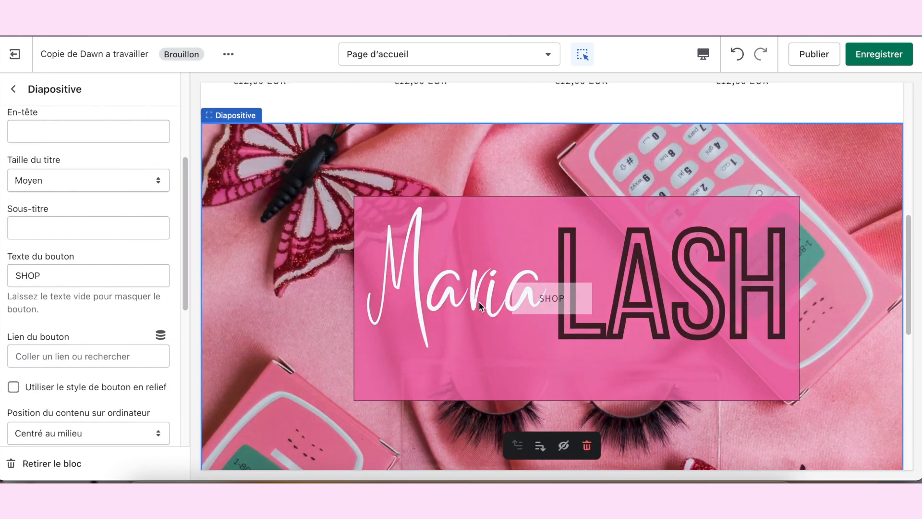
Step: Link the first slide's SHOP button to Tous les produits
{"action": "scroll", "coordinate": [48, 258], "scroll_direction": "down", "scroll_amount": 1}
{"action": "double_click", "coordinate": [52, 232]}
{"action": "left_click", "coordinate": [52, 232]}
{"action": "double_click", "coordinate": [53, 233]}
{"action": "left_click", "coordinate": [42, 261]}
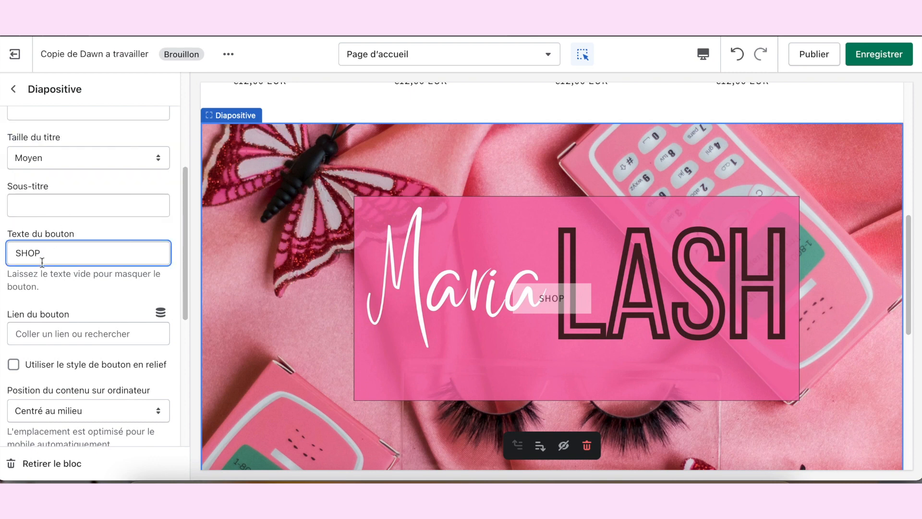
{"action": "double_click", "coordinate": [45, 258]}
{"action": "scroll", "coordinate": [45, 257], "scroll_direction": "down", "scroll_amount": 3}
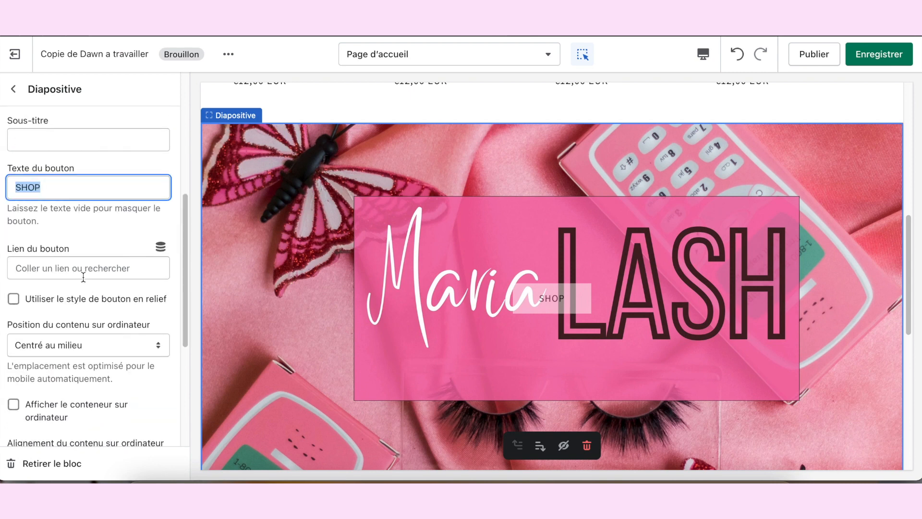
{"action": "left_click", "coordinate": [99, 268]}
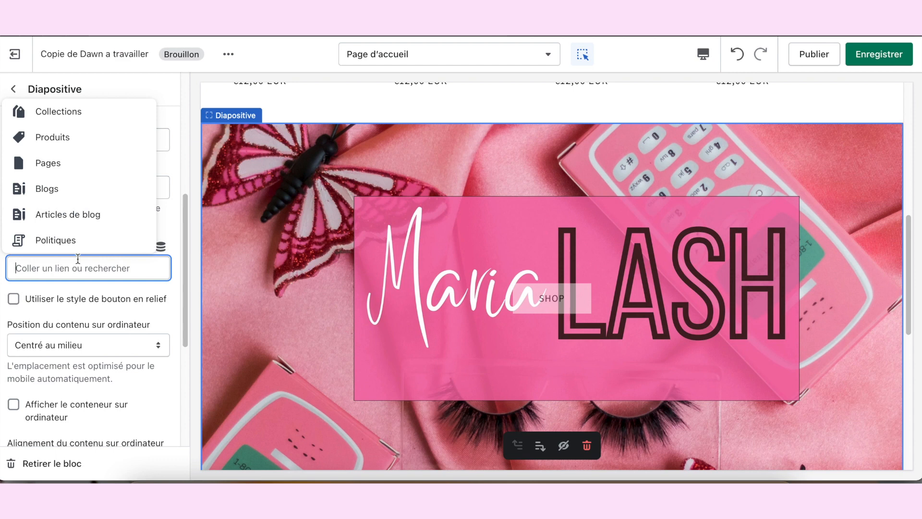
{"action": "right_click", "coordinate": [37, 140]}
{"action": "left_click", "coordinate": [41, 137]}
{"action": "left_click", "coordinate": [41, 137]}
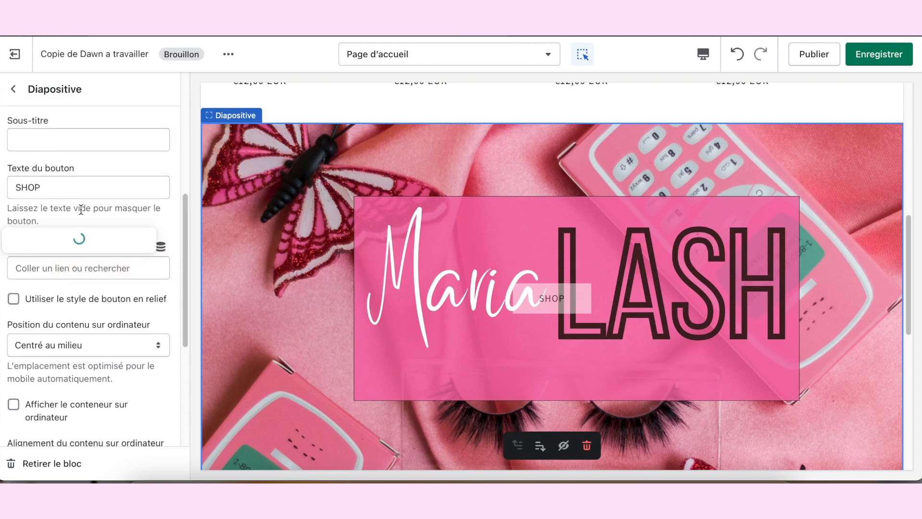
{"action": "left_click", "coordinate": [78, 138]}
Step: Set the first slide's desktop content position to En bas au centre and save the theme changes
{"action": "scroll", "coordinate": [139, 276], "scroll_direction": "down", "scroll_amount": 2}
{"action": "left_click", "coordinate": [139, 276]}
{"action": "left_click", "coordinate": [139, 274]}
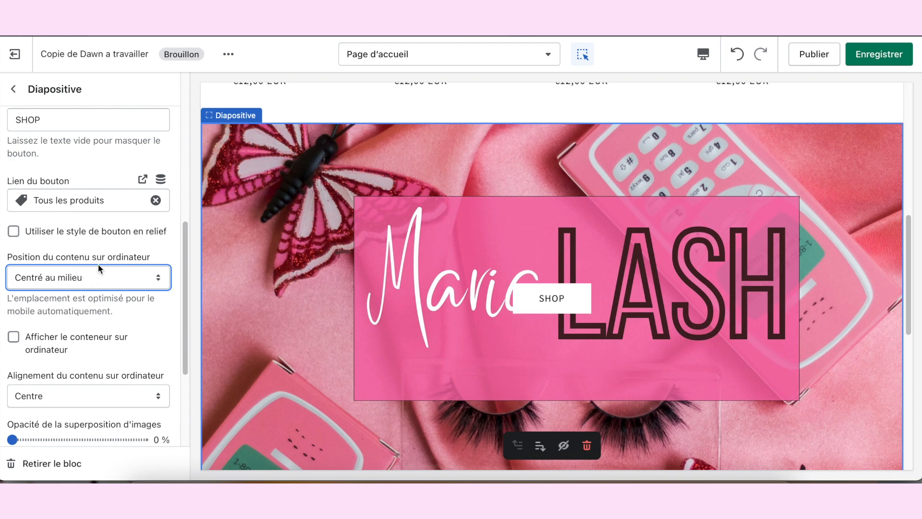
{"action": "left_click", "coordinate": [103, 280]}
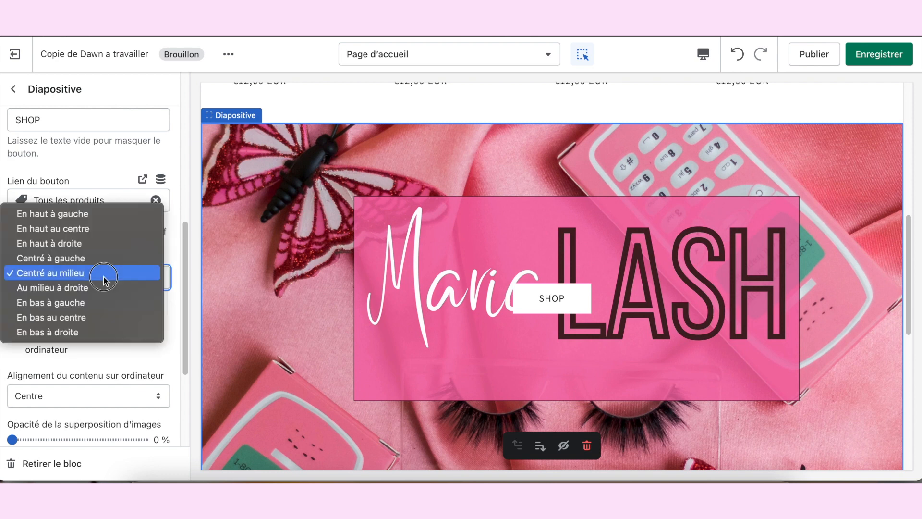
{"action": "left_click", "coordinate": [83, 318]}
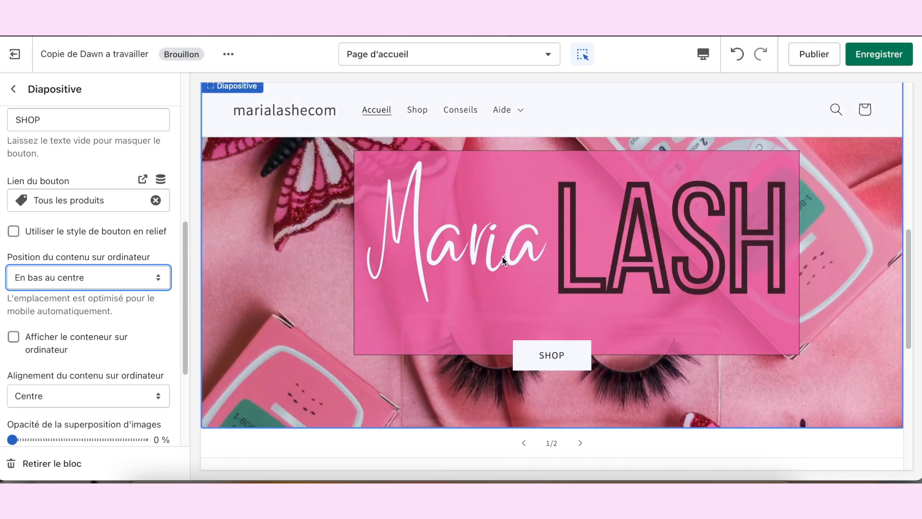
{"action": "left_click", "coordinate": [146, 282]}
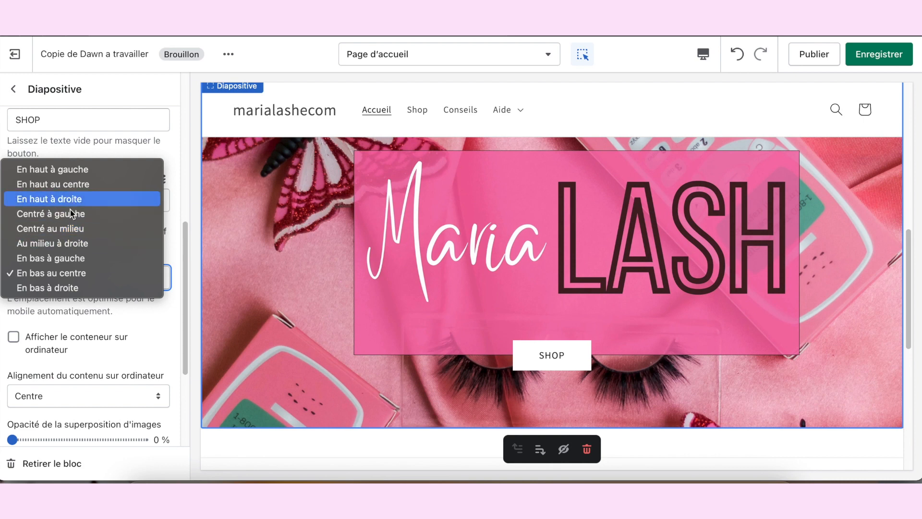
{"action": "left_click", "coordinate": [396, 317]}
{"action": "scroll", "coordinate": [395, 318], "scroll_direction": "down", "scroll_amount": 3}
{"action": "scroll", "coordinate": [396, 318], "scroll_direction": "up", "scroll_amount": 7}
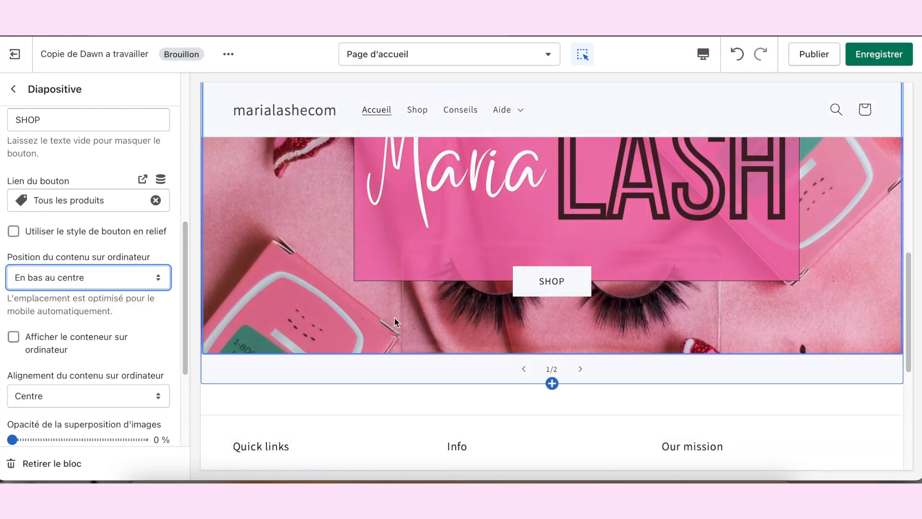
{"action": "left_click", "coordinate": [859, 60]}
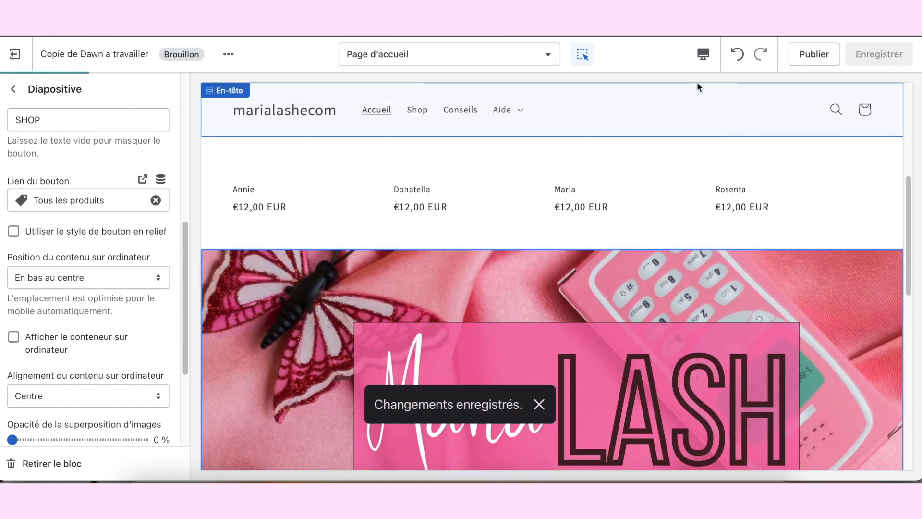
Step: Preview both slides of the home page slideshow in Plein écran mode, then return to the Bureau view with the second slide open
{"action": "left_click", "coordinate": [702, 55]}
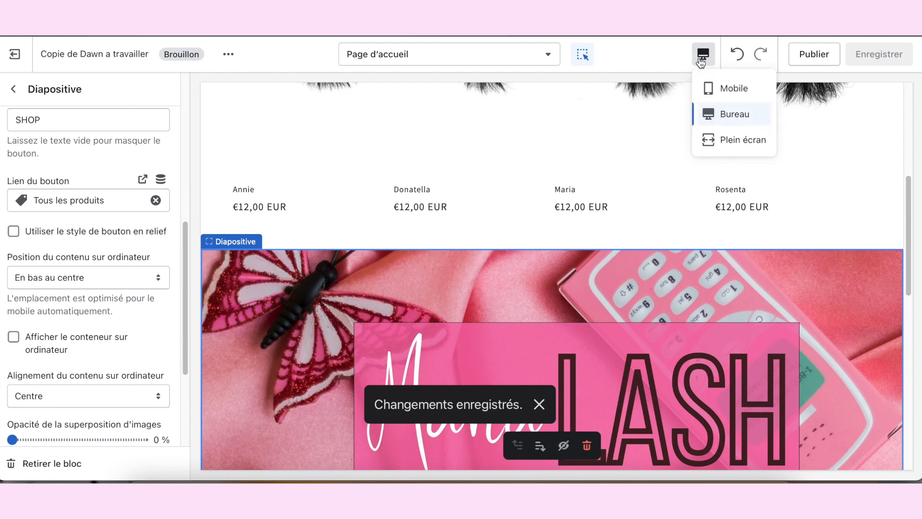
{"action": "left_click", "coordinate": [740, 141]}
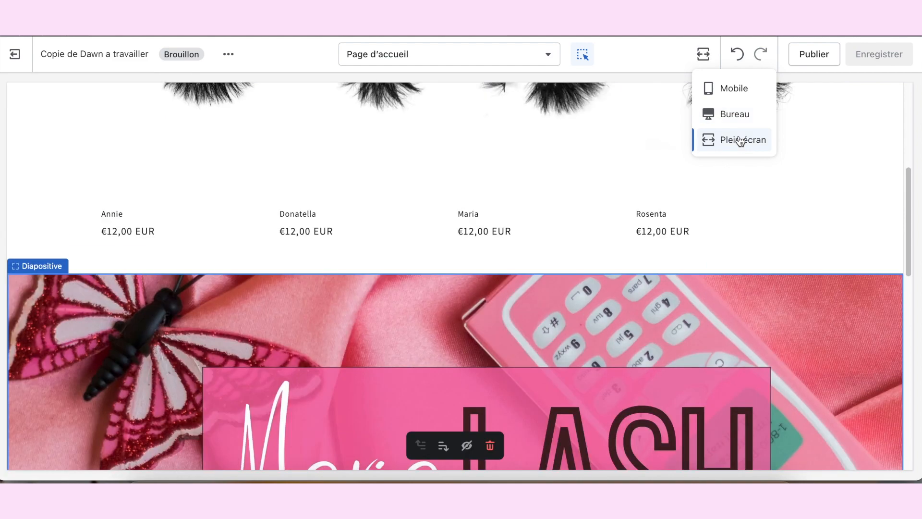
{"action": "scroll", "coordinate": [825, 174], "scroll_direction": "down", "scroll_amount": 5}
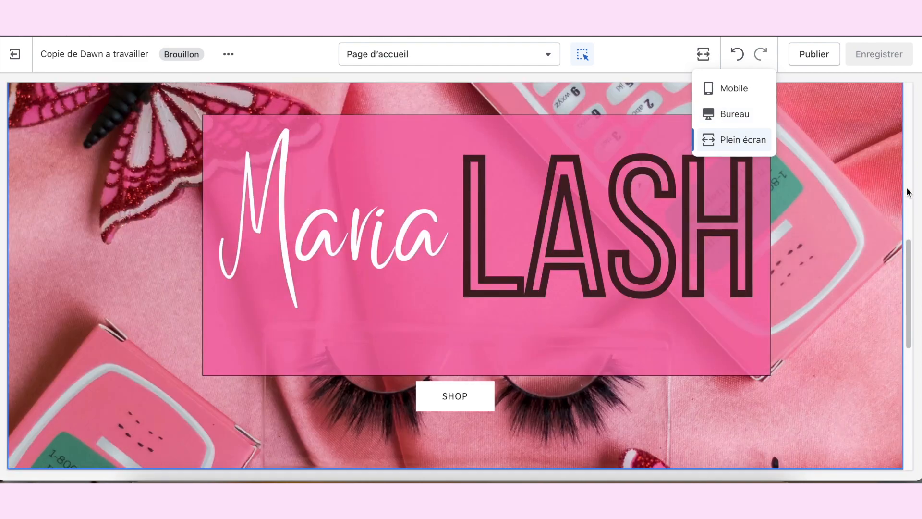
{"action": "scroll", "coordinate": [901, 236], "scroll_direction": "down", "scroll_amount": 5}
{"action": "scroll", "coordinate": [889, 232], "scroll_direction": "up", "scroll_amount": 5}
{"action": "scroll", "coordinate": [880, 230], "scroll_direction": "down", "scroll_amount": 2}
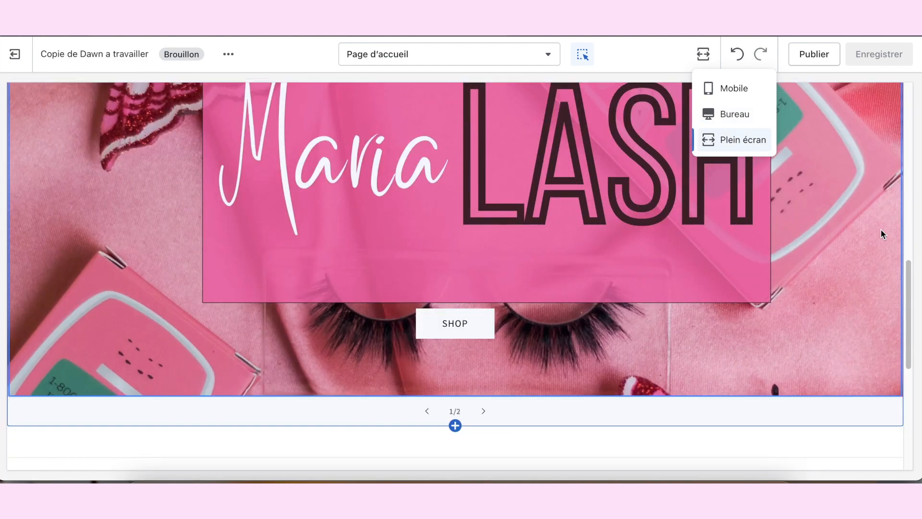
{"action": "left_click", "coordinate": [484, 411]}
{"action": "scroll", "coordinate": [563, 298], "scroll_direction": "up", "scroll_amount": 3}
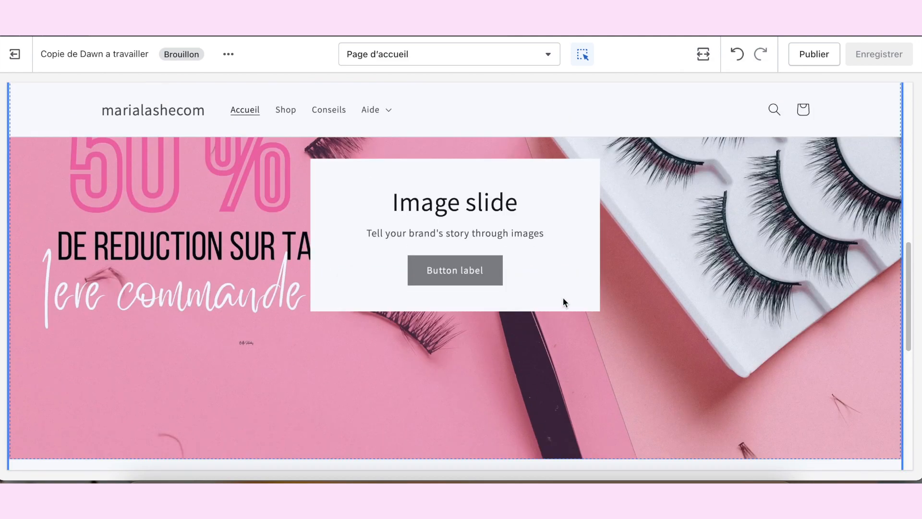
{"action": "scroll", "coordinate": [274, 256], "scroll_direction": "down", "scroll_amount": 4}
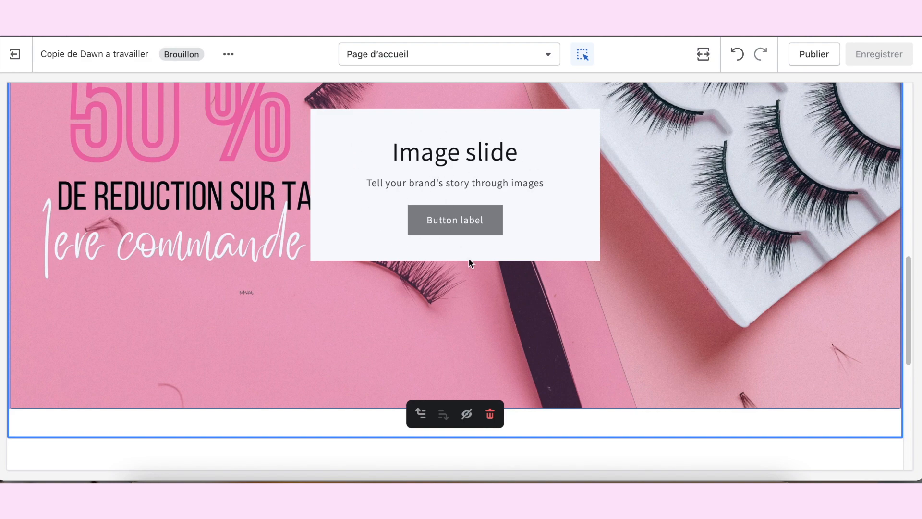
{"action": "scroll", "coordinate": [606, 194], "scroll_direction": "up", "scroll_amount": 3}
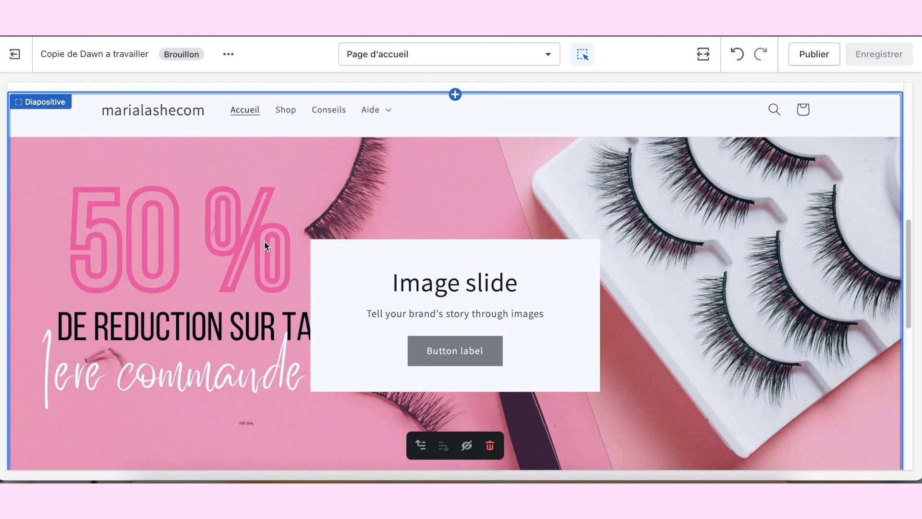
{"action": "left_click", "coordinate": [703, 54]}
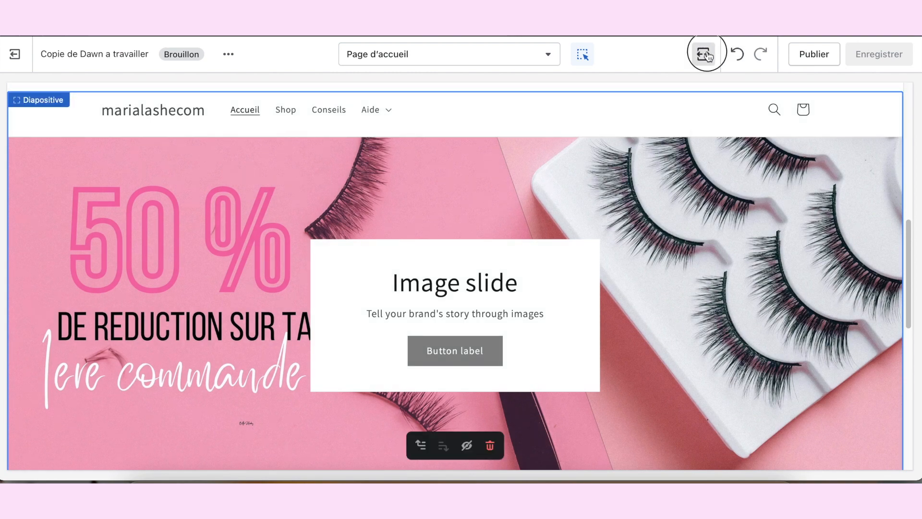
{"action": "left_click", "coordinate": [716, 120]}
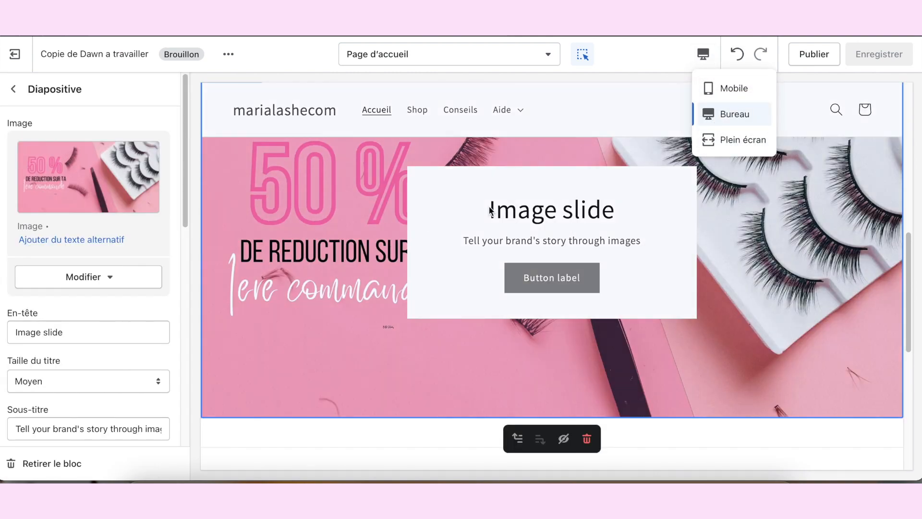
Step: Clear the heading and the subtitle of the second slide with the 50 % discount banner
{"action": "scroll", "coordinate": [138, 312], "scroll_direction": "down", "scroll_amount": 2}
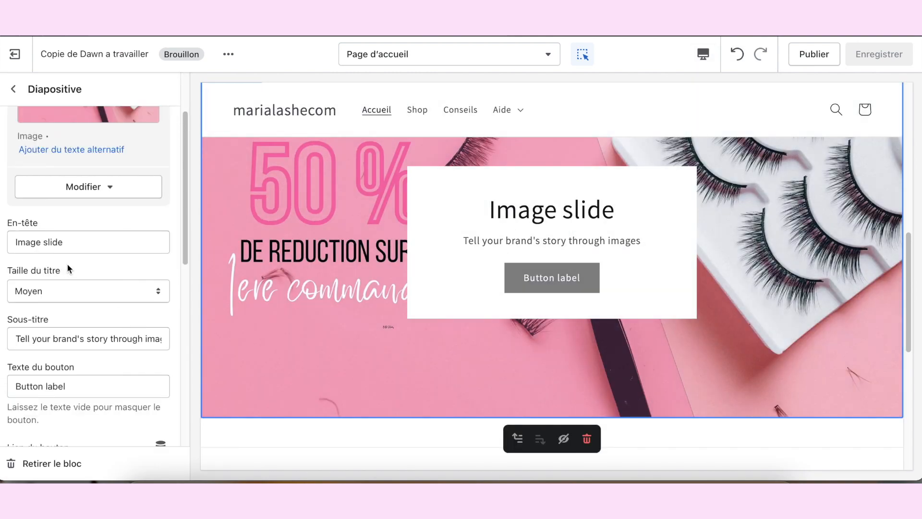
{"action": "triple_click", "coordinate": [96, 241]}
{"action": "key", "text": "BackSpace"}
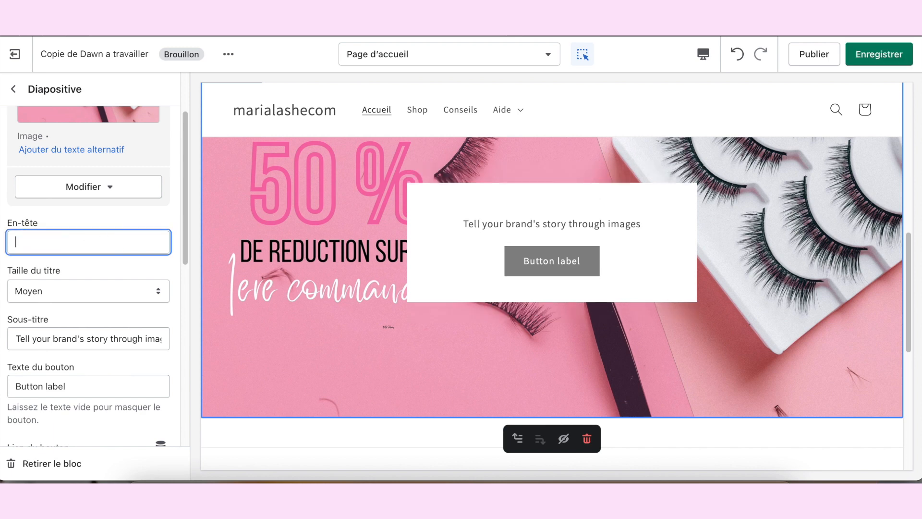
{"action": "triple_click", "coordinate": [109, 332]}
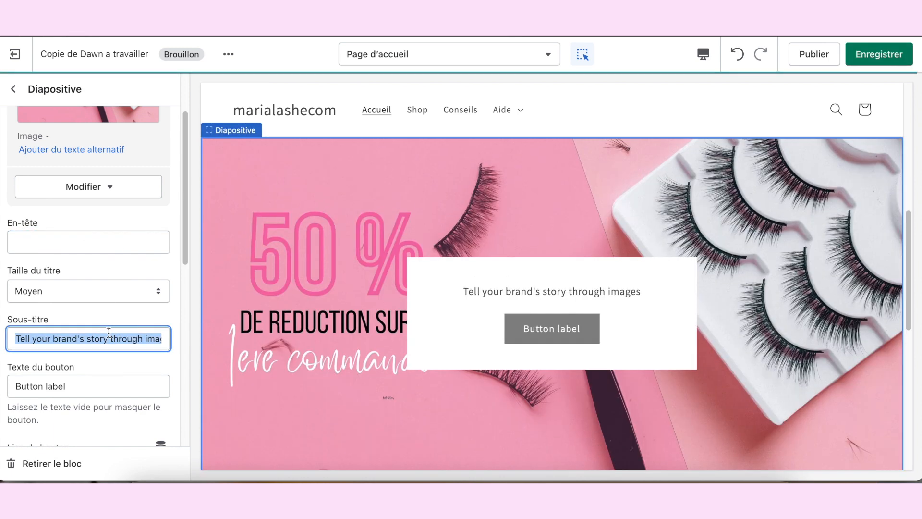
{"action": "key", "text": "BackSpace"}
Step: Replace the second slide's button text with SHOP
{"action": "scroll", "coordinate": [109, 336], "scroll_direction": "down", "scroll_amount": 4}
{"action": "triple_click", "coordinate": [56, 208]}
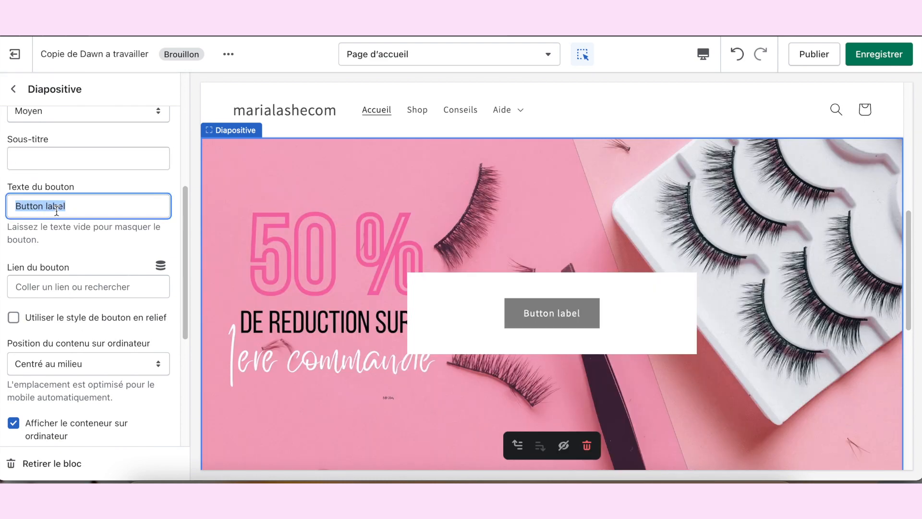
{"action": "type", "text": "SHOP"}
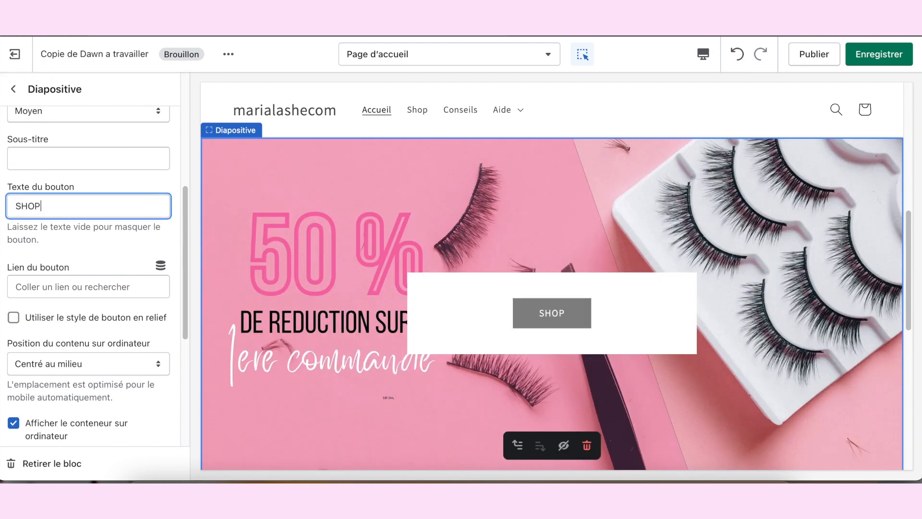
Step: Link the second slide's SHOP button to Tous les produits
{"action": "scroll", "coordinate": [68, 240], "scroll_direction": "down", "scroll_amount": 2}
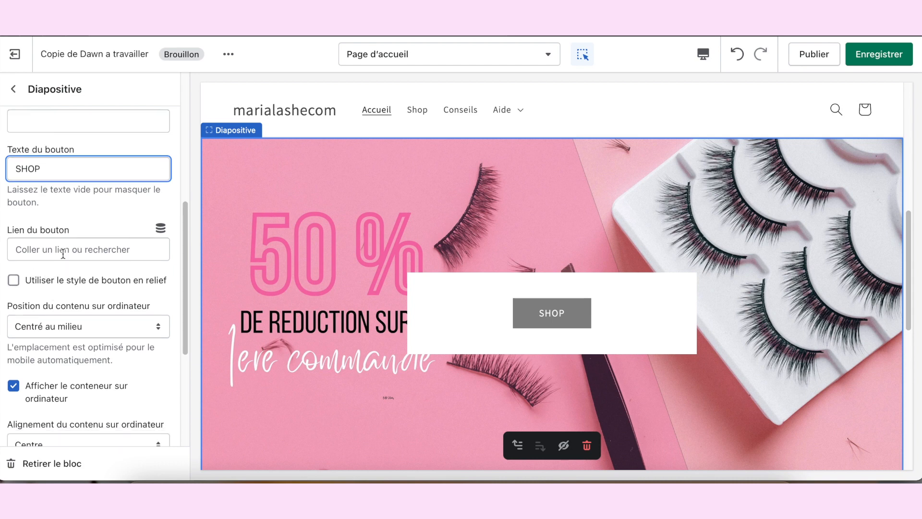
{"action": "left_click", "coordinate": [61, 250]}
{"action": "left_click", "coordinate": [58, 116]}
{"action": "left_click", "coordinate": [73, 120]}
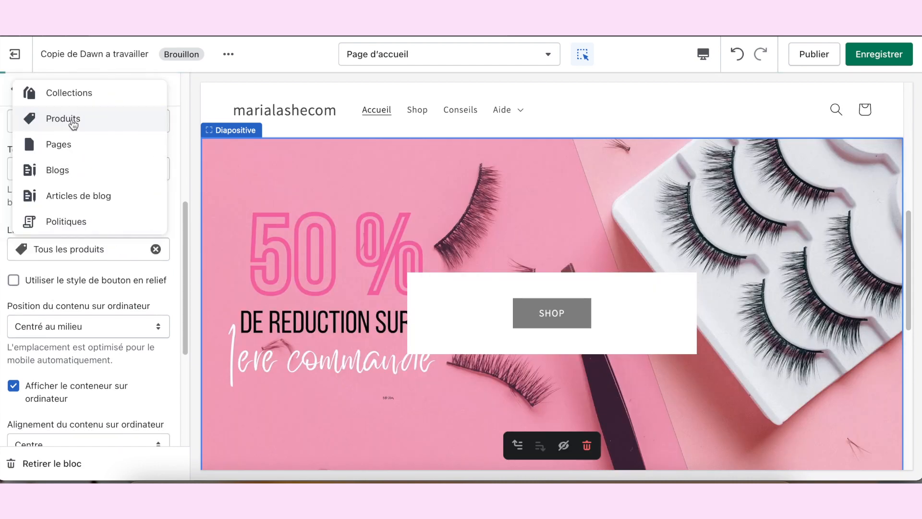
Step: Turn off the desktop content container on the second slide
{"action": "scroll", "coordinate": [163, 269], "scroll_direction": "down", "scroll_amount": 4}
{"action": "scroll", "coordinate": [162, 275], "scroll_direction": "down", "scroll_amount": 5}
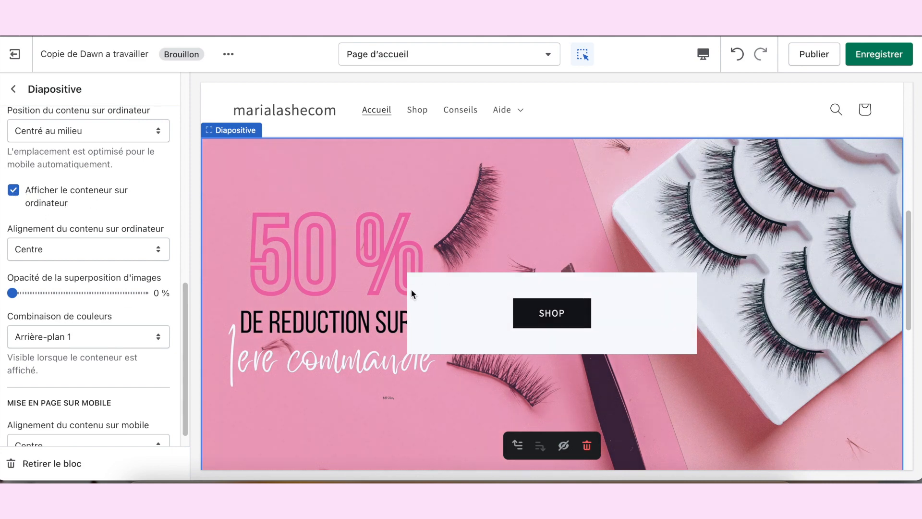
{"action": "left_click", "coordinate": [23, 202]}
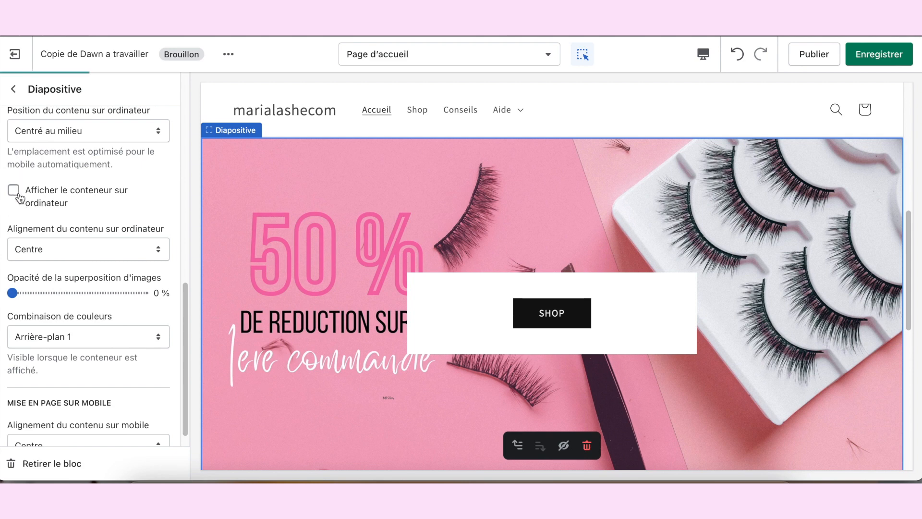
Step: Keep the second slide's desktop content alignment at Centre and save the theme changes
{"action": "left_click", "coordinate": [85, 248]}
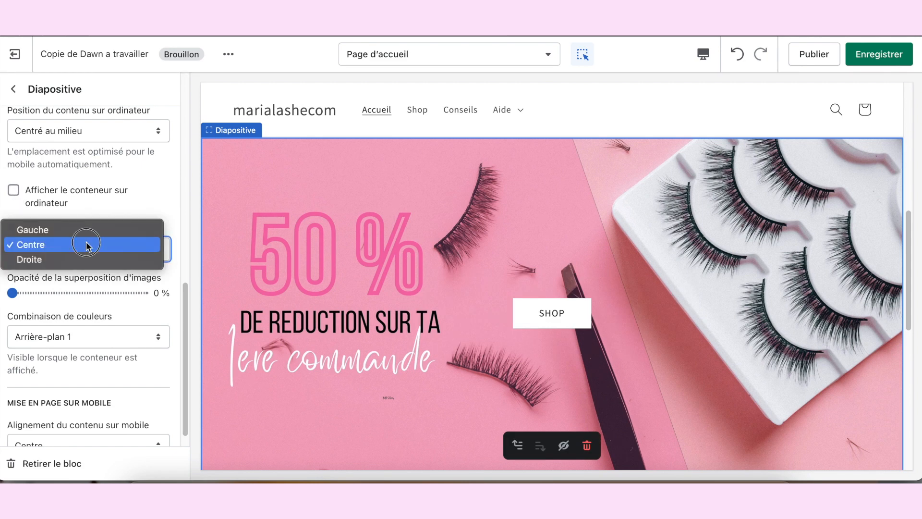
{"action": "left_click", "coordinate": [87, 245]}
{"action": "scroll", "coordinate": [426, 269], "scroll_direction": "down", "scroll_amount": 2}
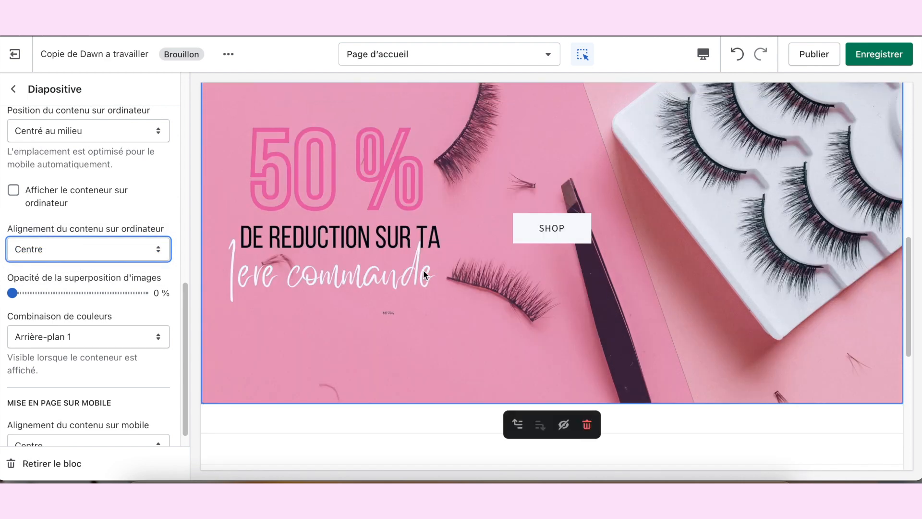
{"action": "scroll", "coordinate": [422, 269], "scroll_direction": "up", "scroll_amount": 2}
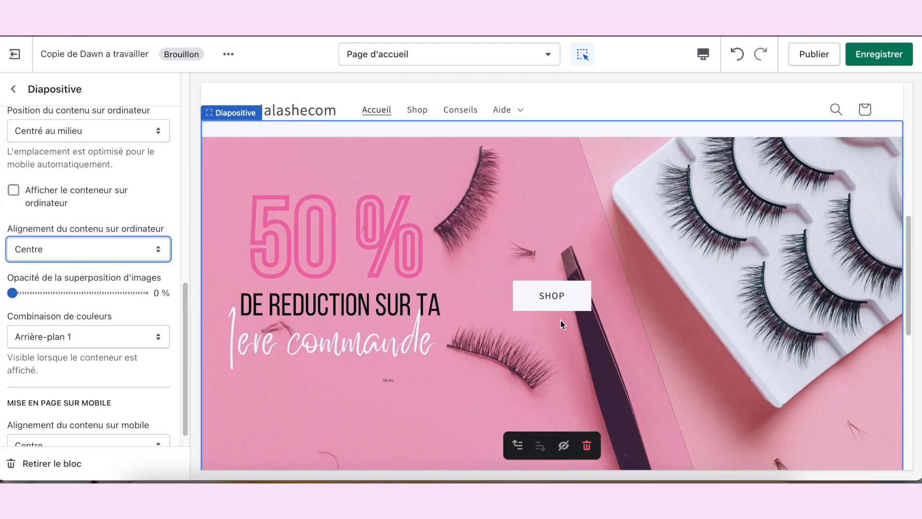
{"action": "scroll", "coordinate": [82, 331], "scroll_direction": "down", "scroll_amount": 1}
{"action": "scroll", "coordinate": [739, 135], "scroll_direction": "down", "scroll_amount": 2}
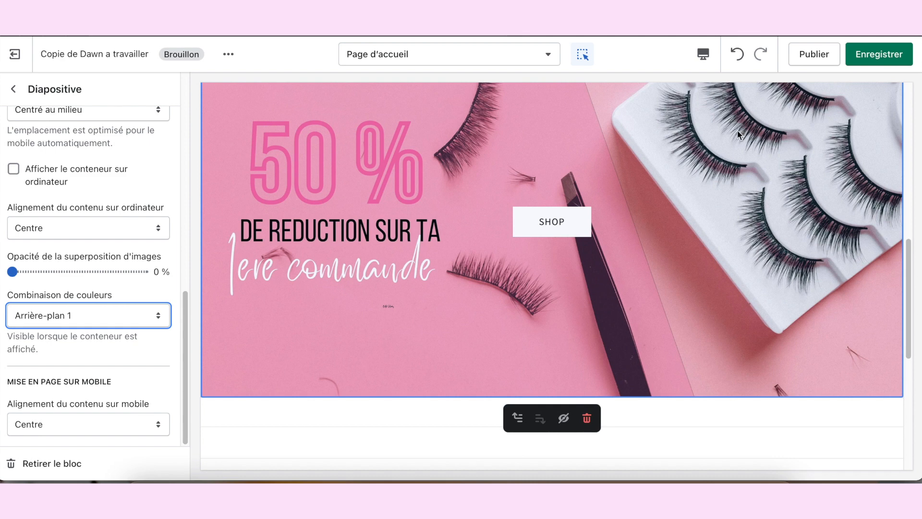
{"action": "left_click", "coordinate": [879, 54]}
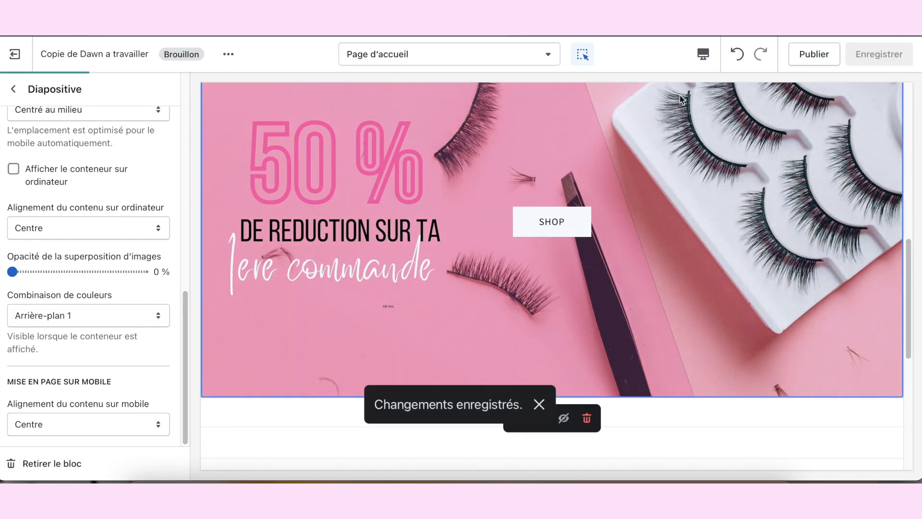
Step: Check the finished slides and the footer below them in Plein écran mode, and go back to the Bureau view
{"action": "left_click", "coordinate": [704, 55]}
{"action": "left_click", "coordinate": [743, 140]}
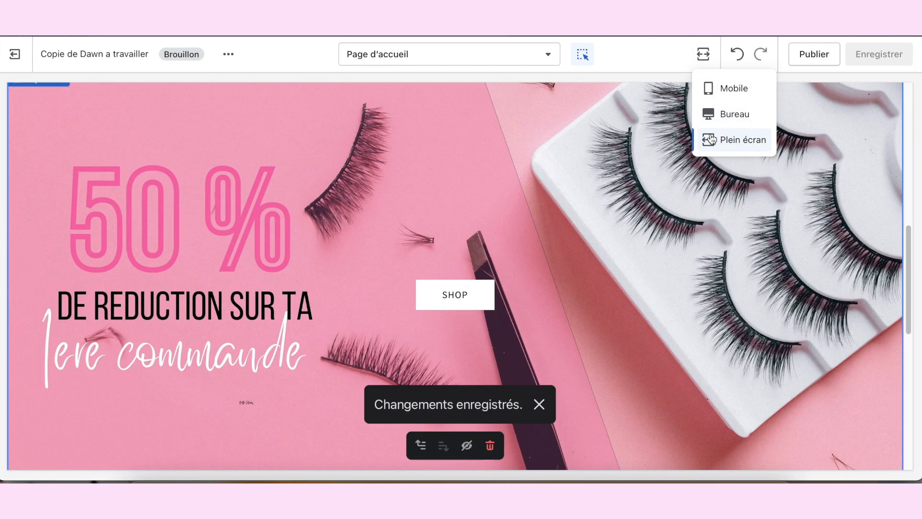
{"action": "scroll", "coordinate": [520, 177], "scroll_direction": "down", "scroll_amount": 1}
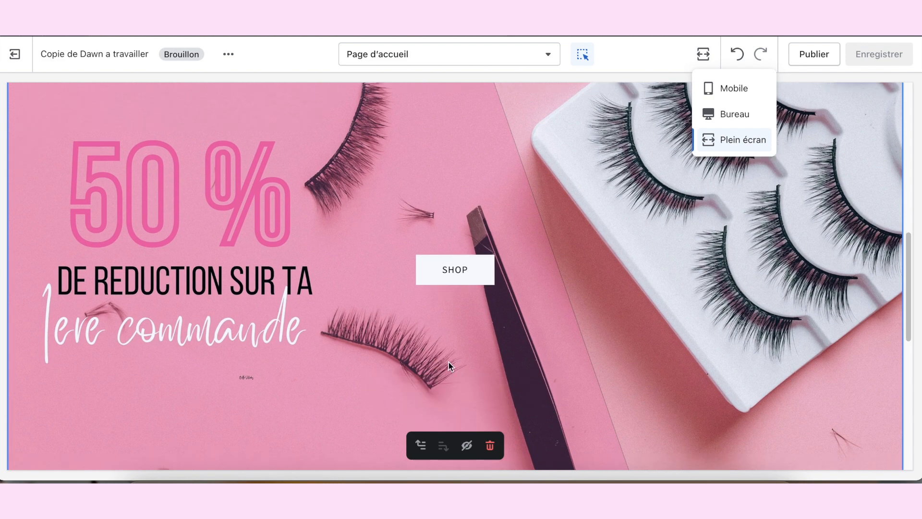
{"action": "scroll", "coordinate": [461, 216], "scroll_direction": "down", "scroll_amount": 2}
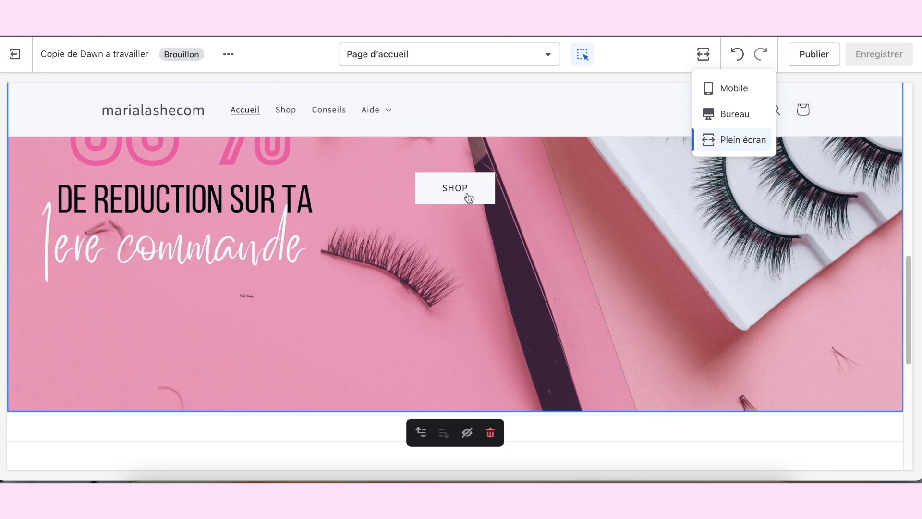
{"action": "scroll", "coordinate": [468, 197], "scroll_direction": "up", "scroll_amount": 2}
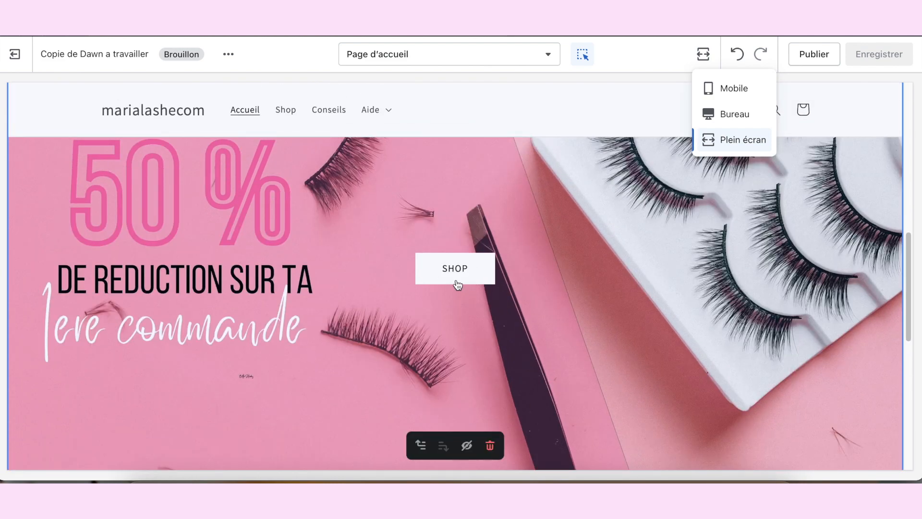
{"action": "scroll", "coordinate": [480, 363], "scroll_direction": "down", "scroll_amount": 5}
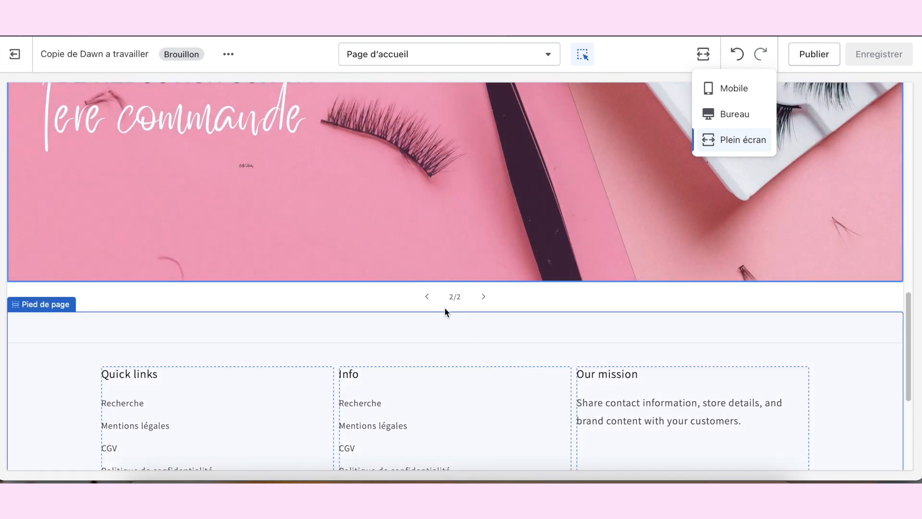
{"action": "left_click", "coordinate": [427, 297]}
{"action": "scroll", "coordinate": [453, 300], "scroll_direction": "up", "scroll_amount": 6}
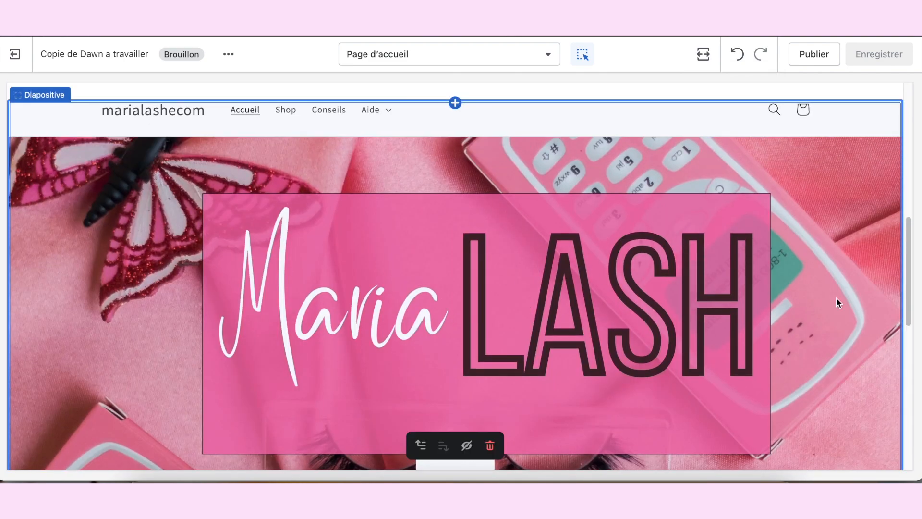
{"action": "scroll", "coordinate": [823, 290], "scroll_direction": "down", "scroll_amount": 4}
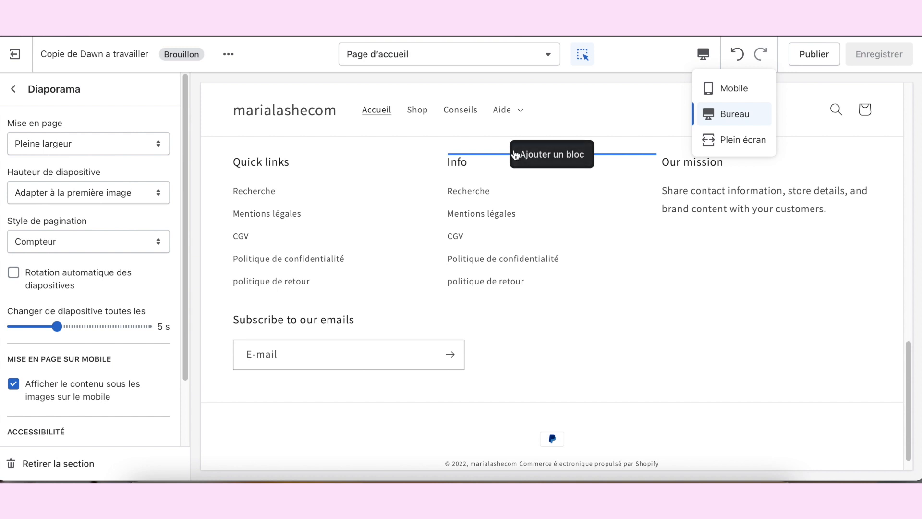
{"action": "scroll", "coordinate": [528, 158], "scroll_direction": "up", "scroll_amount": 5}
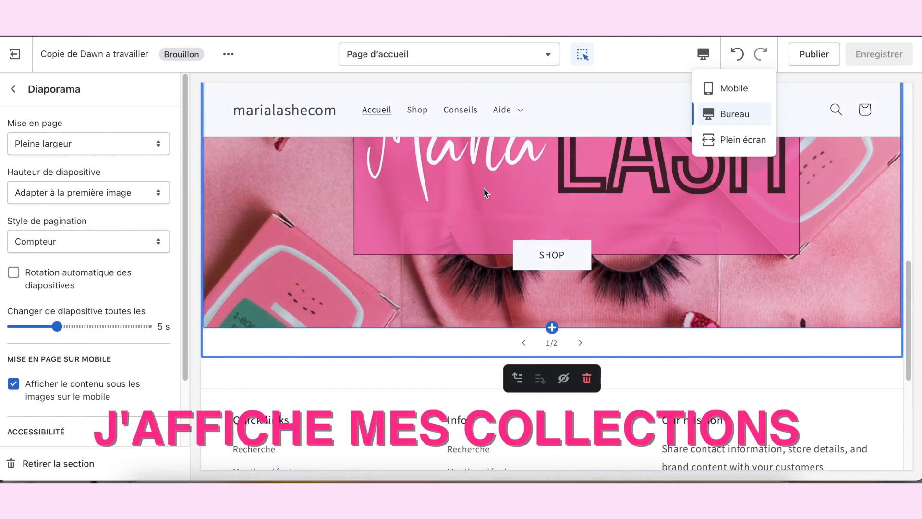
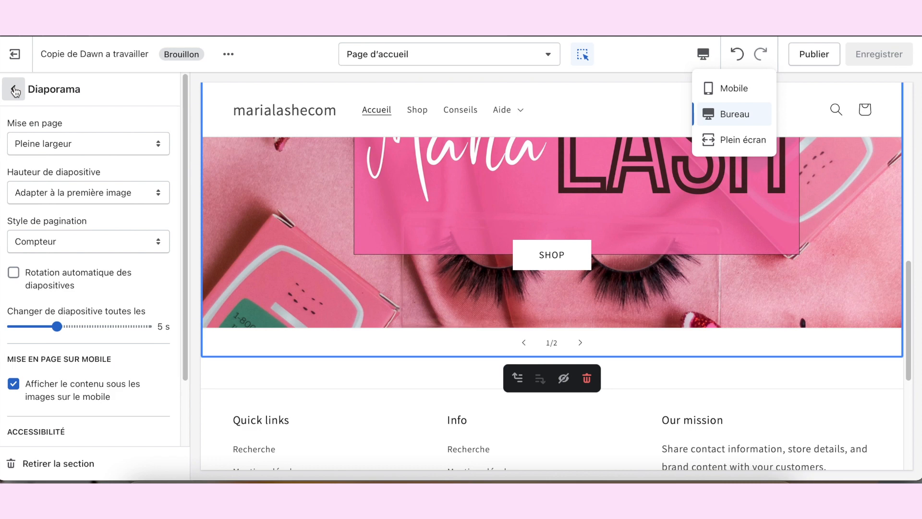
Step: Add a Liste des collections section to the home page below the slideshow
{"action": "left_click", "coordinate": [15, 91]}
{"action": "left_click", "coordinate": [99, 324]}
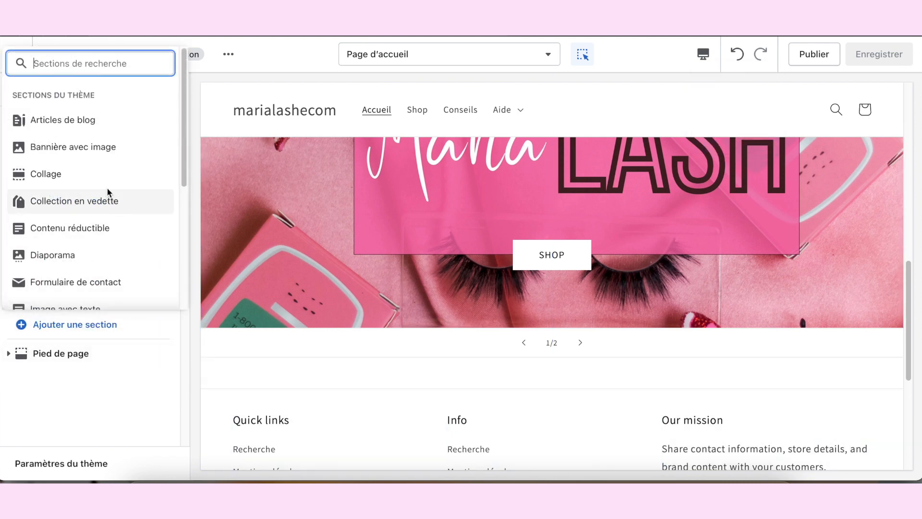
{"action": "scroll", "coordinate": [108, 192], "scroll_direction": "down", "scroll_amount": 2}
{"action": "scroll", "coordinate": [136, 216], "scroll_direction": "down", "scroll_amount": 3}
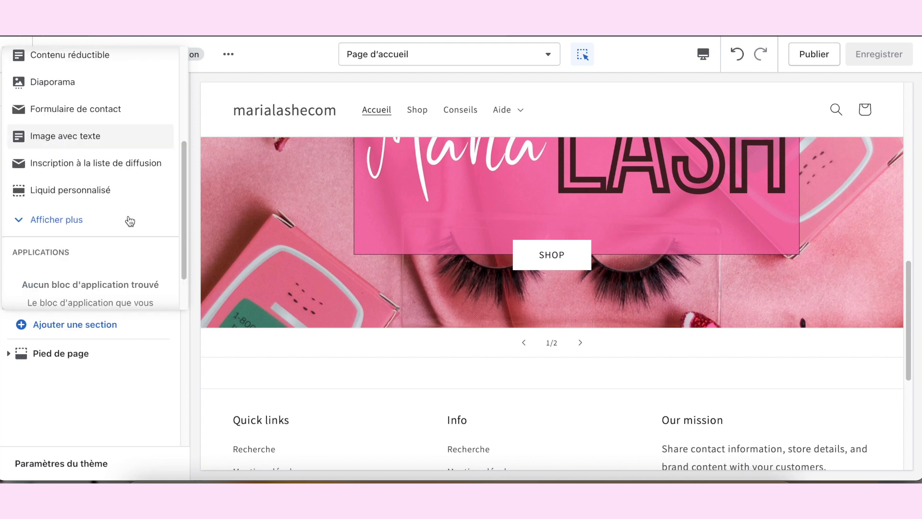
{"action": "left_click", "coordinate": [120, 221]}
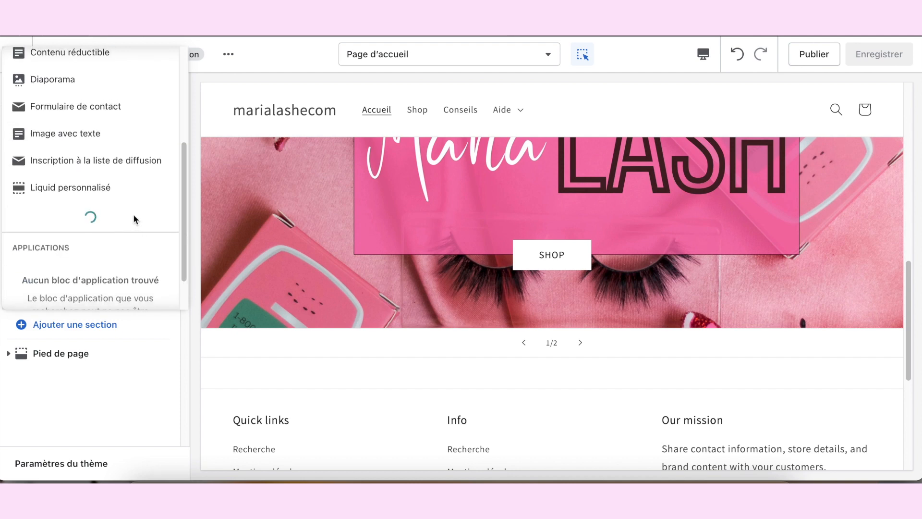
{"action": "scroll", "coordinate": [136, 219], "scroll_direction": "down", "scroll_amount": 2}
{"action": "scroll", "coordinate": [135, 219], "scroll_direction": "up", "scroll_amount": 1}
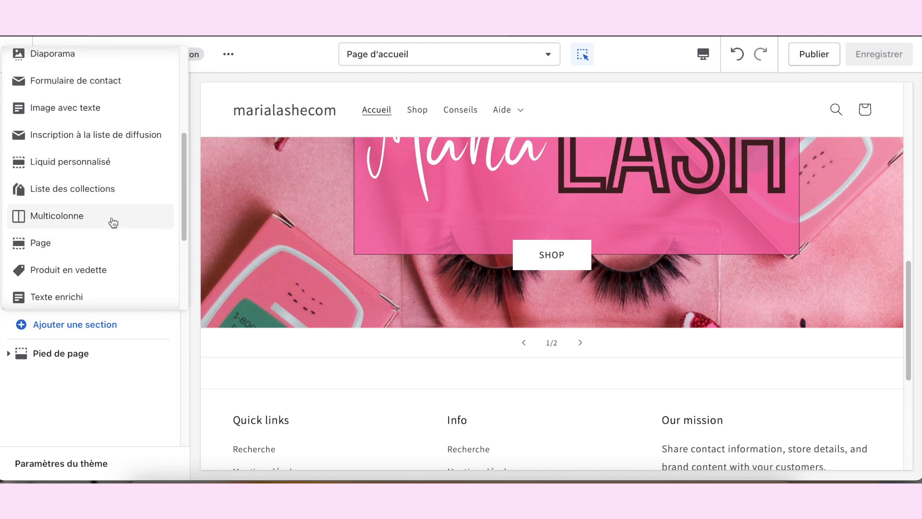
{"action": "left_click", "coordinate": [92, 191]}
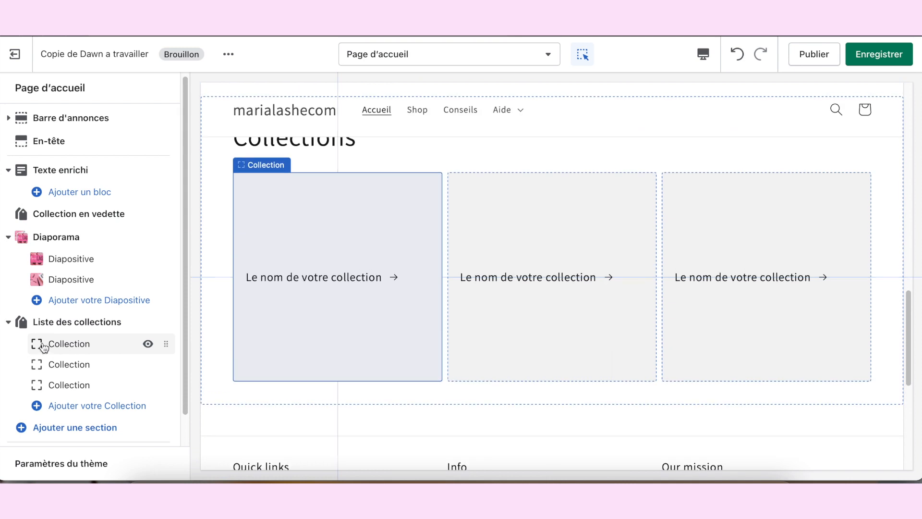
Step: Assign the No voice collection to the first block of the collection list
{"action": "left_click", "coordinate": [80, 347]}
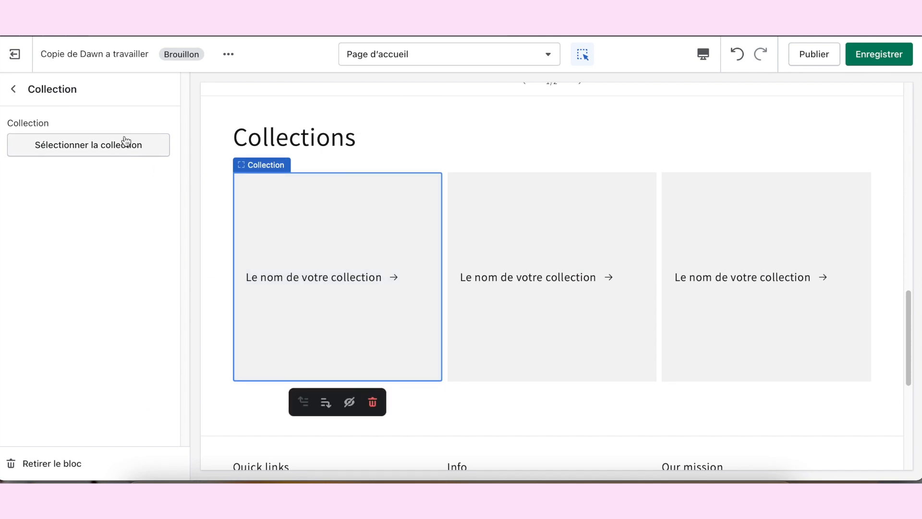
{"action": "left_click", "coordinate": [130, 154]}
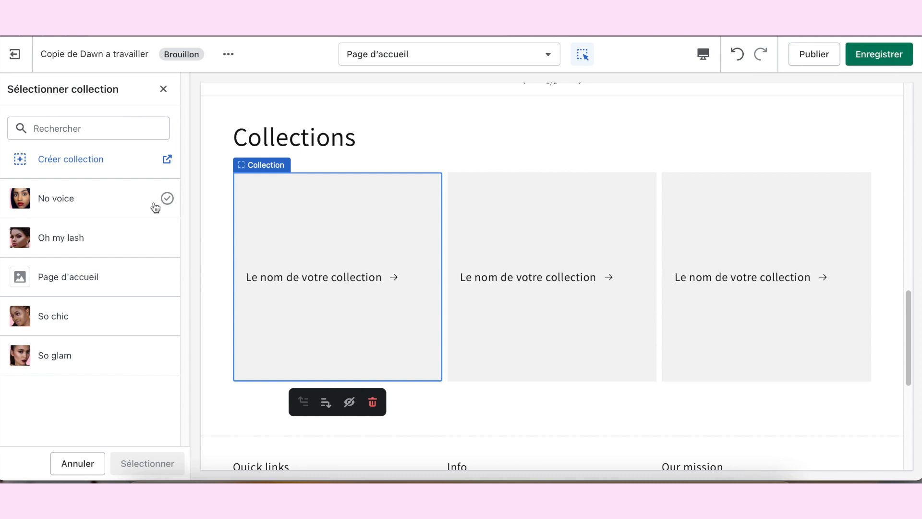
{"action": "left_click", "coordinate": [101, 201]}
{"action": "left_click", "coordinate": [152, 462]}
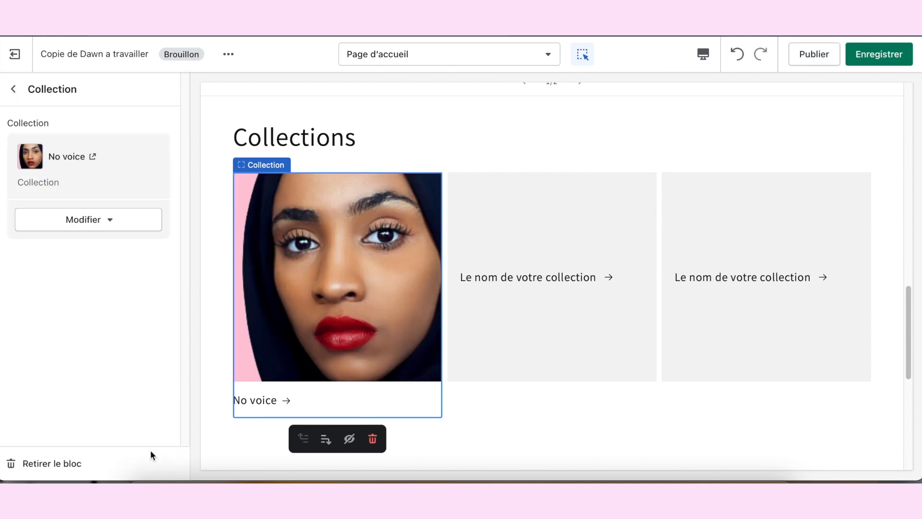
{"action": "left_click", "coordinate": [13, 88]}
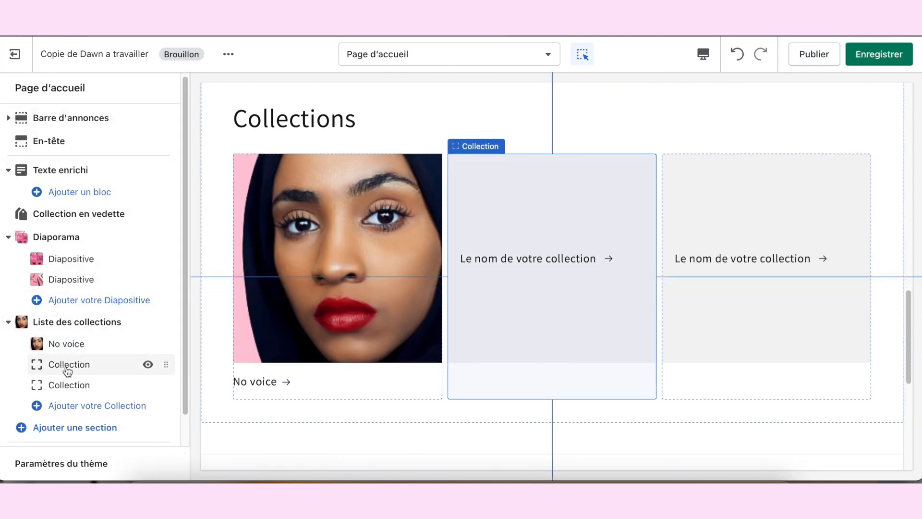
Step: Assign the Oh my lash collection to the second block of the collection list
{"action": "left_click", "coordinate": [60, 366]}
{"action": "left_click", "coordinate": [111, 145]}
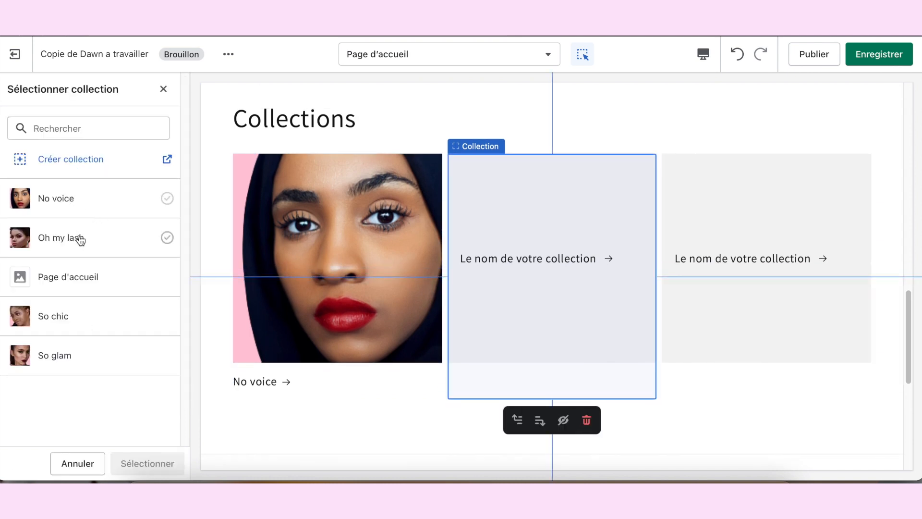
{"action": "left_click", "coordinate": [76, 237]}
{"action": "left_click", "coordinate": [145, 458]}
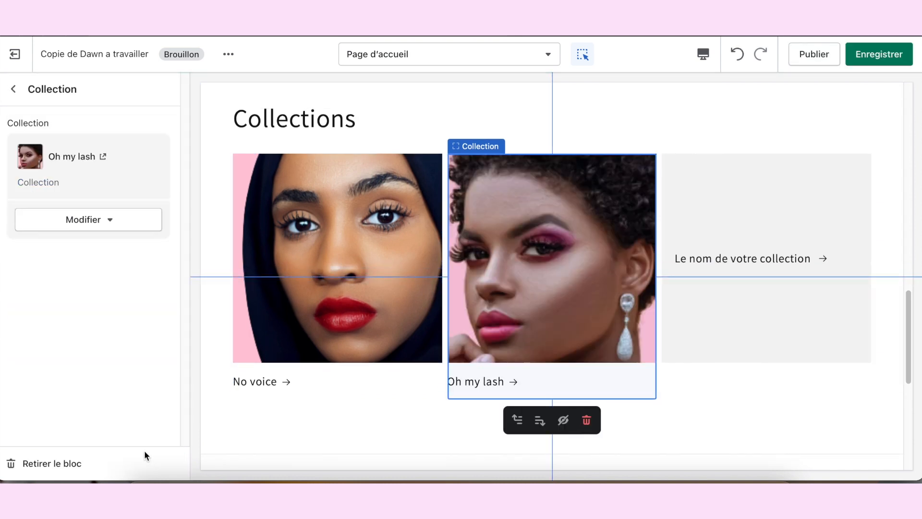
{"action": "left_click", "coordinate": [13, 89]}
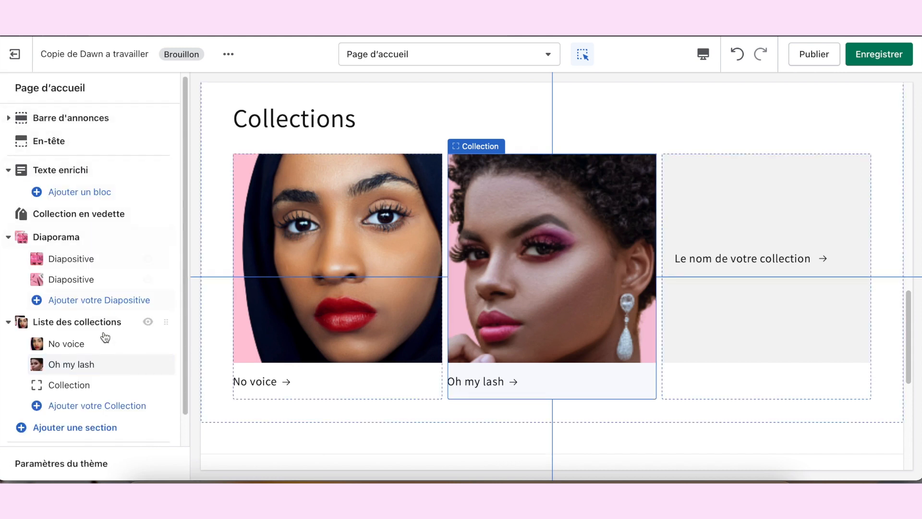
Step: Assign the So chic collection to the third block of the collection list
{"action": "left_click", "coordinate": [77, 385]}
{"action": "left_click", "coordinate": [101, 146]}
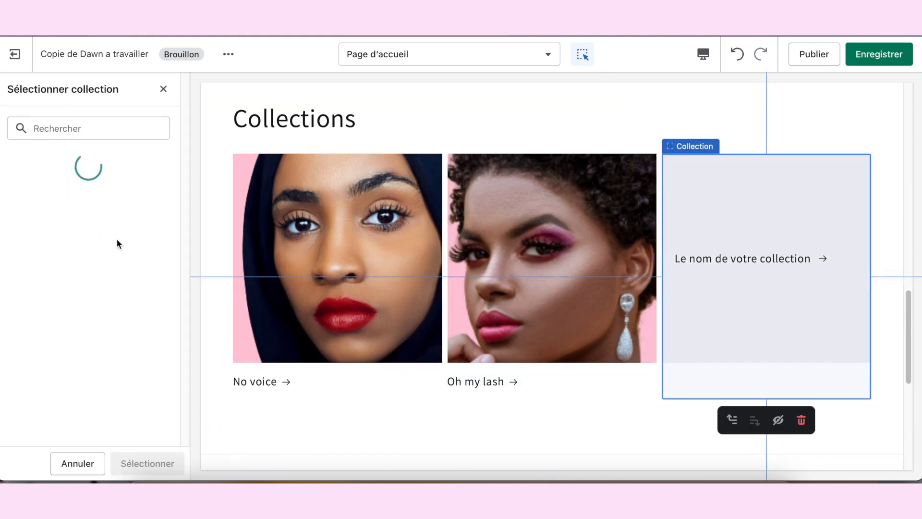
{"action": "left_click", "coordinate": [168, 317]}
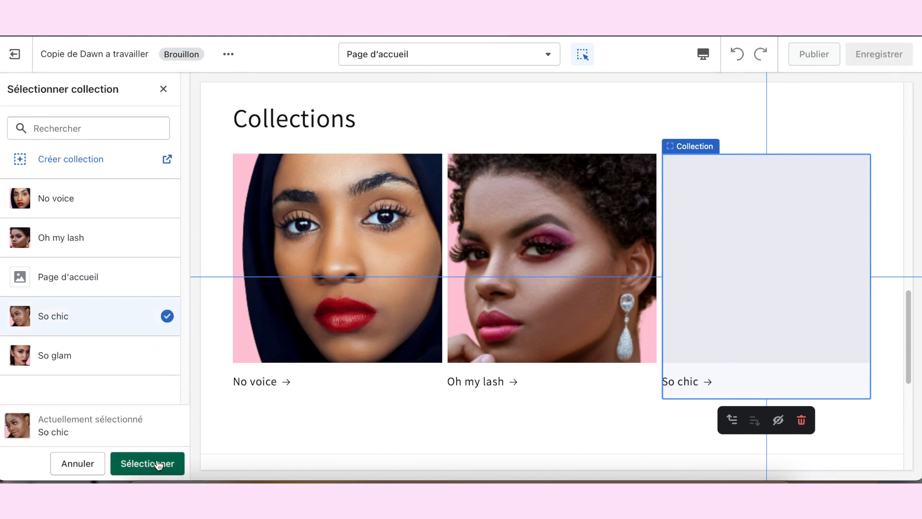
{"action": "left_click", "coordinate": [148, 464]}
{"action": "left_click", "coordinate": [13, 89]}
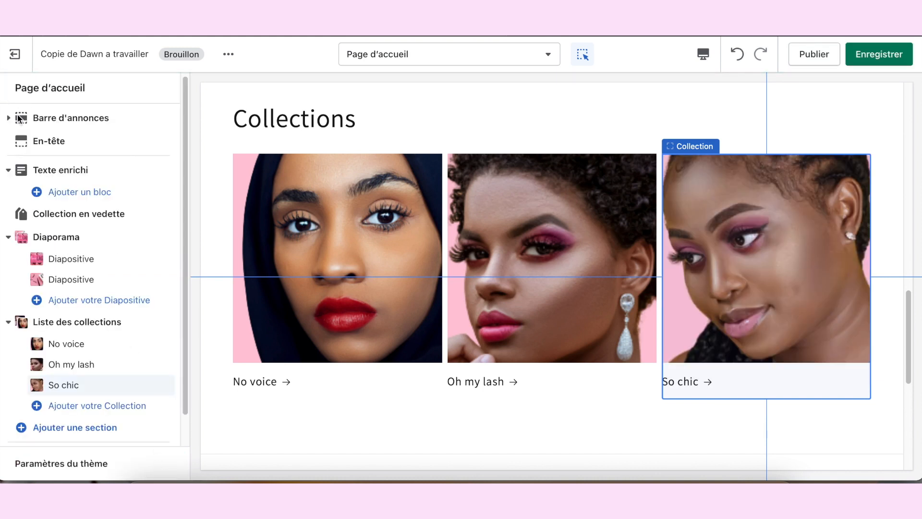
Step: Add a fourth collection block to the collection list and assign the So glam collection to it
{"action": "scroll", "coordinate": [96, 404], "scroll_direction": "down", "scroll_amount": 1}
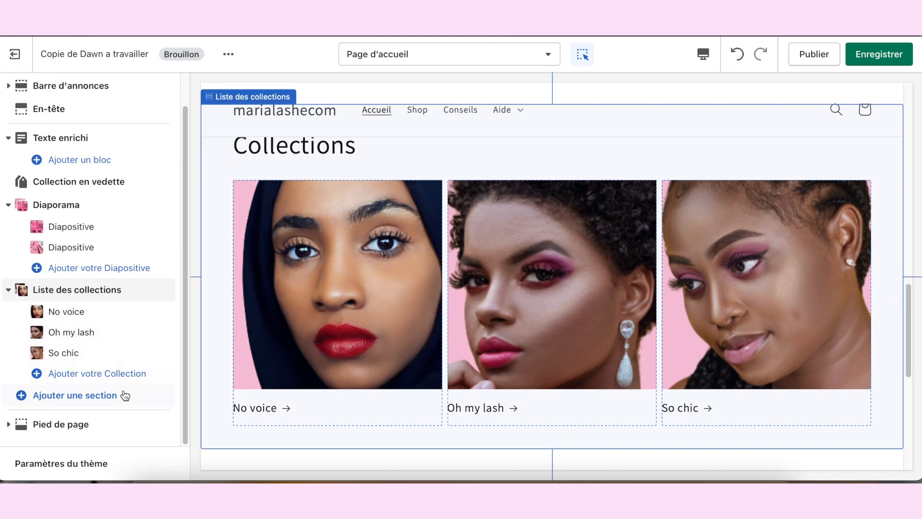
{"action": "left_click", "coordinate": [119, 374]}
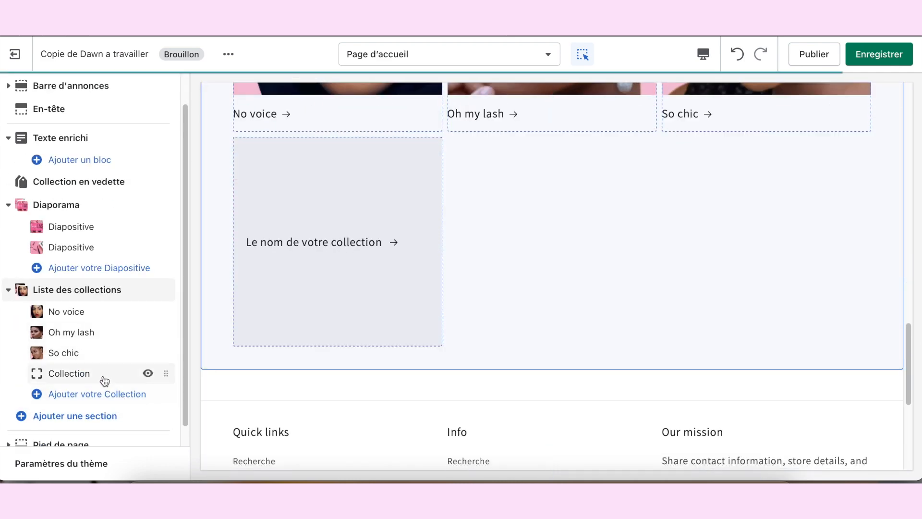
{"action": "left_click", "coordinate": [65, 379]}
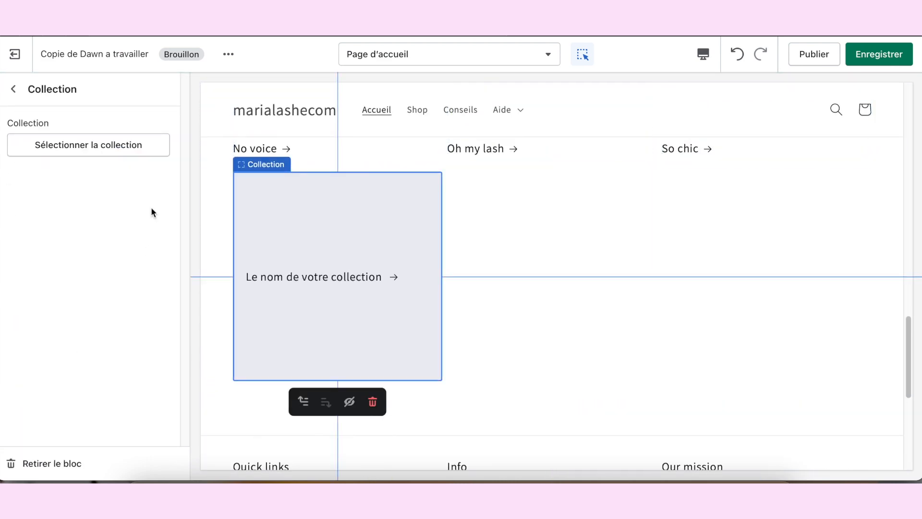
{"action": "left_click", "coordinate": [110, 149]}
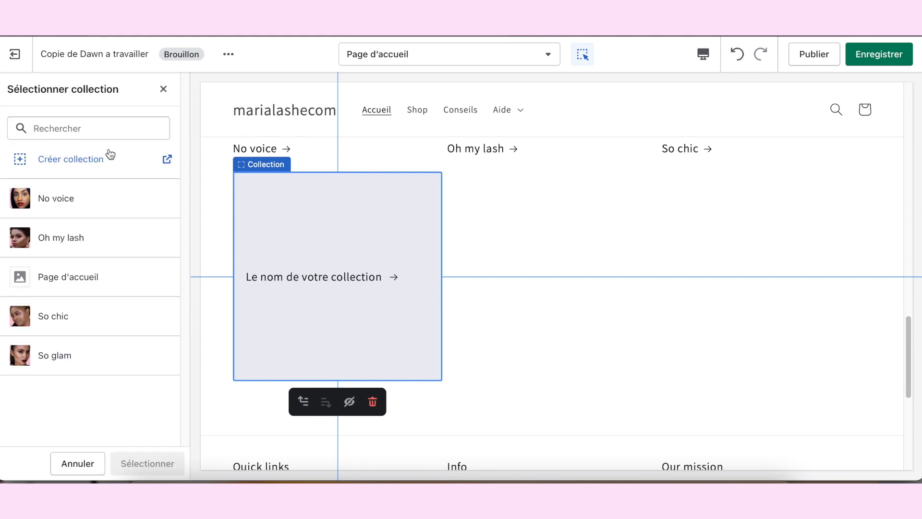
{"action": "left_click", "coordinate": [167, 356]}
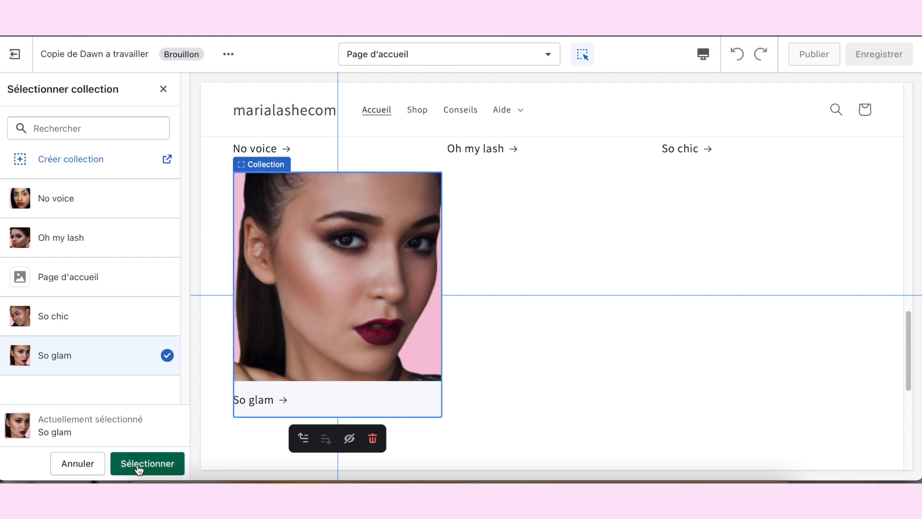
{"action": "left_click", "coordinate": [138, 464]}
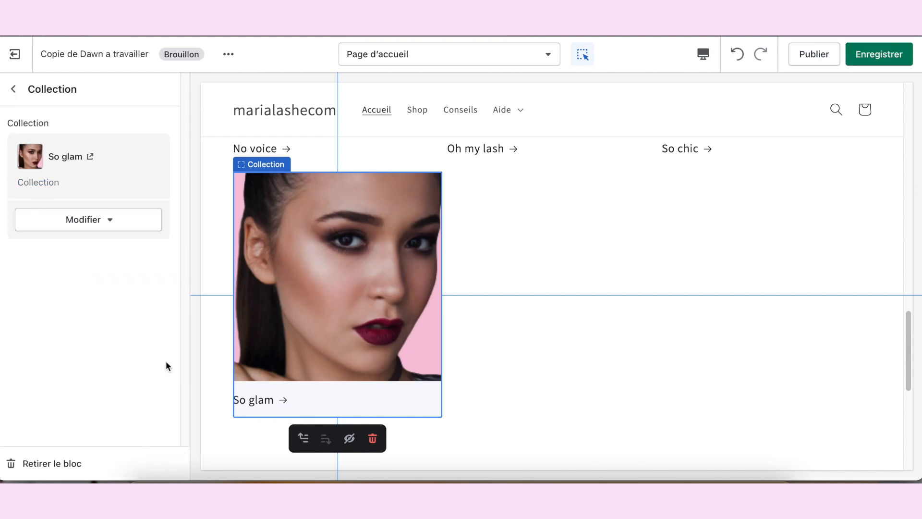
{"action": "left_click", "coordinate": [14, 89]}
Step: Examine the layout of the collection list below the slideshow in the Plein écran view
{"action": "scroll", "coordinate": [416, 259], "scroll_direction": "up", "scroll_amount": 5}
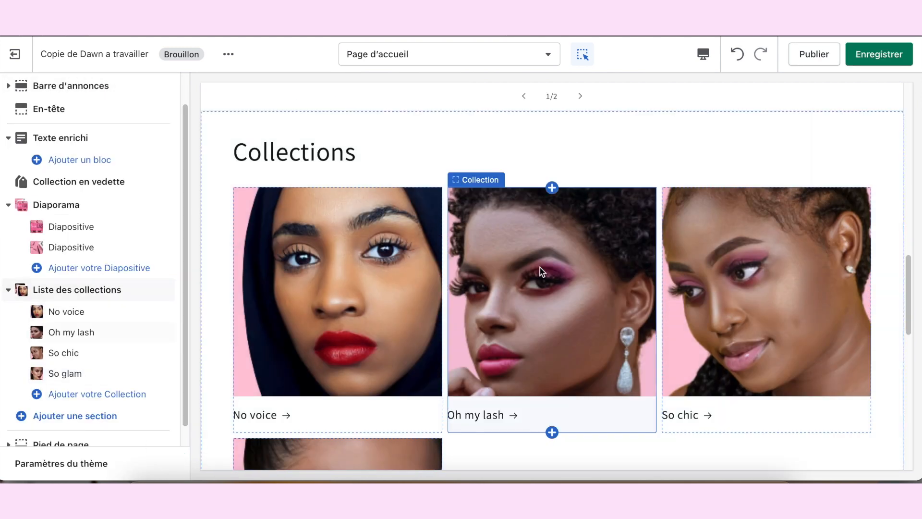
{"action": "scroll", "coordinate": [705, 80], "scroll_direction": "up", "scroll_amount": 1}
{"action": "left_click", "coordinate": [703, 54]}
{"action": "left_click", "coordinate": [715, 141]}
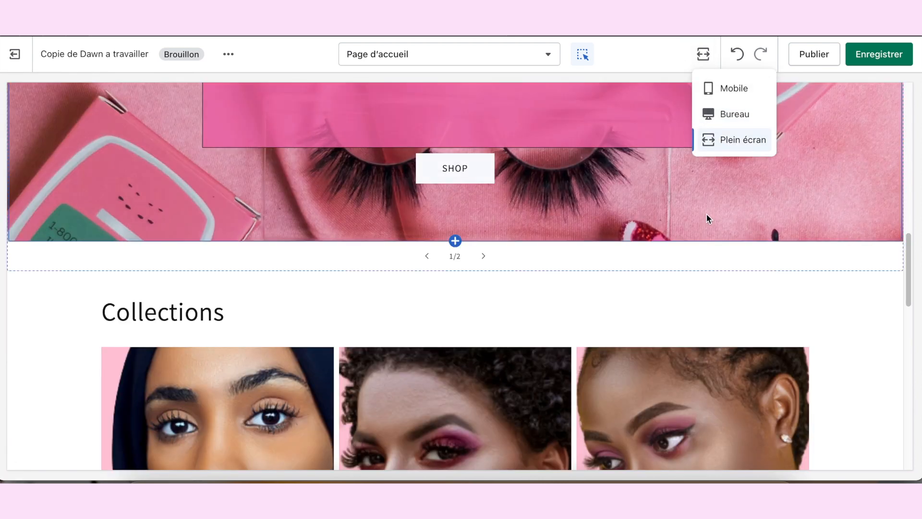
{"action": "scroll", "coordinate": [792, 241], "scroll_direction": "down", "scroll_amount": 10}
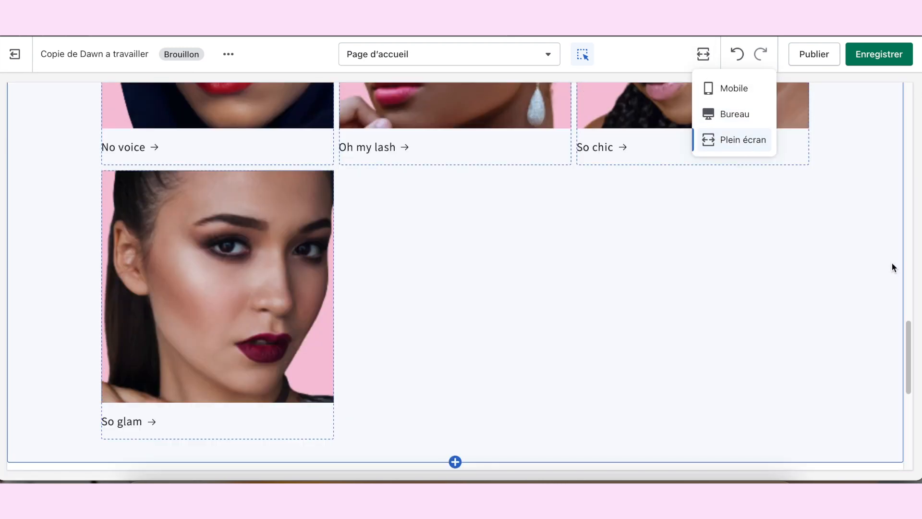
{"action": "scroll", "coordinate": [889, 248], "scroll_direction": "up", "scroll_amount": 6}
{"action": "scroll", "coordinate": [881, 266], "scroll_direction": "down", "scroll_amount": 3}
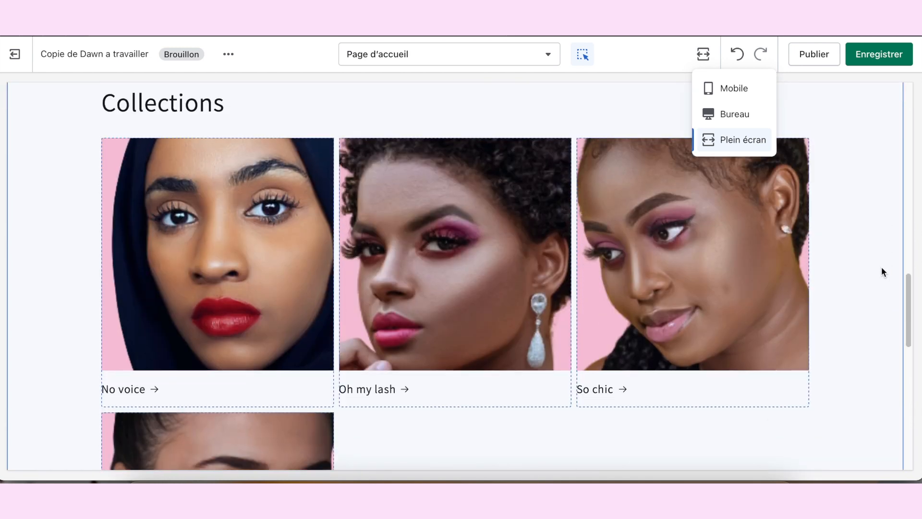
{"action": "scroll", "coordinate": [881, 266], "scroll_direction": "up", "scroll_amount": 1}
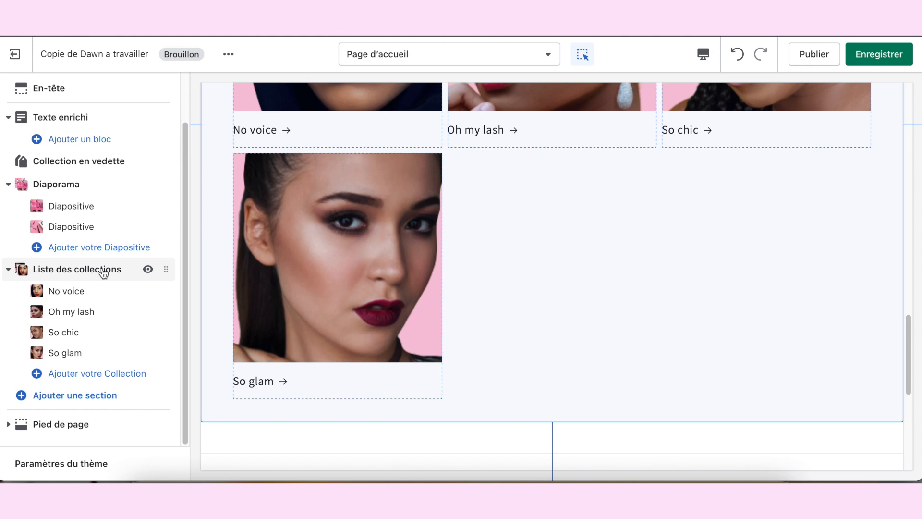
Step: Remove the title text from the Liste des collections section
{"action": "left_click", "coordinate": [103, 270]}
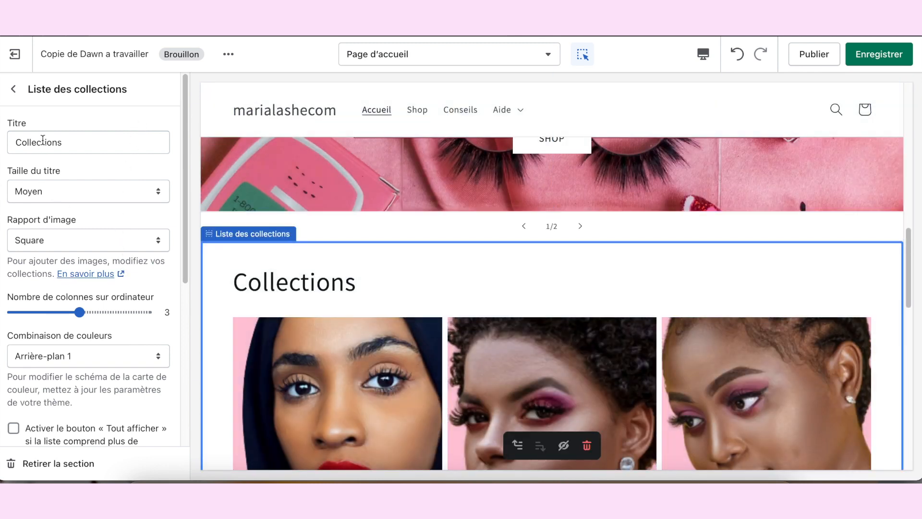
{"action": "double_click", "coordinate": [68, 146]}
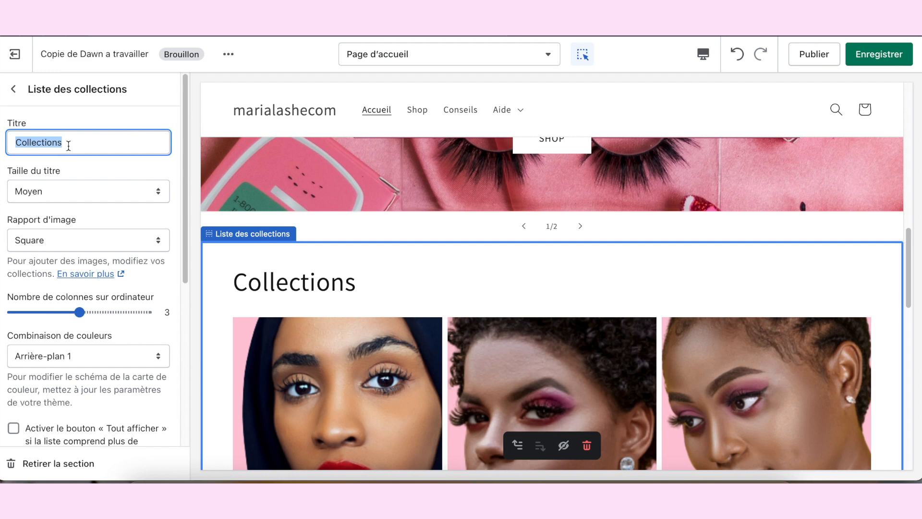
{"action": "key", "text": "BackSpace"}
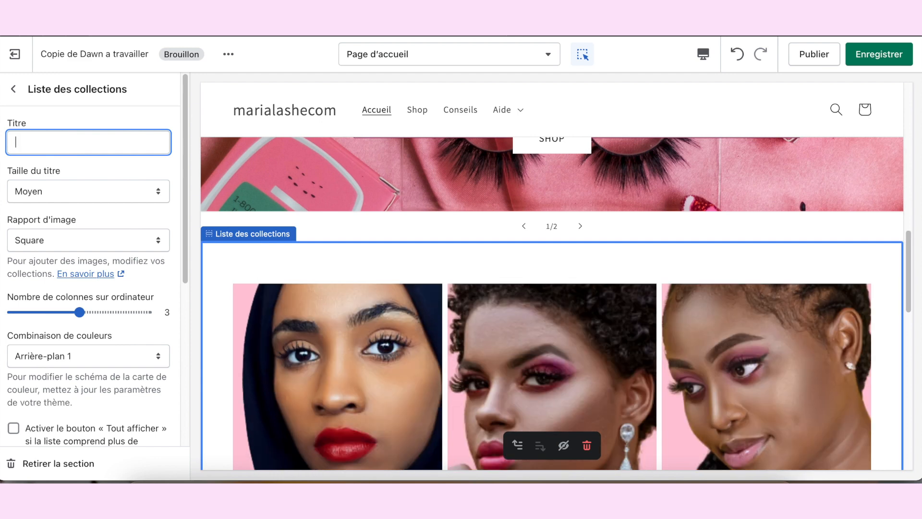
Step: Set the image ratio of the collection list to Portrait
{"action": "scroll", "coordinate": [144, 221], "scroll_direction": "down", "scroll_amount": 1}
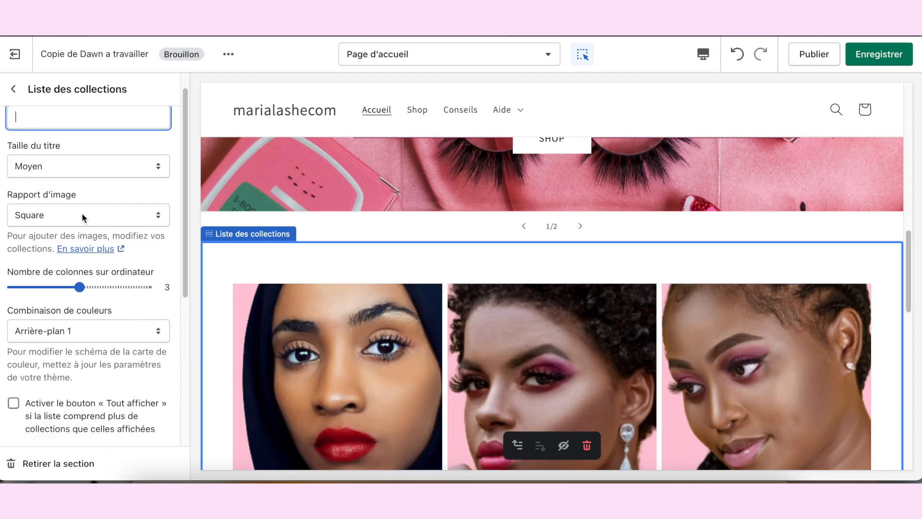
{"action": "left_click", "coordinate": [39, 222]}
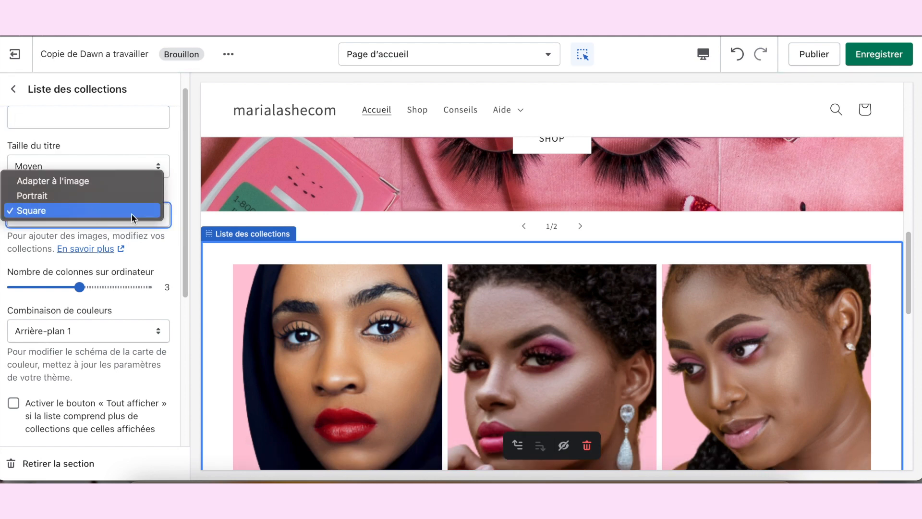
{"action": "left_click", "coordinate": [174, 192]}
{"action": "scroll", "coordinate": [159, 197], "scroll_direction": "down", "scroll_amount": 4}
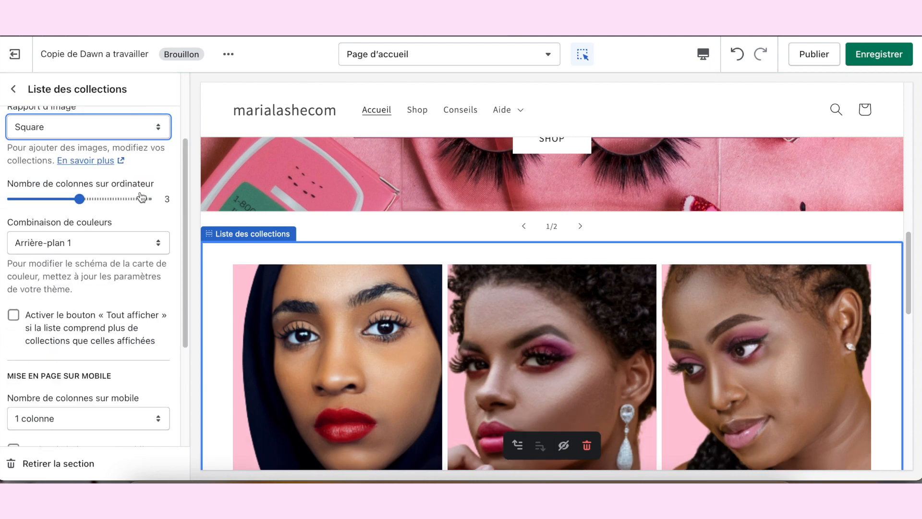
{"action": "left_click", "coordinate": [123, 126]}
{"action": "left_click", "coordinate": [87, 108]}
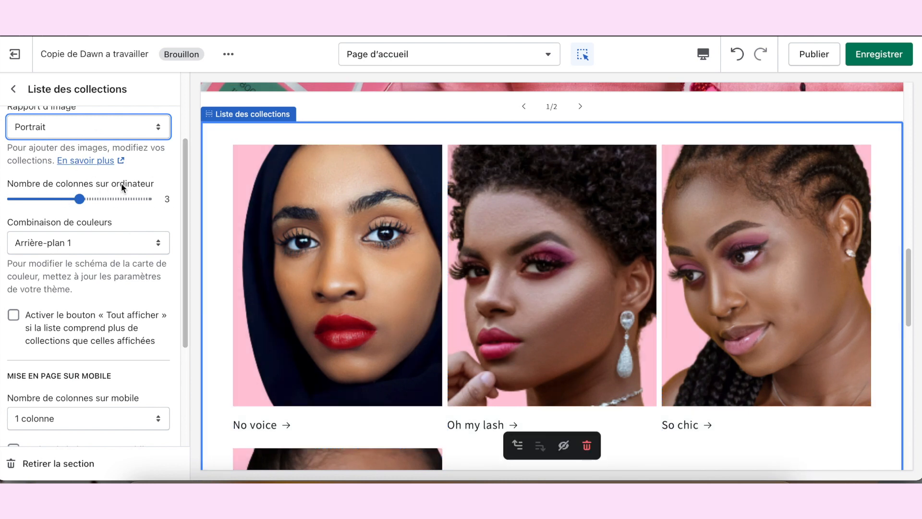
Step: Set the collection list to 4 columns on desktop and enable its « Tout afficher » button
{"action": "left_click", "coordinate": [88, 203]}
{"action": "left_click_drag", "start_coordinate": [89, 207], "coordinate": [98, 207]}
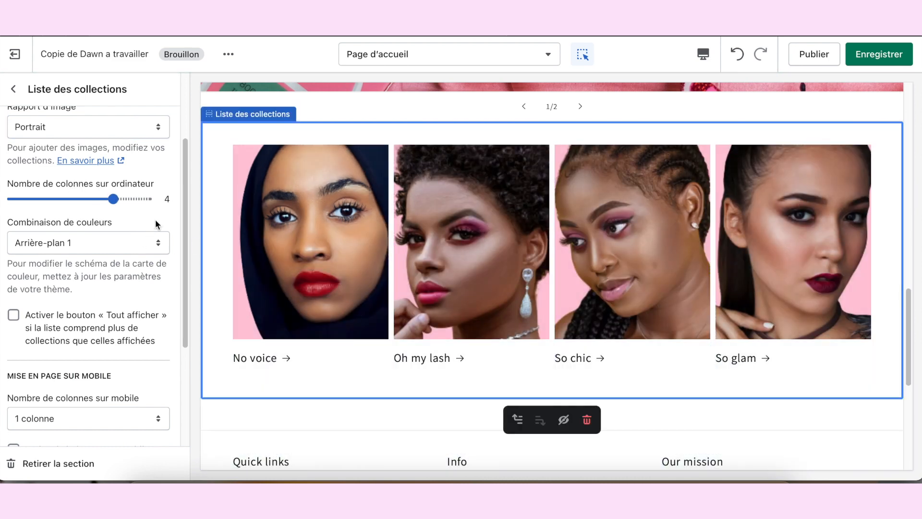
{"action": "scroll", "coordinate": [19, 306], "scroll_direction": "down", "scroll_amount": 1}
{"action": "left_click", "coordinate": [14, 298]}
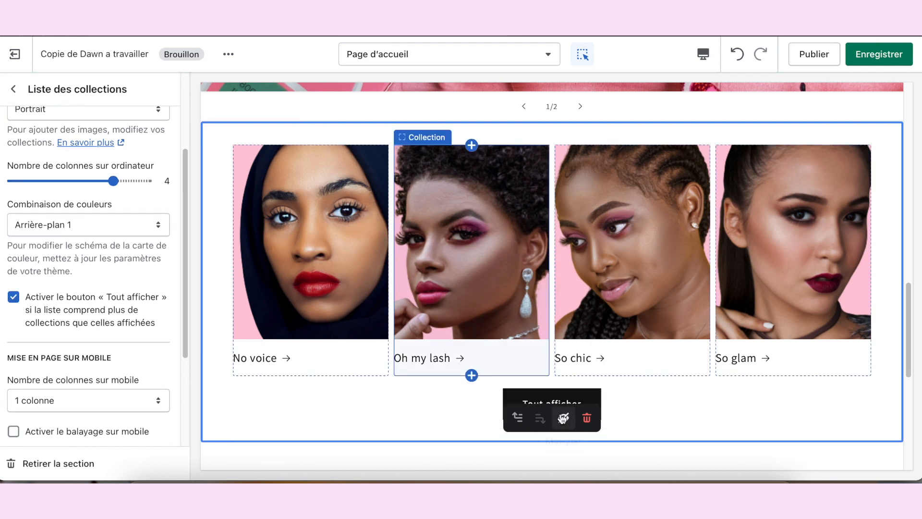
Step: Disable the collection list's « Tout afficher » button and switch the preview to Plein écran
{"action": "left_click", "coordinate": [13, 298]}
{"action": "left_click", "coordinate": [703, 54]}
{"action": "left_click", "coordinate": [713, 144]}
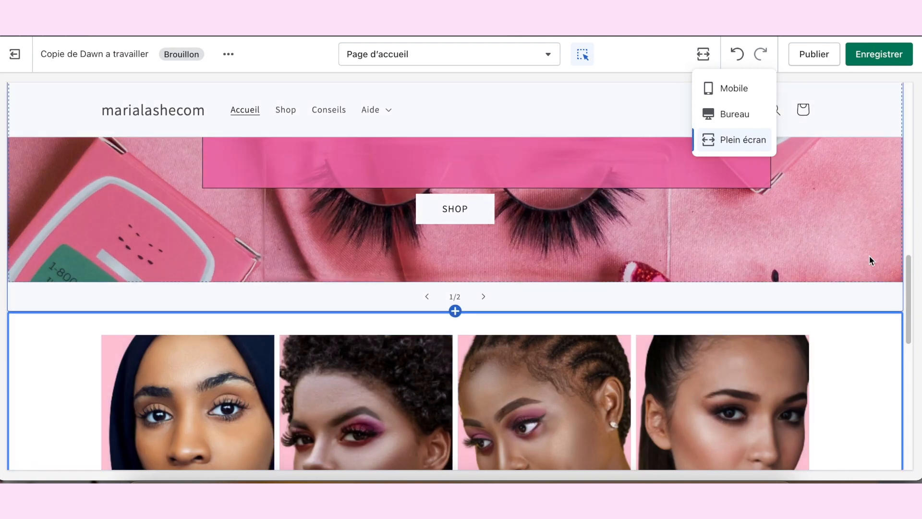
Step: Examine the order and layout of the featured products, slideshow and collection list on the home page
{"action": "scroll", "coordinate": [872, 257], "scroll_direction": "down", "scroll_amount": 4}
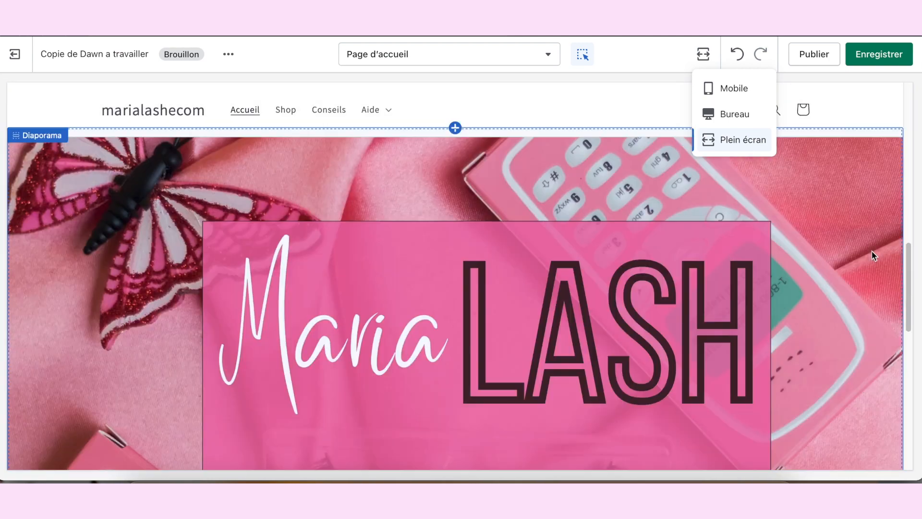
{"action": "scroll", "coordinate": [872, 257], "scroll_direction": "down", "scroll_amount": 4}
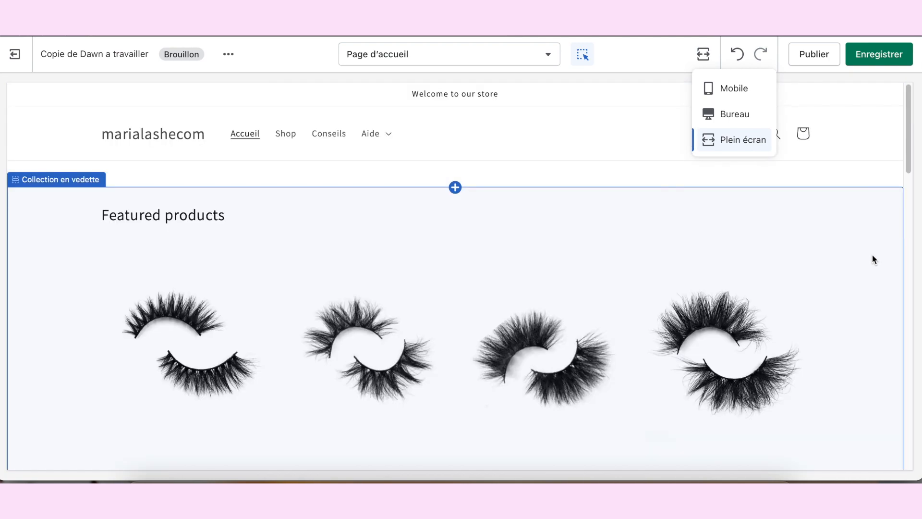
{"action": "scroll", "coordinate": [854, 236], "scroll_direction": "down", "scroll_amount": 1}
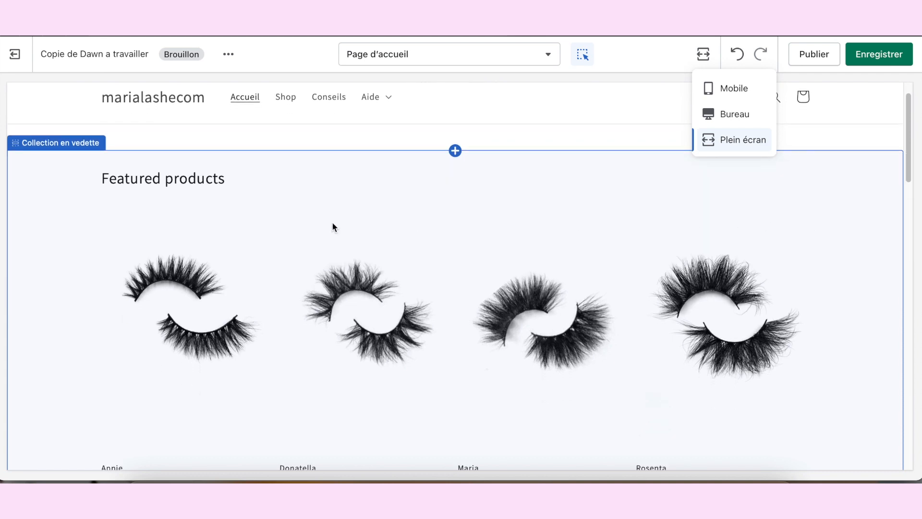
{"action": "scroll", "coordinate": [323, 188], "scroll_direction": "down", "scroll_amount": 14}
{"action": "scroll", "coordinate": [311, 182], "scroll_direction": "up", "scroll_amount": 5}
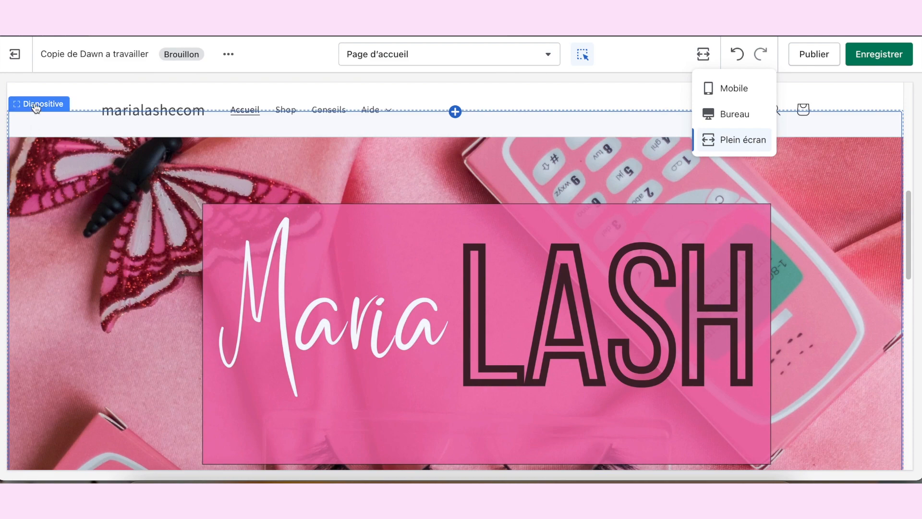
{"action": "scroll", "coordinate": [321, 258], "scroll_direction": "down", "scroll_amount": 6}
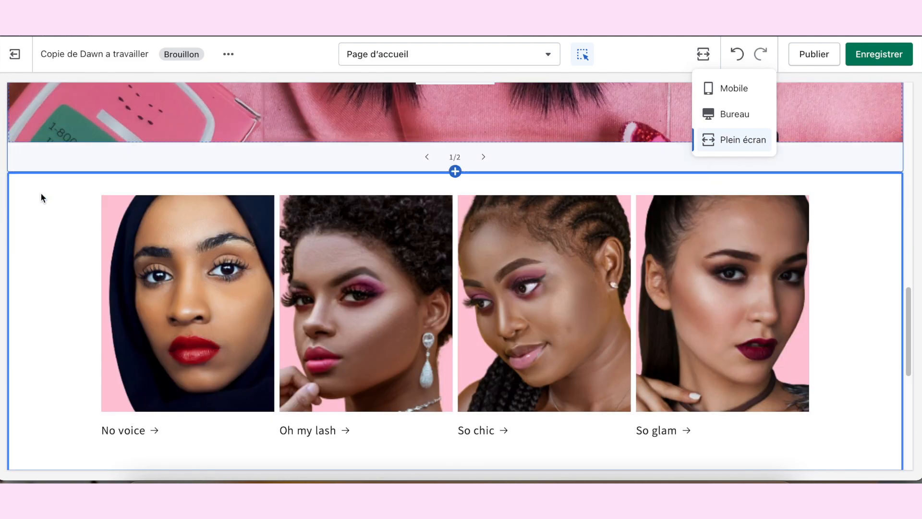
{"action": "scroll", "coordinate": [340, 307], "scroll_direction": "down", "scroll_amount": 4}
{"action": "scroll", "coordinate": [342, 308], "scroll_direction": "up", "scroll_amount": 7}
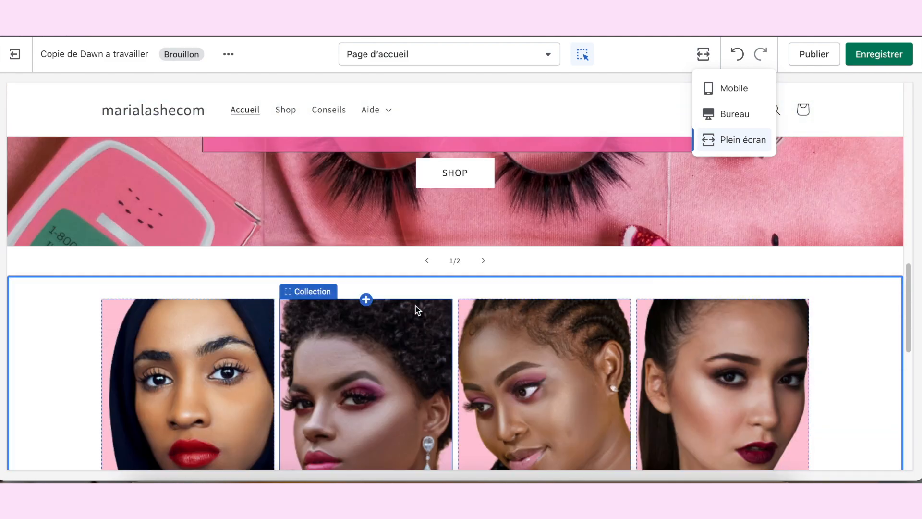
{"action": "scroll", "coordinate": [417, 310], "scroll_direction": "up", "scroll_amount": 3}
{"action": "scroll", "coordinate": [430, 319], "scroll_direction": "down", "scroll_amount": 8}
{"action": "scroll", "coordinate": [255, 254], "scroll_direction": "up", "scroll_amount": 3}
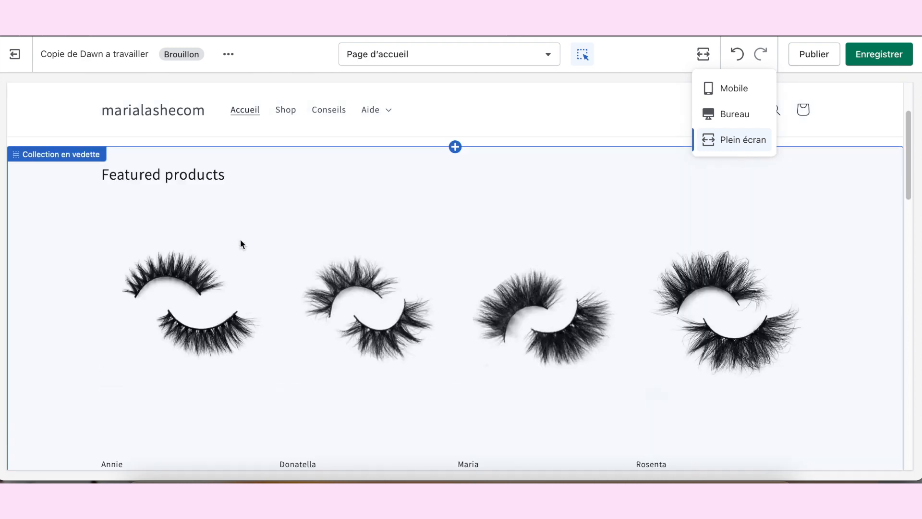
{"action": "scroll", "coordinate": [364, 200], "scroll_direction": "down", "scroll_amount": 6}
{"action": "scroll", "coordinate": [427, 196], "scroll_direction": "down", "scroll_amount": 6}
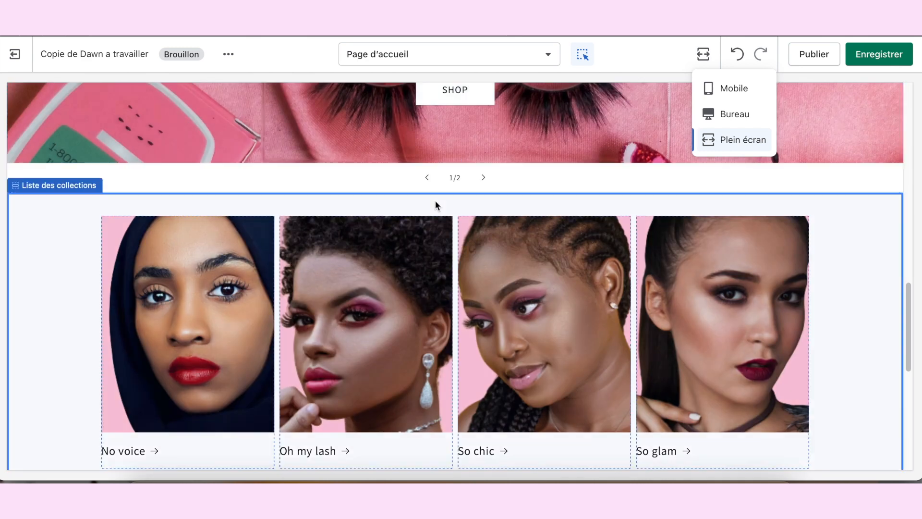
Step: Return to the Bureau preview and move the Collection en vedette section below Liste des collections
{"action": "left_click", "coordinate": [750, 114]}
{"action": "left_click", "coordinate": [14, 89]}
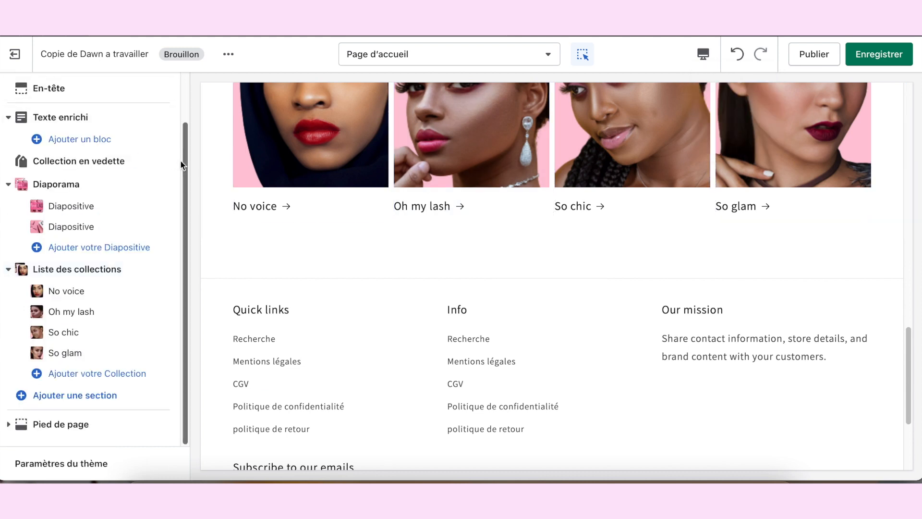
{"action": "scroll", "coordinate": [144, 249], "scroll_direction": "up", "scroll_amount": 2}
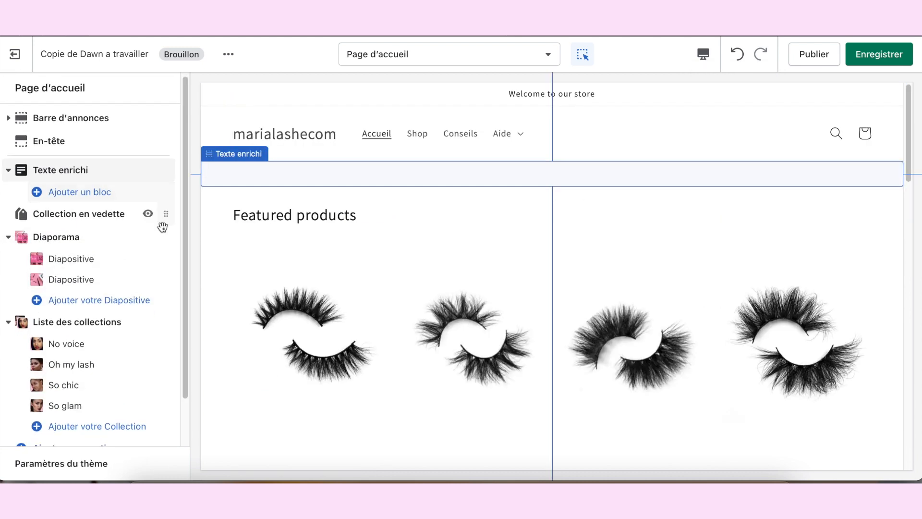
{"action": "scroll", "coordinate": [162, 227], "scroll_direction": "down", "scroll_amount": 1}
{"action": "scroll", "coordinate": [135, 221], "scroll_direction": "up", "scroll_amount": 1}
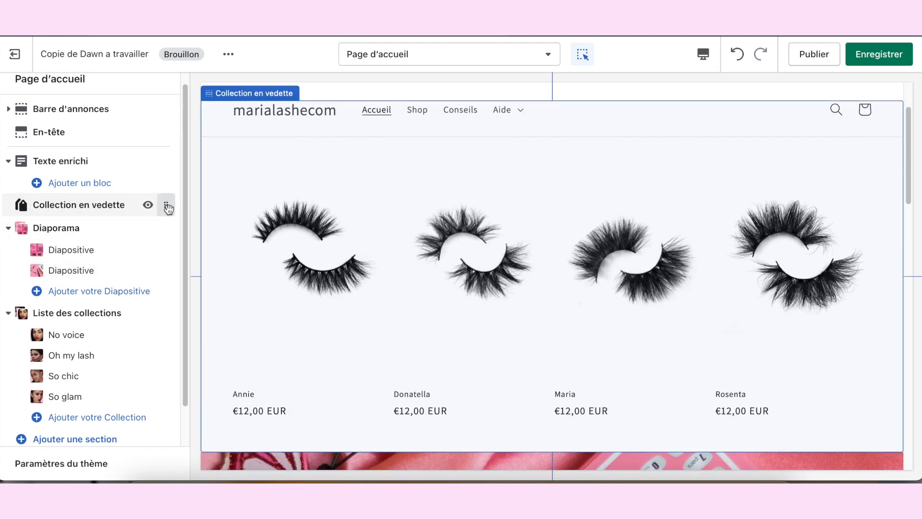
{"action": "left_click_drag", "start_coordinate": [167, 208], "coordinate": [147, 382]}
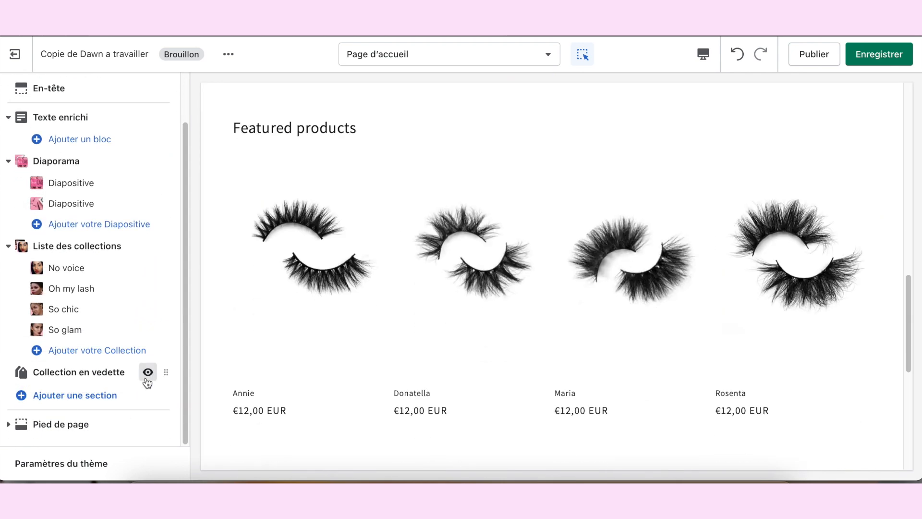
{"action": "scroll", "coordinate": [270, 239], "scroll_direction": "up", "scroll_amount": 2}
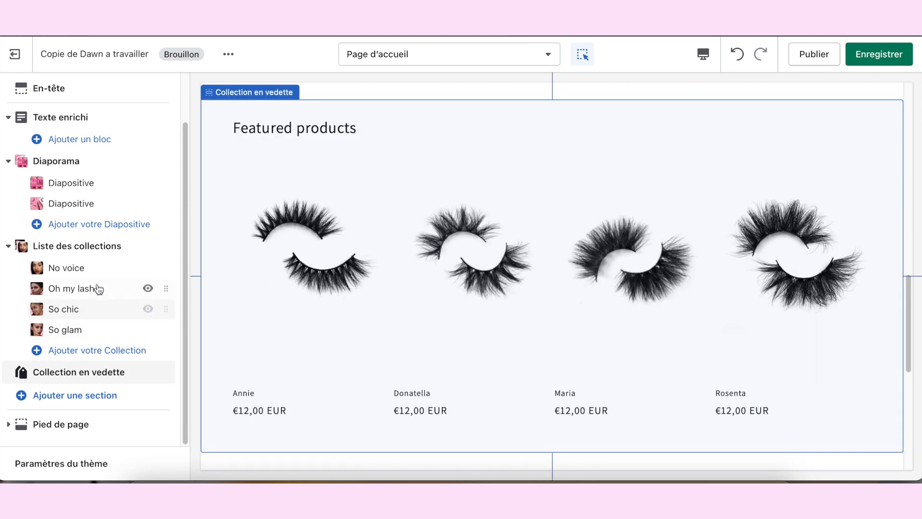
Step: Set the title of the Collection en vedette section to « Les extensions »
{"action": "left_click", "coordinate": [78, 373]}
{"action": "triple_click", "coordinate": [87, 142]}
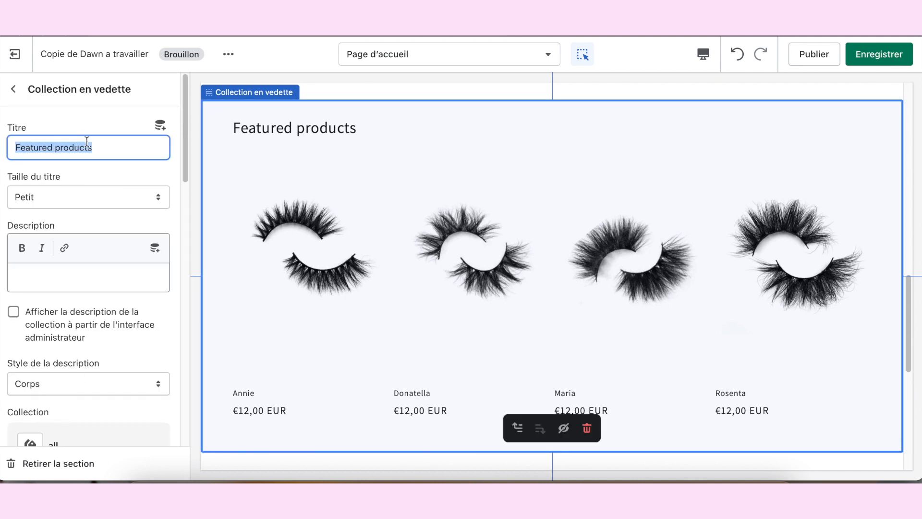
{"action": "type", "text": "L"}
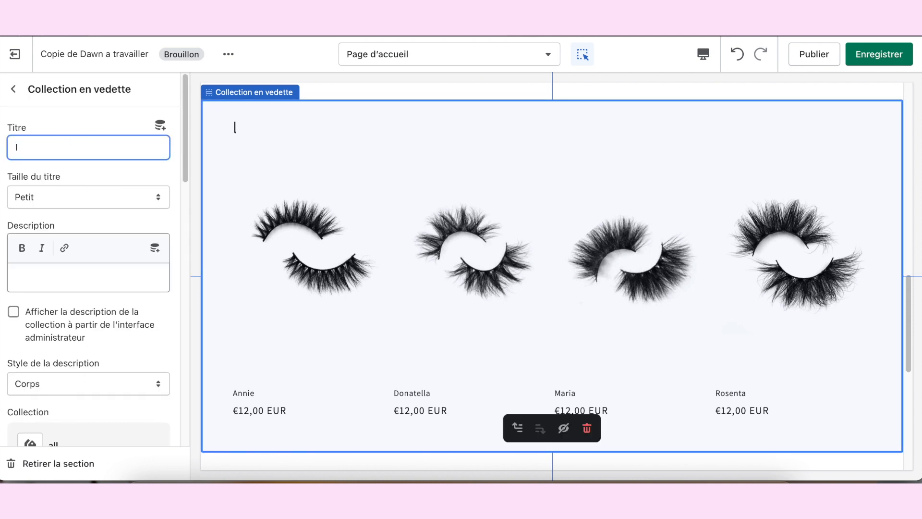
{"action": "type", "text": "es extensio"}
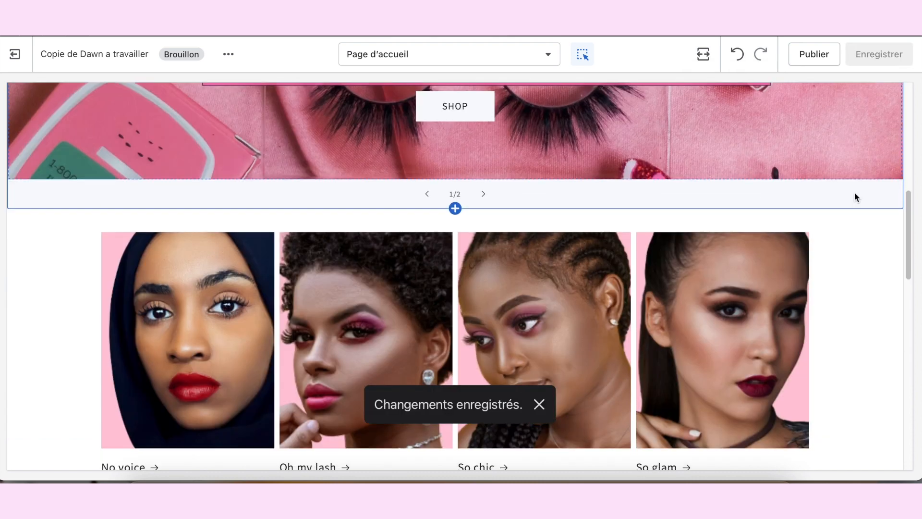
Step: Enable the quick-add button (« Activer le bouton d'ajout rapide ») for the Collection en vedette section and save the theme changes
{"action": "scroll", "coordinate": [857, 194], "scroll_direction": "down", "scroll_amount": 9}
{"action": "scroll", "coordinate": [857, 194], "scroll_direction": "up", "scroll_amount": 8}
{"action": "scroll", "coordinate": [857, 192], "scroll_direction": "up", "scroll_amount": 6}
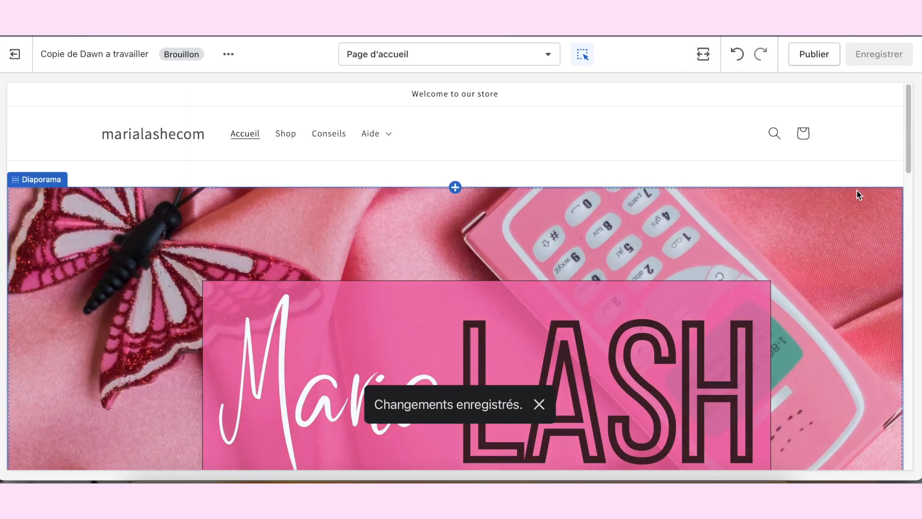
{"action": "scroll", "coordinate": [857, 194], "scroll_direction": "down", "scroll_amount": 6}
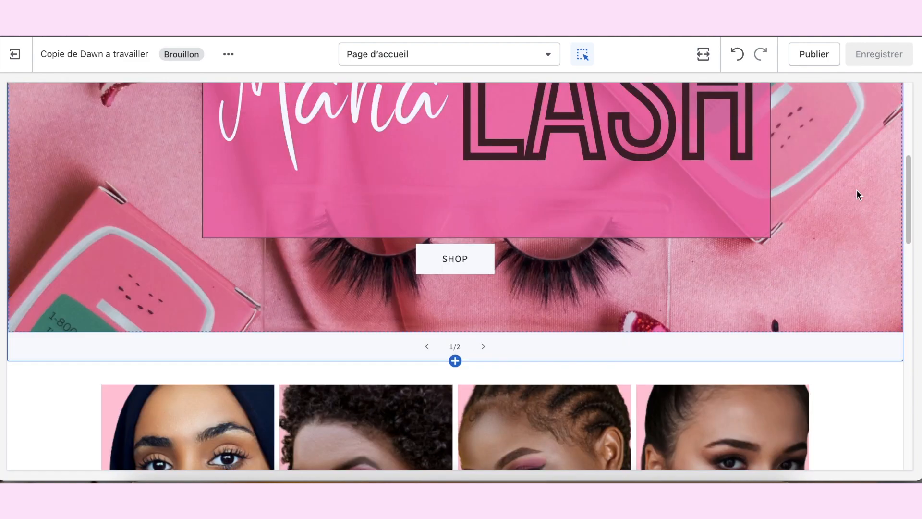
{"action": "scroll", "coordinate": [857, 197], "scroll_direction": "down", "scroll_amount": 5}
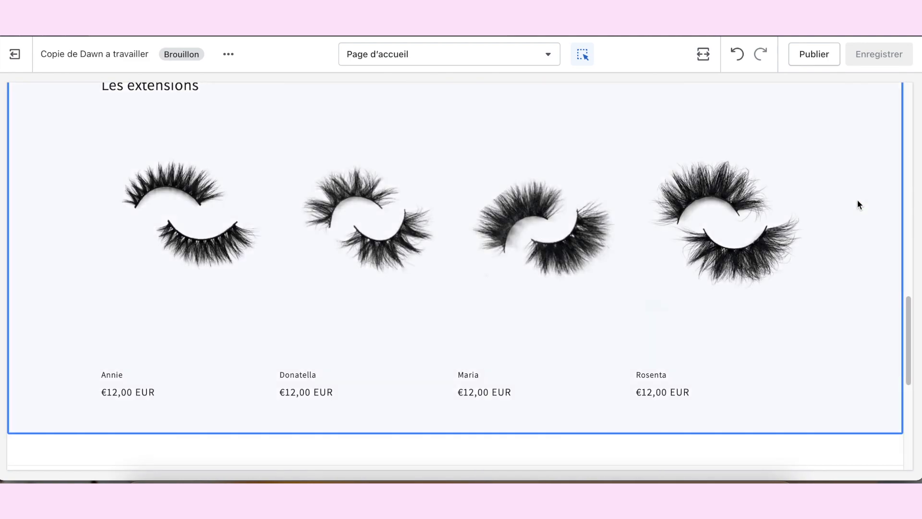
{"action": "left_click", "coordinate": [857, 201]}
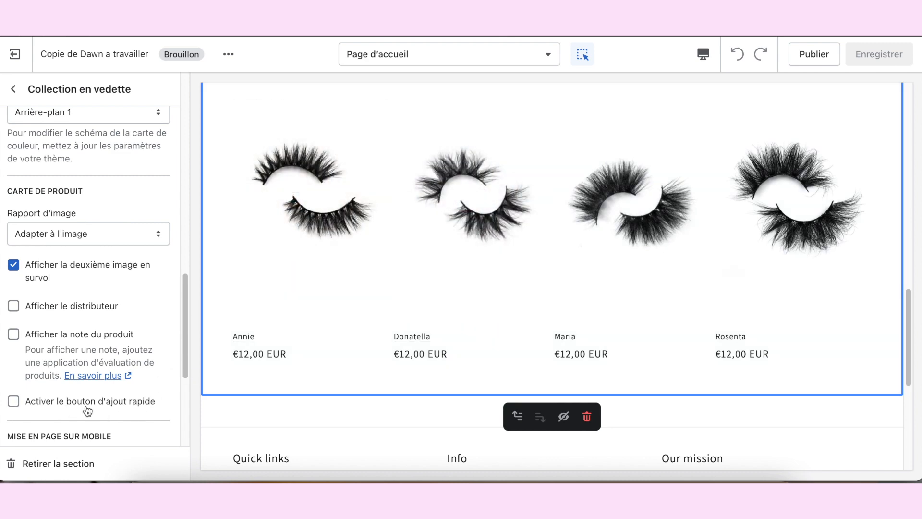
{"action": "left_click", "coordinate": [14, 402]}
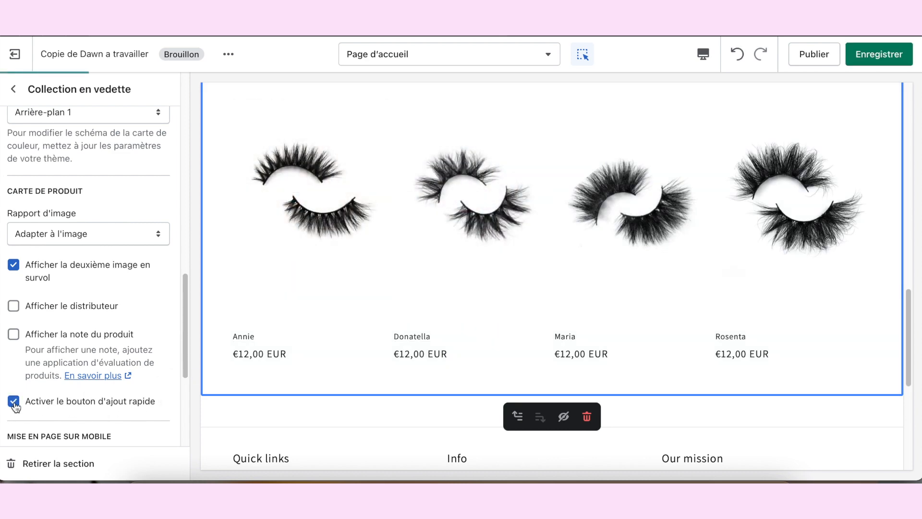
{"action": "scroll", "coordinate": [525, 270], "scroll_direction": "down", "scroll_amount": 2}
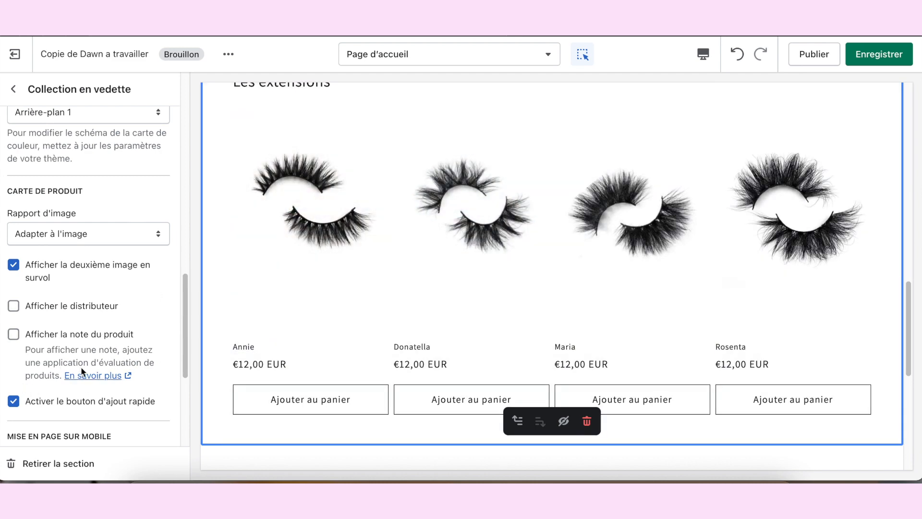
{"action": "left_click", "coordinate": [879, 54]}
Step: Add a Multicolonne section to the home page below the Collection en vedette section
{"action": "scroll", "coordinate": [359, 249], "scroll_direction": "down", "scroll_amount": 5}
{"action": "scroll", "coordinate": [315, 247], "scroll_direction": "up", "scroll_amount": 5}
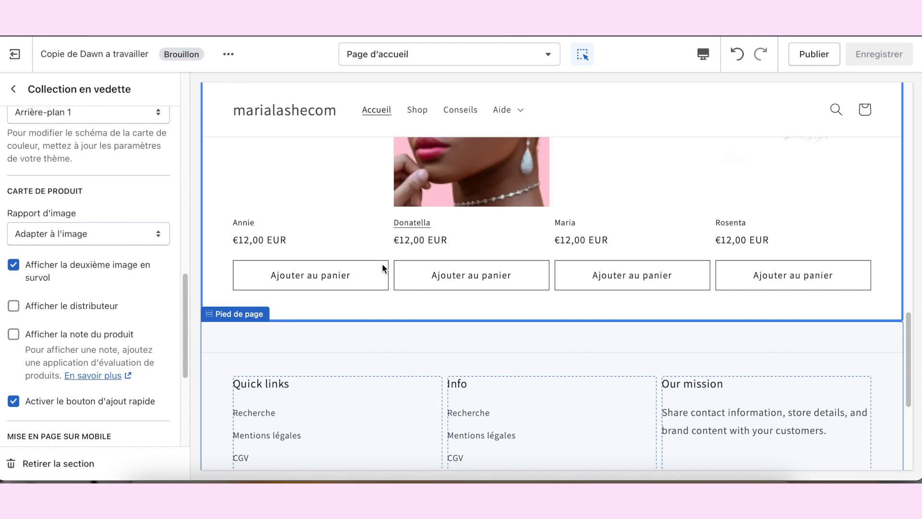
{"action": "scroll", "coordinate": [367, 290], "scroll_direction": "down", "scroll_amount": 2}
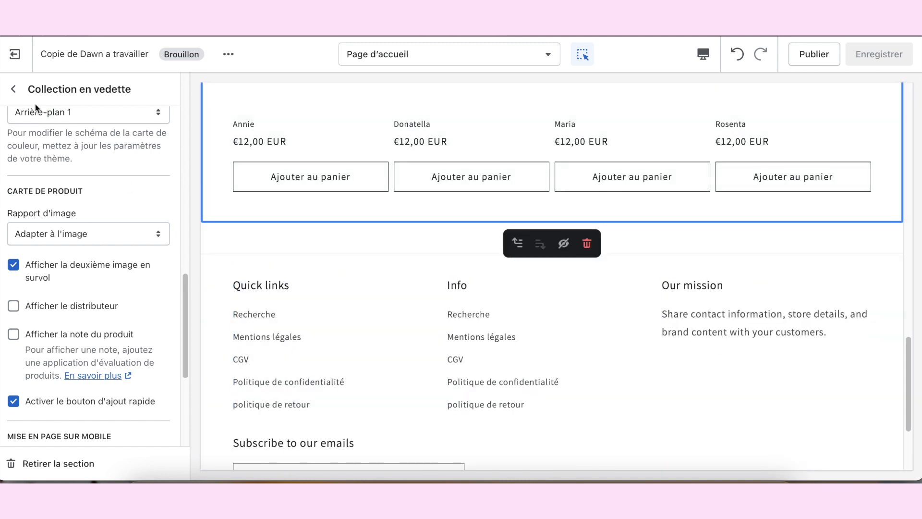
{"action": "left_click", "coordinate": [14, 88]}
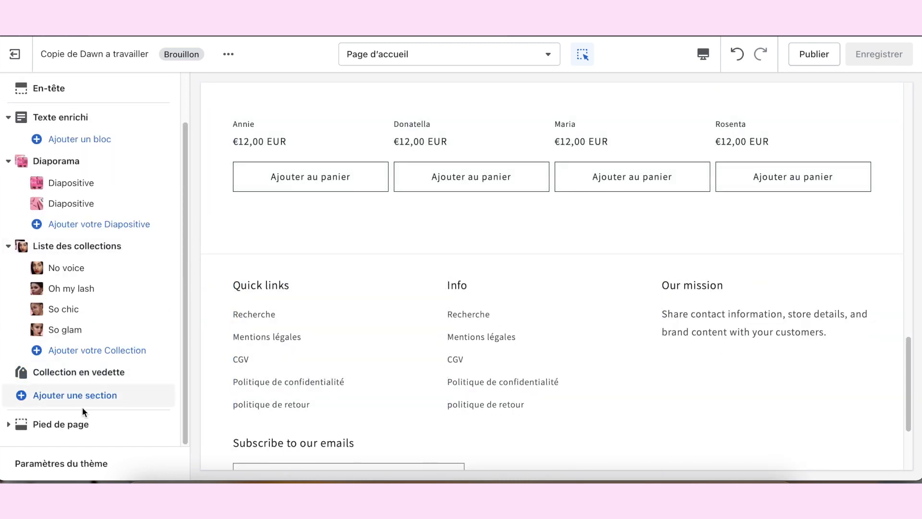
{"action": "left_click", "coordinate": [67, 401]}
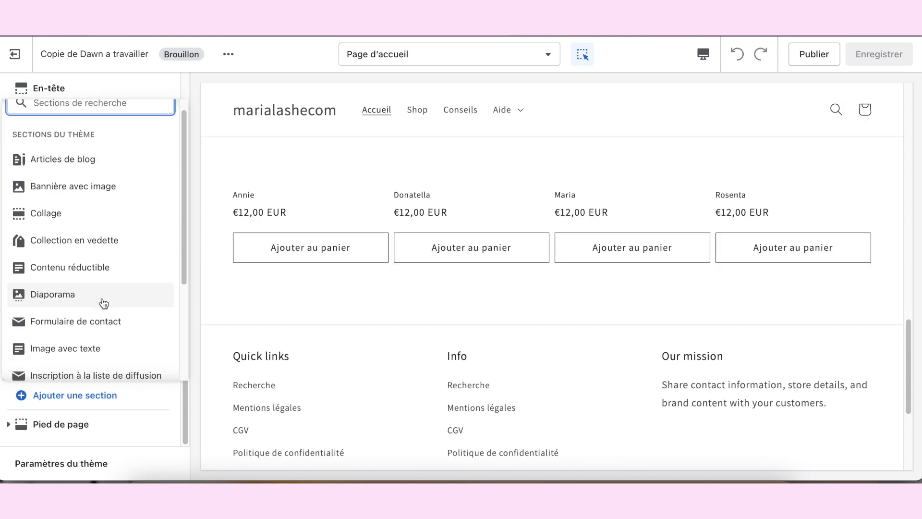
{"action": "scroll", "coordinate": [103, 303], "scroll_direction": "down", "scroll_amount": 2}
{"action": "left_click", "coordinate": [68, 355]}
{"action": "scroll", "coordinate": [62, 234], "scroll_direction": "down", "scroll_amount": 2}
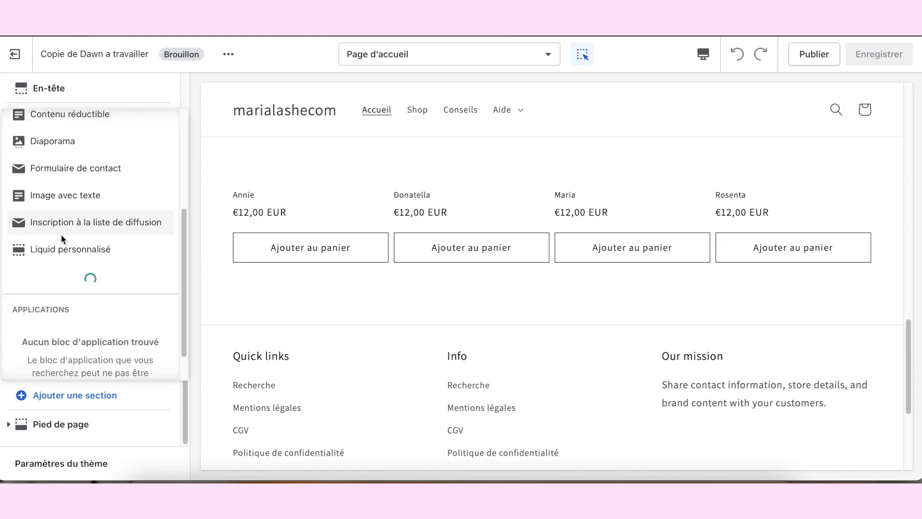
{"action": "scroll", "coordinate": [97, 244], "scroll_direction": "down", "scroll_amount": 2}
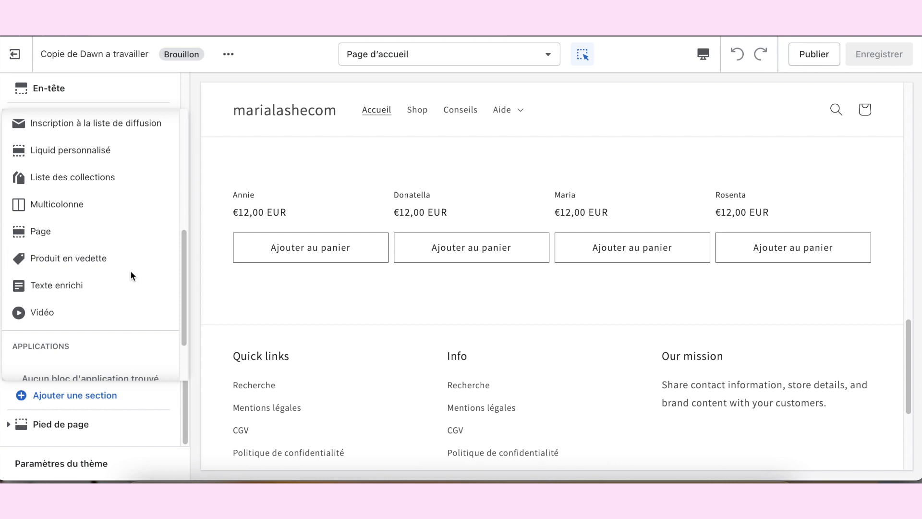
{"action": "left_click", "coordinate": [69, 207]}
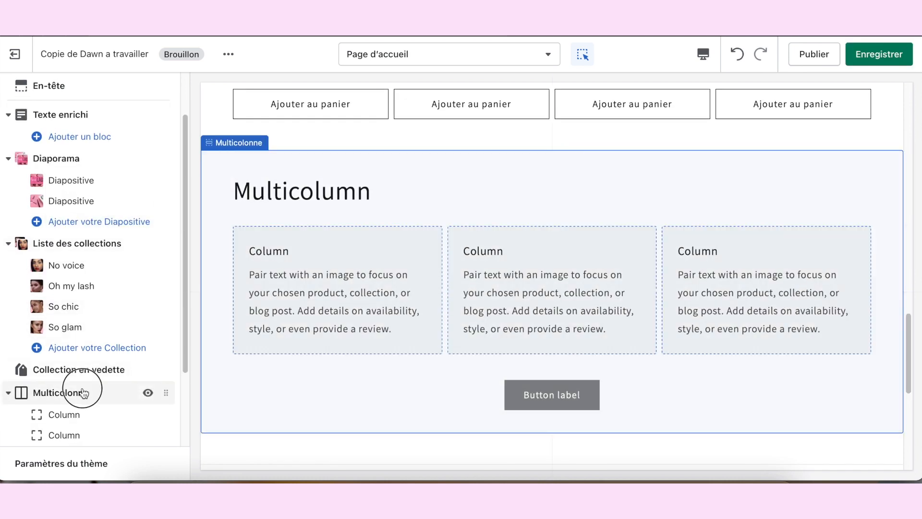
Step: Set the Multicolonne section's title to « Nos stars ont valides »
{"action": "left_click", "coordinate": [85, 390]}
{"action": "double_click", "coordinate": [93, 135]}
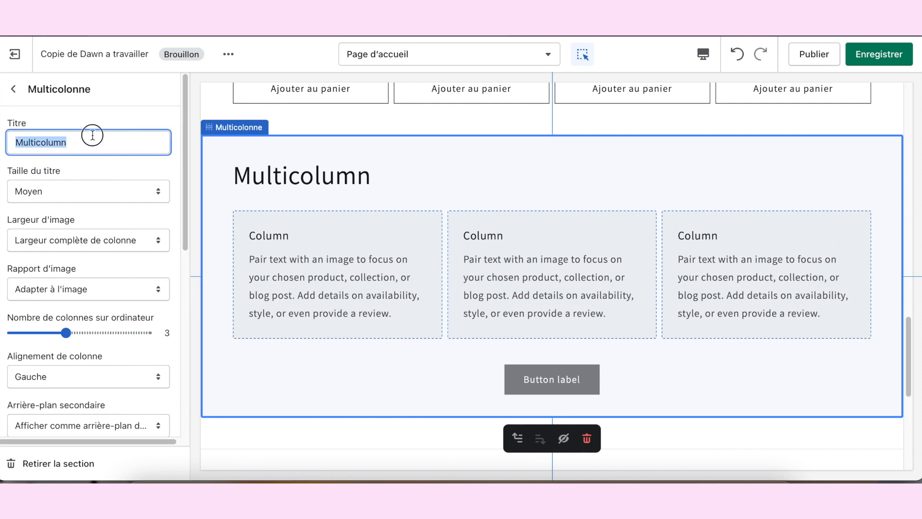
{"action": "type", "text": "Nos stars"}
{"action": "type", "text": " l'ont a"}
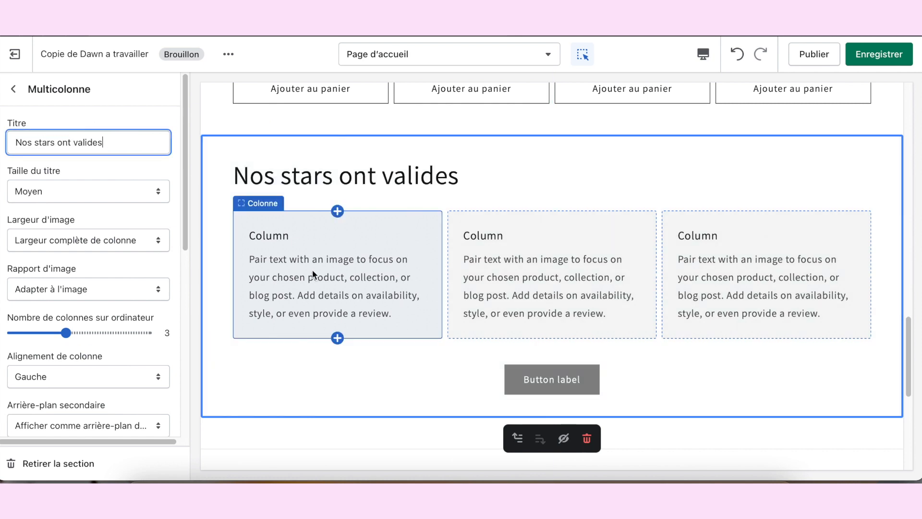
Step: Clear the first column's description and set its image to the photo of the woman in the pink feathered outfit
{"action": "left_click", "coordinate": [316, 276]}
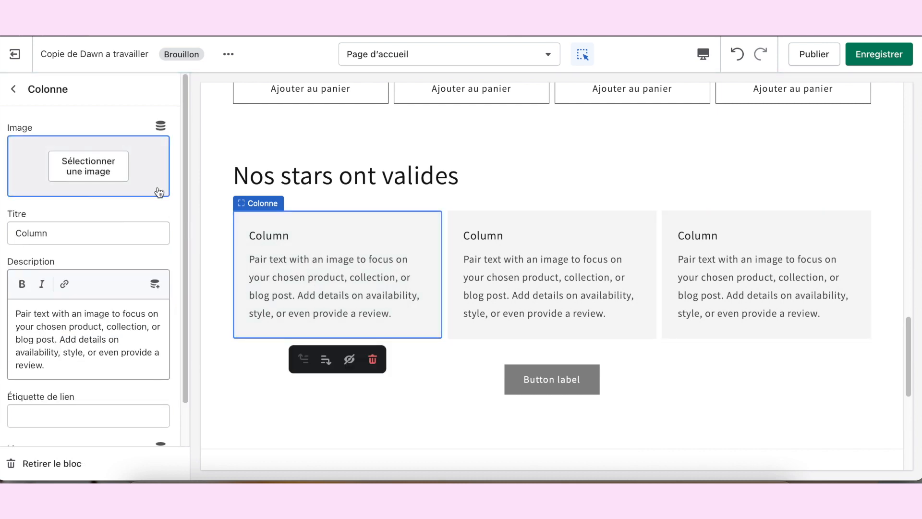
{"action": "triple_click", "coordinate": [104, 339]}
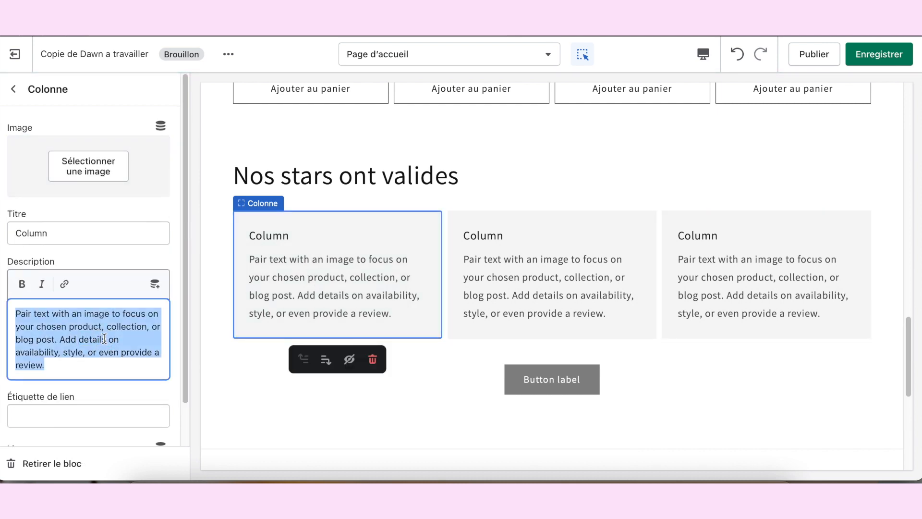
{"action": "key", "text": "BackSpace"}
{"action": "triple_click", "coordinate": [98, 225]}
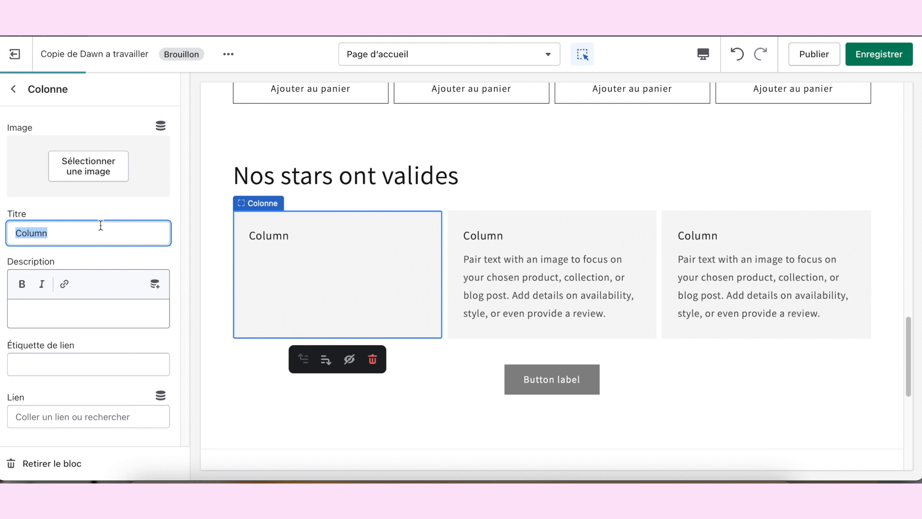
{"action": "left_click", "coordinate": [86, 161]}
{"action": "scroll", "coordinate": [94, 178], "scroll_direction": "down", "scroll_amount": 3}
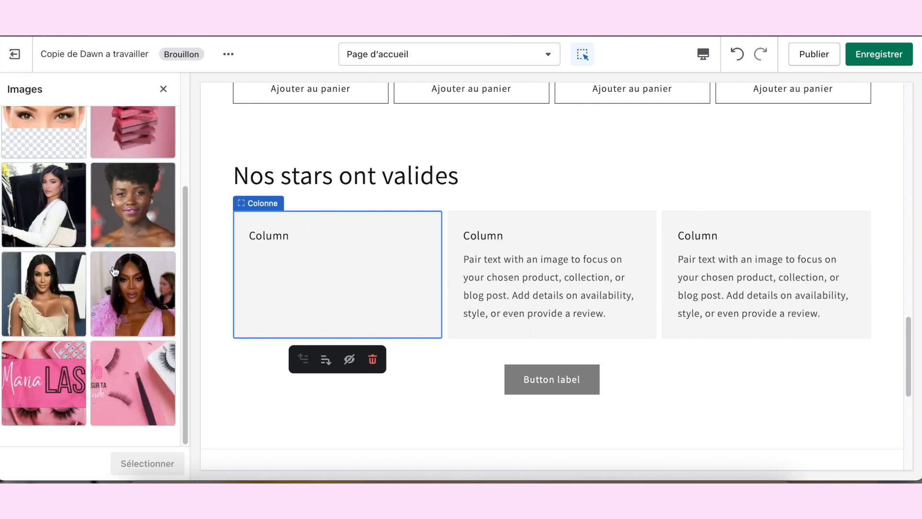
{"action": "left_click", "coordinate": [154, 321]}
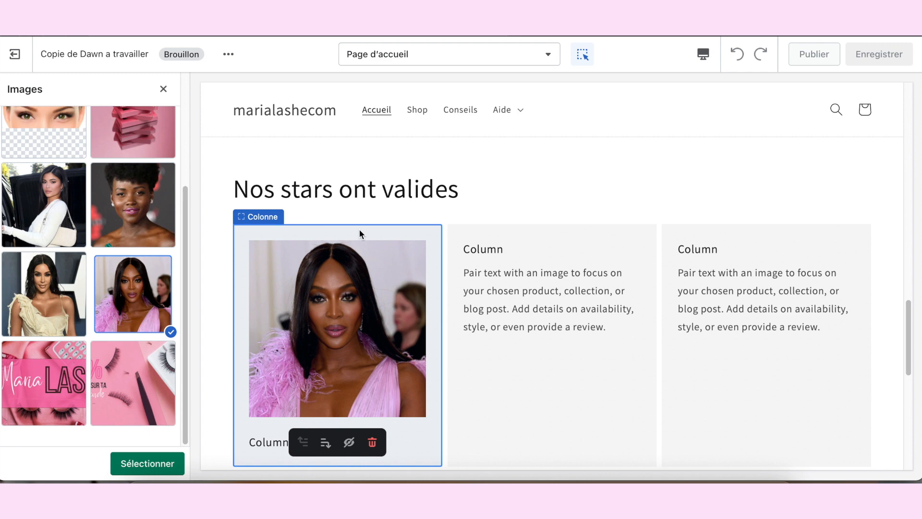
{"action": "scroll", "coordinate": [360, 230], "scroll_direction": "down", "scroll_amount": 1}
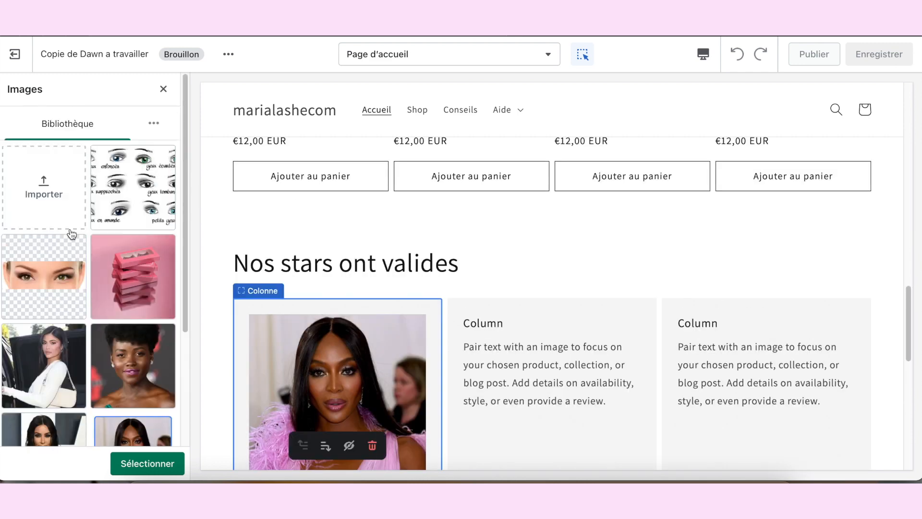
{"action": "left_click", "coordinate": [144, 464]}
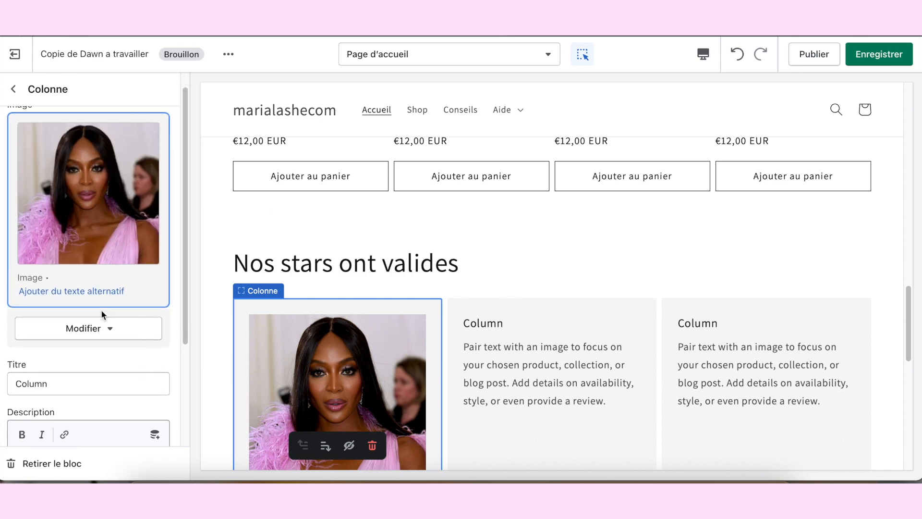
Step: Clear the title of the first column in the Multicolonne section
{"action": "scroll", "coordinate": [97, 299], "scroll_direction": "down", "scroll_amount": 3}
{"action": "left_click", "coordinate": [76, 265]}
{"action": "double_click", "coordinate": [77, 265]}
{"action": "key", "text": "BackSpace"}
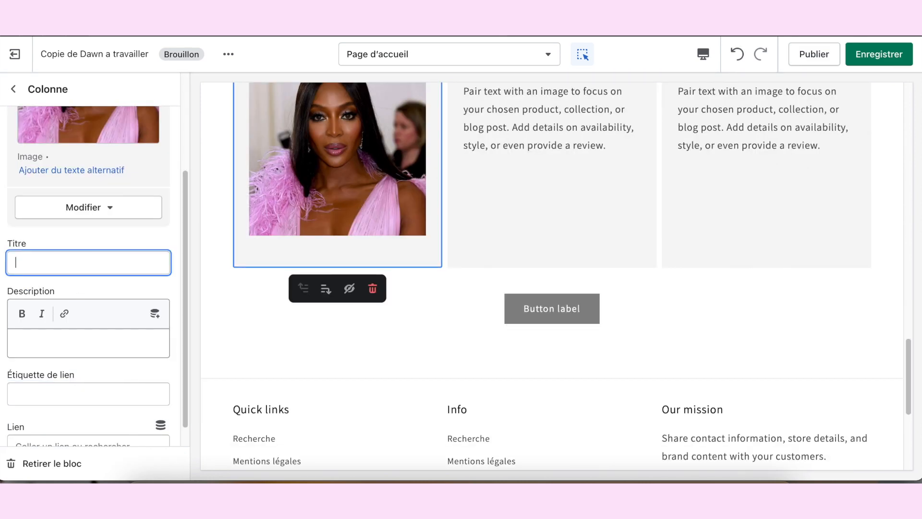
Step: Set the first column's link label to « Naomie Campbell » and link it to the Annie product
{"action": "scroll", "coordinate": [67, 336], "scroll_direction": "down", "scroll_amount": 1}
{"action": "left_click", "coordinate": [60, 373]}
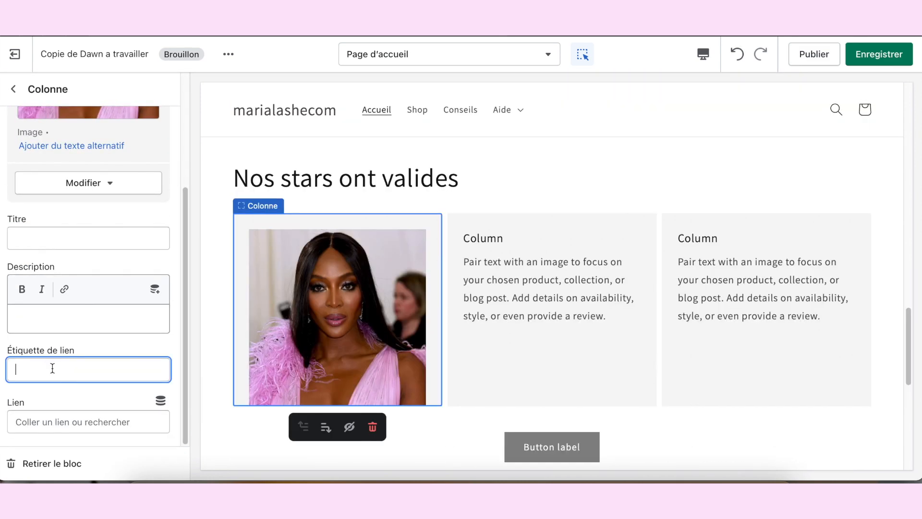
{"action": "type", "text": "Naomie Campbelle"}
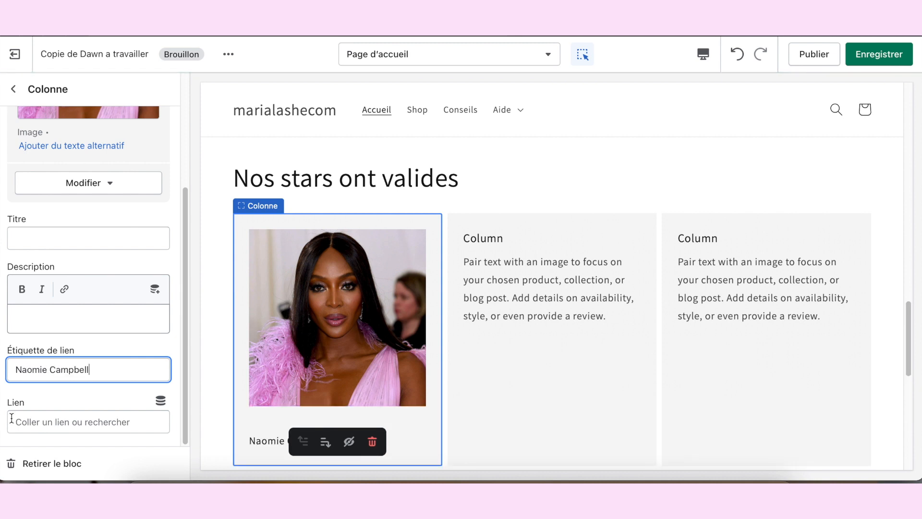
{"action": "left_click", "coordinate": [47, 426]}
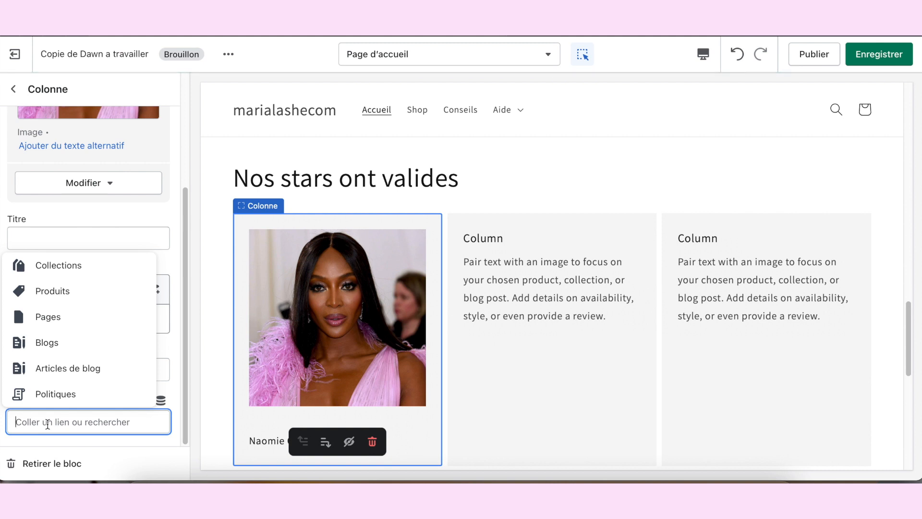
{"action": "left_click", "coordinate": [28, 292]}
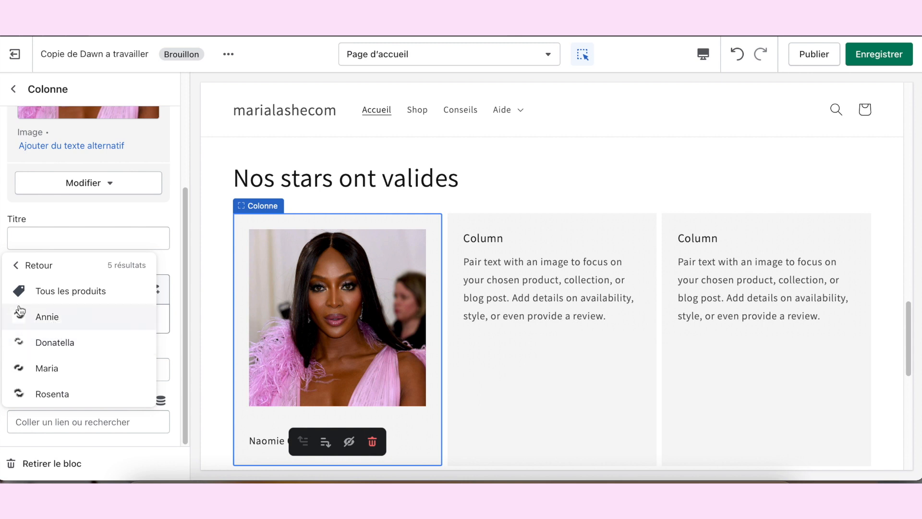
{"action": "left_click", "coordinate": [77, 319]}
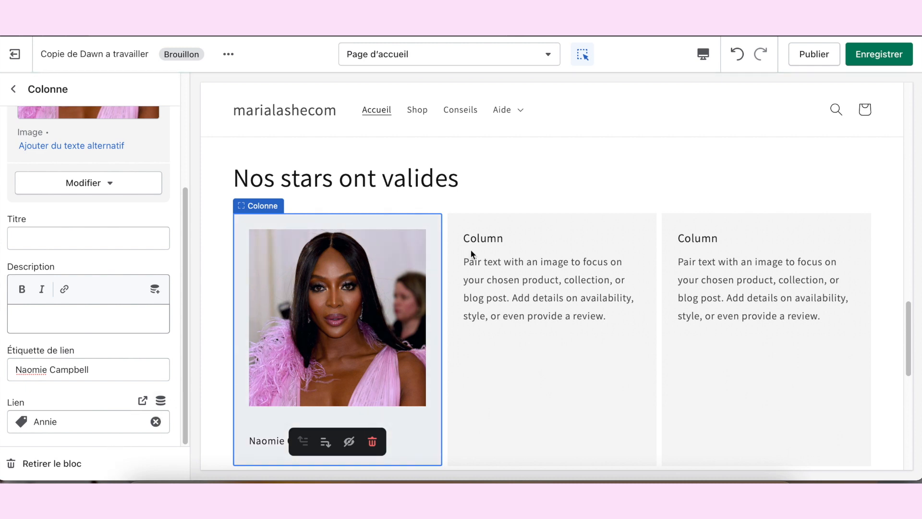
Step: Give the second column the photo of the woman in white beside a black car, and clear its title and description
{"action": "left_click", "coordinate": [534, 174]}
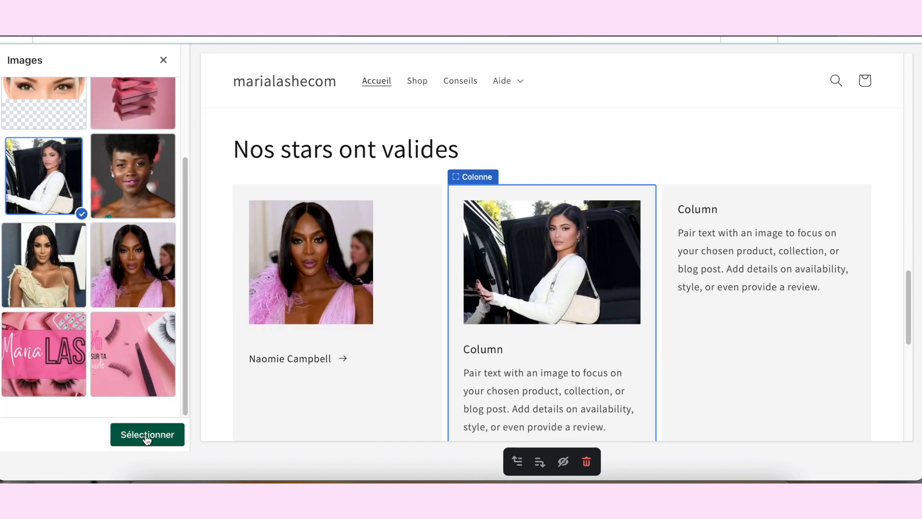
{"action": "left_click", "coordinate": [147, 439]}
{"action": "scroll", "coordinate": [106, 311], "scroll_direction": "down", "scroll_amount": 3}
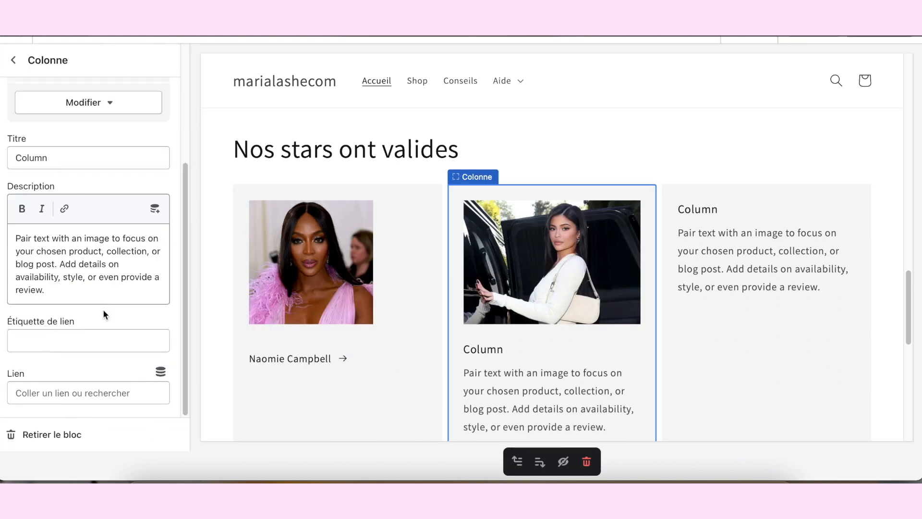
{"action": "double_click", "coordinate": [80, 151]}
{"action": "key", "text": "BackSpace"}
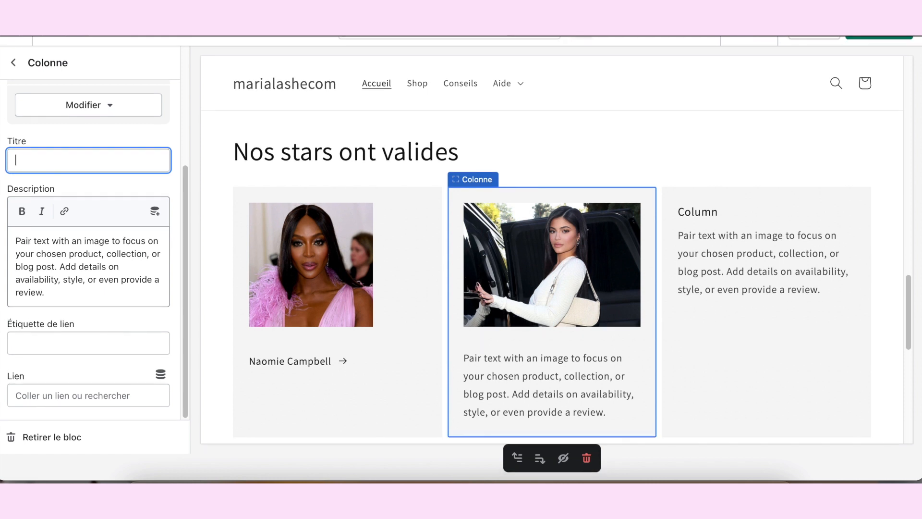
{"action": "triple_click", "coordinate": [123, 267]}
{"action": "key", "text": "BackSpace"}
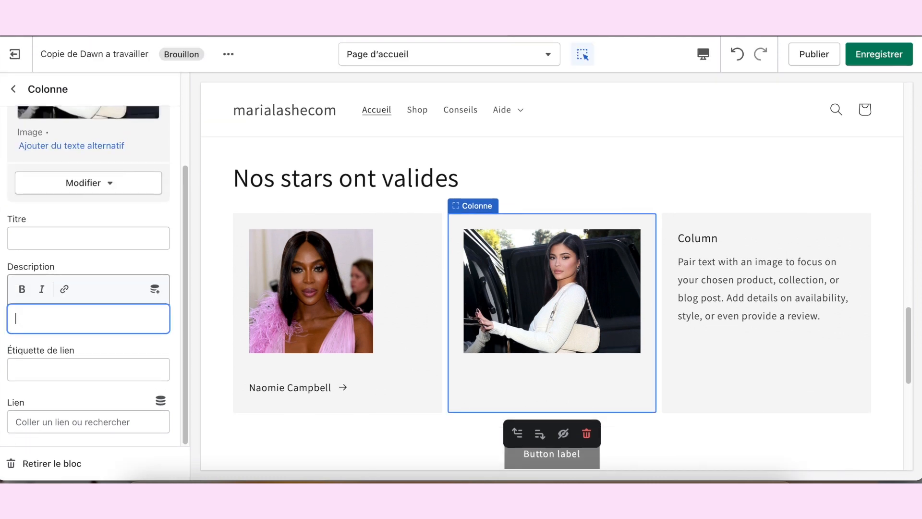
Step: Set the second column's link label to « Kylie Jenner » and link it to the Donatella product
{"action": "left_click", "coordinate": [73, 371]}
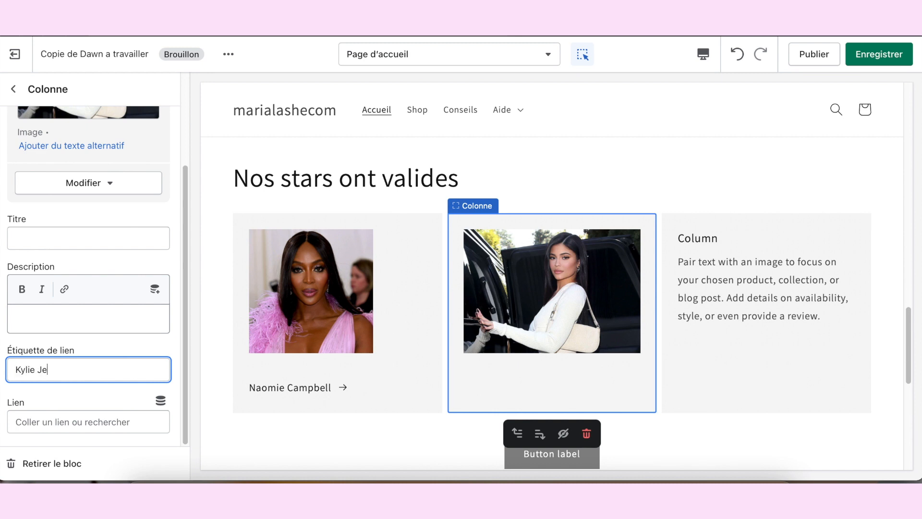
{"action": "left_click", "coordinate": [57, 420]}
{"action": "left_click", "coordinate": [66, 299]}
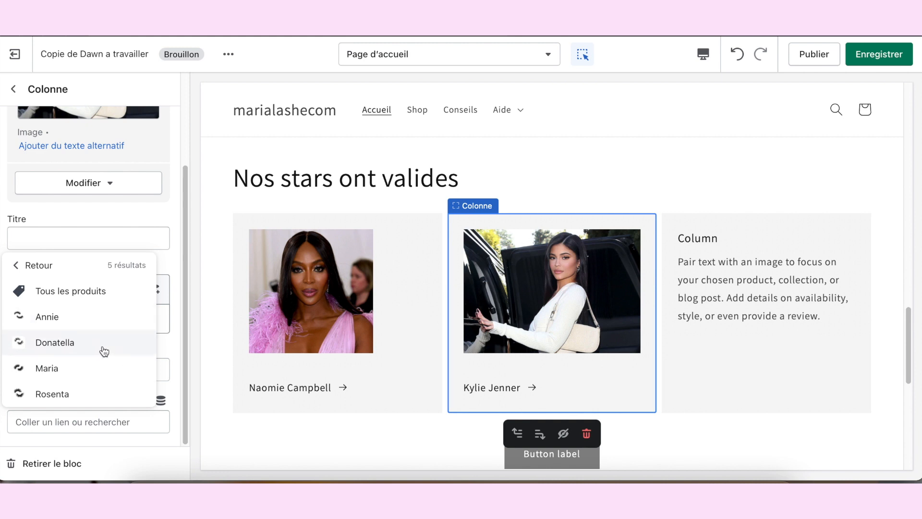
{"action": "left_click", "coordinate": [85, 344]}
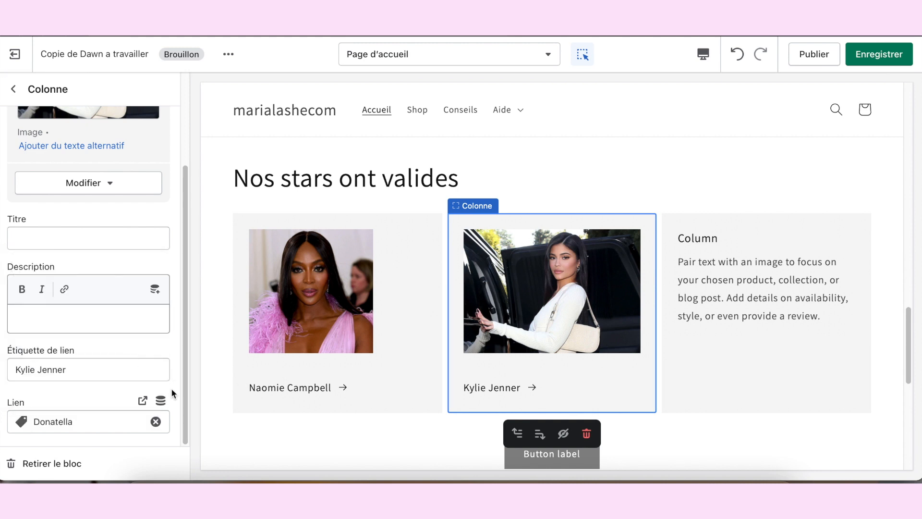
Step: Clear the description and title of the third column in the Multicolonne section
{"action": "left_click", "coordinate": [712, 278]}
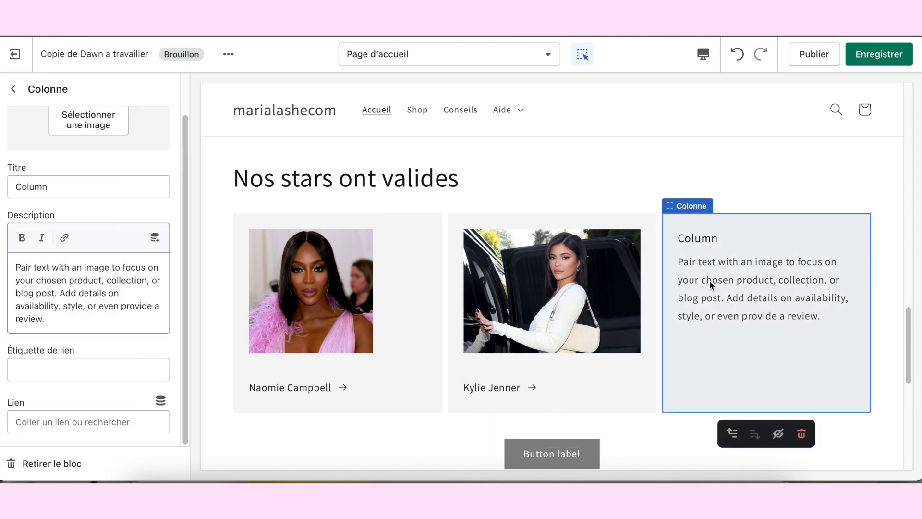
{"action": "triple_click", "coordinate": [87, 285]}
{"action": "key", "text": "BackSpace"}
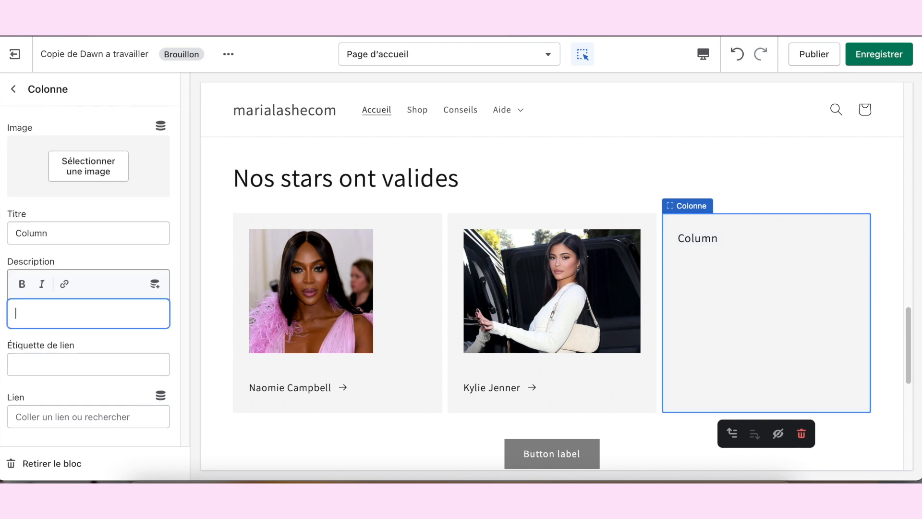
{"action": "triple_click", "coordinate": [83, 232]}
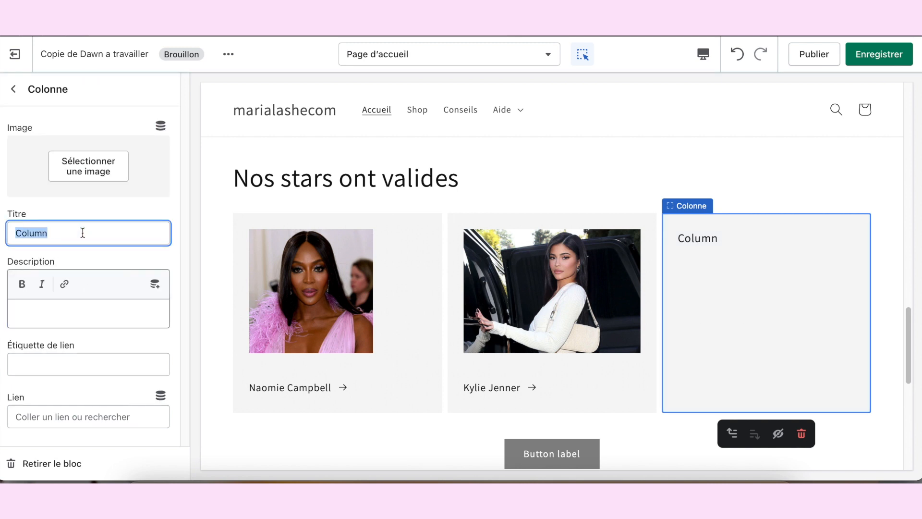
{"action": "key", "text": "BackSpace"}
Step: Set the third column's image to the library photo of the short-haired woman in the green top
{"action": "left_click", "coordinate": [91, 195]}
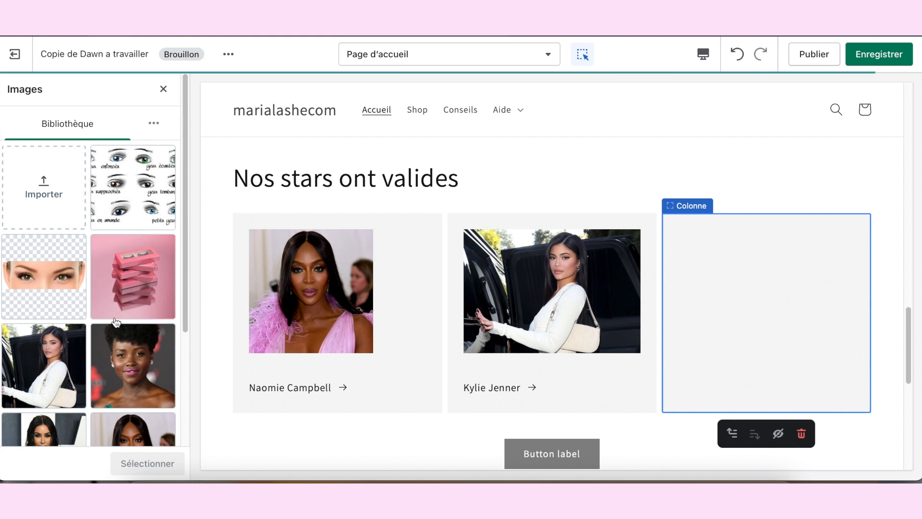
{"action": "left_click", "coordinate": [125, 366]}
{"action": "left_click", "coordinate": [147, 463]}
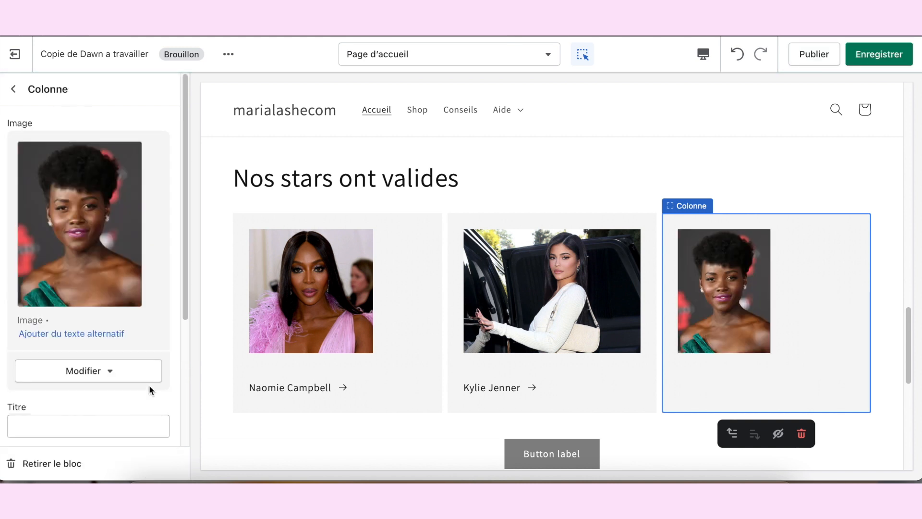
Step: Set the third column's link label to « Lupita » and link it to the Maria product
{"action": "scroll", "coordinate": [77, 374], "scroll_direction": "down", "scroll_amount": 4}
{"action": "left_click", "coordinate": [54, 366]}
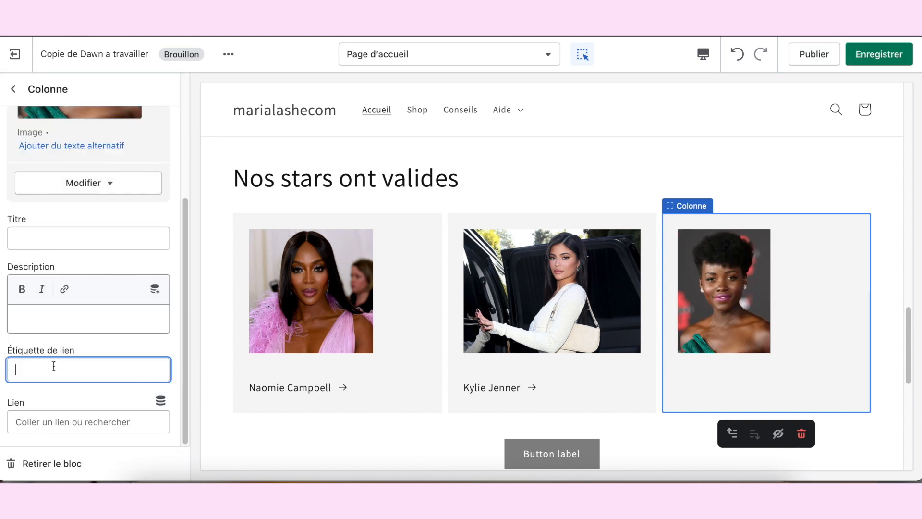
{"action": "type", "text": "Luptia"}
{"action": "key", "text": "BackSpace"}
{"action": "key", "text": "BackSpace"}
{"action": "key", "text": "BackSpace"}
{"action": "type", "text": "ita"}
{"action": "left_click", "coordinate": [46, 422]}
{"action": "left_click", "coordinate": [67, 317]}
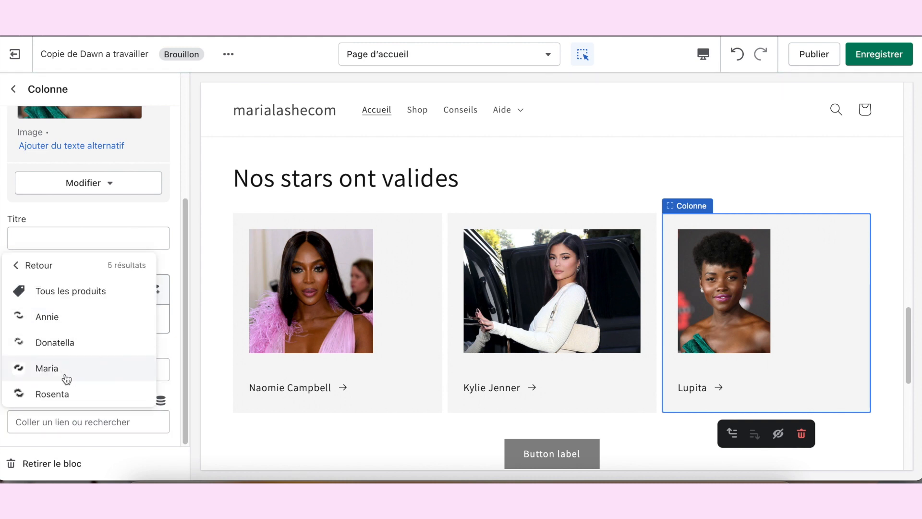
{"action": "left_click", "coordinate": [58, 371]}
{"action": "left_click", "coordinate": [14, 89]}
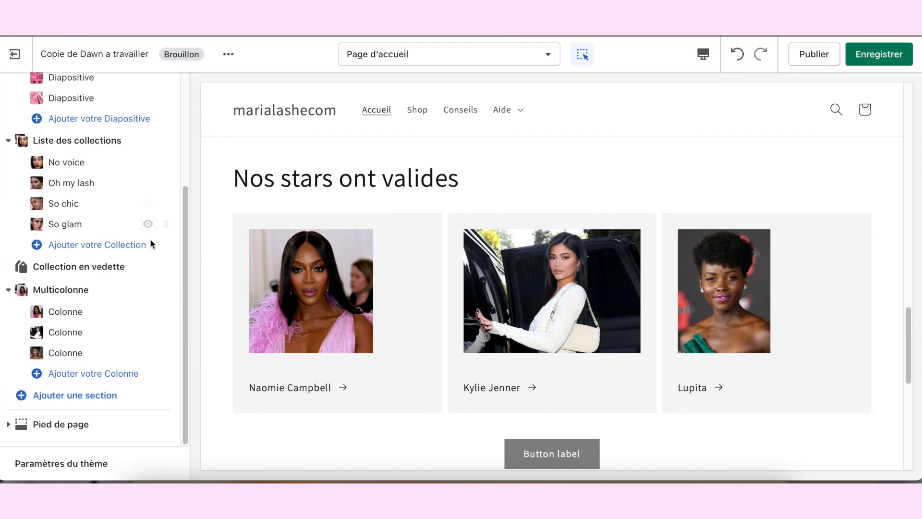
Step: Add a fourth column to the Multicolonne section and clear its default description and title
{"action": "left_click", "coordinate": [94, 377]}
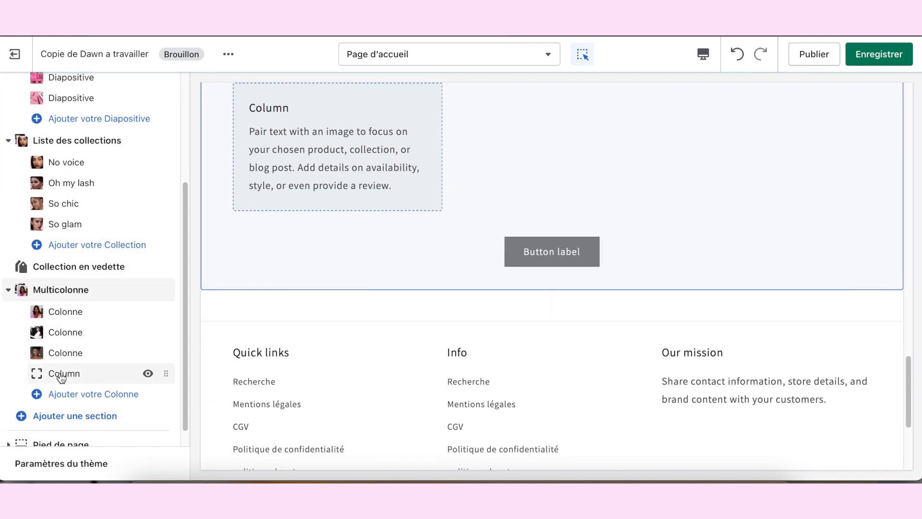
{"action": "left_click", "coordinate": [61, 375]}
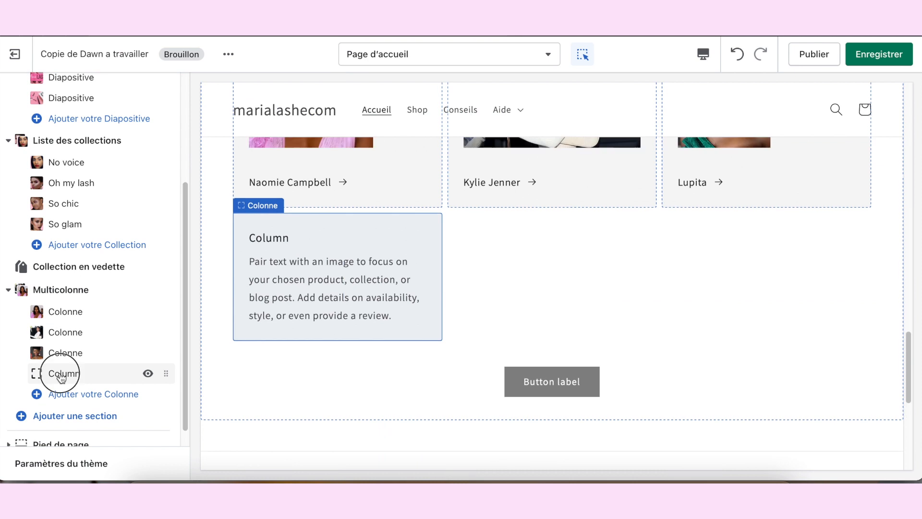
{"action": "double_click", "coordinate": [50, 339]}
{"action": "triple_click", "coordinate": [67, 325]}
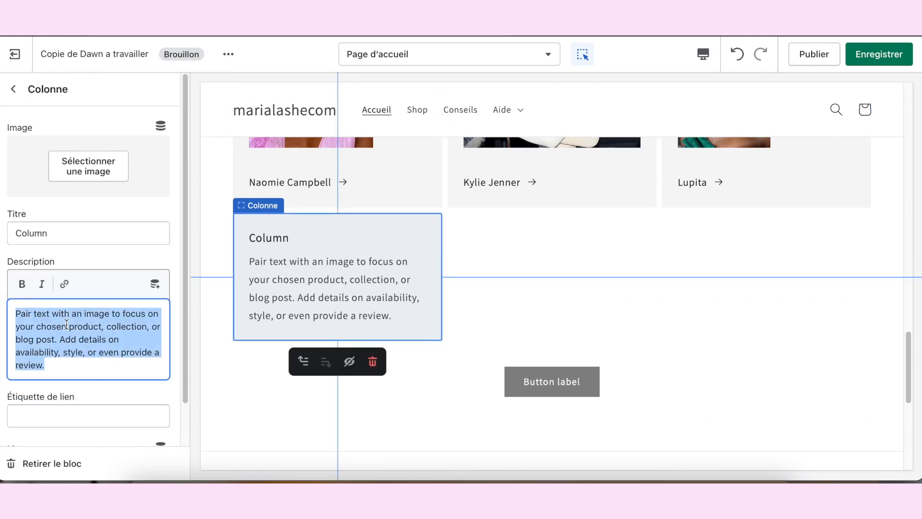
{"action": "key", "text": "BackSpace"}
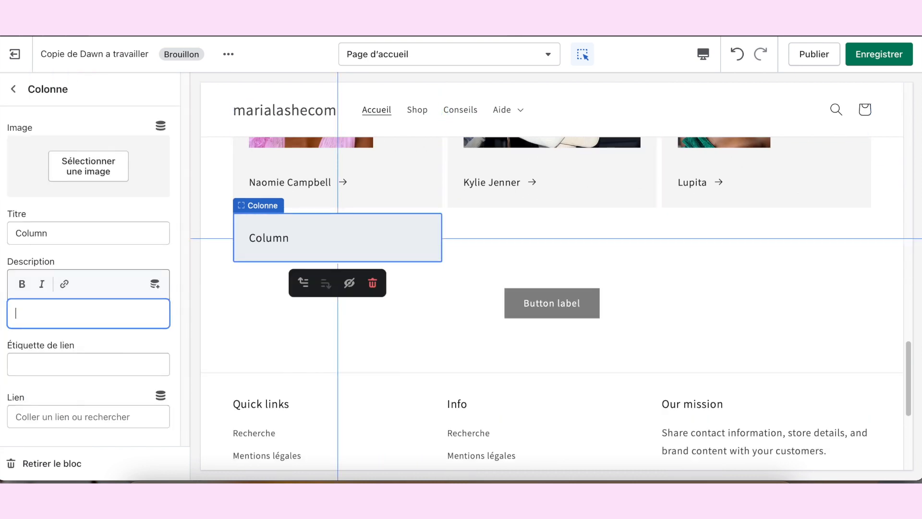
{"action": "double_click", "coordinate": [62, 236]}
{"action": "key", "text": "BackSpace"}
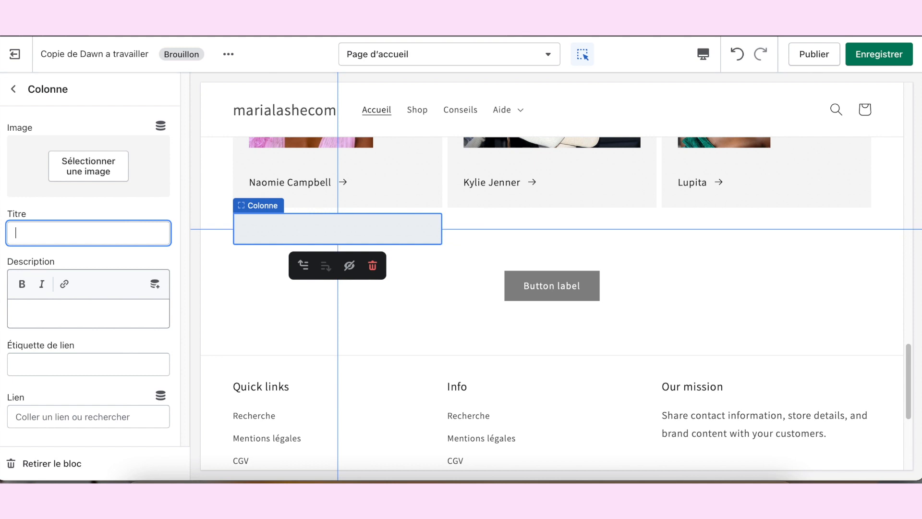
Step: Set the fourth column's image to the library photo of the woman in the cream ruffled dress
{"action": "left_click", "coordinate": [69, 161]}
{"action": "scroll", "coordinate": [45, 336], "scroll_direction": "down", "scroll_amount": 2}
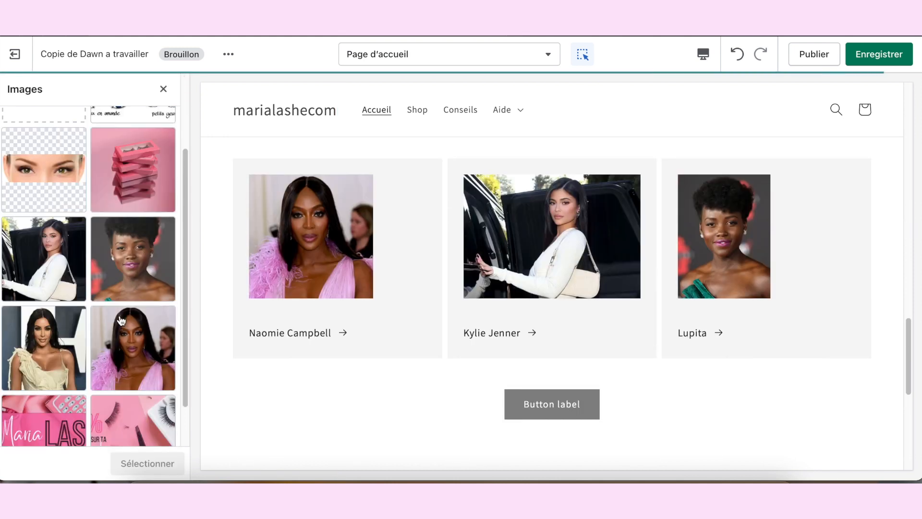
{"action": "left_click", "coordinate": [45, 359]}
{"action": "left_click", "coordinate": [164, 460]}
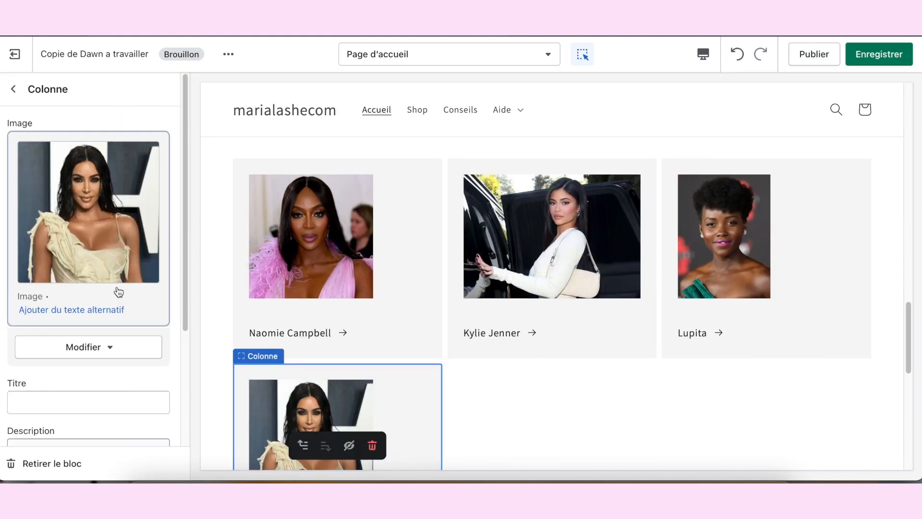
Step: Set the fourth column's link label to « Kim kardashian » and link it to the Rosenta product
{"action": "scroll", "coordinate": [73, 377], "scroll_direction": "down", "scroll_amount": 3}
{"action": "left_click", "coordinate": [60, 368]}
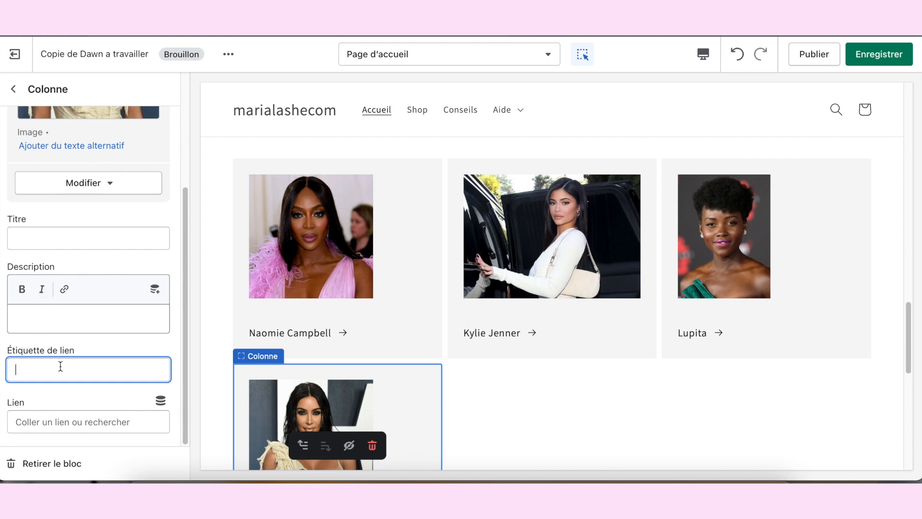
{"action": "type", "text": "Kim kardashian"}
{"action": "left_click", "coordinate": [57, 422]}
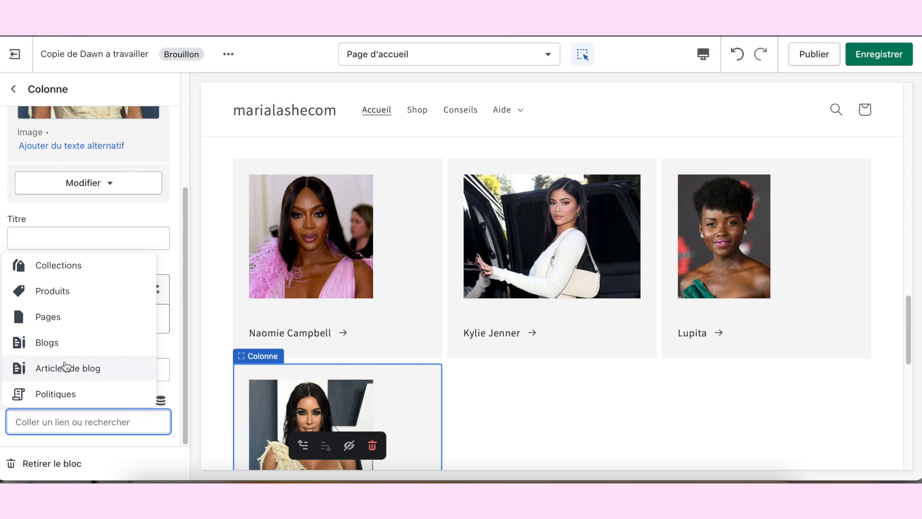
{"action": "left_click", "coordinate": [56, 292]}
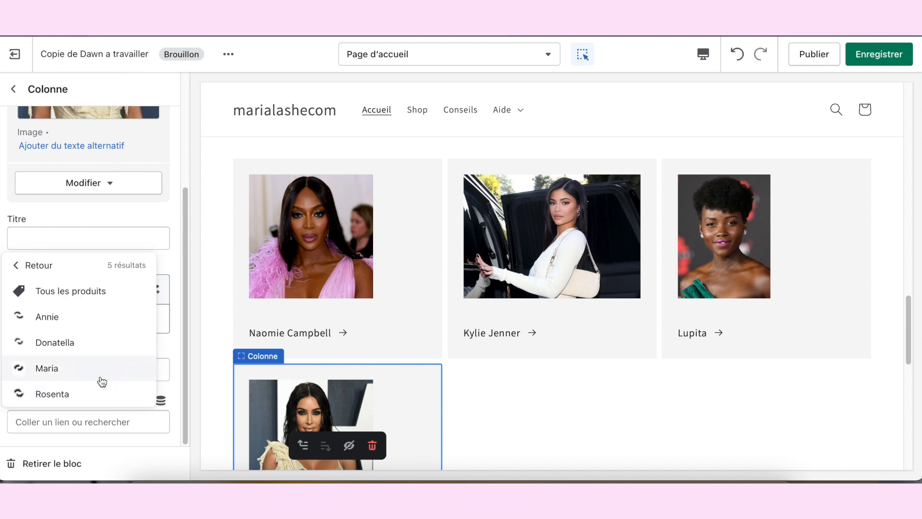
{"action": "left_click", "coordinate": [66, 399]}
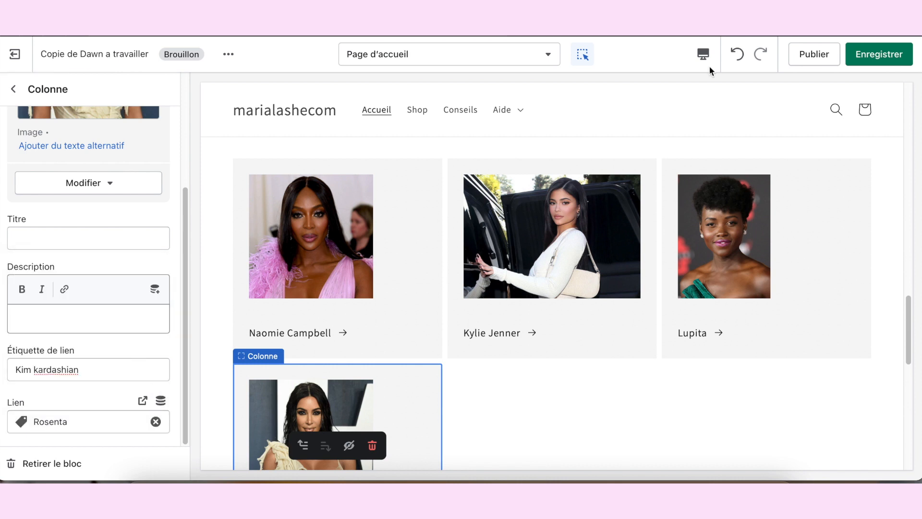
Step: Preview the celebrity columns in full-screen mode and return to the desktop (Bureau) view
{"action": "left_click", "coordinate": [703, 54]}
{"action": "left_click", "coordinate": [725, 139]}
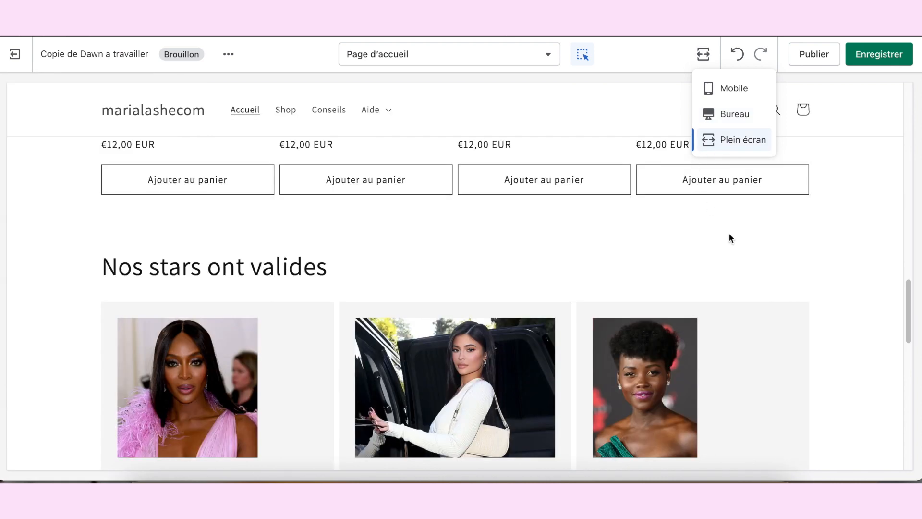
{"action": "scroll", "coordinate": [836, 261], "scroll_direction": "down", "scroll_amount": 3}
{"action": "scroll", "coordinate": [860, 273], "scroll_direction": "down", "scroll_amount": 2}
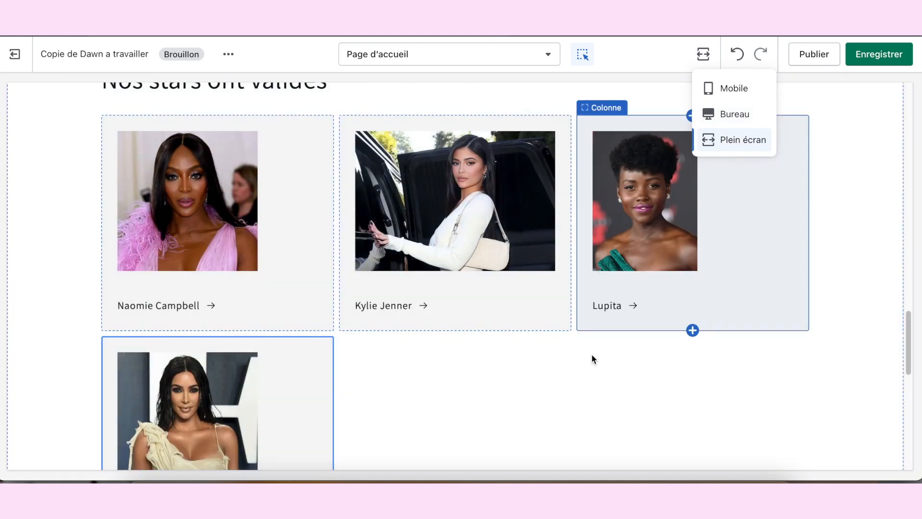
{"action": "left_click", "coordinate": [232, 379]}
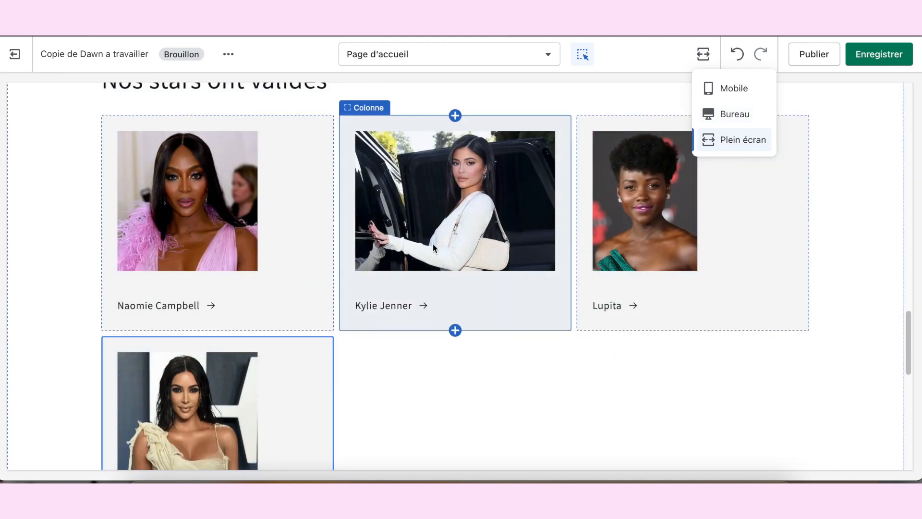
{"action": "left_click", "coordinate": [745, 117]}
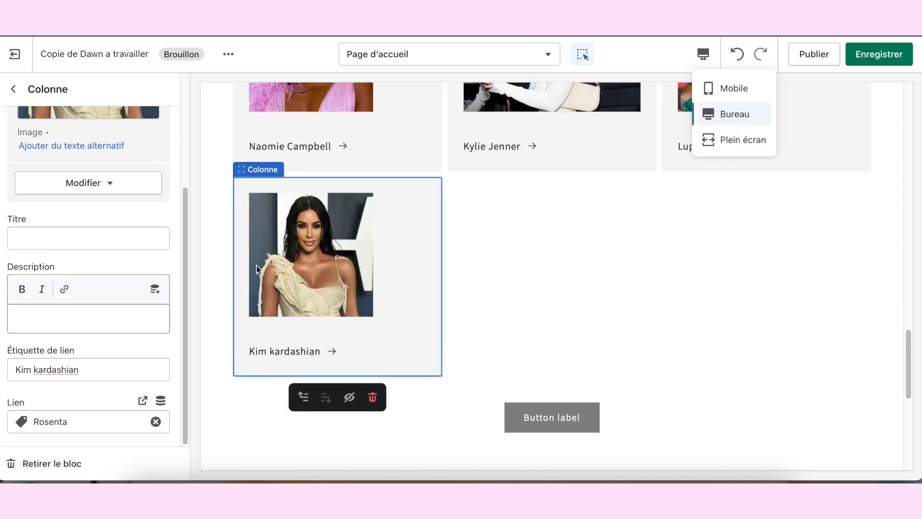
Step: Set the Multicolonne section's number of columns on desktop to 4
{"action": "scroll", "coordinate": [103, 292], "scroll_direction": "up", "scroll_amount": 3}
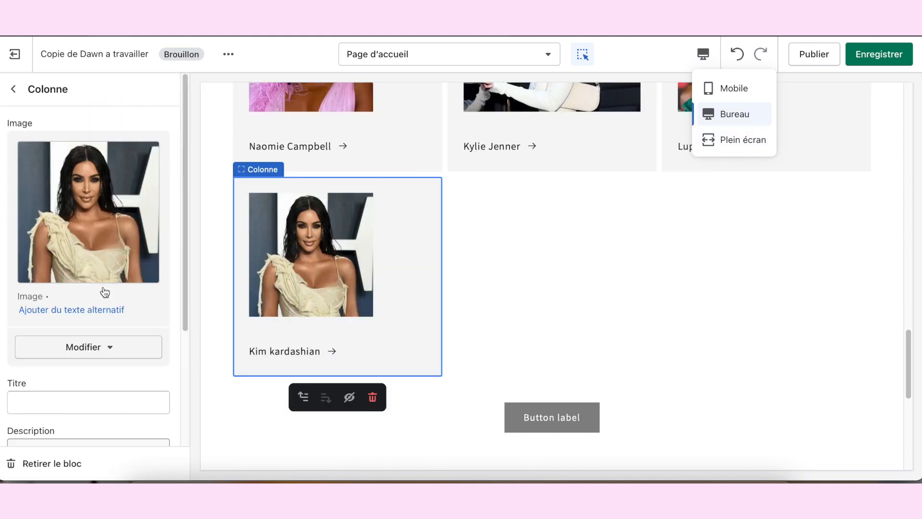
{"action": "left_click", "coordinate": [13, 89]}
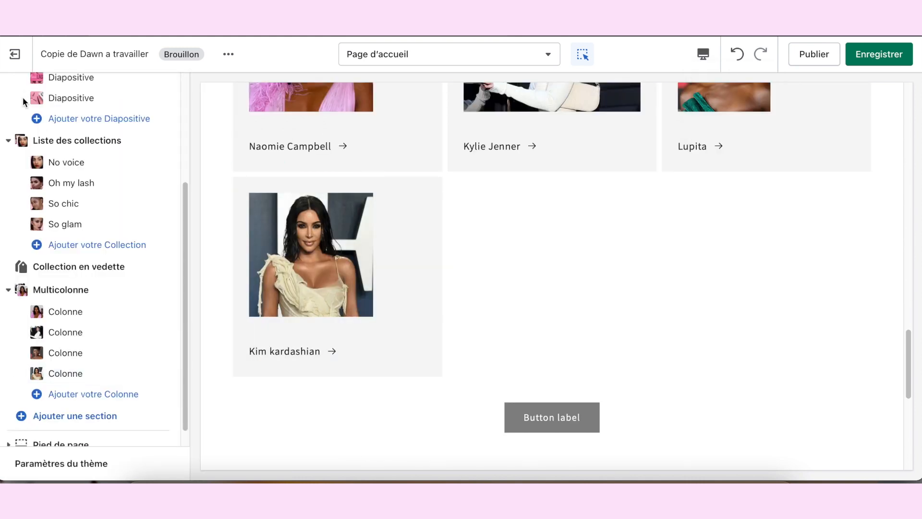
{"action": "left_click", "coordinate": [100, 293]}
{"action": "scroll", "coordinate": [125, 277], "scroll_direction": "down", "scroll_amount": 2}
{"action": "left_click_drag", "start_coordinate": [66, 293], "coordinate": [96, 294]}
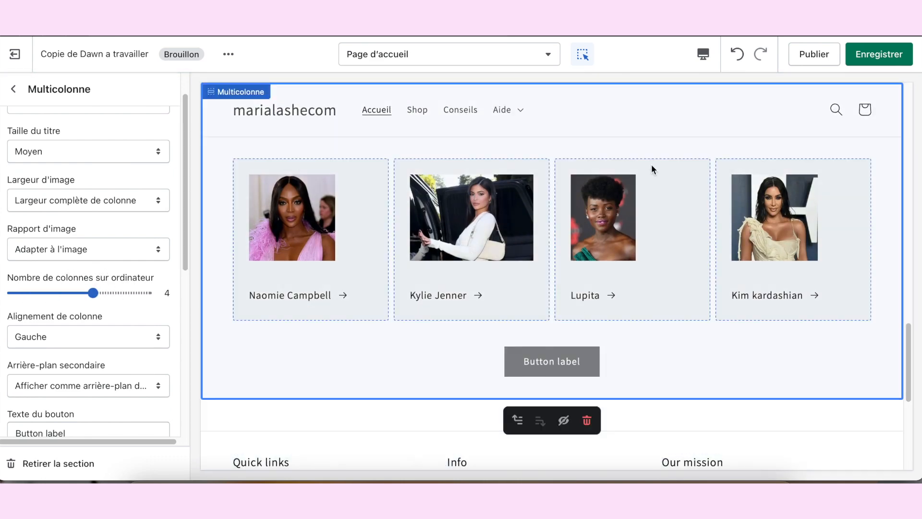
Step: Clear the Multicolonne section's button text to remove the placeholder button under the columns
{"action": "scroll", "coordinate": [116, 310], "scroll_direction": "down", "scroll_amount": 5}
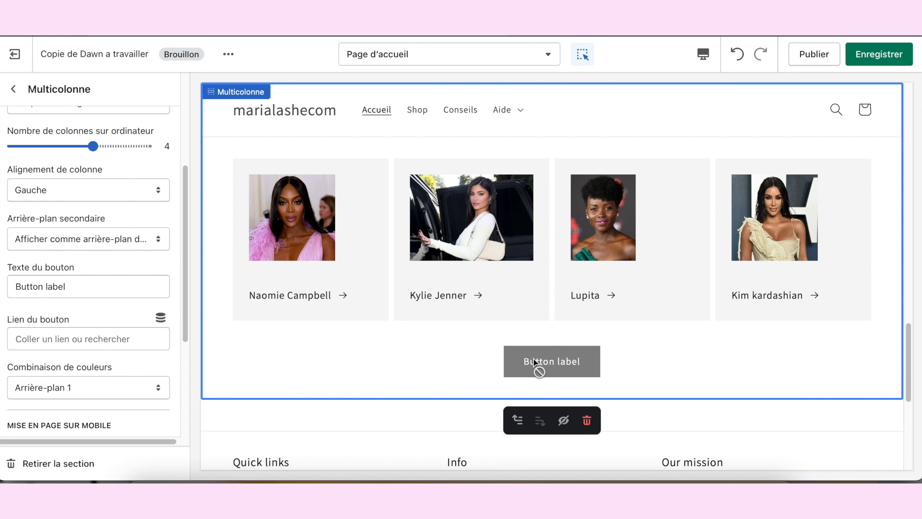
{"action": "left_click", "coordinate": [88, 287]}
{"action": "triple_click", "coordinate": [88, 287]}
{"action": "key", "text": "BackSpace"}
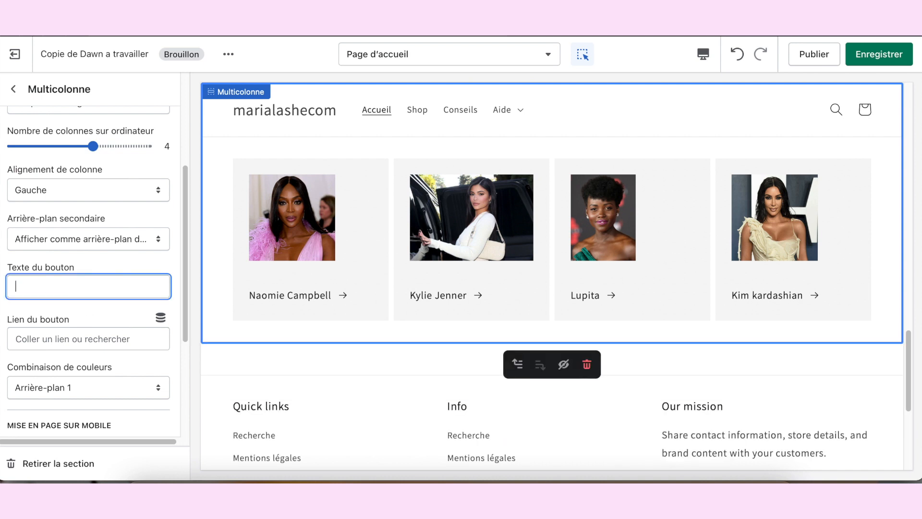
{"action": "scroll", "coordinate": [97, 304], "scroll_direction": "down", "scroll_amount": 5}
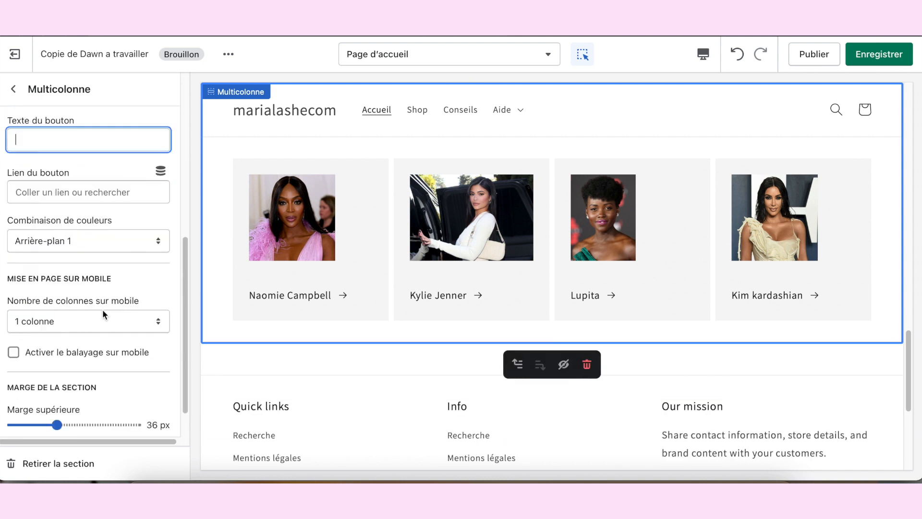
Step: Keep the Multicolonne image width at full column width and set the image ratio to Portrait
{"action": "scroll", "coordinate": [118, 243], "scroll_direction": "up", "scroll_amount": 10}
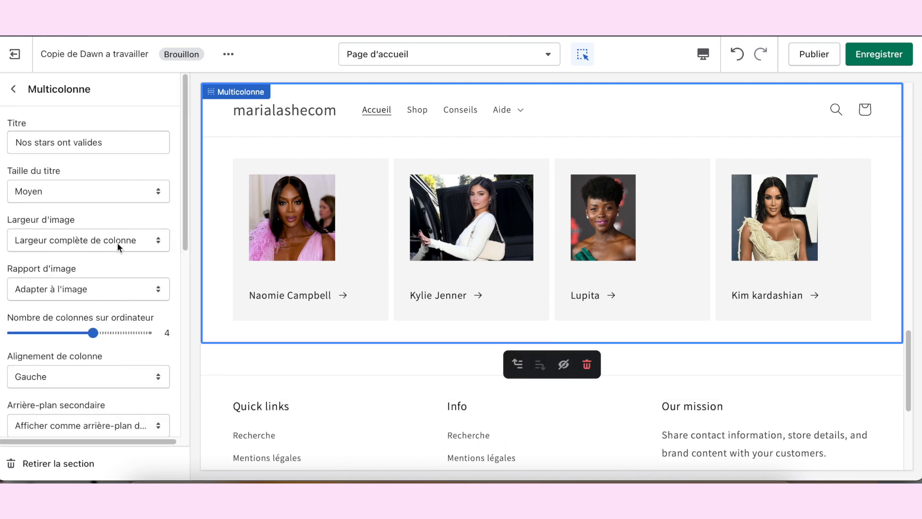
{"action": "left_click", "coordinate": [152, 239]}
{"action": "left_click", "coordinate": [151, 237]}
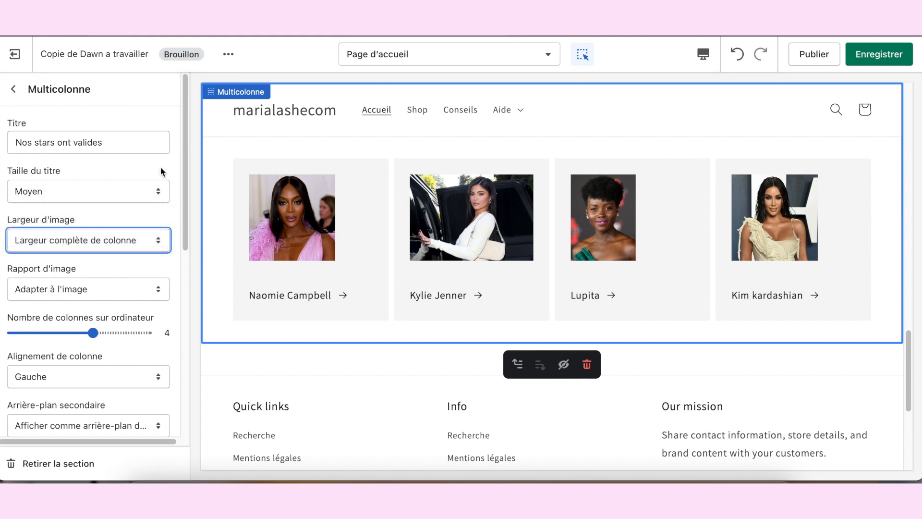
{"action": "left_click", "coordinate": [147, 293]}
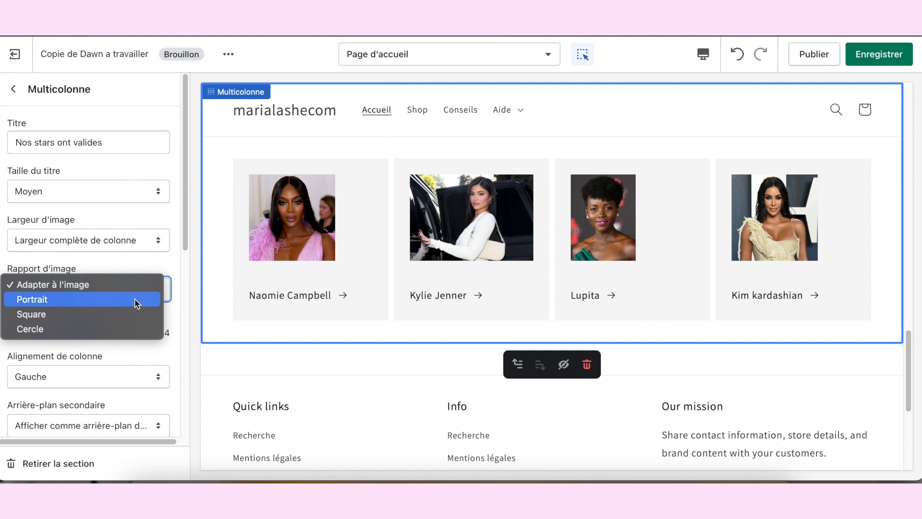
{"action": "left_click", "coordinate": [134, 302]}
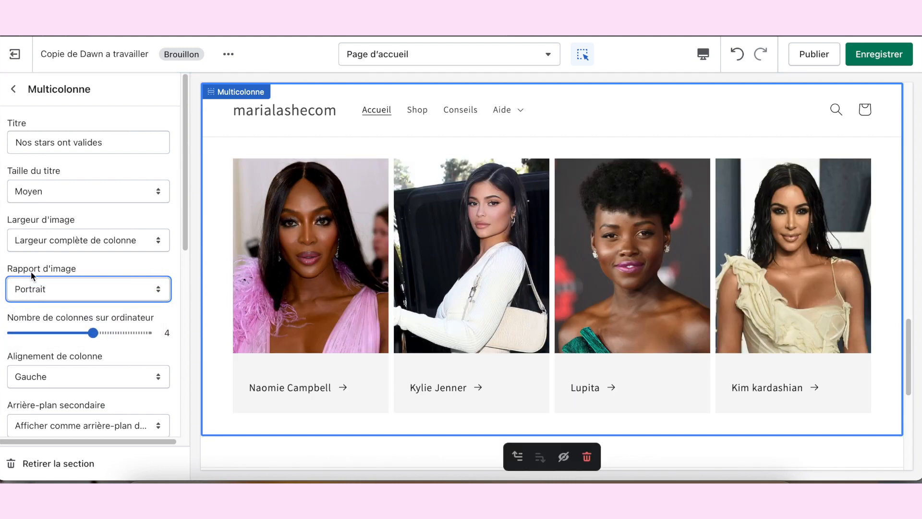
Step: Try the Square and Cercle image ratios on the Multicolonne section and go back to Portrait
{"action": "left_click", "coordinate": [86, 288]}
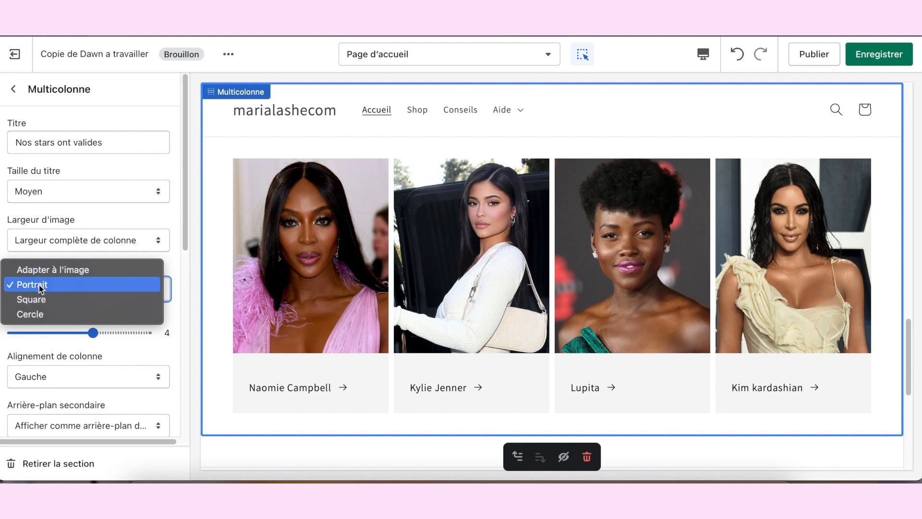
{"action": "left_click", "coordinate": [91, 299]}
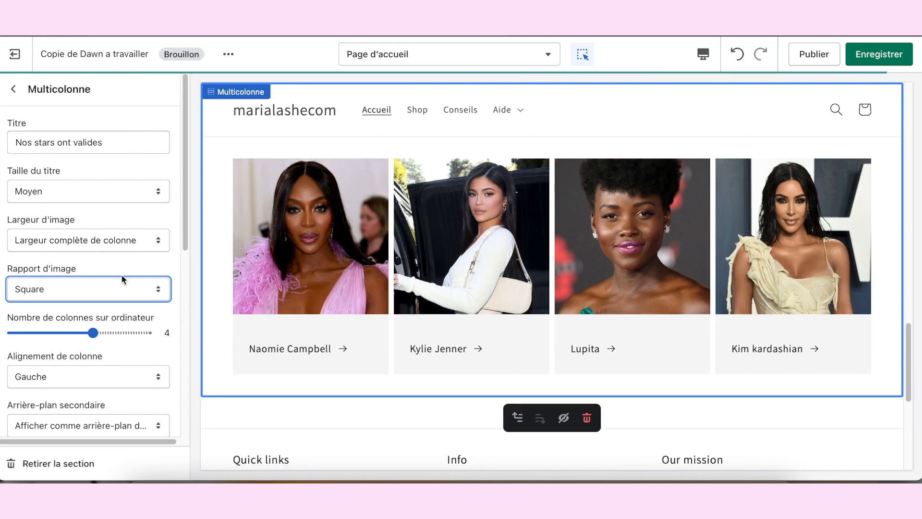
{"action": "left_click", "coordinate": [120, 283]}
{"action": "left_click", "coordinate": [103, 299]}
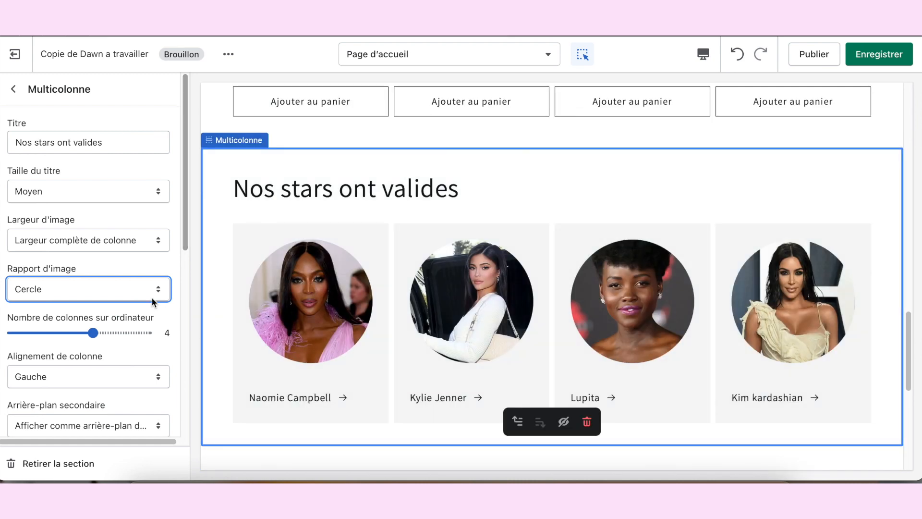
{"action": "left_click", "coordinate": [101, 288]}
{"action": "left_click", "coordinate": [74, 255]}
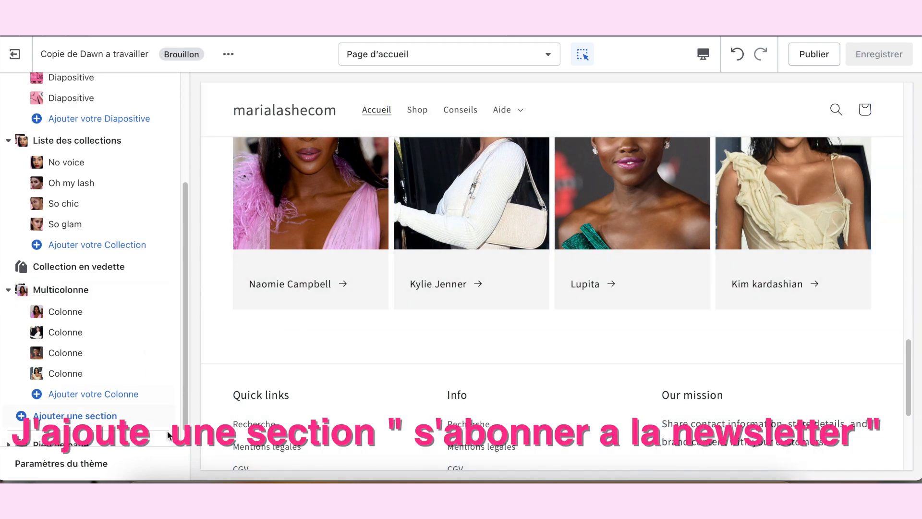
Step: Add an « Inscription à la liste de diffusion » section below the Multicolonne section
{"action": "scroll", "coordinate": [156, 426], "scroll_direction": "down", "scroll_amount": 1}
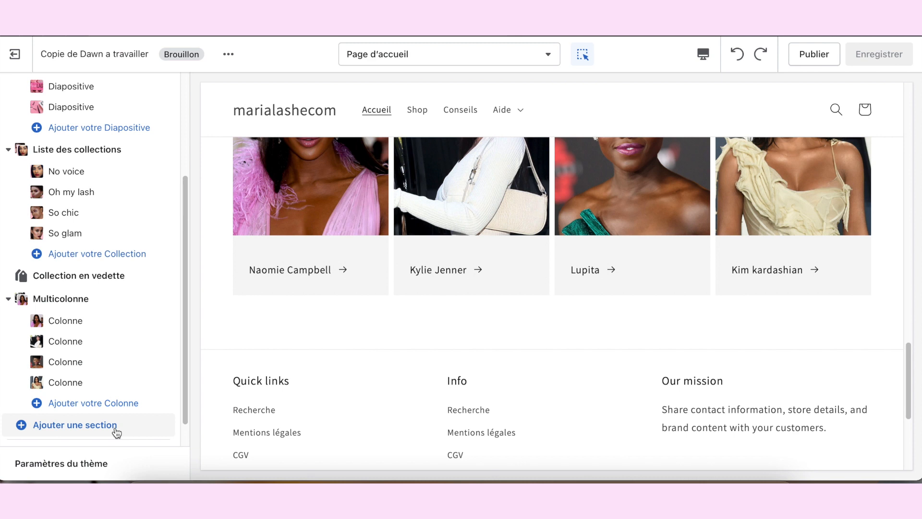
{"action": "left_click", "coordinate": [117, 432]}
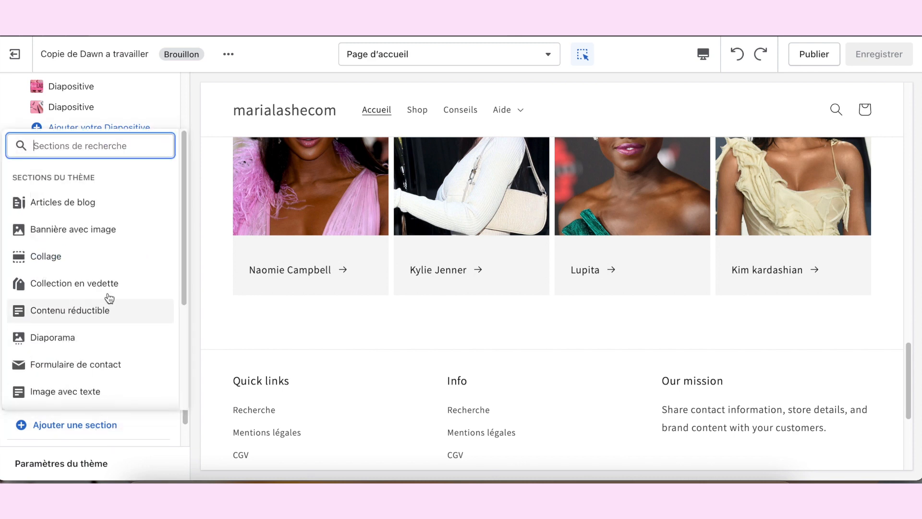
{"action": "scroll", "coordinate": [144, 305], "scroll_direction": "down", "scroll_amount": 3}
{"action": "scroll", "coordinate": [150, 312], "scroll_direction": "down", "scroll_amount": 1}
{"action": "left_click", "coordinate": [77, 371]}
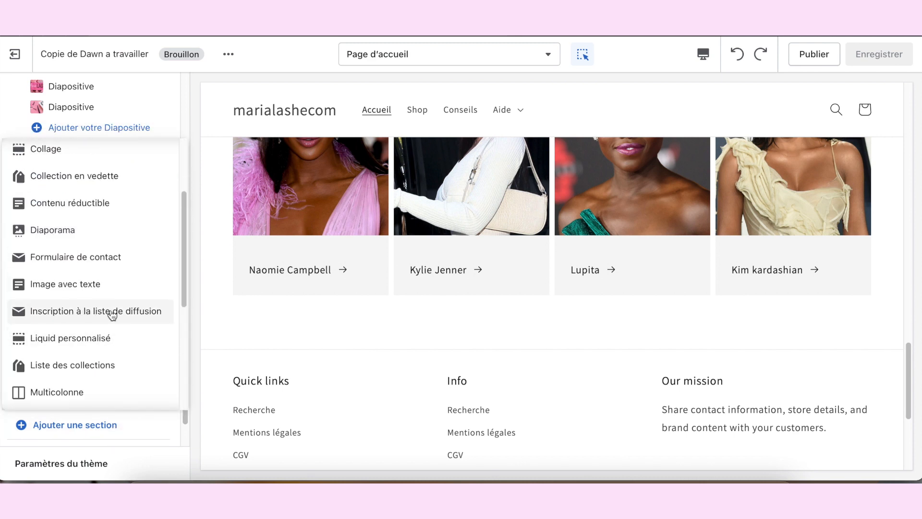
{"action": "left_click", "coordinate": [145, 313]}
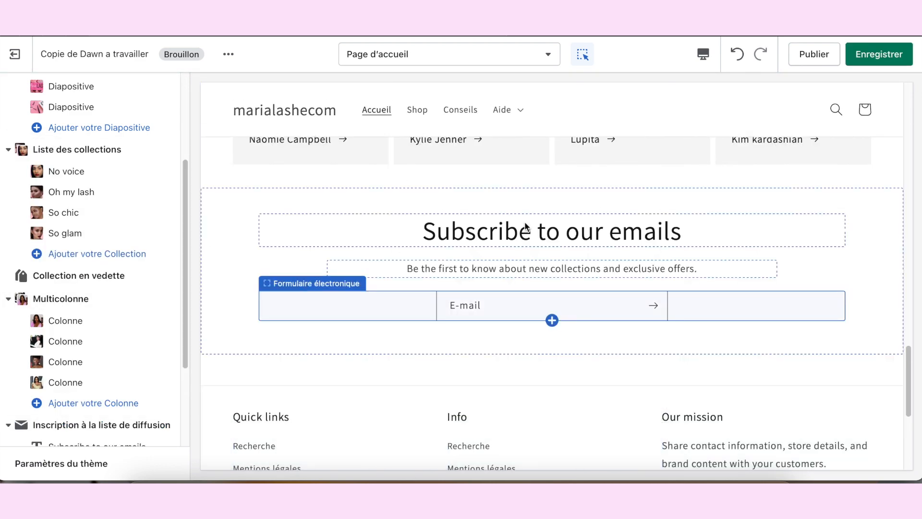
Step: Title the mailing-list section « Newsletter » and set its subtitle to « Abonne toi a notre newsletter pour ne rien louper »
{"action": "left_click", "coordinate": [476, 234]}
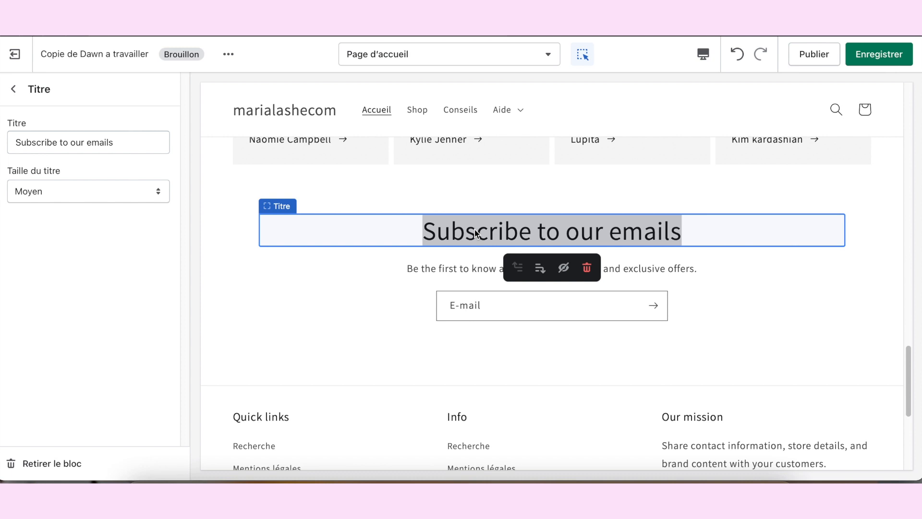
{"action": "left_click", "coordinate": [453, 241]}
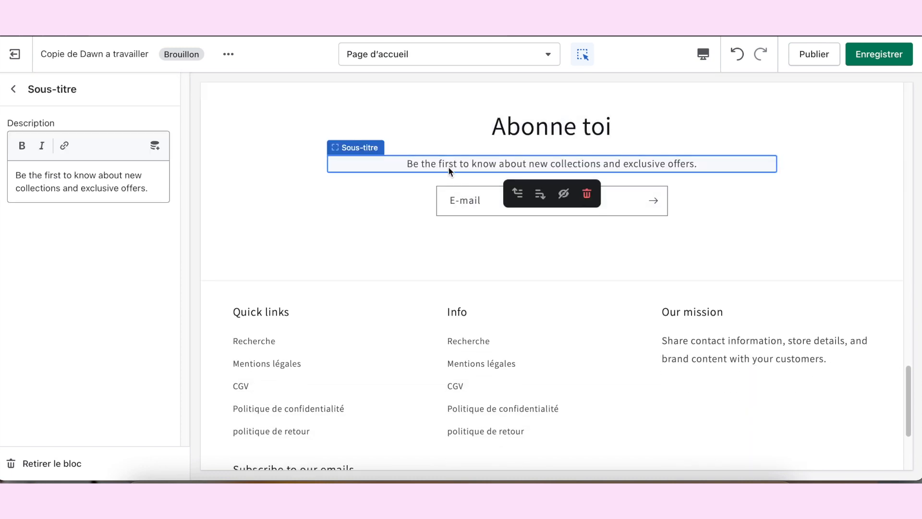
{"action": "left_click", "coordinate": [462, 164]}
{"action": "triple_click", "coordinate": [83, 183]}
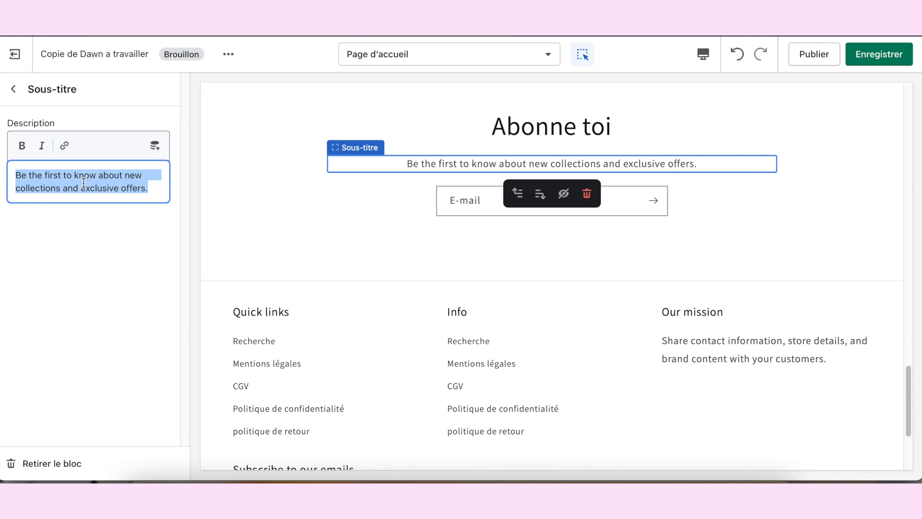
{"action": "key", "text": "BackSpace"}
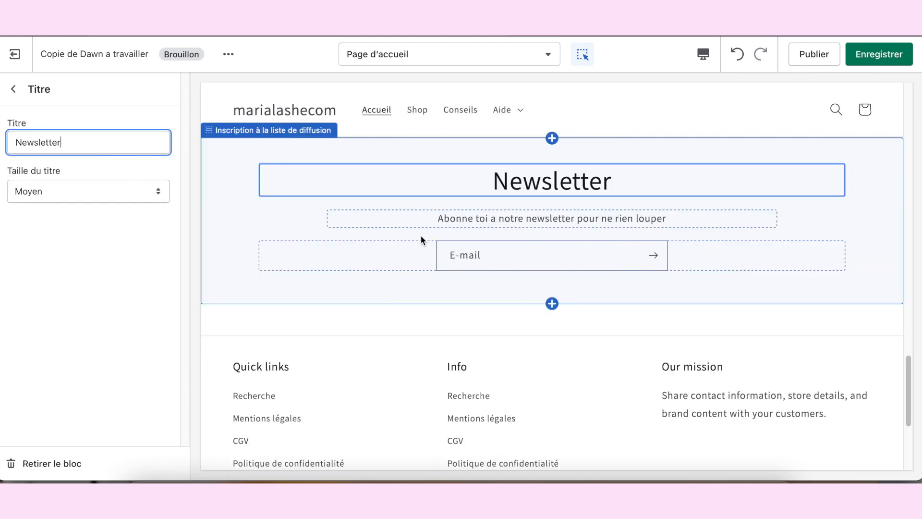
{"action": "scroll", "coordinate": [432, 238], "scroll_direction": "down", "scroll_amount": 5}
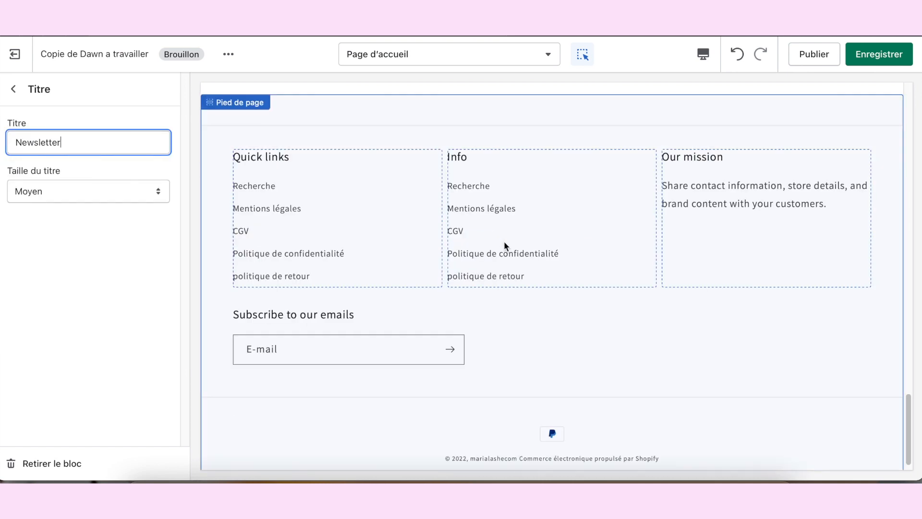
Step: Delete the duplicate Info menu block from the footer
{"action": "left_click", "coordinate": [572, 222]}
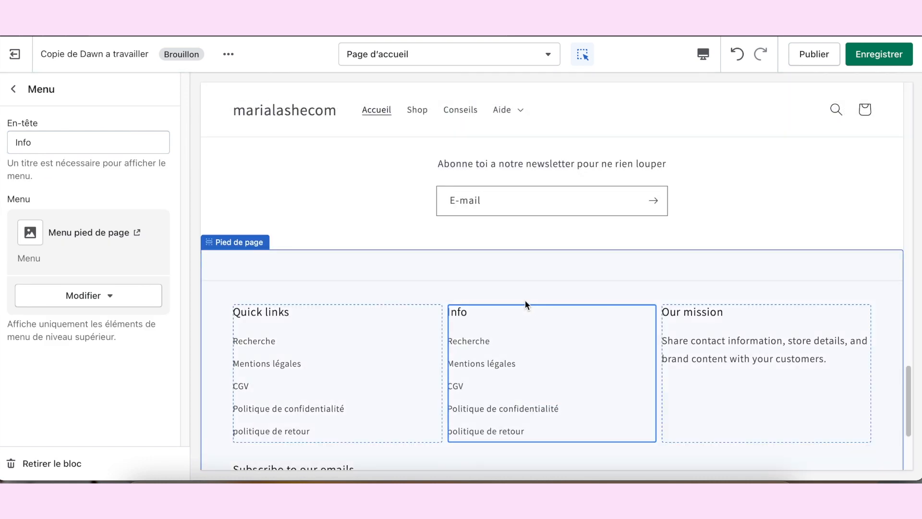
{"action": "scroll", "coordinate": [525, 300], "scroll_direction": "down", "scroll_amount": 2}
{"action": "left_click", "coordinate": [326, 276]}
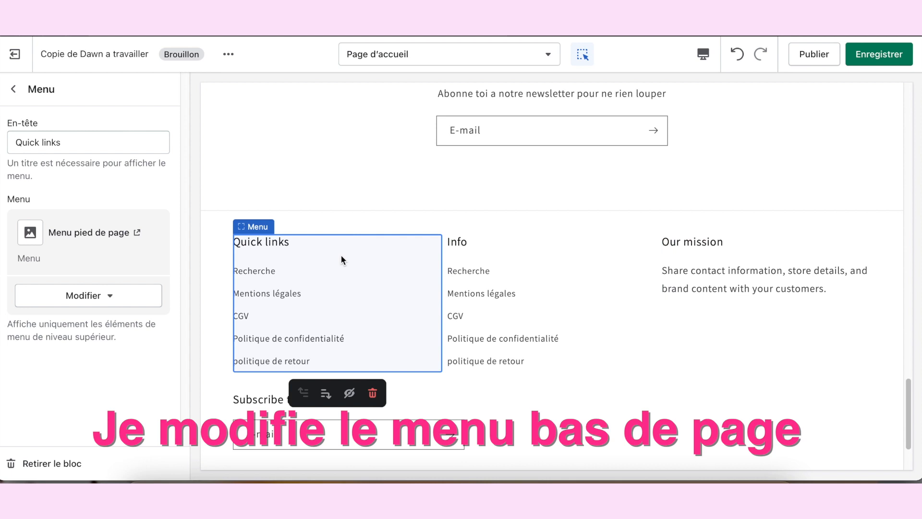
{"action": "left_click", "coordinate": [490, 262]}
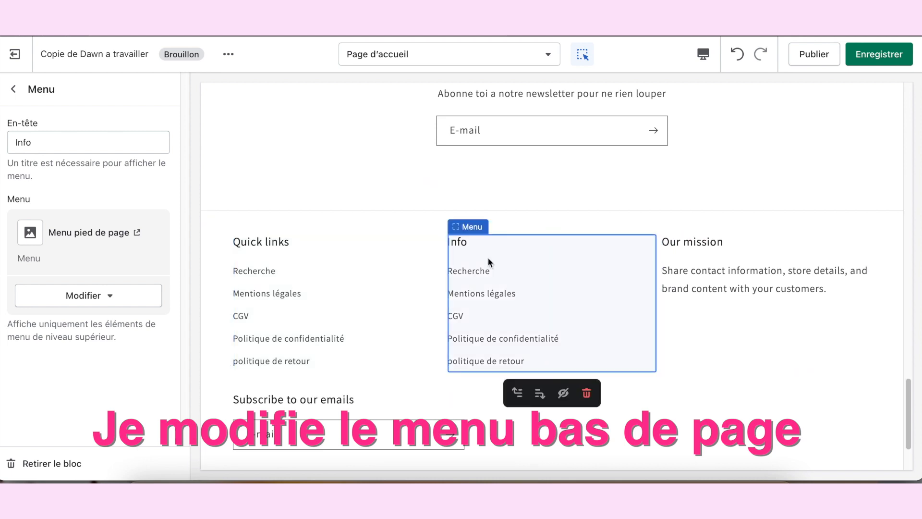
{"action": "left_click", "coordinate": [587, 397]}
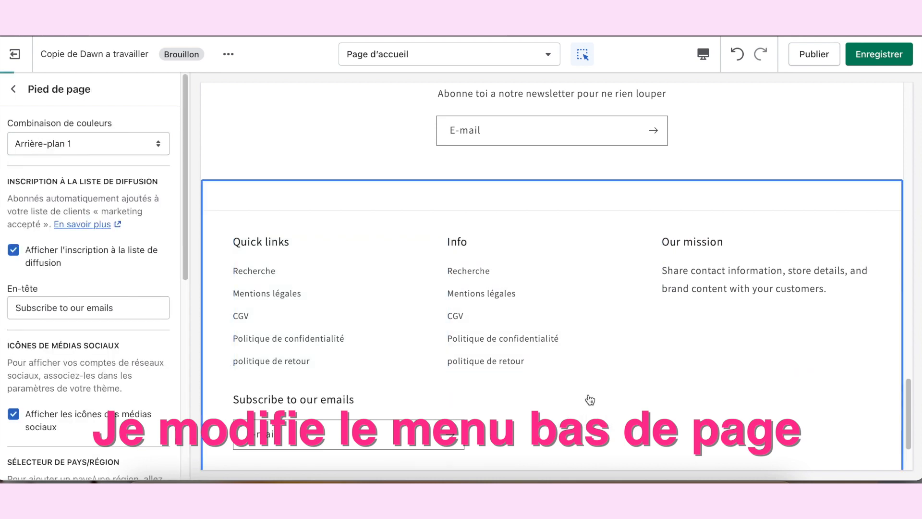
Step: Change the heading of the footer's « Quick links » menu block to « MENU »
{"action": "left_click", "coordinate": [281, 256]}
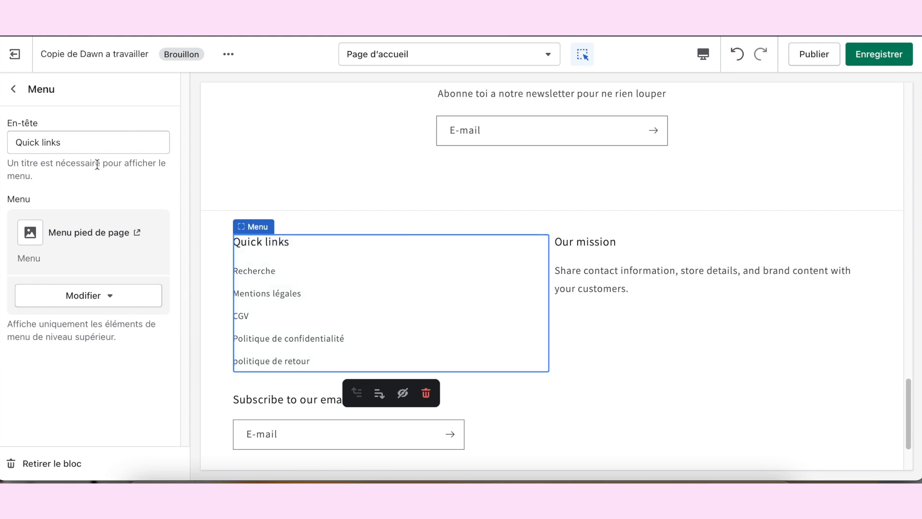
{"action": "triple_click", "coordinate": [68, 144]}
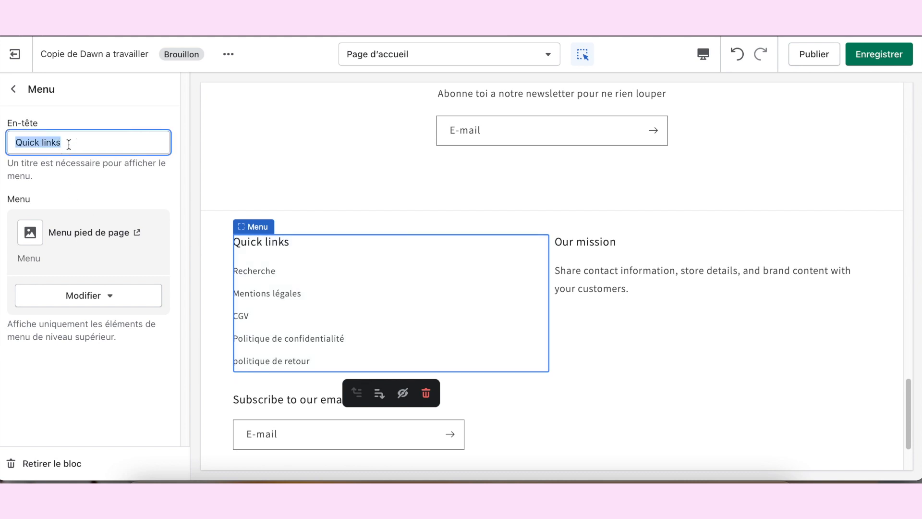
{"action": "type", "text": "MENU"}
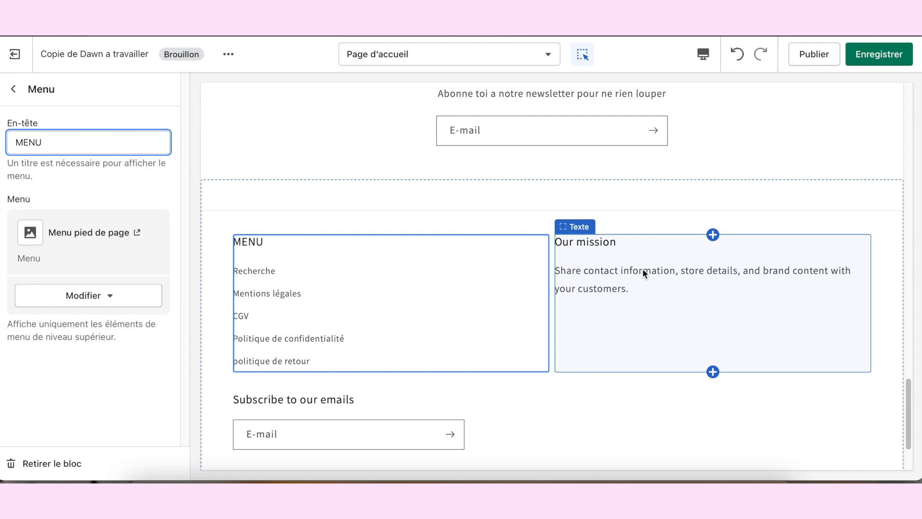
Step: Delete the « Our mission » text block from the footer and turn off the footer's mailing-list sign-up
{"action": "left_click", "coordinate": [690, 307]}
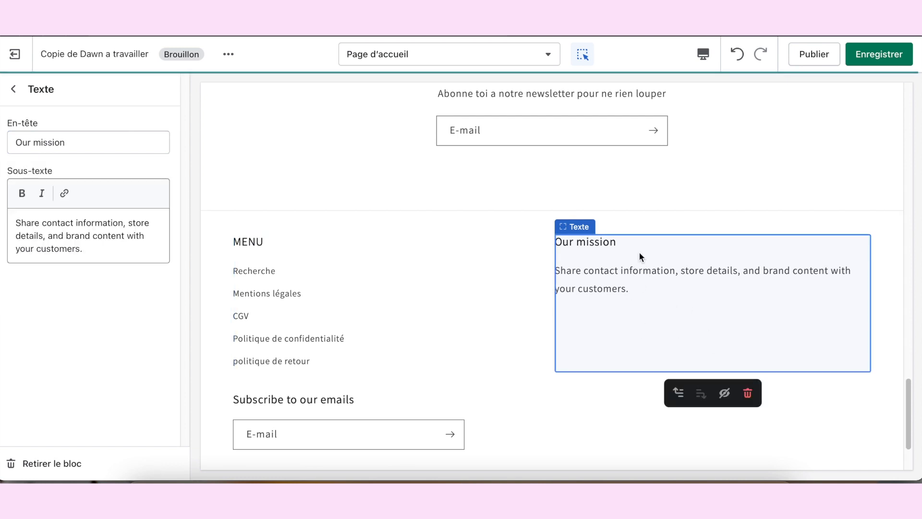
{"action": "left_click", "coordinate": [748, 394]}
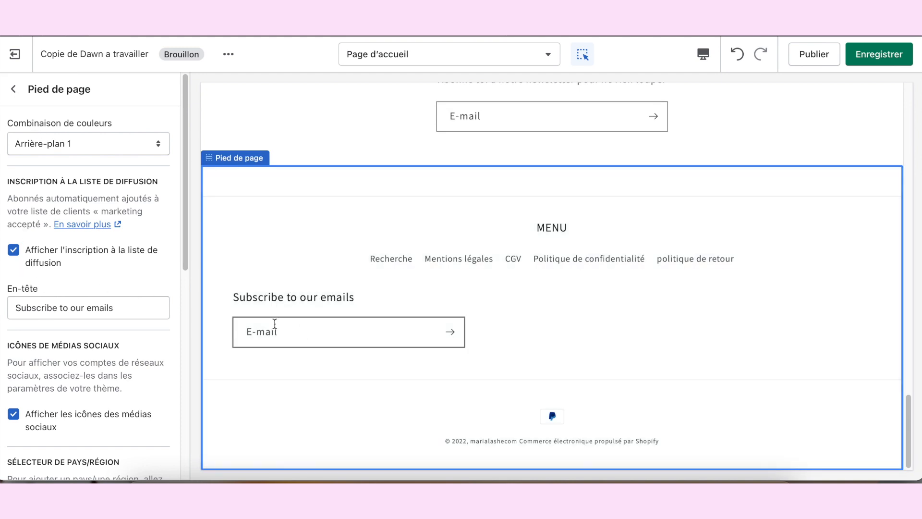
{"action": "left_click", "coordinate": [13, 257]}
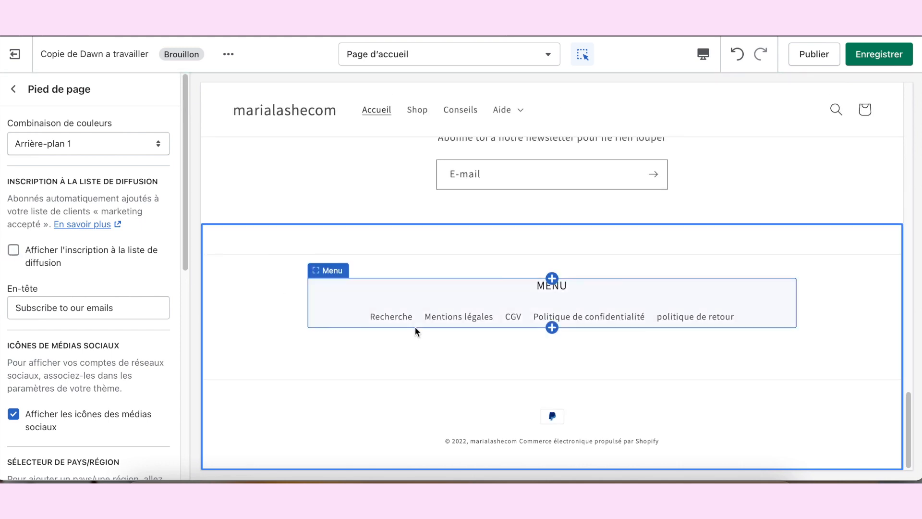
Step: Hide the payment icons in the footer and enable the language selector
{"action": "scroll", "coordinate": [93, 293], "scroll_direction": "down", "scroll_amount": 1}
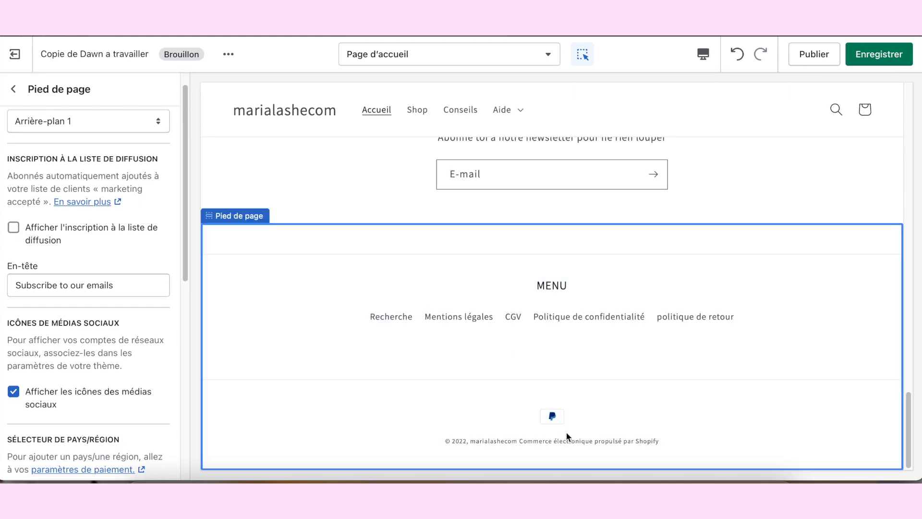
{"action": "scroll", "coordinate": [147, 331], "scroll_direction": "down", "scroll_amount": 3}
{"action": "scroll", "coordinate": [137, 334], "scroll_direction": "down", "scroll_amount": 2}
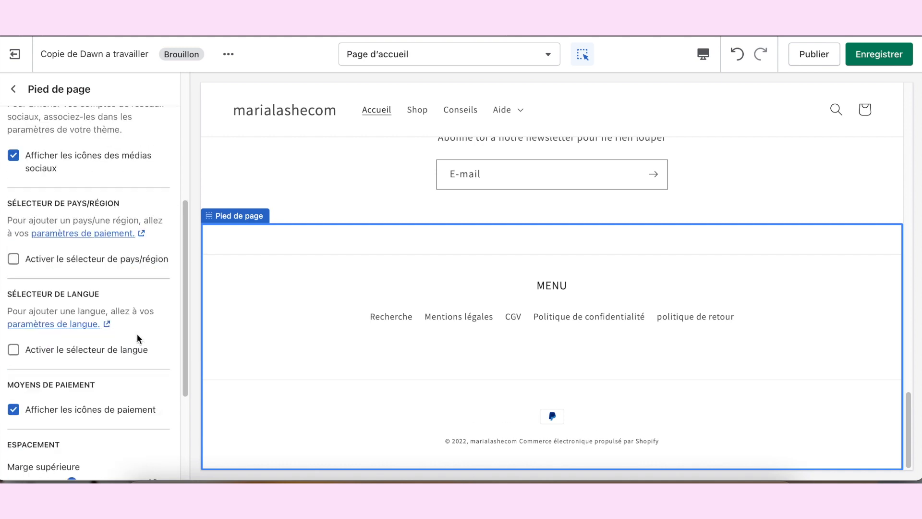
{"action": "scroll", "coordinate": [137, 338], "scroll_direction": "down", "scroll_amount": 1}
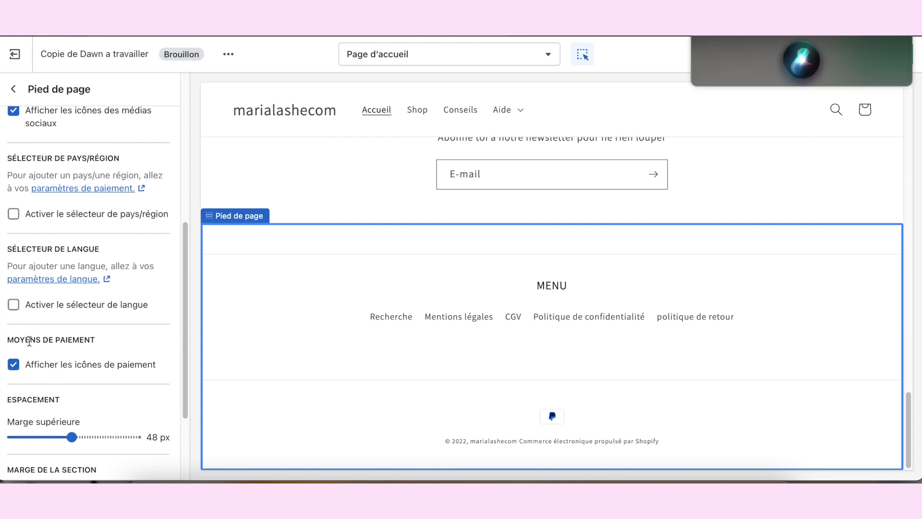
{"action": "left_click", "coordinate": [17, 366]}
{"action": "scroll", "coordinate": [57, 370], "scroll_direction": "down", "scroll_amount": 3}
{"action": "scroll", "coordinate": [117, 370], "scroll_direction": "up", "scroll_amount": 1}
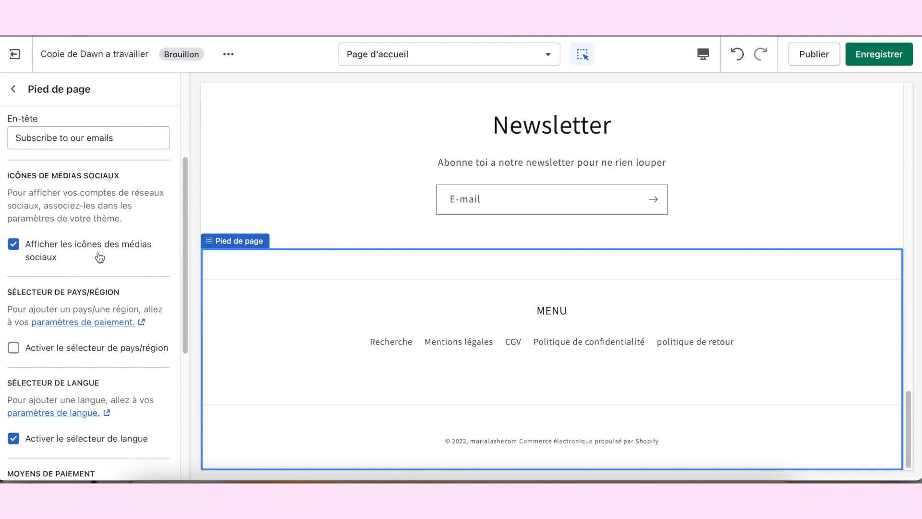
{"action": "scroll", "coordinate": [140, 323], "scroll_direction": "up", "scroll_amount": 3}
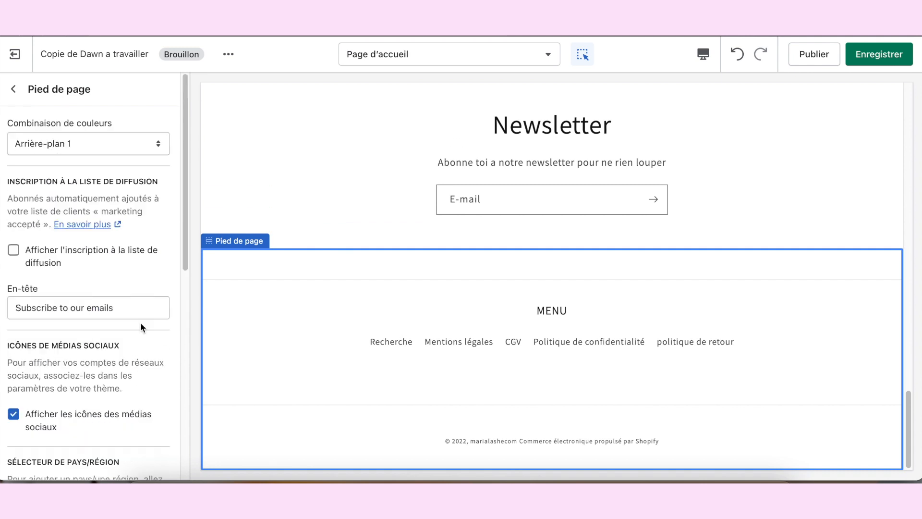
{"action": "scroll", "coordinate": [141, 323], "scroll_direction": "down", "scroll_amount": 7}
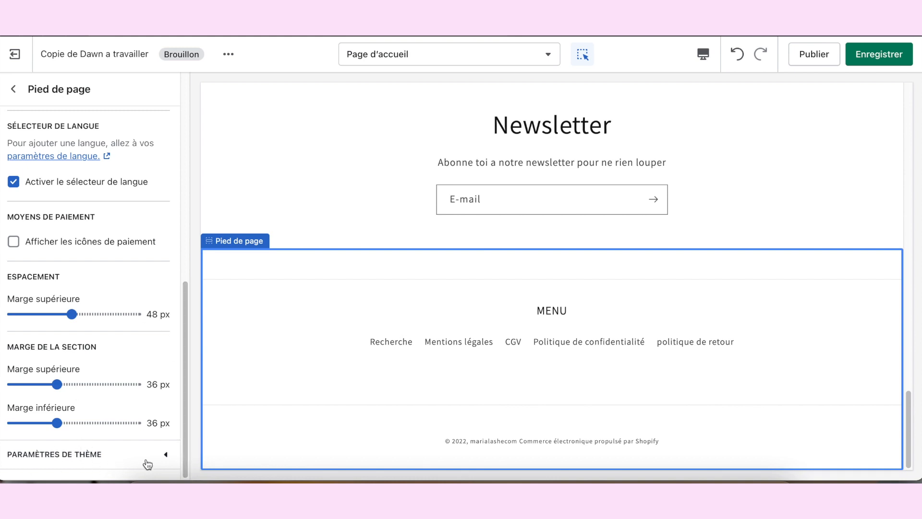
{"action": "left_click", "coordinate": [95, 456]}
{"action": "scroll", "coordinate": [95, 423], "scroll_direction": "down", "scroll_amount": 3}
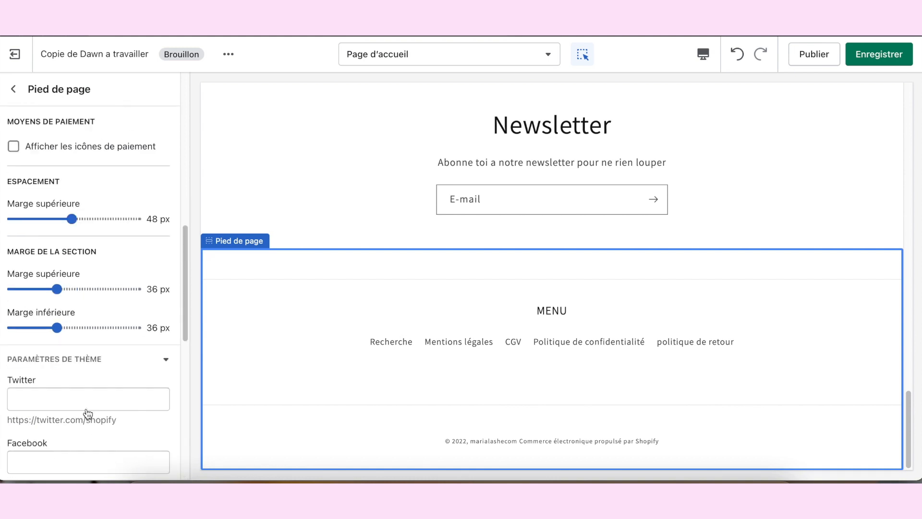
{"action": "scroll", "coordinate": [95, 409], "scroll_direction": "down", "scroll_amount": 2}
{"action": "scroll", "coordinate": [65, 267], "scroll_direction": "down", "scroll_amount": 2}
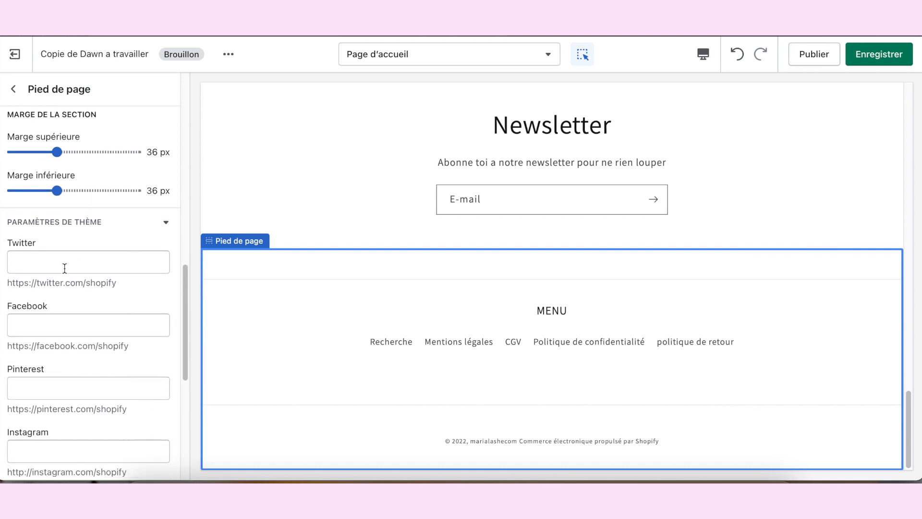
{"action": "left_click", "coordinate": [91, 276]}
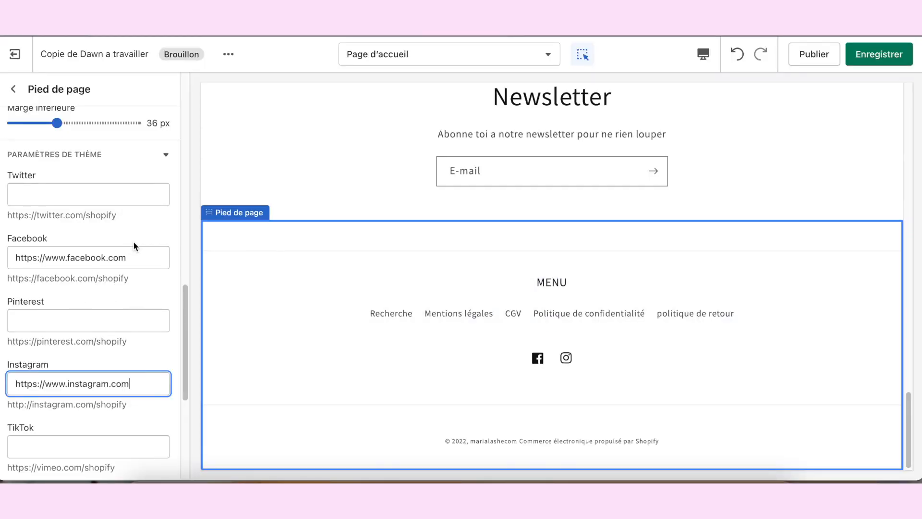
{"action": "scroll", "coordinate": [133, 245], "scroll_direction": "down", "scroll_amount": 1}
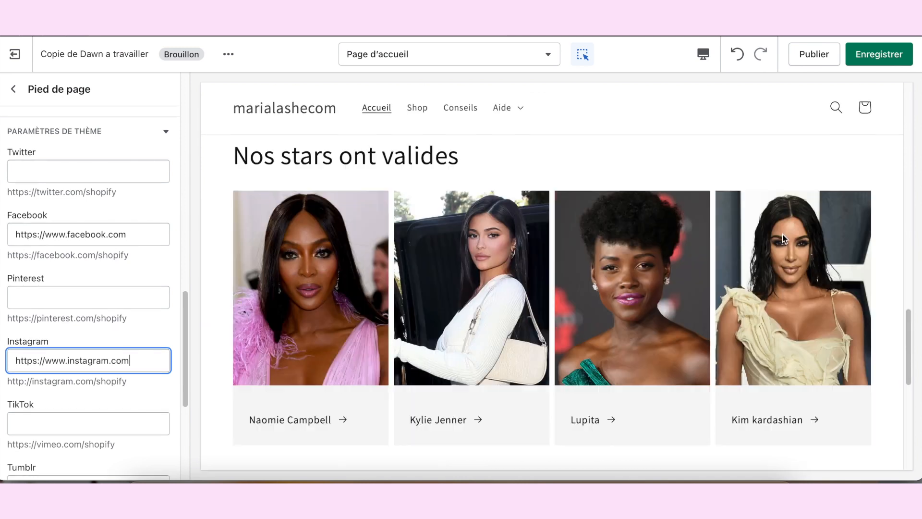
{"action": "left_click", "coordinate": [902, 57]}
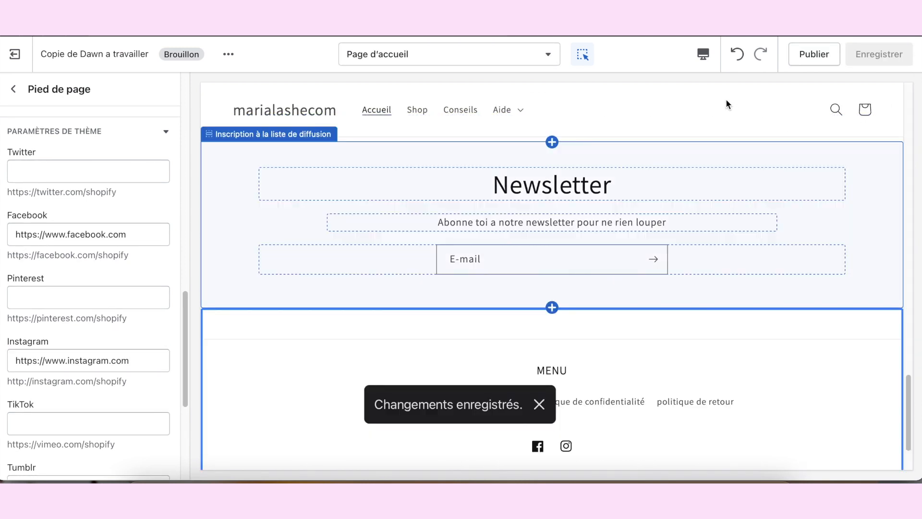
Step: Preview the home page in « Plein écran » view and look over its sections from banner to celebrity columns
{"action": "left_click", "coordinate": [703, 55]}
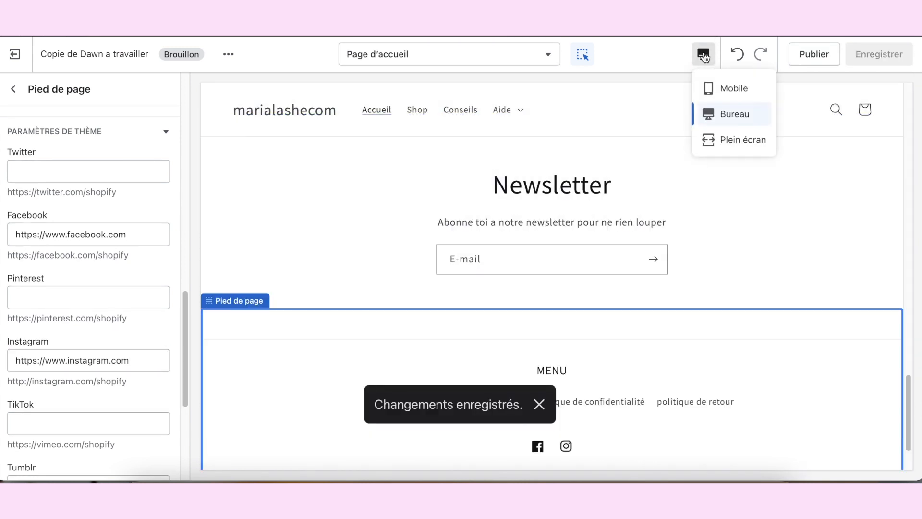
{"action": "left_click", "coordinate": [724, 146]}
{"action": "scroll", "coordinate": [867, 263], "scroll_direction": "up", "scroll_amount": 15}
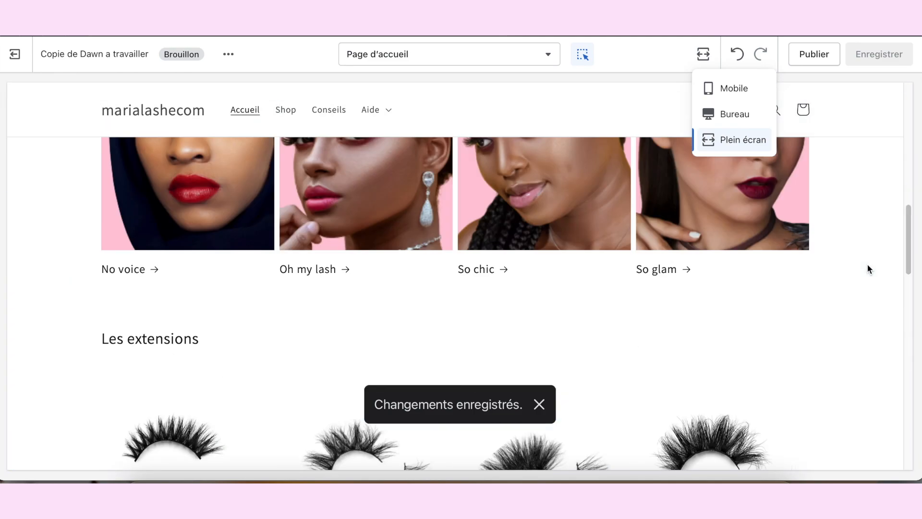
{"action": "scroll", "coordinate": [867, 269], "scroll_direction": "down", "scroll_amount": 10}
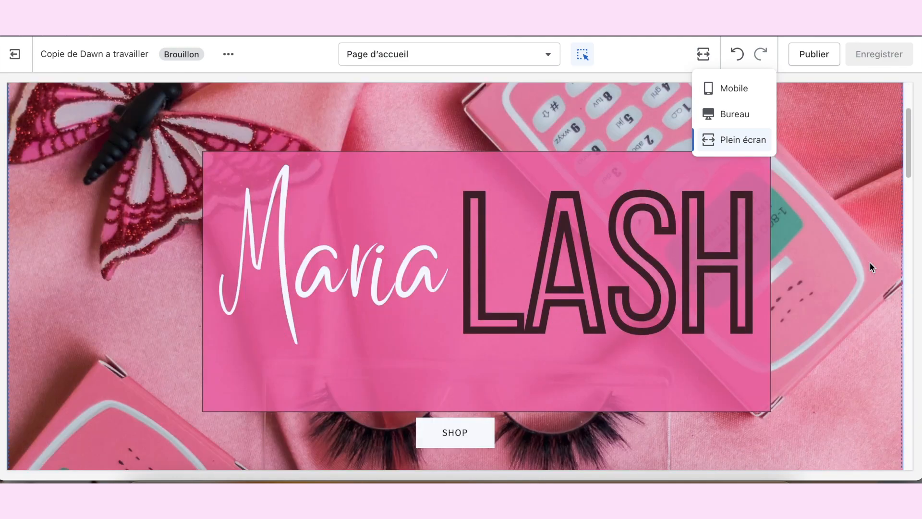
{"action": "scroll", "coordinate": [870, 263], "scroll_direction": "down", "scroll_amount": 10}
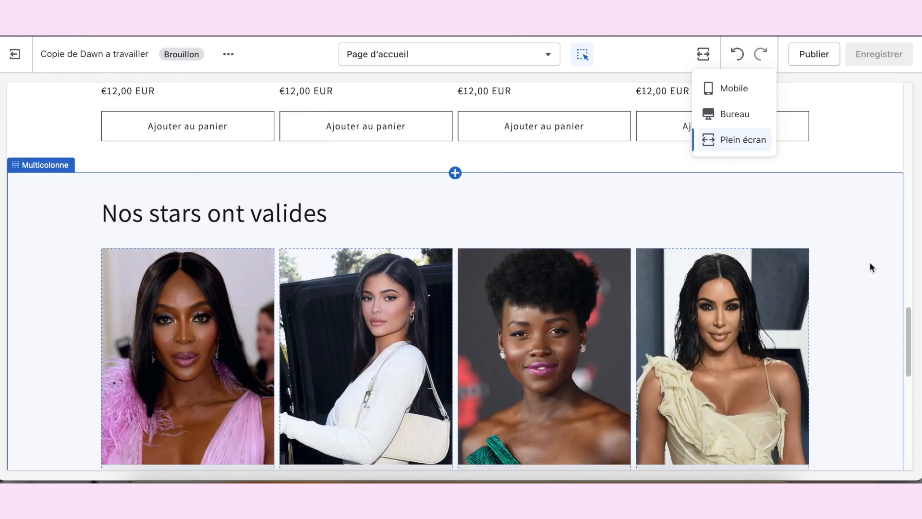
{"action": "scroll", "coordinate": [877, 260], "scroll_direction": "up", "scroll_amount": 15}
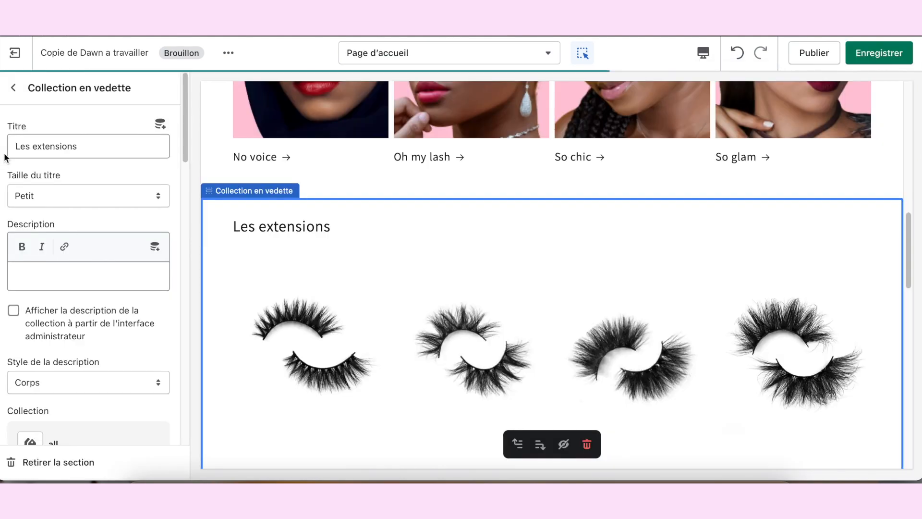
Step: Leave the section settings and open the « Couleurs » group of the theme settings
{"action": "left_click", "coordinate": [13, 88]}
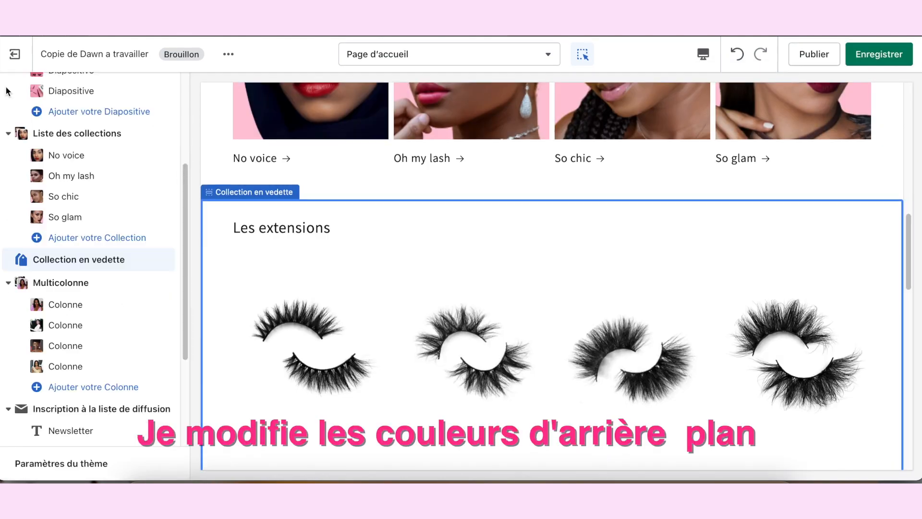
{"action": "scroll", "coordinate": [150, 303], "scroll_direction": "up", "scroll_amount": 3}
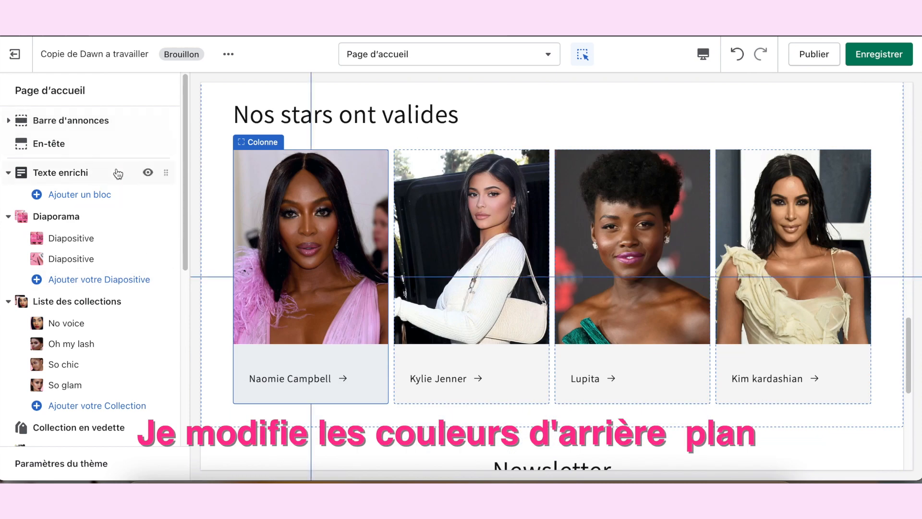
{"action": "scroll", "coordinate": [133, 208], "scroll_direction": "down", "scroll_amount": 5}
{"action": "scroll", "coordinate": [48, 152], "scroll_direction": "up", "scroll_amount": 5}
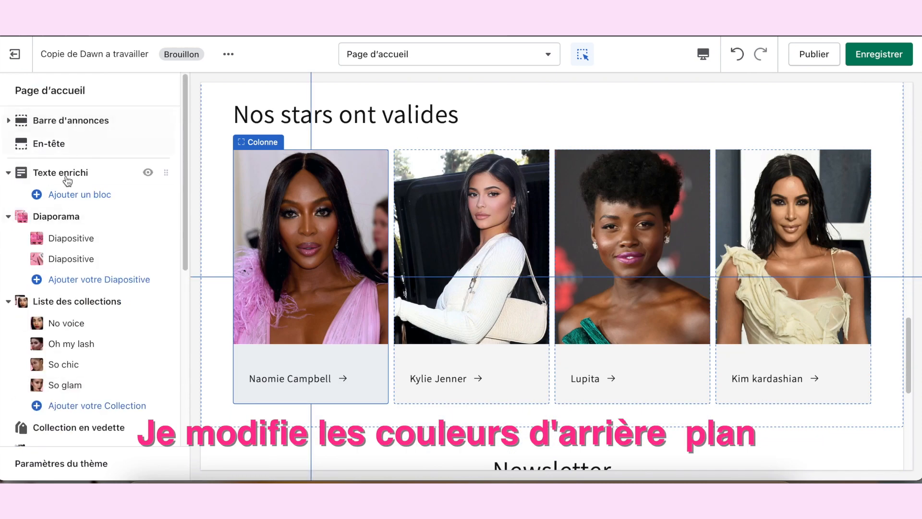
{"action": "scroll", "coordinate": [30, 343], "scroll_direction": "down", "scroll_amount": 5}
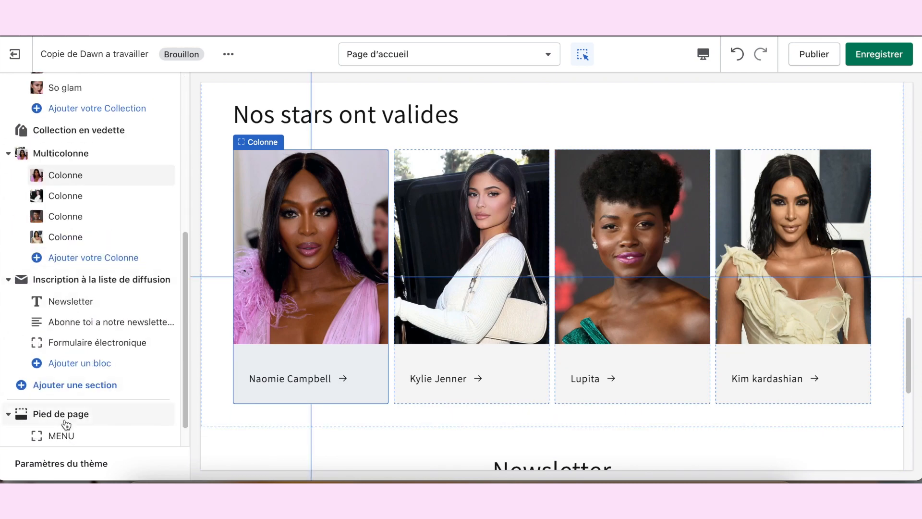
{"action": "left_click", "coordinate": [38, 468]}
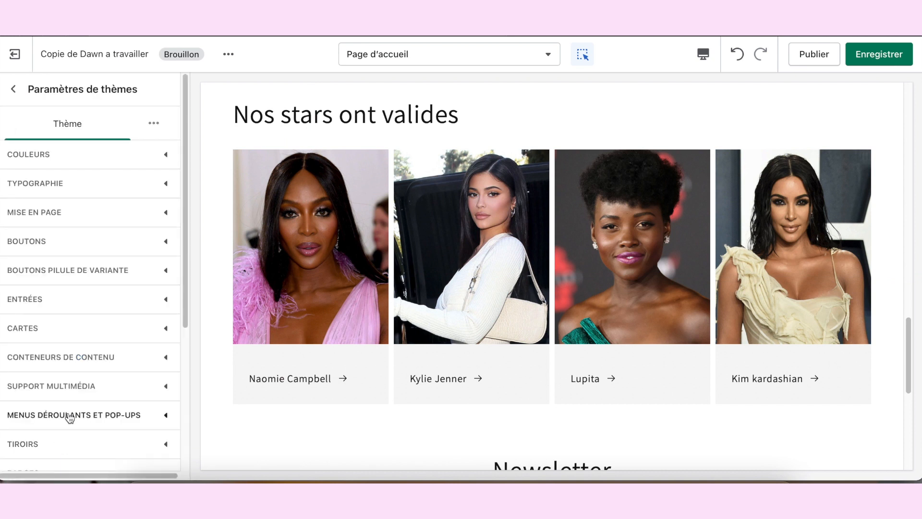
{"action": "left_click", "coordinate": [91, 154]}
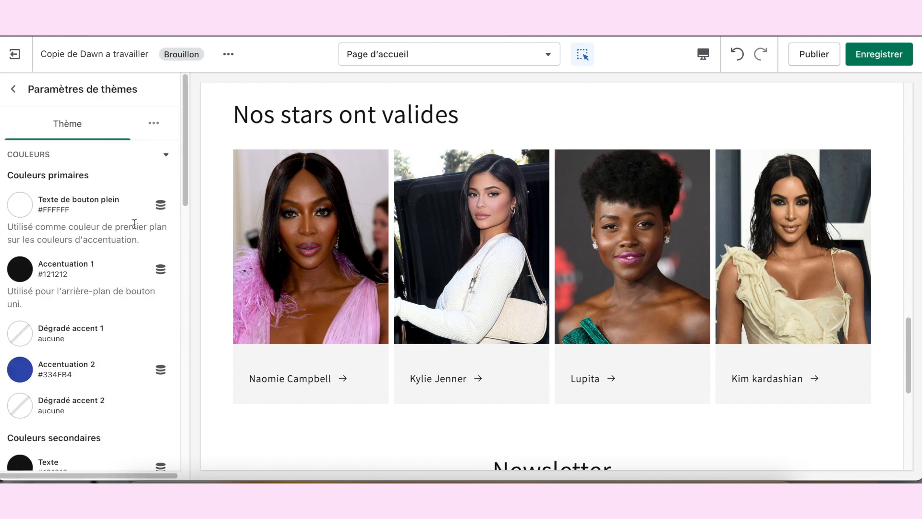
Step: Set the « Arrière-plan 2 » secondary colour to the pale pink #F8E7FA and save the theme
{"action": "scroll", "coordinate": [134, 223], "scroll_direction": "down", "scroll_amount": 1}
{"action": "scroll", "coordinate": [134, 223], "scroll_direction": "down", "scroll_amount": 5}
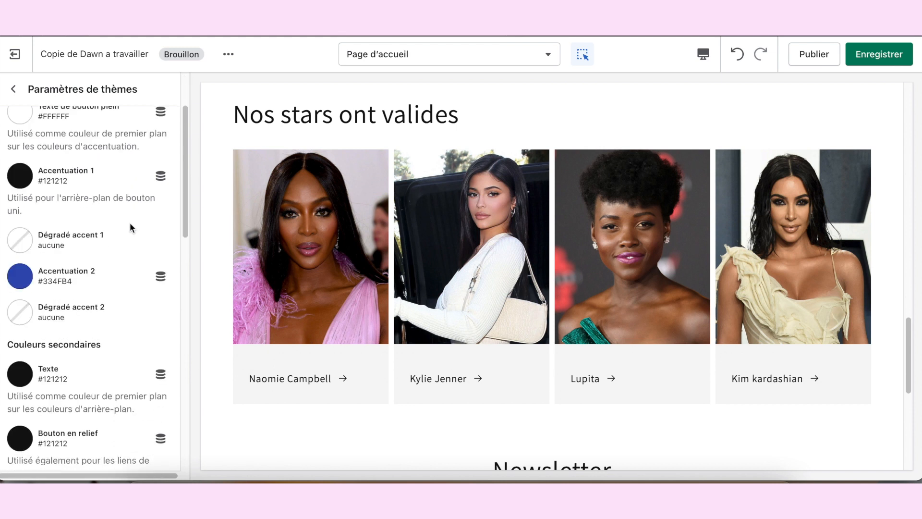
{"action": "scroll", "coordinate": [124, 224], "scroll_direction": "down", "scroll_amount": 1}
{"action": "scroll", "coordinate": [123, 224], "scroll_direction": "down", "scroll_amount": 3}
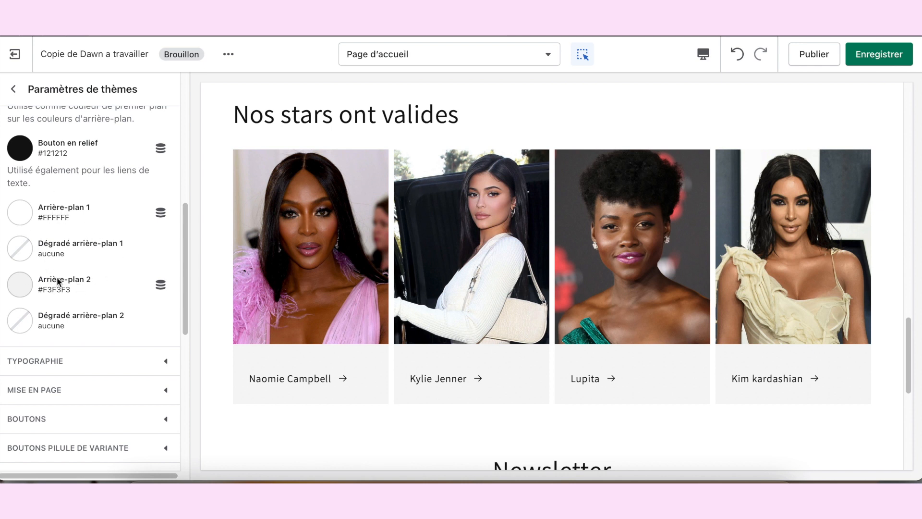
{"action": "left_click", "coordinate": [24, 287]}
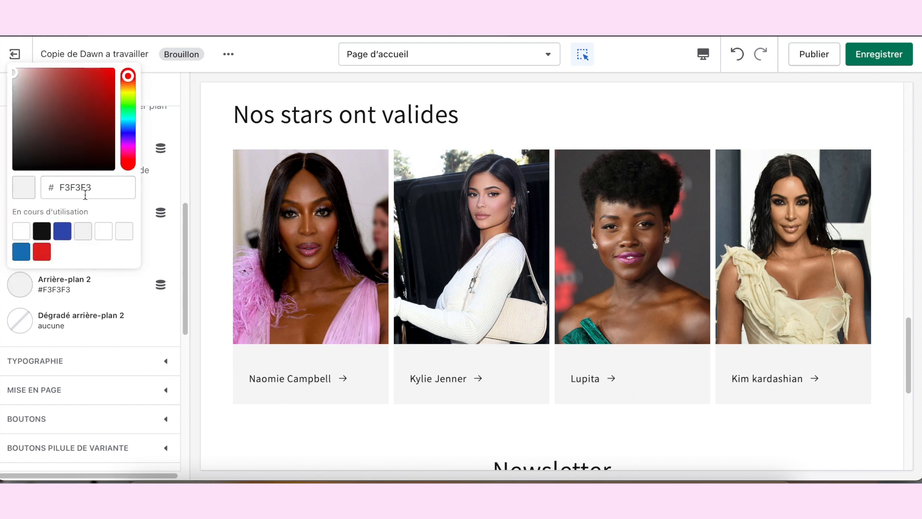
{"action": "left_click_drag", "start_coordinate": [126, 83], "coordinate": [122, 149]}
{"action": "mouse_move", "coordinate": [17, 76]}
{"action": "left_mouse_down"}
{"action": "mouse_move", "coordinate": [30, 72]}
{"action": "mouse_move", "coordinate": [20, 73]}
{"action": "left_mouse_up"}
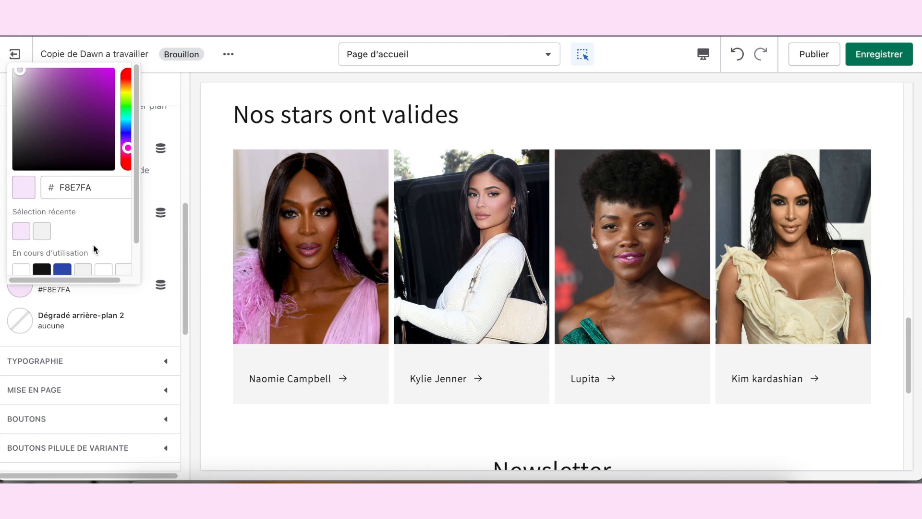
{"action": "left_click", "coordinate": [143, 238]}
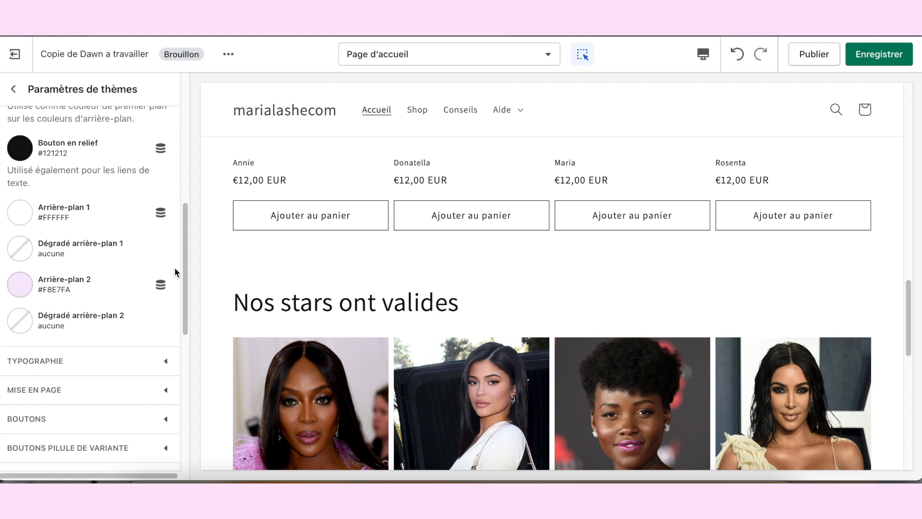
{"action": "key", "text": "super+s"}
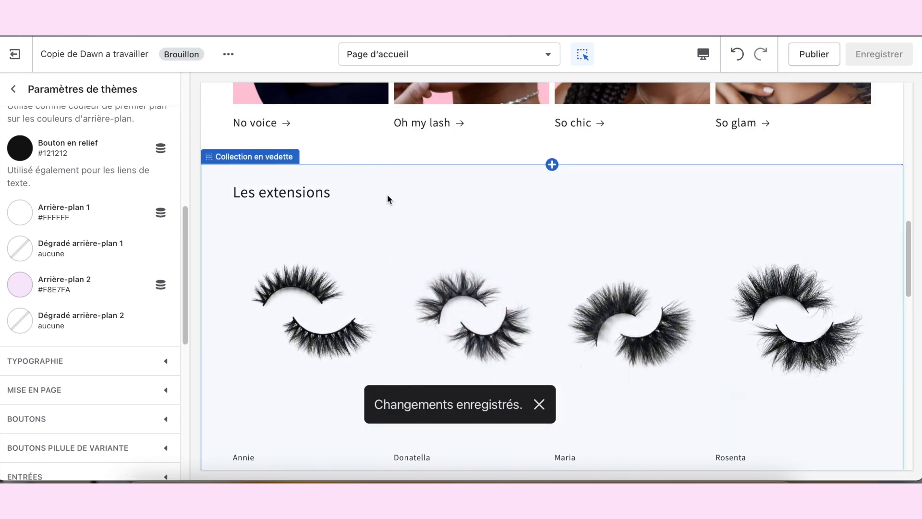
Step: Apply the « Arrière-plan 2 » colour scheme to the « Les extensions » featured collection, preview it in « Plein écran » view and save the theme
{"action": "left_click", "coordinate": [388, 197]}
{"action": "scroll", "coordinate": [41, 257], "scroll_direction": "down", "scroll_amount": 10}
{"action": "scroll", "coordinate": [93, 288], "scroll_direction": "up", "scroll_amount": 2}
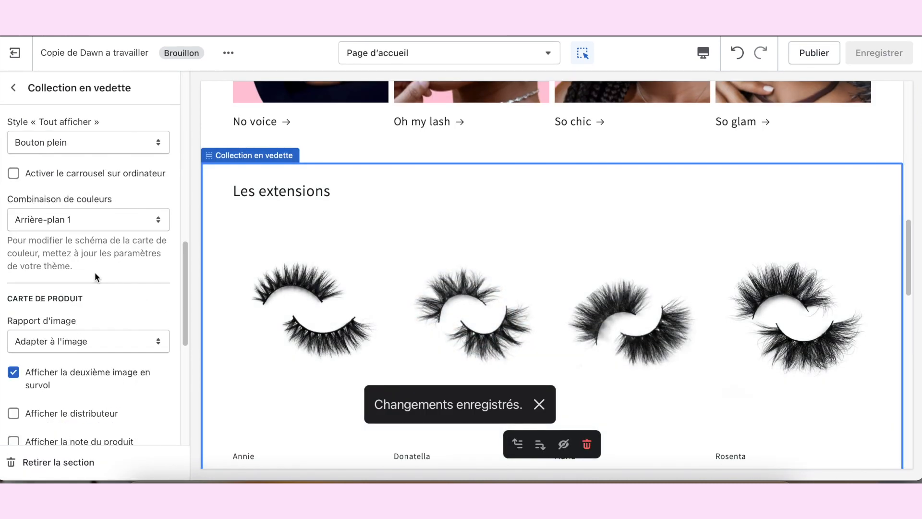
{"action": "left_click", "coordinate": [107, 221]}
{"action": "left_click", "coordinate": [94, 231]}
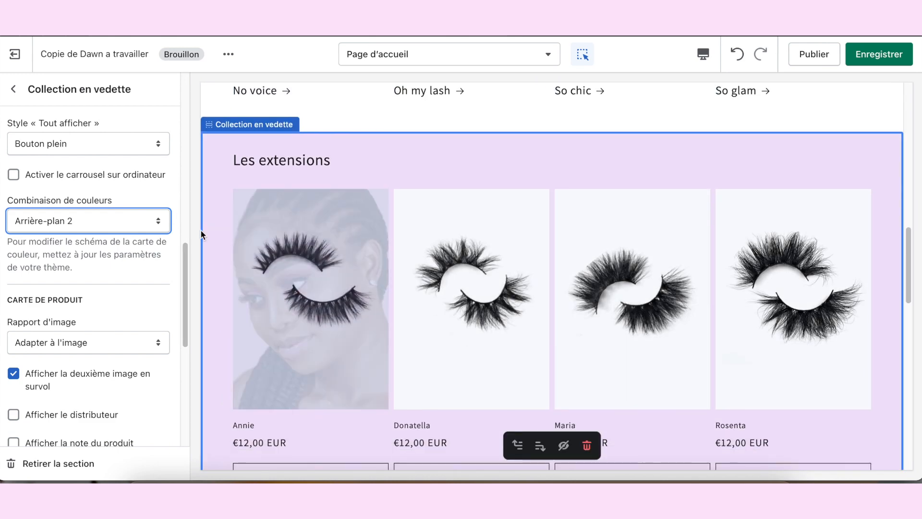
{"action": "left_click", "coordinate": [703, 54]}
{"action": "left_click", "coordinate": [743, 139]}
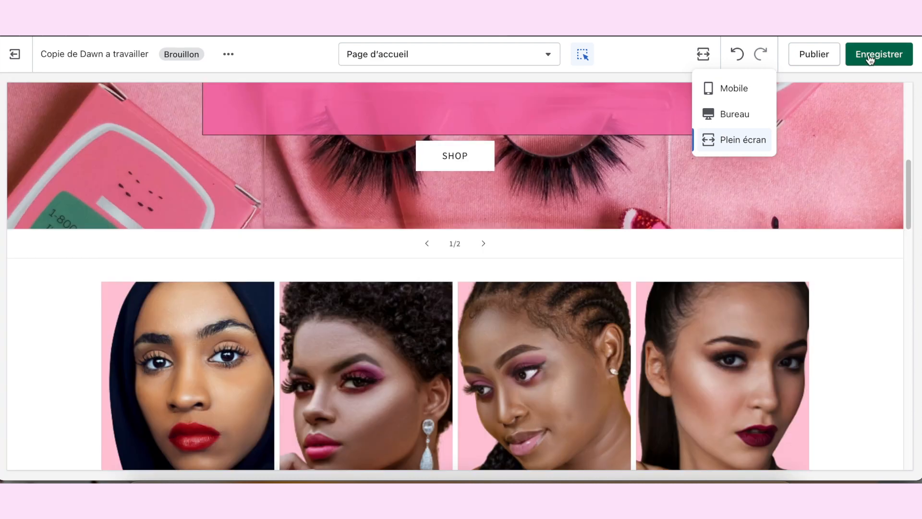
{"action": "left_click", "coordinate": [870, 57]}
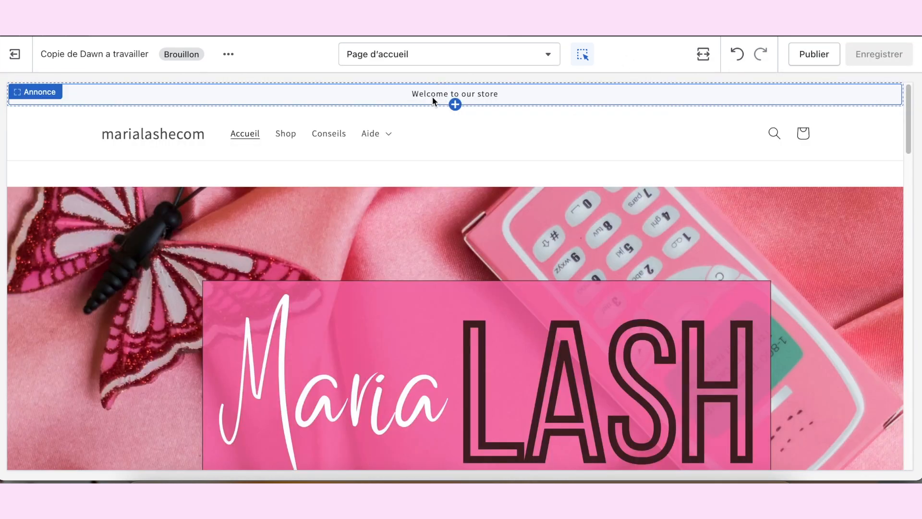
Step: Return to « Bureau » view and replace the announcement bar's text with « Livraison gratuite a partir de 100 euros »
{"action": "left_click", "coordinate": [443, 94]}
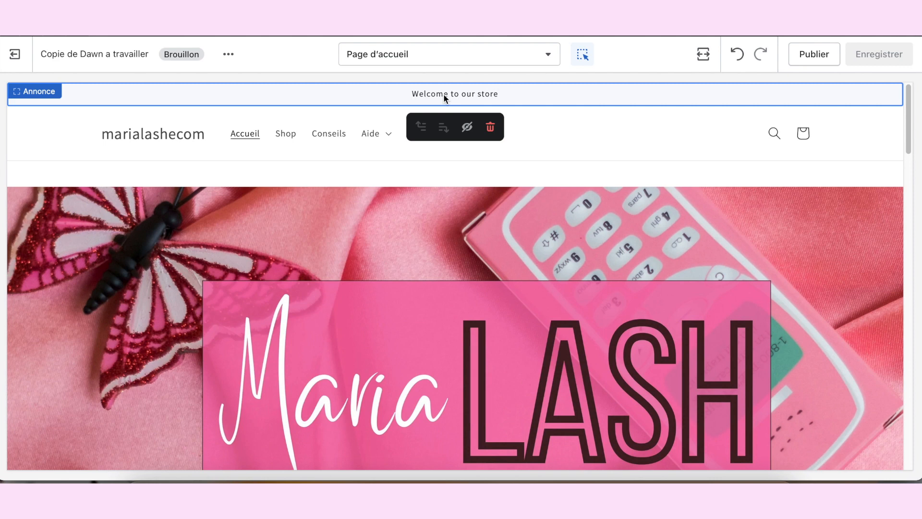
{"action": "left_click", "coordinate": [702, 53]}
{"action": "left_click", "coordinate": [717, 115]}
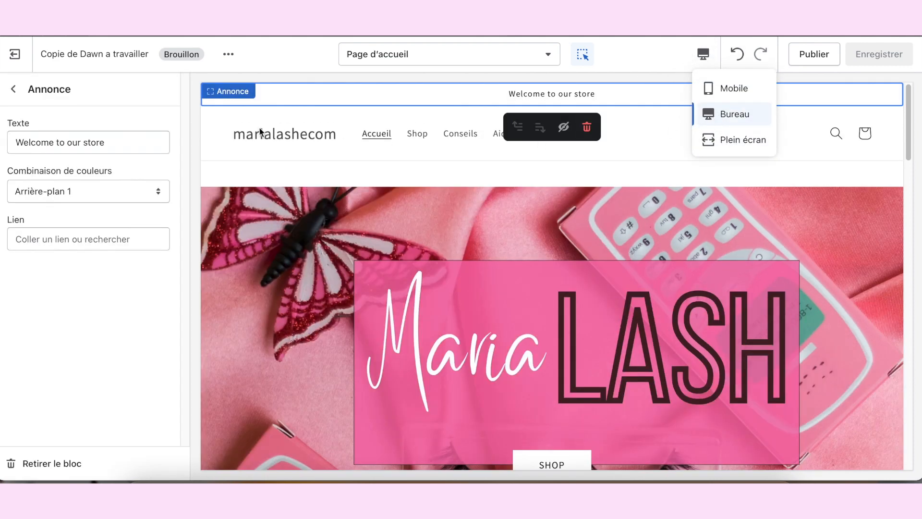
{"action": "left_click", "coordinate": [468, 97]}
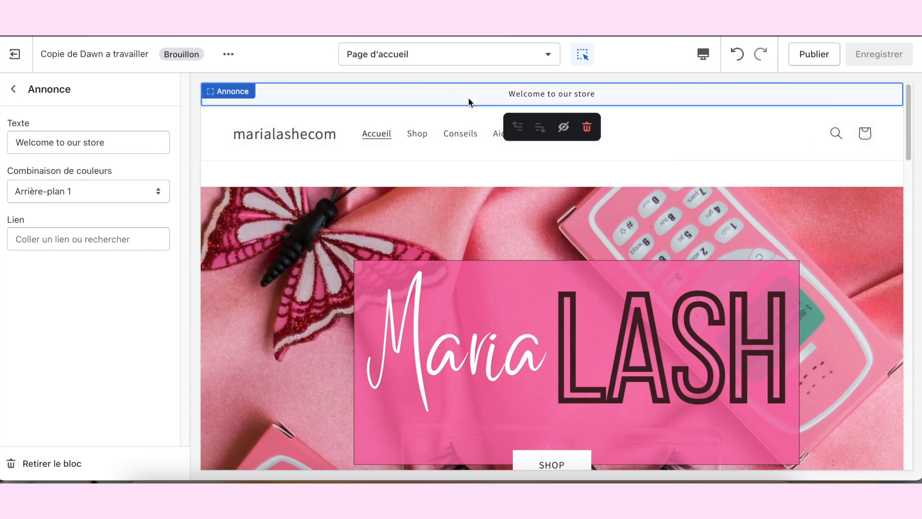
{"action": "triple_click", "coordinate": [99, 151]}
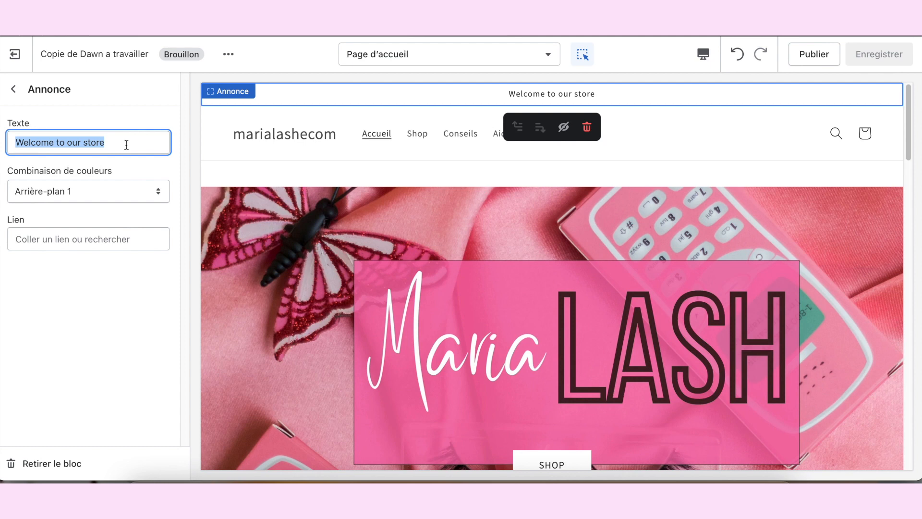
{"action": "type", "text": "IO"}
{"action": "type", "text": "Livraison gratuite"}
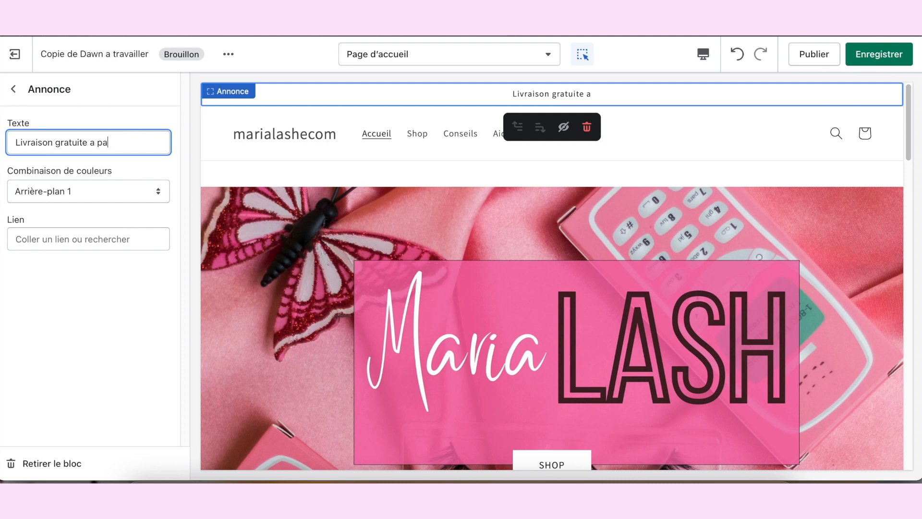
{"action": "type", "text": "rtir"}
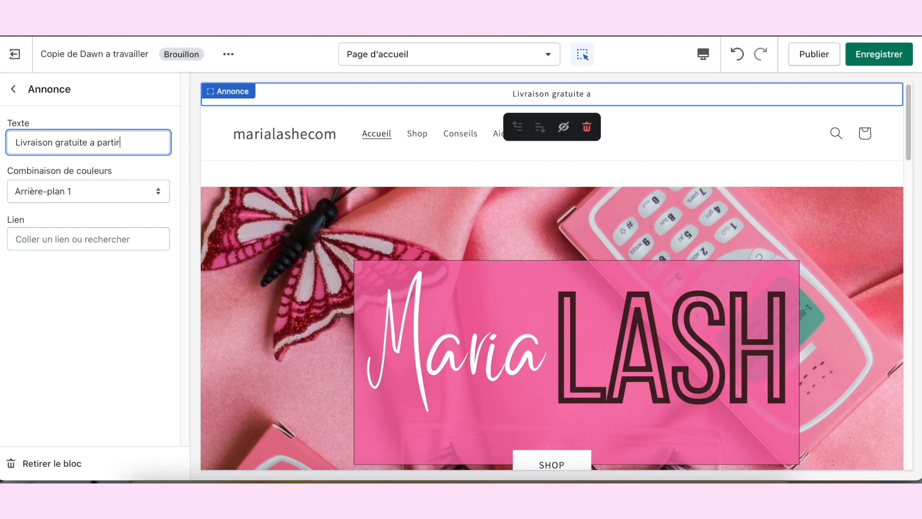
{"action": "type", "text": " de 100 euros"}
Step: Try the « Accent 1 », « Accent 2 » and « Arrière-plan 1 » colour schemes on the announcement bar
{"action": "left_click", "coordinate": [119, 187]}
{"action": "left_click", "coordinate": [104, 159]}
{"action": "left_click", "coordinate": [122, 186]}
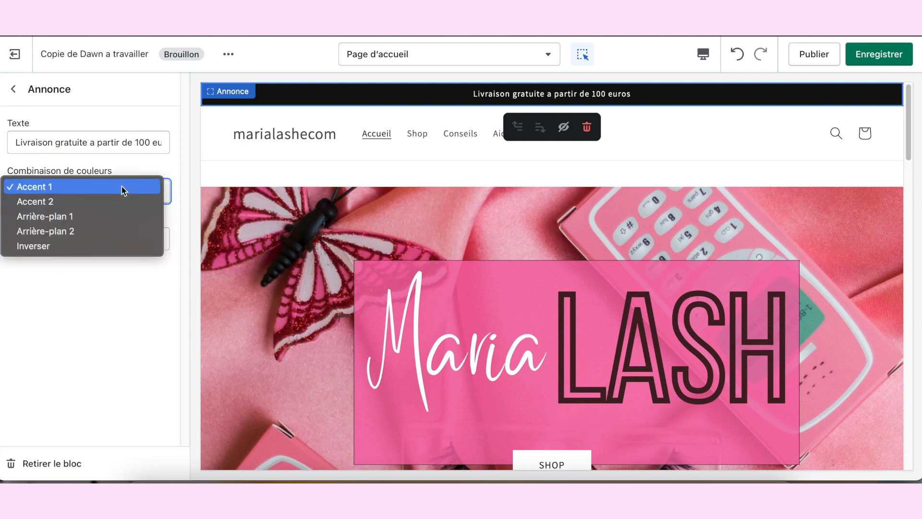
{"action": "left_click", "coordinate": [115, 197]}
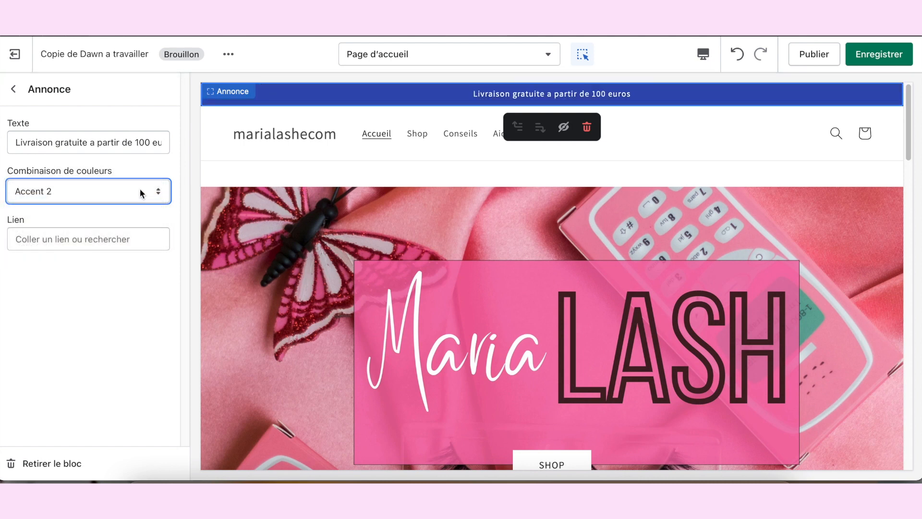
{"action": "left_click", "coordinate": [140, 190]}
{"action": "left_click", "coordinate": [127, 194]}
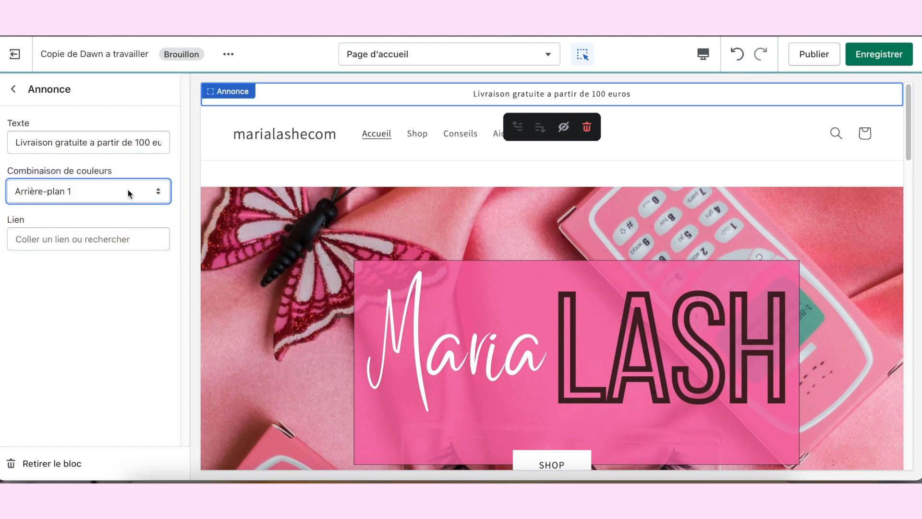
Step: Set the announcement bar's colour scheme to « Arrière-plan 2 » and save the theme
{"action": "left_click", "coordinate": [128, 188]}
{"action": "left_click", "coordinate": [119, 205]}
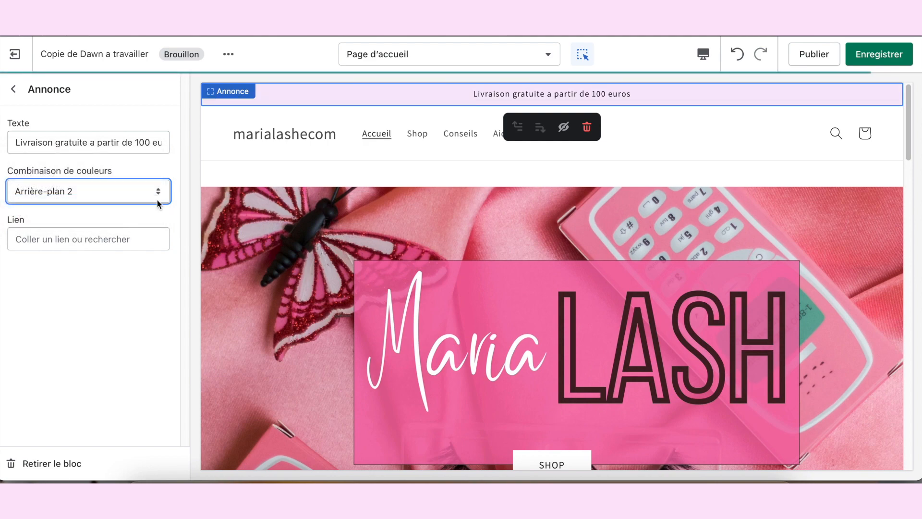
{"action": "scroll", "coordinate": [439, 233], "scroll_direction": "down", "scroll_amount": 15}
{"action": "scroll", "coordinate": [455, 269], "scroll_direction": "down", "scroll_amount": 10}
{"action": "scroll", "coordinate": [462, 270], "scroll_direction": "up", "scroll_amount": 20}
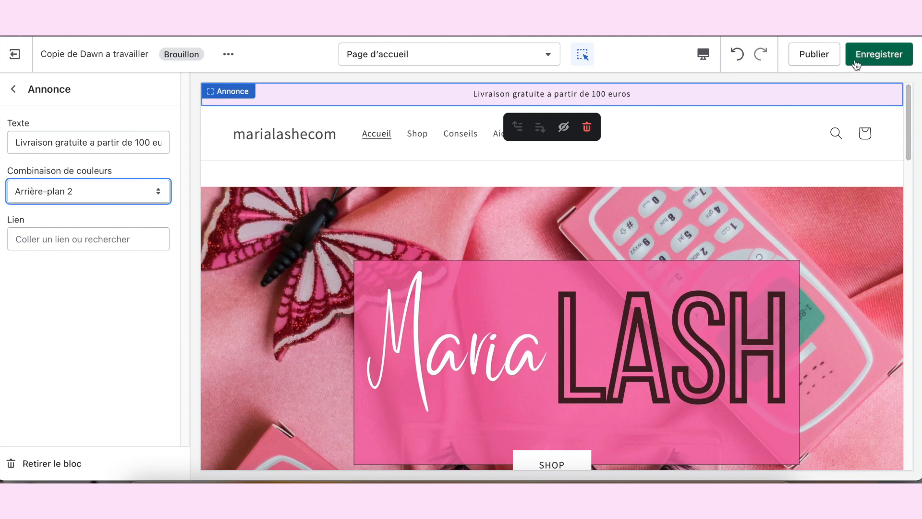
{"action": "key", "text": "ctrl+s"}
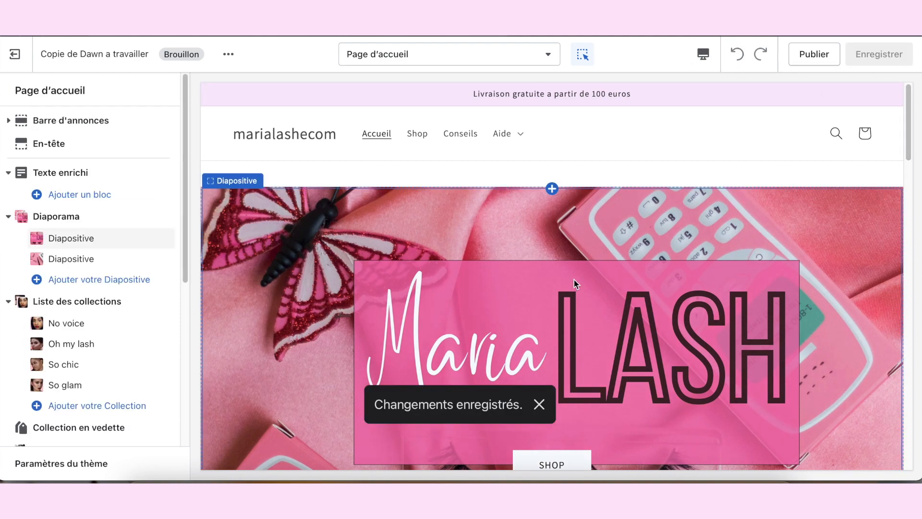
Step: Check the pale background down the home page and reopen the « Couleurs » group of the theme settings at the secondary colours
{"action": "scroll", "coordinate": [393, 96], "scroll_direction": "down", "scroll_amount": 10}
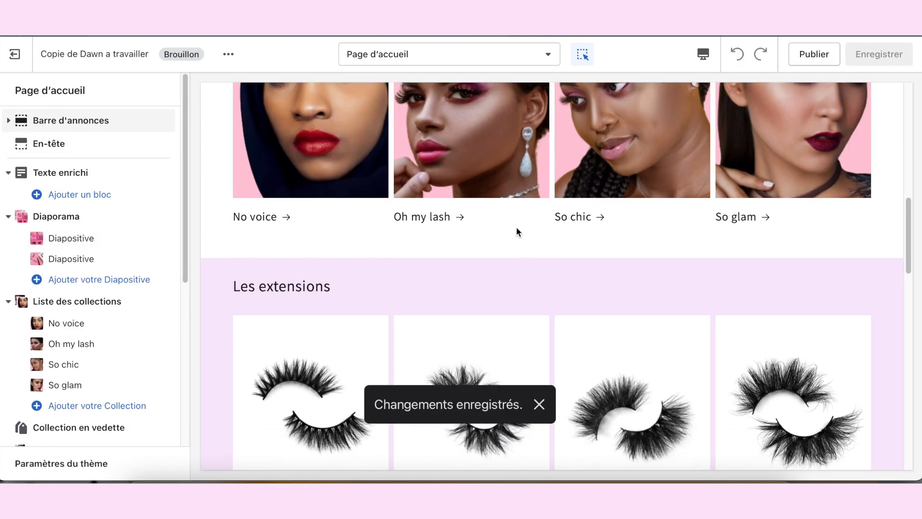
{"action": "scroll", "coordinate": [404, 215], "scroll_direction": "up", "scroll_amount": 2}
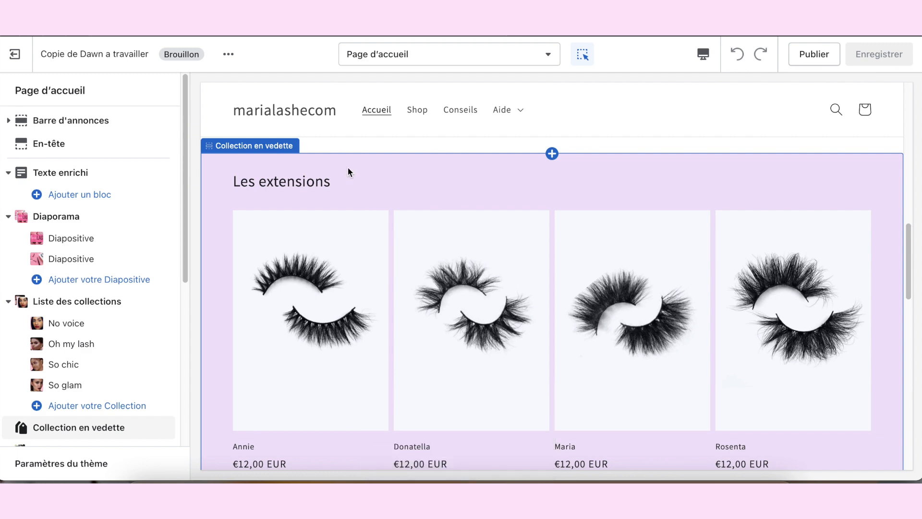
{"action": "scroll", "coordinate": [144, 362], "scroll_direction": "down", "scroll_amount": 6}
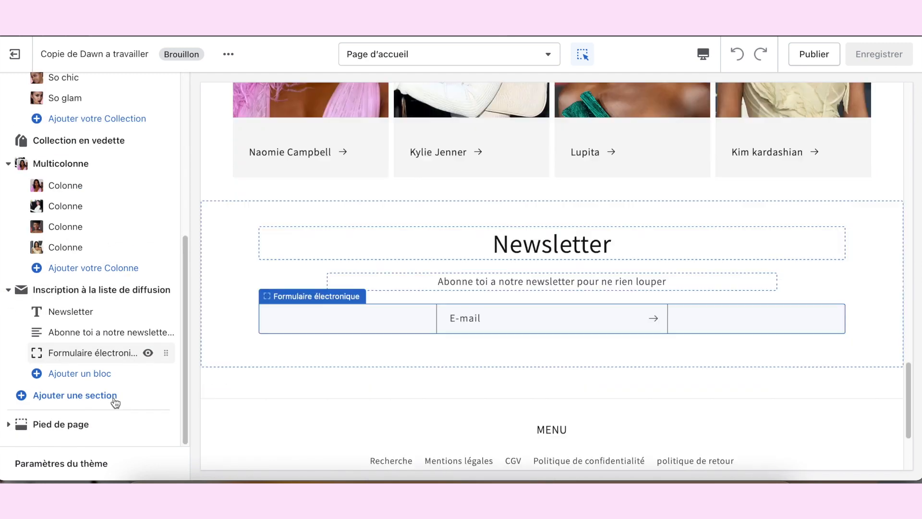
{"action": "left_click", "coordinate": [61, 463]}
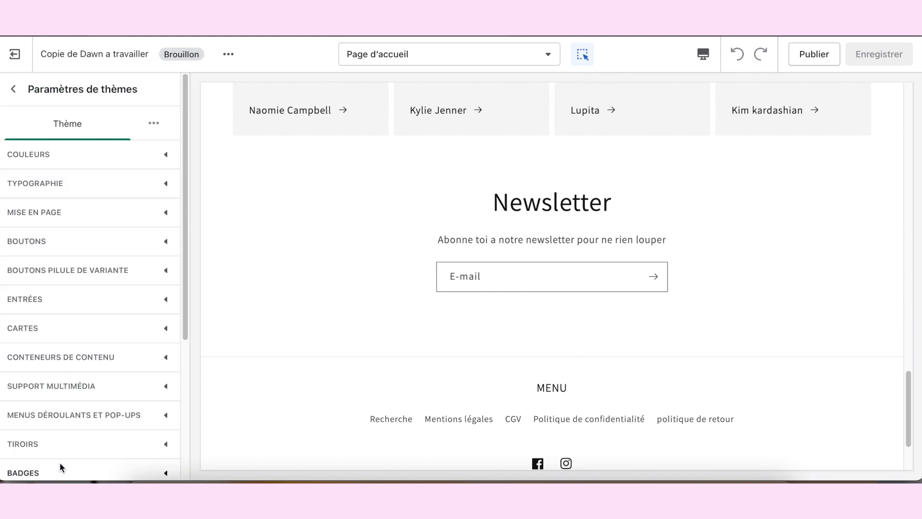
{"action": "left_click", "coordinate": [114, 168]}
{"action": "scroll", "coordinate": [107, 272], "scroll_direction": "down", "scroll_amount": 3}
{"action": "scroll", "coordinate": [91, 232], "scroll_direction": "down", "scroll_amount": 1}
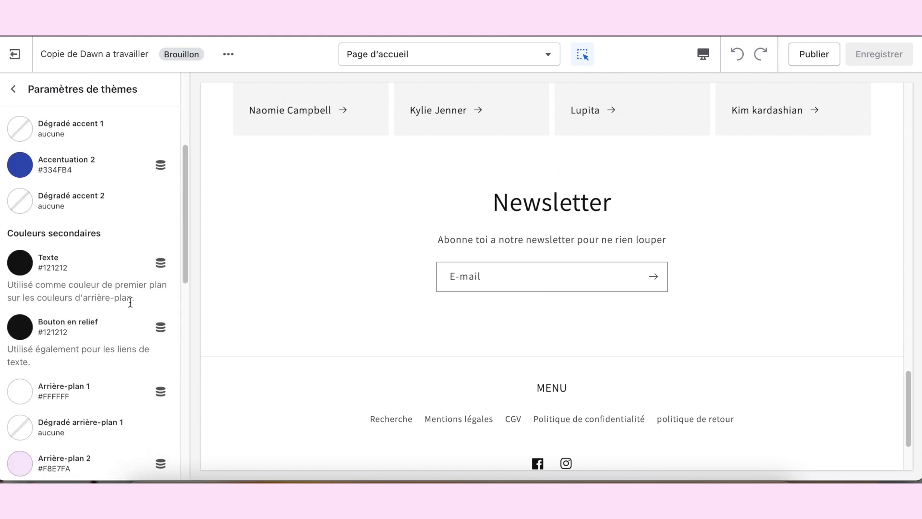
{"action": "scroll", "coordinate": [68, 447], "scroll_direction": "down", "scroll_amount": 5}
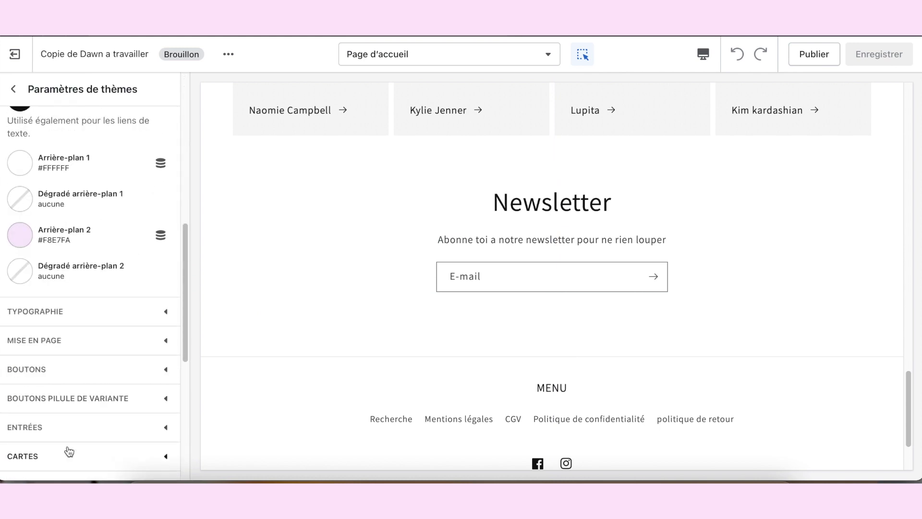
Step: Change the « Arrière-plan 2 » secondary colour to the light pink #FFF0F6 and save the theme
{"action": "left_click", "coordinate": [20, 235]}
{"action": "left_click", "coordinate": [99, 380]}
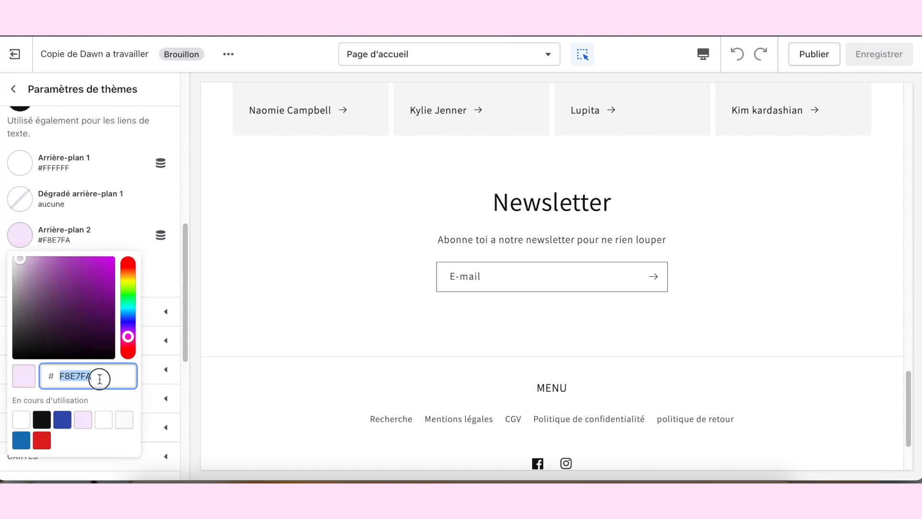
{"action": "type", "text": "FFF0F6"}
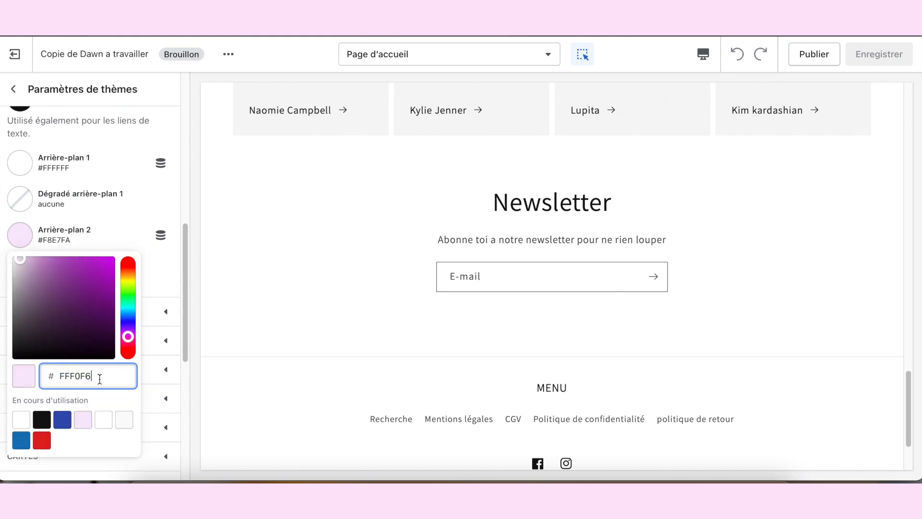
{"action": "left_click", "coordinate": [163, 272]}
{"action": "left_click", "coordinate": [148, 269]}
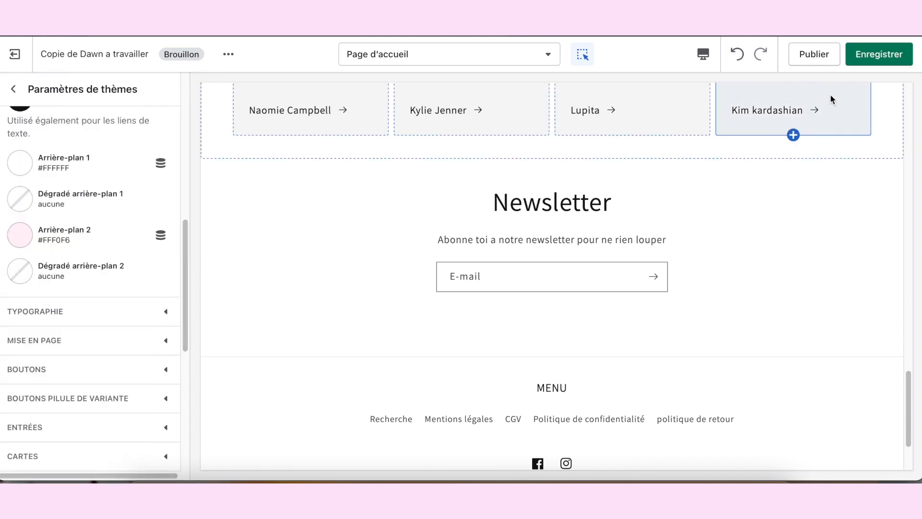
{"action": "left_click", "coordinate": [895, 50]}
Step: Select the « Pied de page » section and set its colour scheme to « Accent 1 »
{"action": "scroll", "coordinate": [870, 168], "scroll_direction": "up", "scroll_amount": 10}
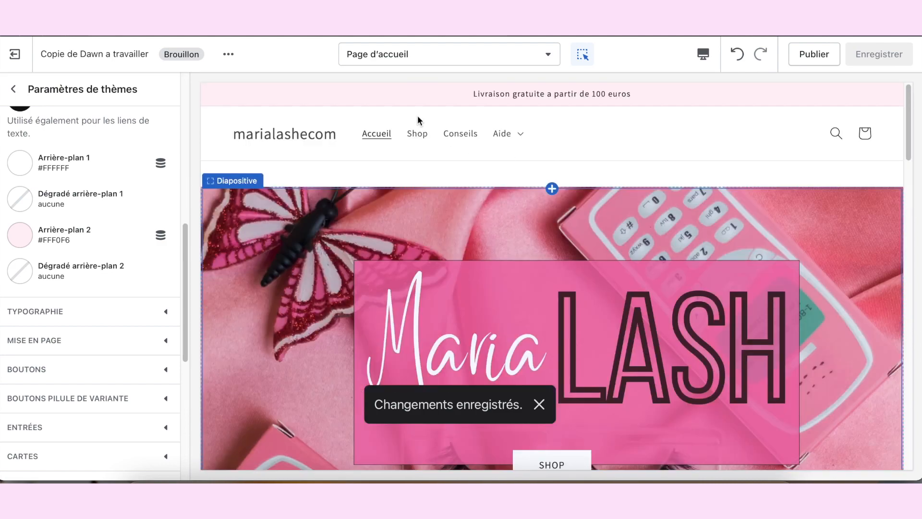
{"action": "scroll", "coordinate": [489, 104], "scroll_direction": "down", "scroll_amount": 10}
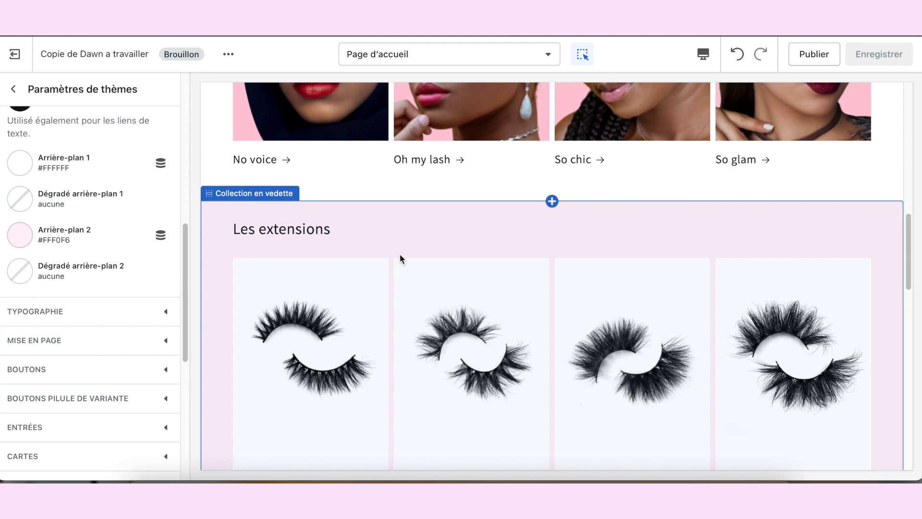
{"action": "left_click", "coordinate": [367, 263]}
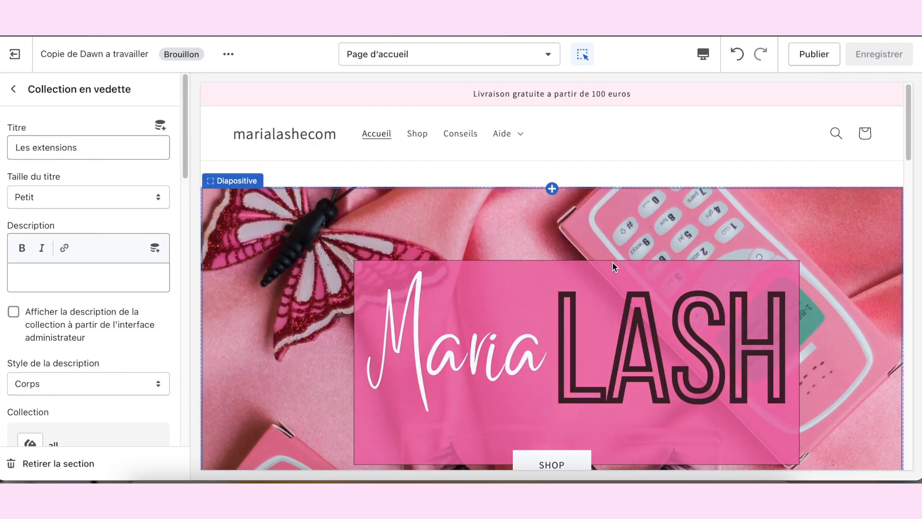
{"action": "scroll", "coordinate": [613, 267], "scroll_direction": "down", "scroll_amount": 20}
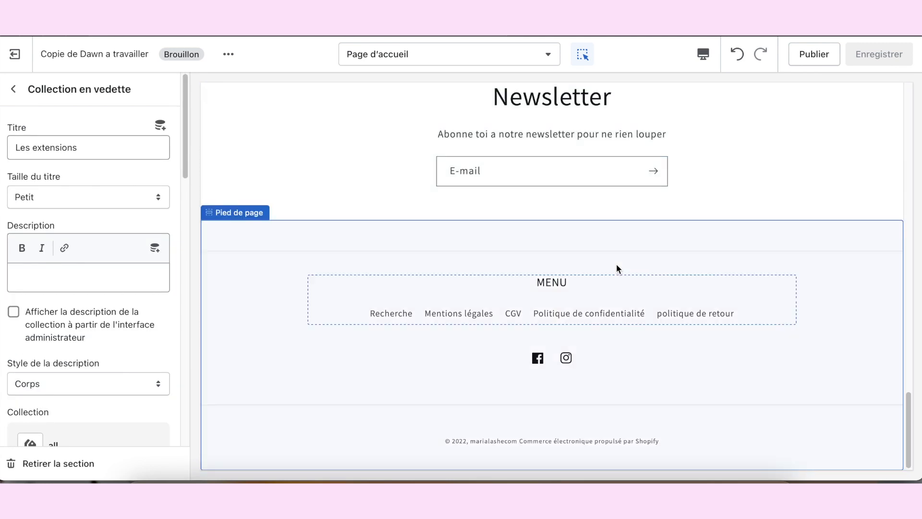
{"action": "left_click", "coordinate": [297, 269]}
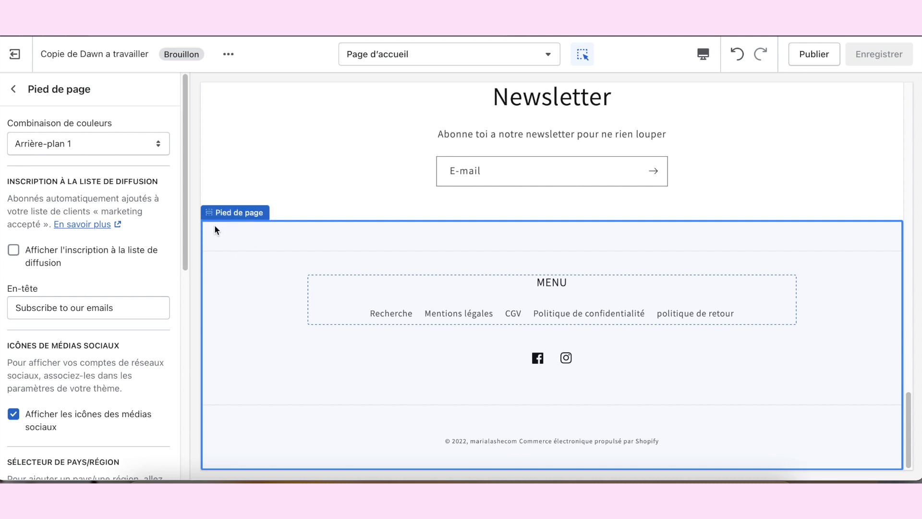
{"action": "left_click", "coordinate": [85, 149]}
{"action": "left_click", "coordinate": [90, 122]}
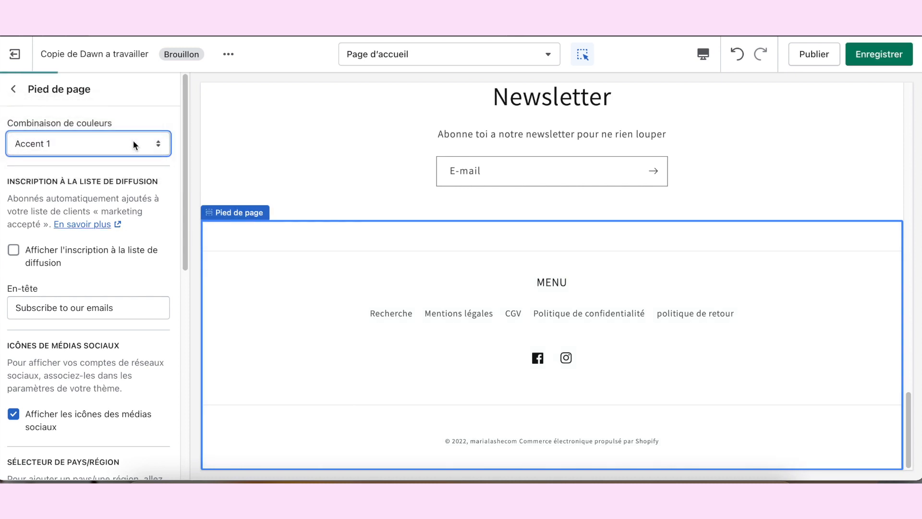
Step: Switch the preview to « Plein écran » and review the home page from the announcement bar down to the recoloured footer
{"action": "scroll", "coordinate": [449, 252], "scroll_direction": "up", "scroll_amount": 15}
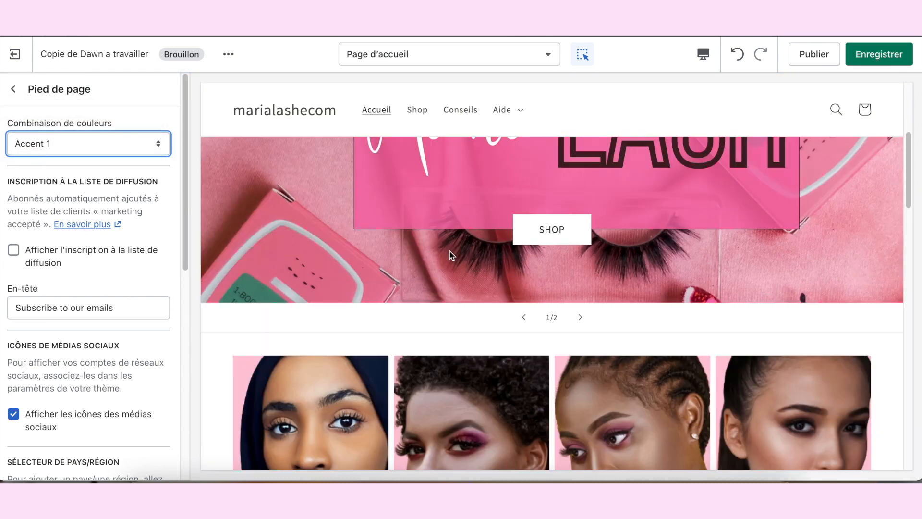
{"action": "scroll", "coordinate": [452, 254], "scroll_direction": "up", "scroll_amount": 5}
{"action": "left_click", "coordinate": [702, 54]}
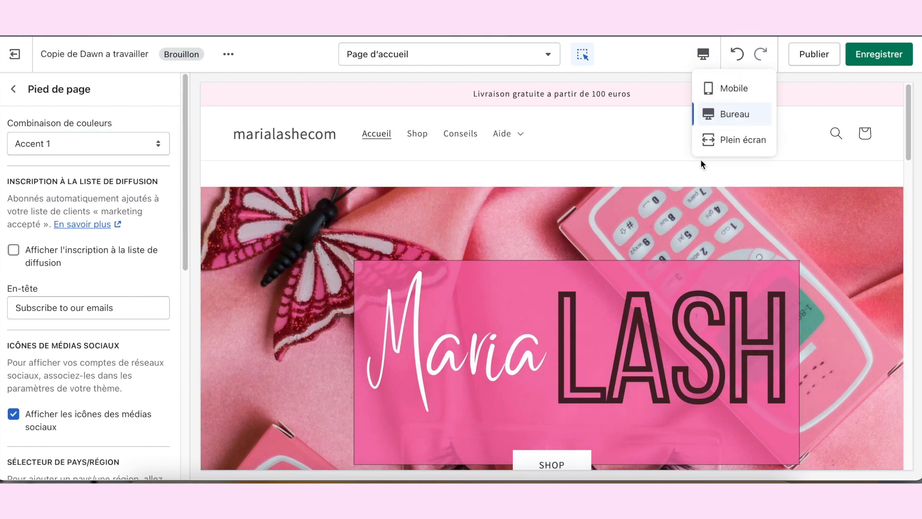
{"action": "left_click", "coordinate": [740, 139]}
{"action": "scroll", "coordinate": [685, 200], "scroll_direction": "down", "scroll_amount": 20}
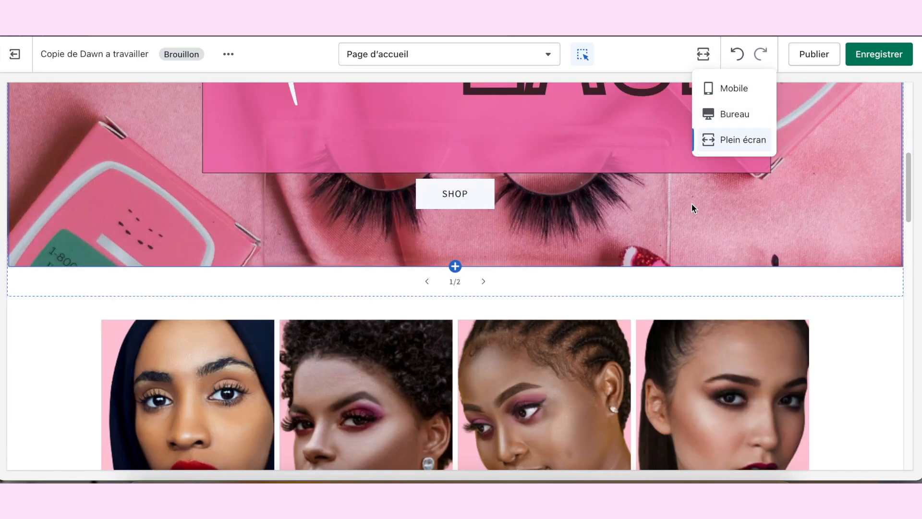
{"action": "scroll", "coordinate": [797, 271], "scroll_direction": "down", "scroll_amount": 7}
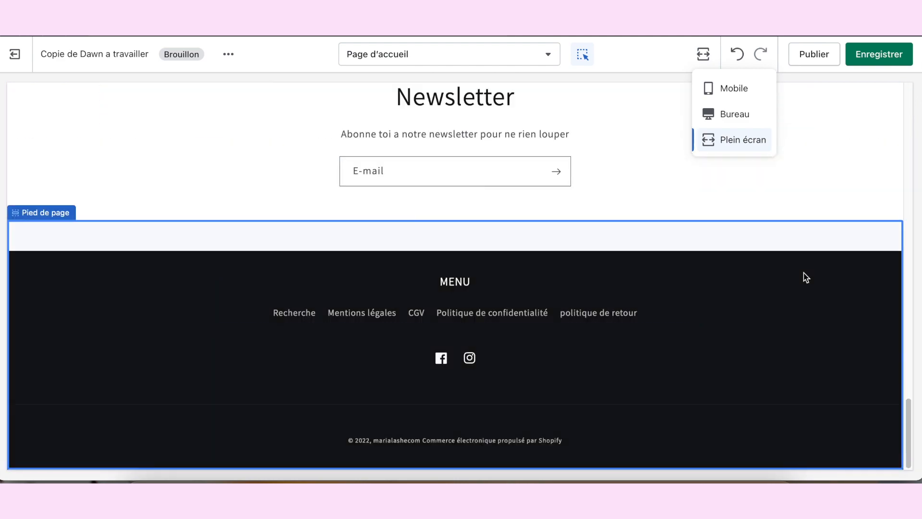
{"action": "scroll", "coordinate": [811, 261], "scroll_direction": "up", "scroll_amount": 20}
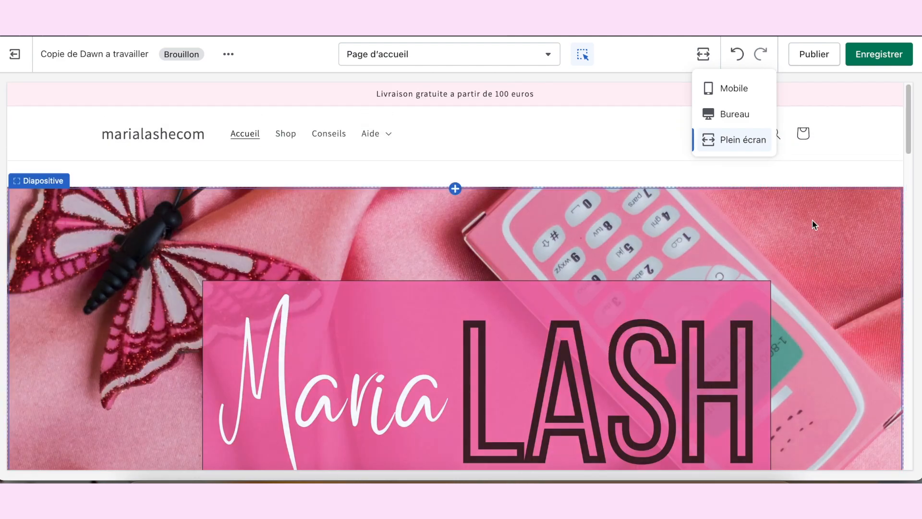
Step: Review the home page from the slideshow down to the footer and save the theme
{"action": "left_click", "coordinate": [606, 129]}
{"action": "scroll", "coordinate": [816, 236], "scroll_direction": "down", "scroll_amount": 20}
{"action": "scroll", "coordinate": [841, 250], "scroll_direction": "up", "scroll_amount": 12}
{"action": "scroll", "coordinate": [839, 248], "scroll_direction": "down", "scroll_amount": 3}
{"action": "scroll", "coordinate": [839, 248], "scroll_direction": "up", "scroll_amount": 5}
{"action": "scroll", "coordinate": [807, 246], "scroll_direction": "down", "scroll_amount": 15}
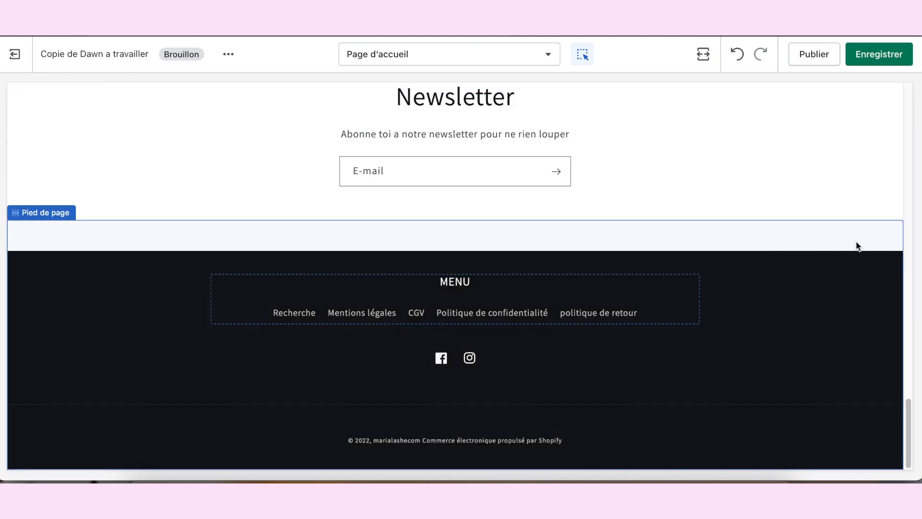
{"action": "key", "text": "ctrl+s"}
Step: Examine the home page sections in the full-screen preview, from the slideshow through « Les extensions » to the newsletter
{"action": "scroll", "coordinate": [375, 179], "scroll_direction": "down", "scroll_amount": 7}
{"action": "scroll", "coordinate": [423, 188], "scroll_direction": "down", "scroll_amount": 18}
{"action": "scroll", "coordinate": [425, 188], "scroll_direction": "up", "scroll_amount": 5}
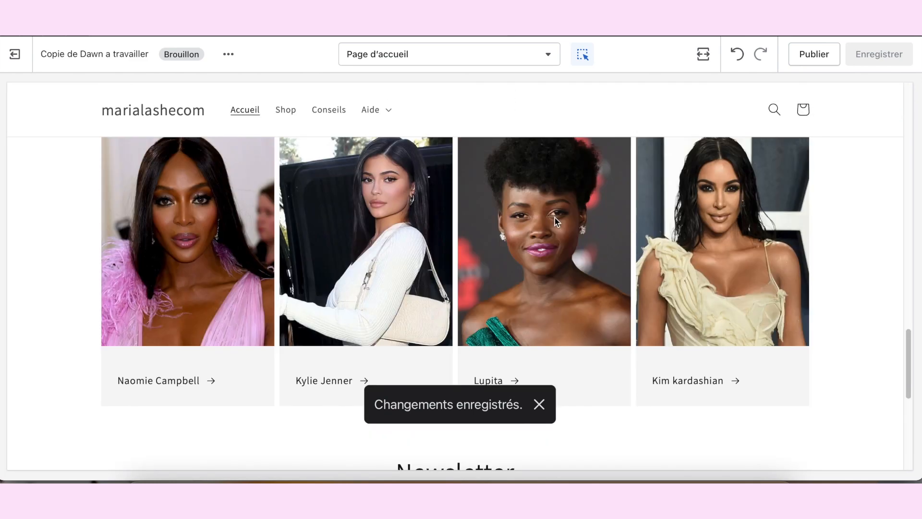
{"action": "scroll", "coordinate": [374, 226], "scroll_direction": "up", "scroll_amount": 10}
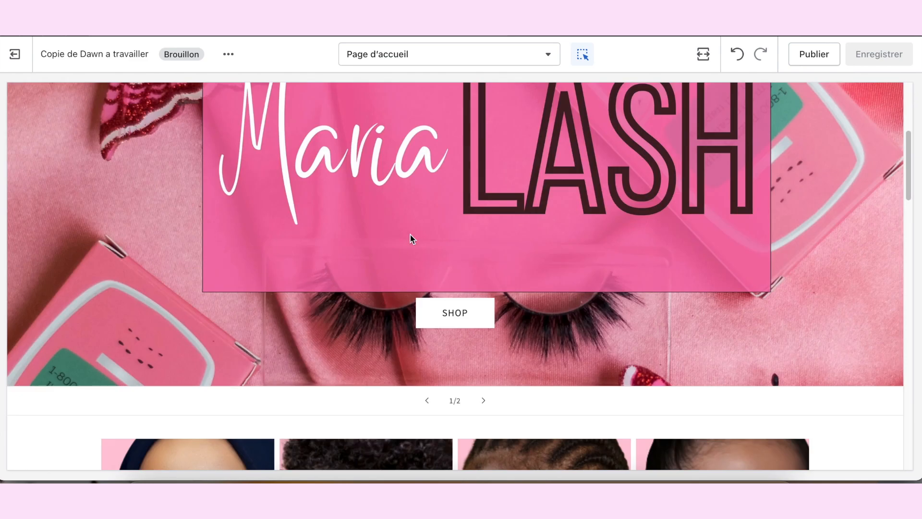
{"action": "scroll", "coordinate": [398, 234], "scroll_direction": "down", "scroll_amount": 5}
{"action": "scroll", "coordinate": [597, 315], "scroll_direction": "down", "scroll_amount": 7}
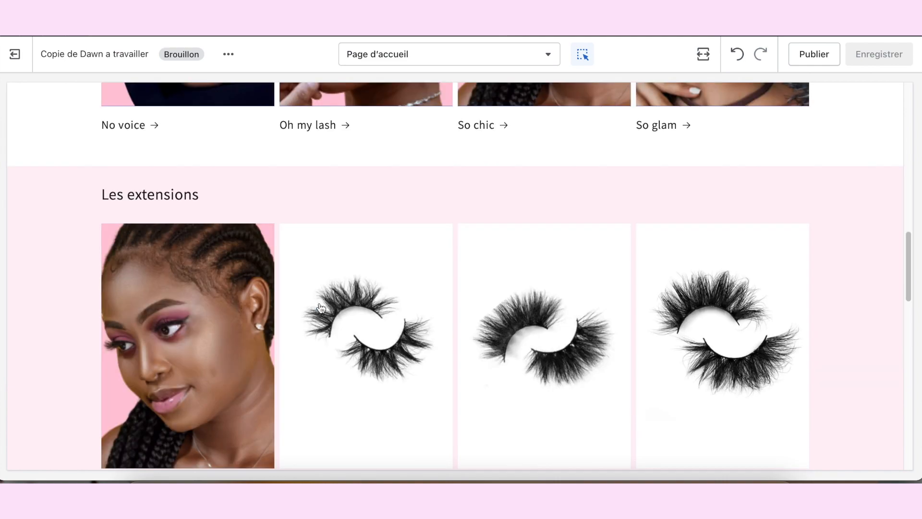
{"action": "scroll", "coordinate": [274, 322], "scroll_direction": "down", "scroll_amount": 2}
{"action": "scroll", "coordinate": [208, 285], "scroll_direction": "down", "scroll_amount": 6}
{"action": "scroll", "coordinate": [206, 274], "scroll_direction": "up", "scroll_amount": 4}
{"action": "scroll", "coordinate": [204, 260], "scroll_direction": "down", "scroll_amount": 5}
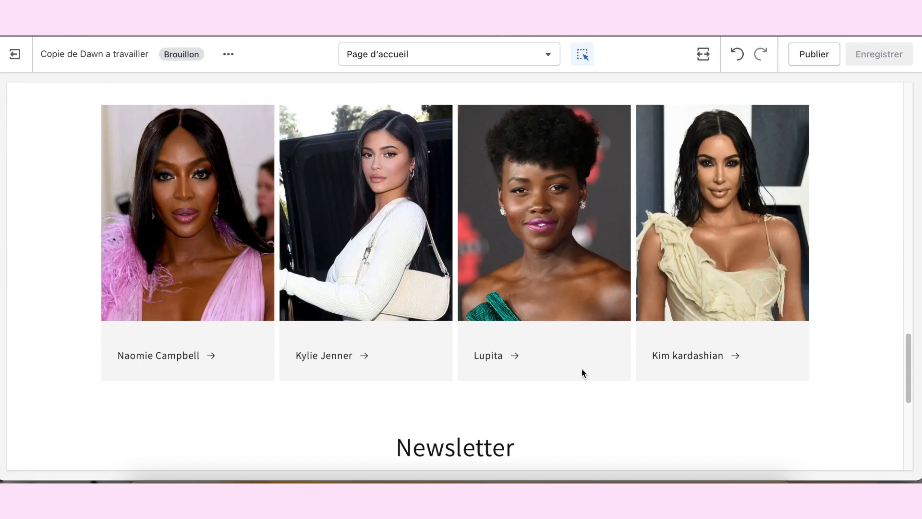
{"action": "scroll", "coordinate": [395, 353], "scroll_direction": "down", "scroll_amount": 2}
{"action": "scroll", "coordinate": [348, 330], "scroll_direction": "up", "scroll_amount": 10}
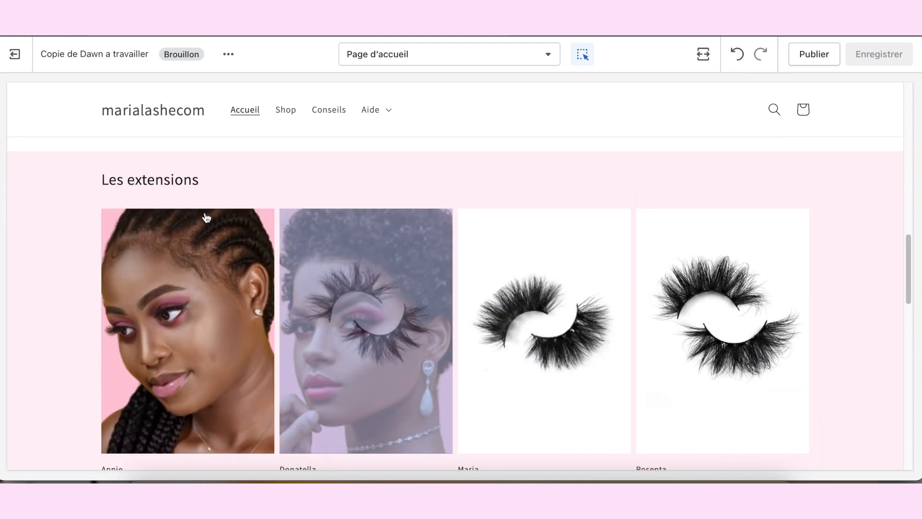
Step: Open the « Annie » product page from « Les extensions », expand its four collapsible rows and examine the layout
{"action": "left_click", "coordinate": [190, 299]}
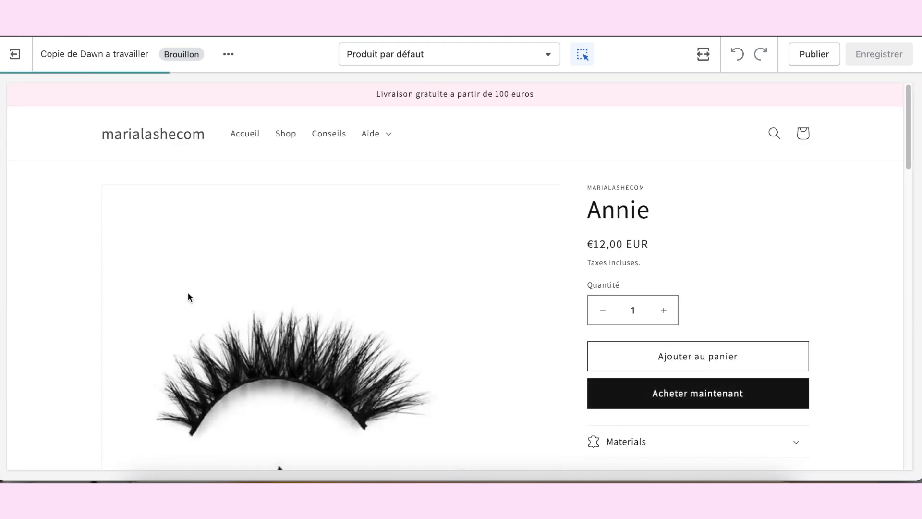
{"action": "scroll", "coordinate": [638, 226], "scroll_direction": "down", "scroll_amount": 2}
{"action": "scroll", "coordinate": [713, 195], "scroll_direction": "down", "scroll_amount": 6}
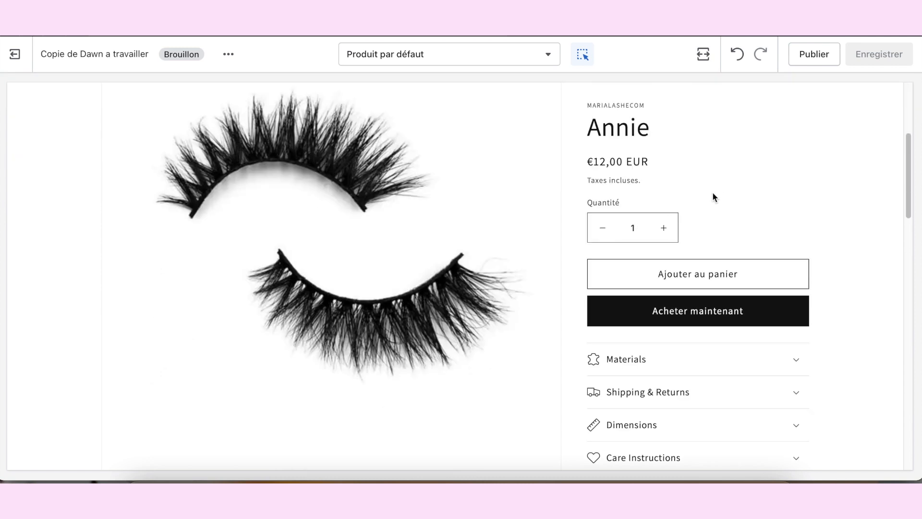
{"action": "scroll", "coordinate": [801, 257], "scroll_direction": "down", "scroll_amount": 8}
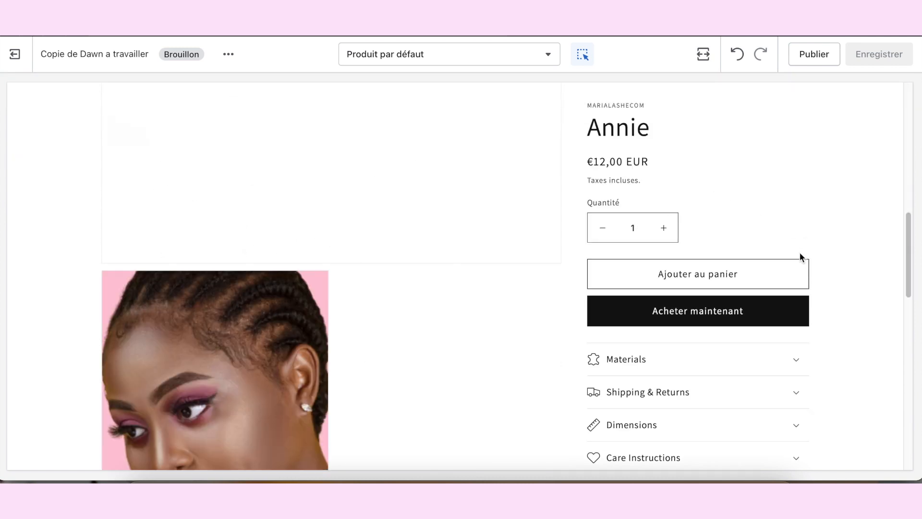
{"action": "left_click", "coordinate": [797, 212]}
{"action": "left_click", "coordinate": [786, 238]}
{"action": "left_click", "coordinate": [788, 261]}
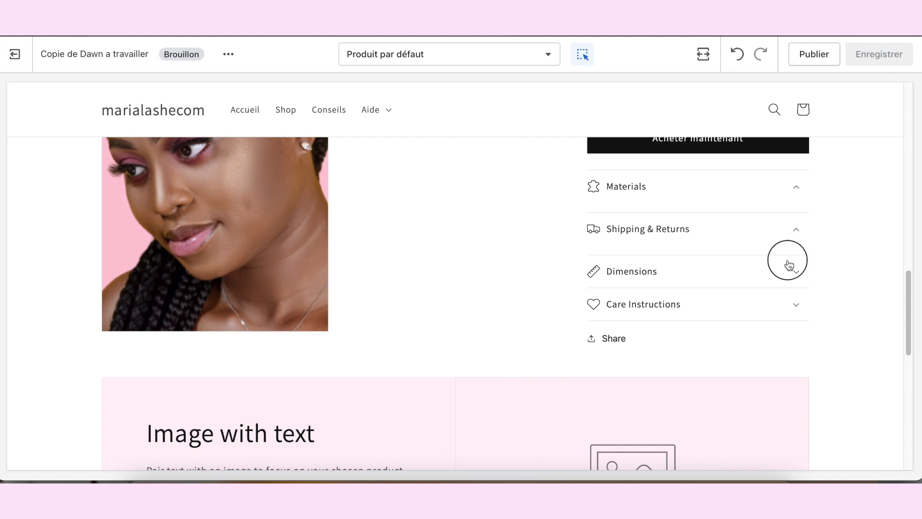
{"action": "left_click", "coordinate": [792, 307]}
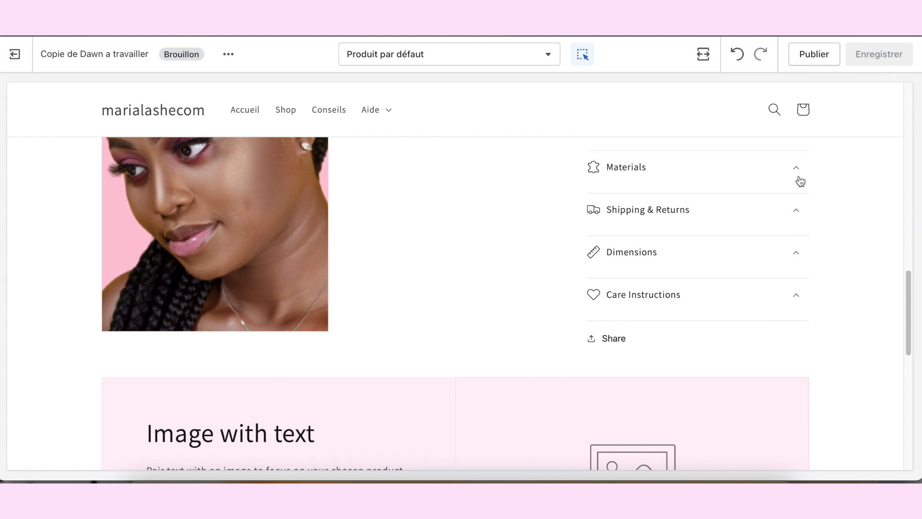
{"action": "scroll", "coordinate": [800, 181], "scroll_direction": "down", "scroll_amount": 5}
{"action": "scroll", "coordinate": [588, 344], "scroll_direction": "up", "scroll_amount": 3}
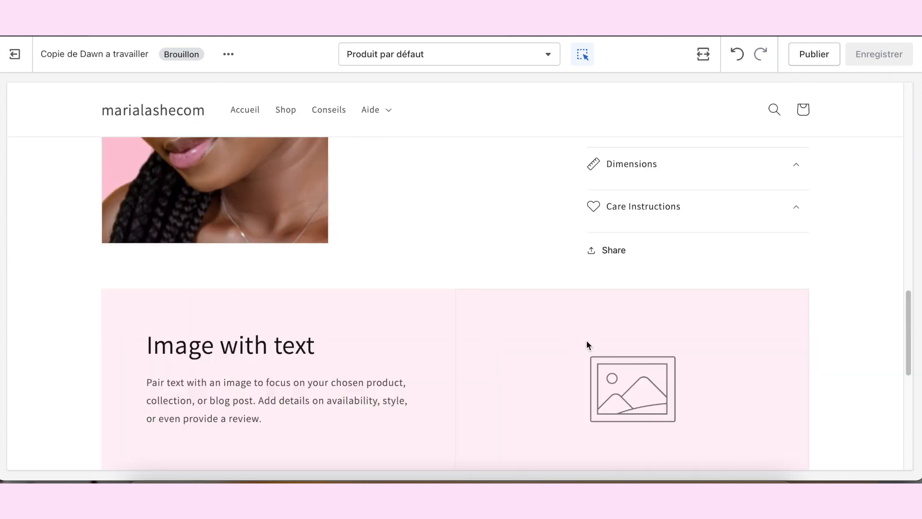
{"action": "scroll", "coordinate": [541, 254], "scroll_direction": "up", "scroll_amount": 6}
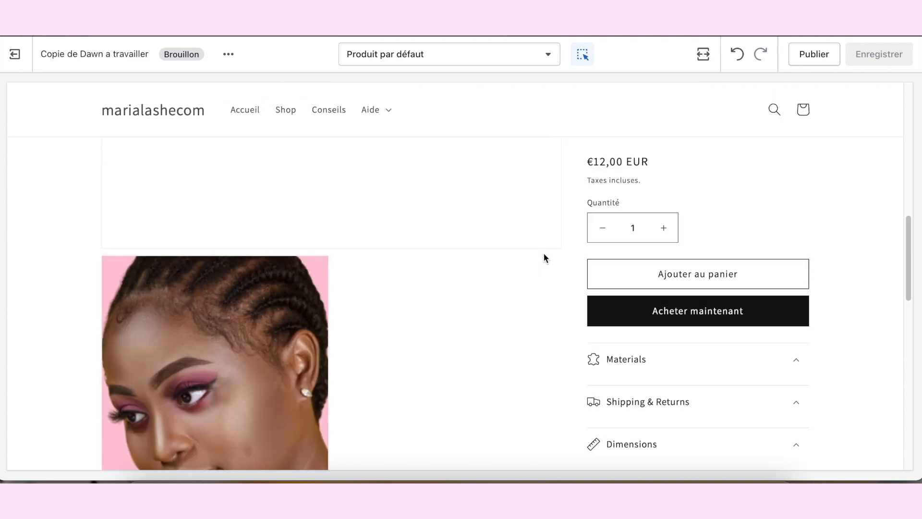
{"action": "scroll", "coordinate": [545, 253], "scroll_direction": "down", "scroll_amount": 1}
Step: Switch the preview to « Bureau » and look through the « Informations produits » blocks of the default product template
{"action": "left_click", "coordinate": [703, 54]}
{"action": "left_click", "coordinate": [731, 116]}
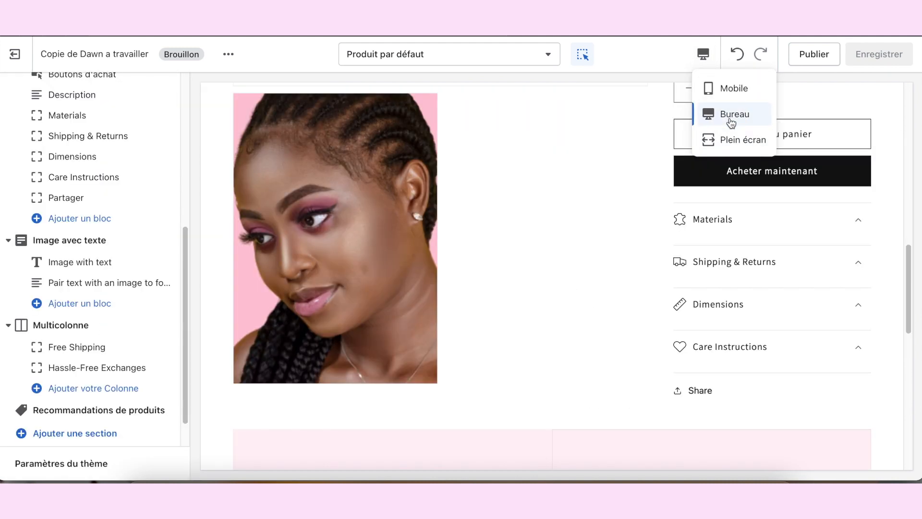
{"action": "scroll", "coordinate": [706, 195], "scroll_direction": "up", "scroll_amount": 3}
{"action": "scroll", "coordinate": [663, 228], "scroll_direction": "down", "scroll_amount": 3}
{"action": "scroll", "coordinate": [677, 237], "scroll_direction": "up", "scroll_amount": 5}
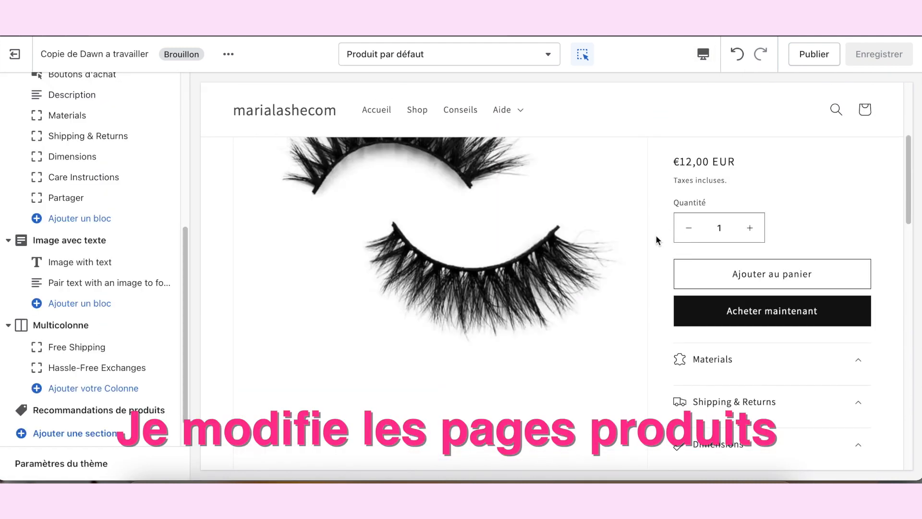
{"action": "scroll", "coordinate": [710, 249], "scroll_direction": "down", "scroll_amount": 7}
{"action": "left_click", "coordinate": [728, 179]}
{"action": "scroll", "coordinate": [722, 201], "scroll_direction": "up", "scroll_amount": 1}
{"action": "scroll", "coordinate": [778, 238], "scroll_direction": "up", "scroll_amount": 1}
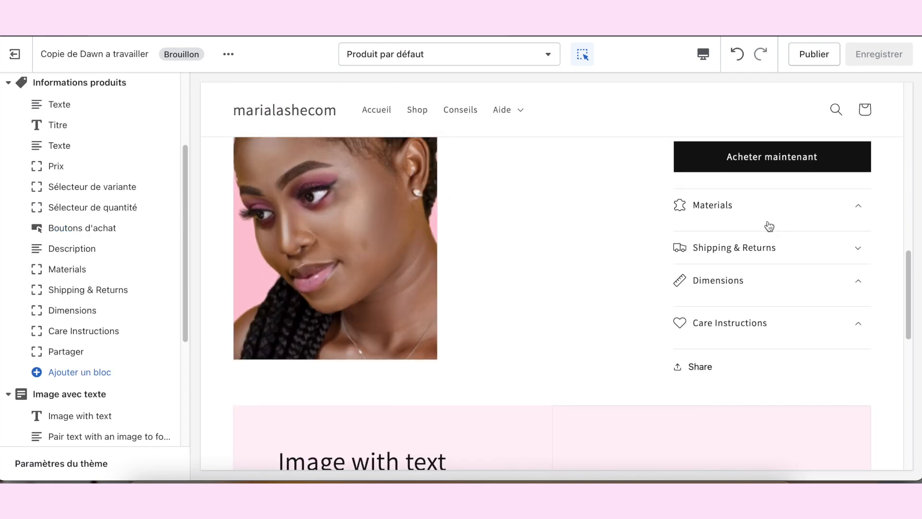
{"action": "scroll", "coordinate": [120, 168], "scroll_direction": "up", "scroll_amount": 1}
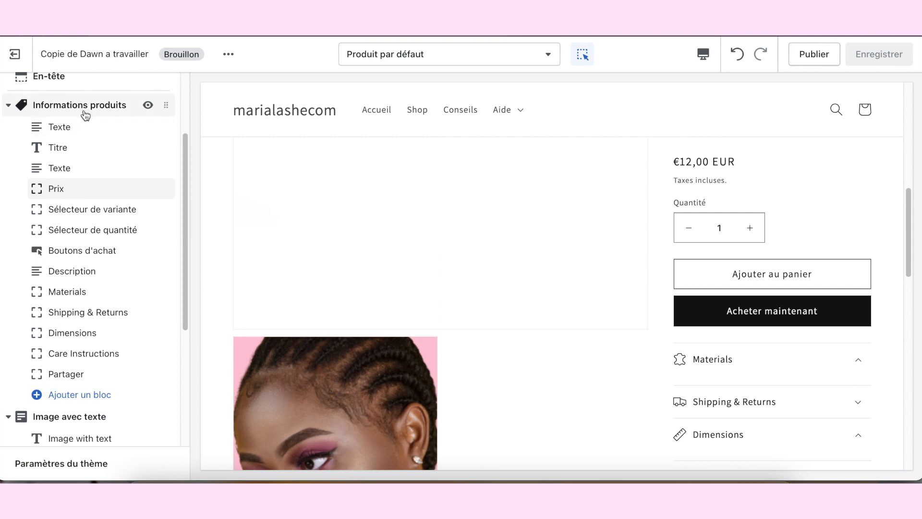
{"action": "scroll", "coordinate": [117, 204], "scroll_direction": "down", "scroll_amount": 1}
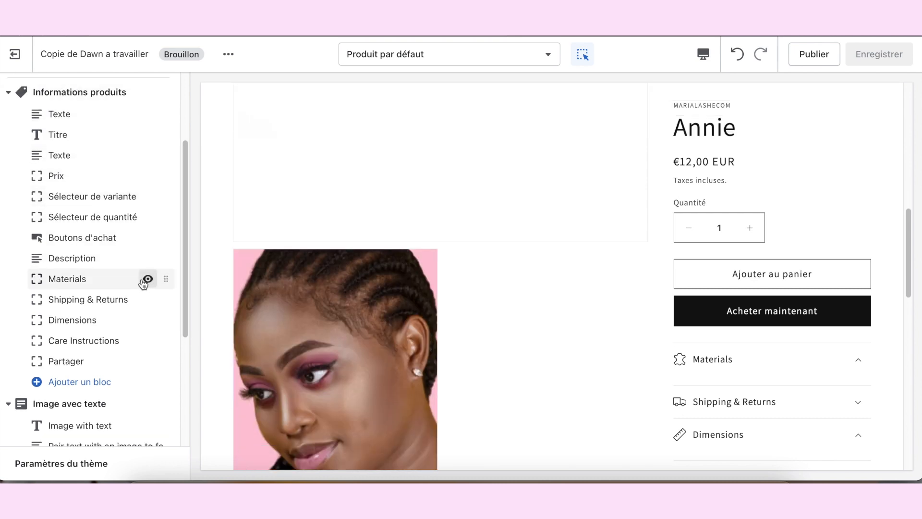
{"action": "scroll", "coordinate": [144, 283], "scroll_direction": "down", "scroll_amount": 1}
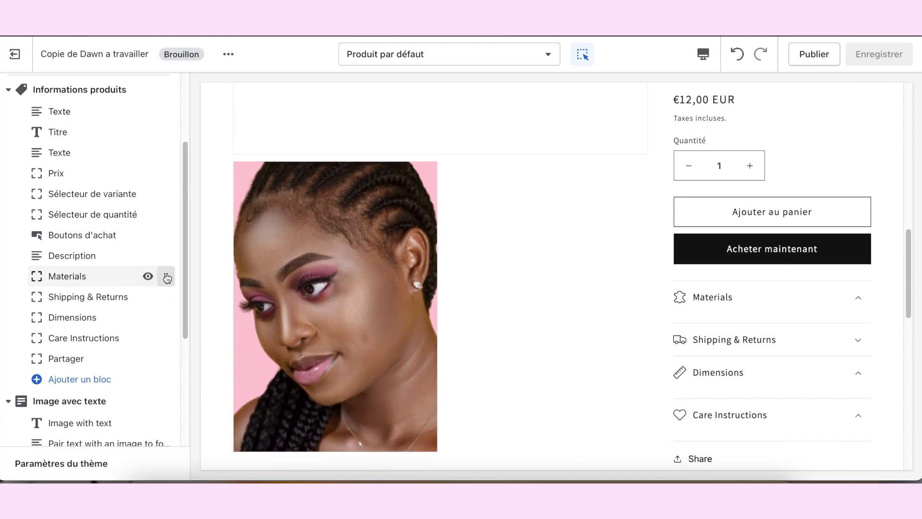
Step: Remove the « Materials » and « Dimensions » collapsible rows from the « Informations produits » section
{"action": "left_click", "coordinate": [109, 284]}
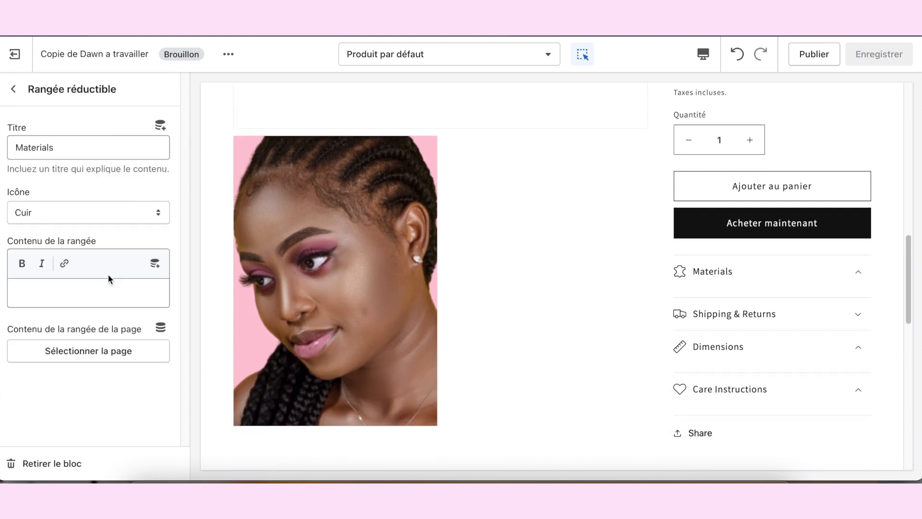
{"action": "left_click", "coordinate": [53, 460]}
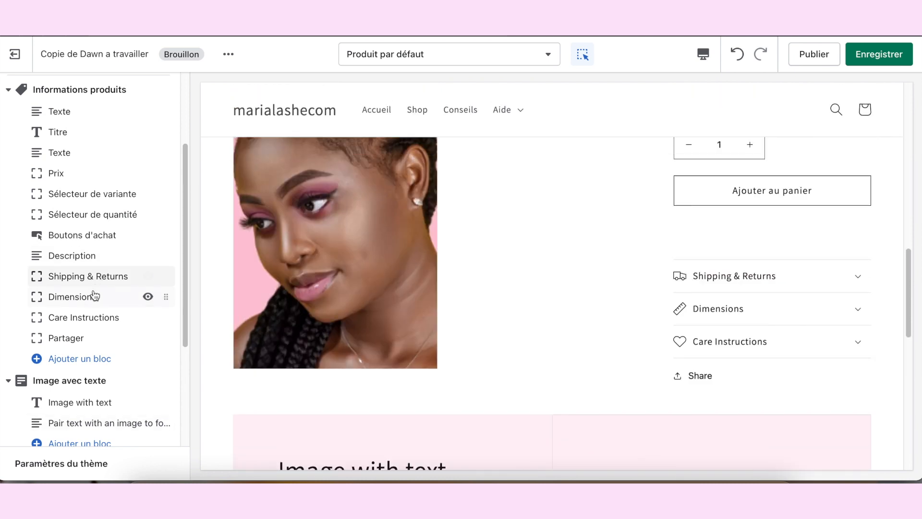
{"action": "left_click", "coordinate": [94, 296]}
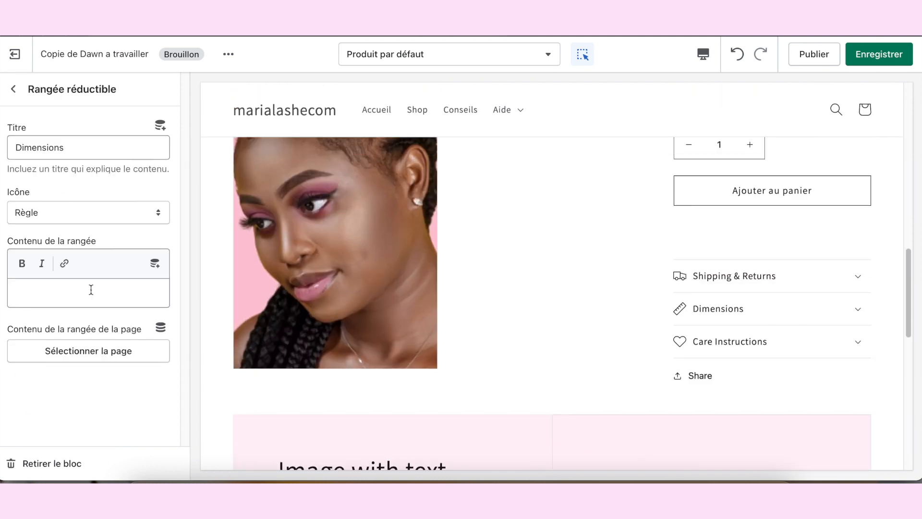
{"action": "left_click", "coordinate": [57, 464]}
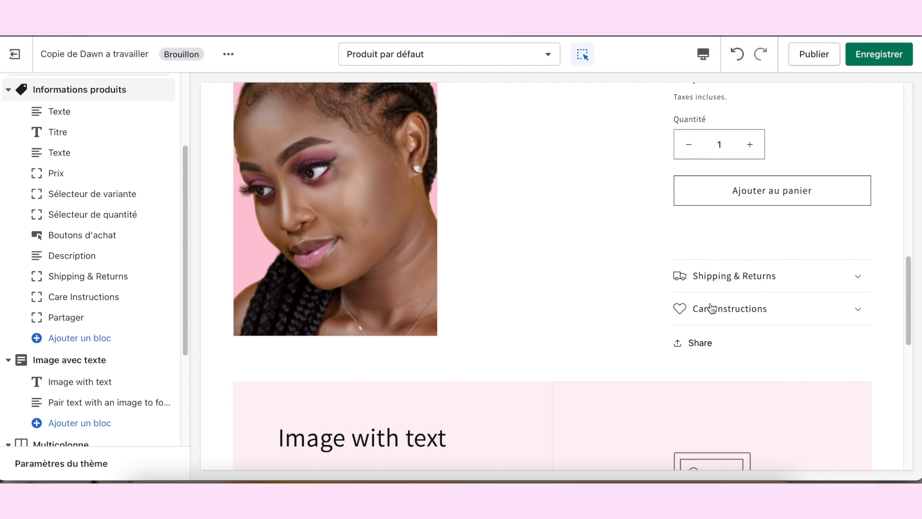
{"action": "scroll", "coordinate": [385, 309], "scroll_direction": "up", "scroll_amount": 1}
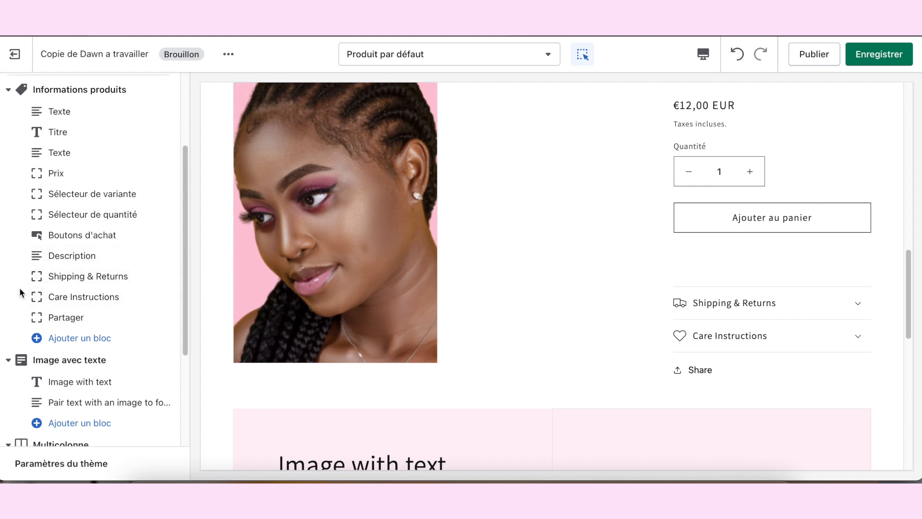
Step: Fill the « Shipping & Returns » row content with two lines of placeholder text, "adiljaedajdw" and "alkhadlhnad"
{"action": "left_click", "coordinate": [58, 278]}
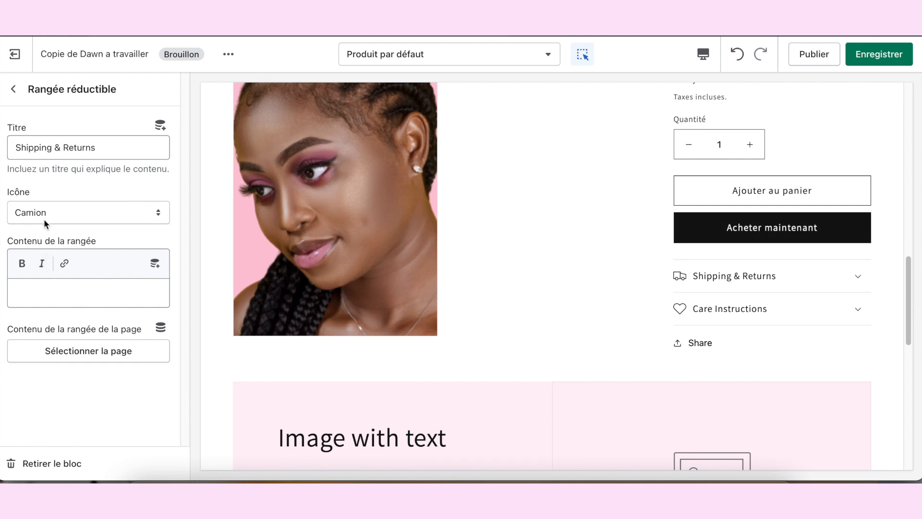
{"action": "left_click", "coordinate": [37, 293]}
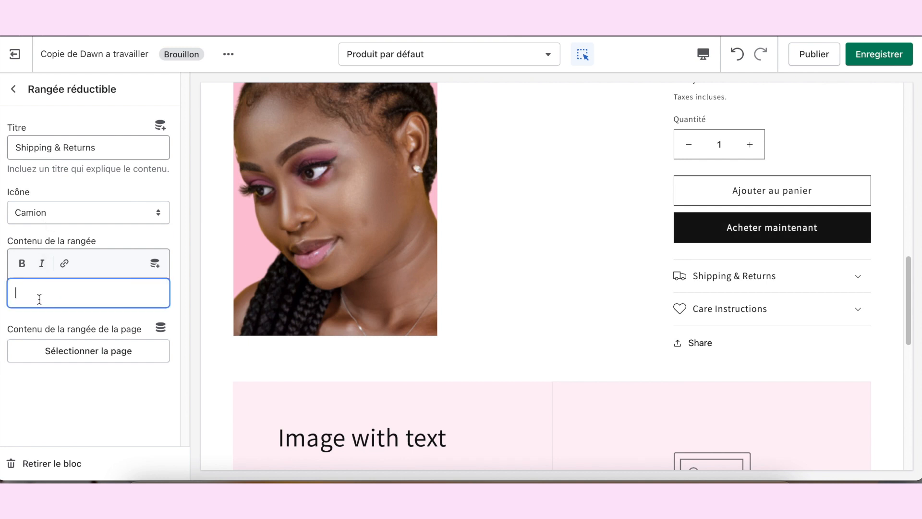
{"action": "type", "text": "asdfjsedajdv"}
{"action": "key", "text": "Return"}
{"action": "type", "text": "alkhadfhisad"}
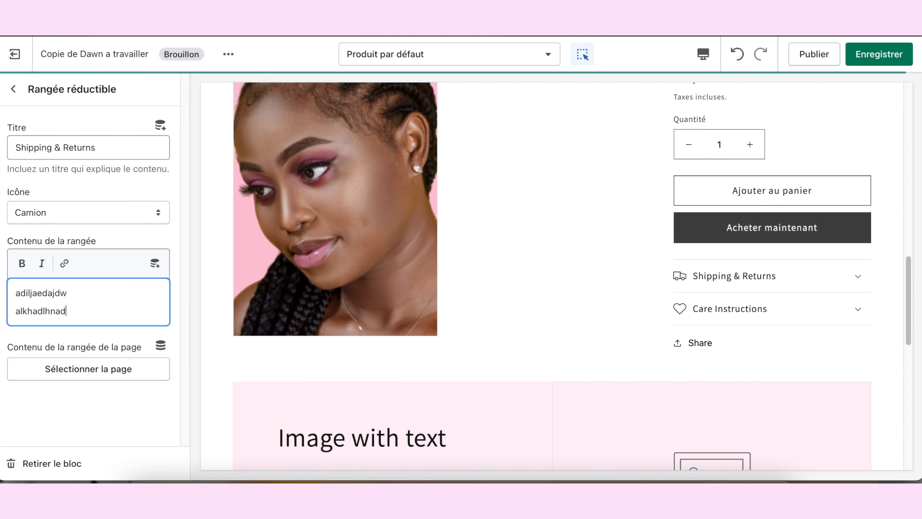
{"action": "left_click", "coordinate": [14, 89]}
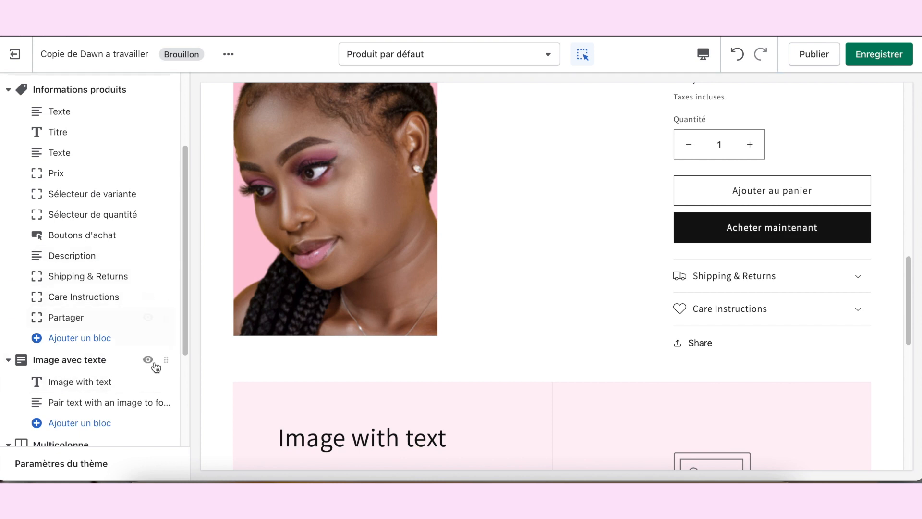
Step: Set the « Care Instructions » row content to "adhbkdlfbhqehwf;efuh;" and expand the collapsible rows in the preview to check them
{"action": "left_click", "coordinate": [79, 296]}
{"action": "left_click", "coordinate": [66, 287]}
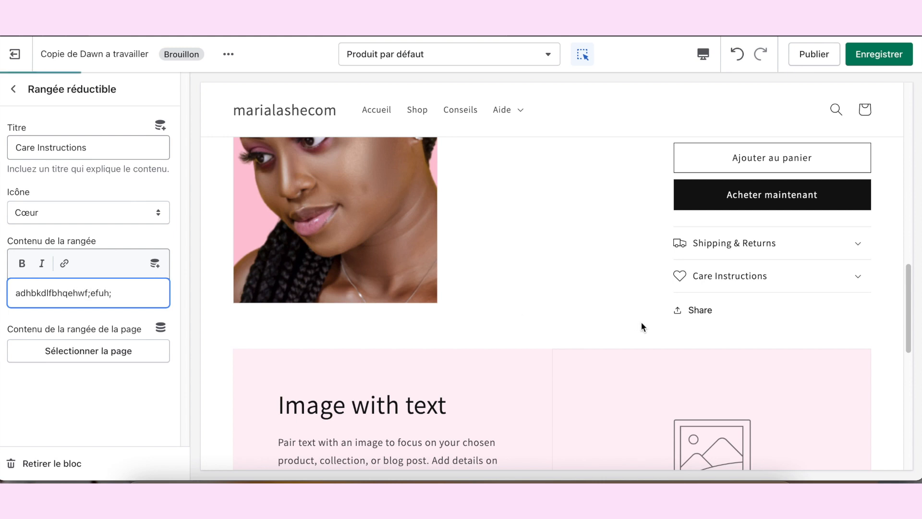
{"action": "left_click", "coordinate": [860, 256]}
{"action": "left_click", "coordinate": [858, 258]}
{"action": "left_click", "coordinate": [855, 174]}
{"action": "left_click", "coordinate": [848, 287]}
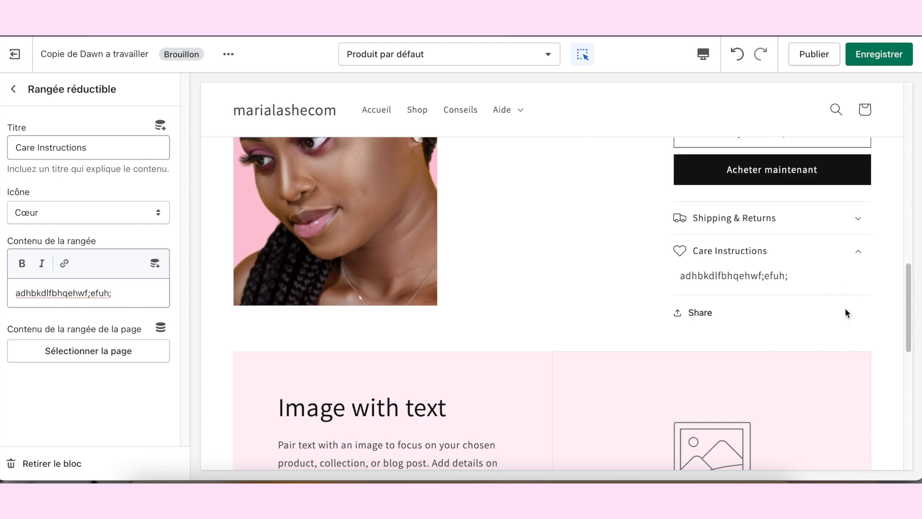
Step: Collapse the « Care Instructions » row in the preview and save the theme
{"action": "left_click", "coordinate": [853, 250]}
{"action": "left_click", "coordinate": [879, 55]}
{"action": "scroll", "coordinate": [581, 271], "scroll_direction": "down", "scroll_amount": 4}
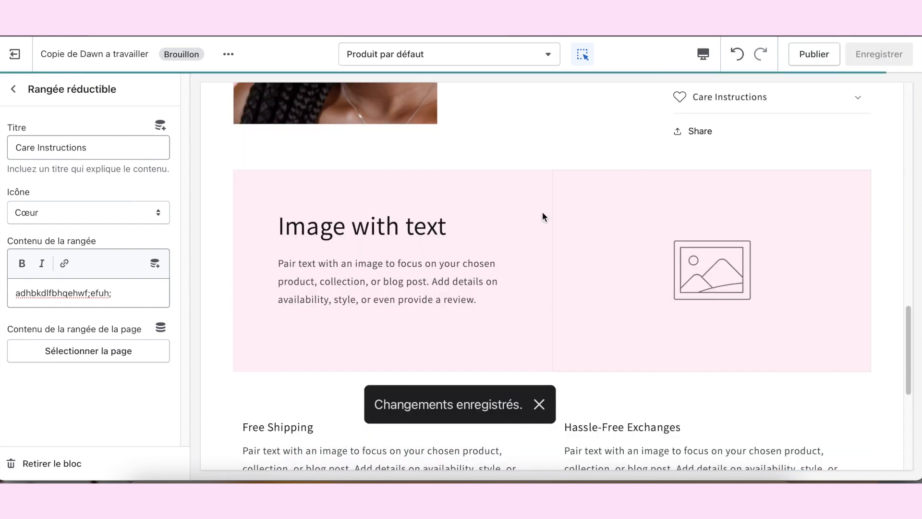
Step: Remove the « Image avec texte » section from the product page template
{"action": "left_click", "coordinate": [13, 89]}
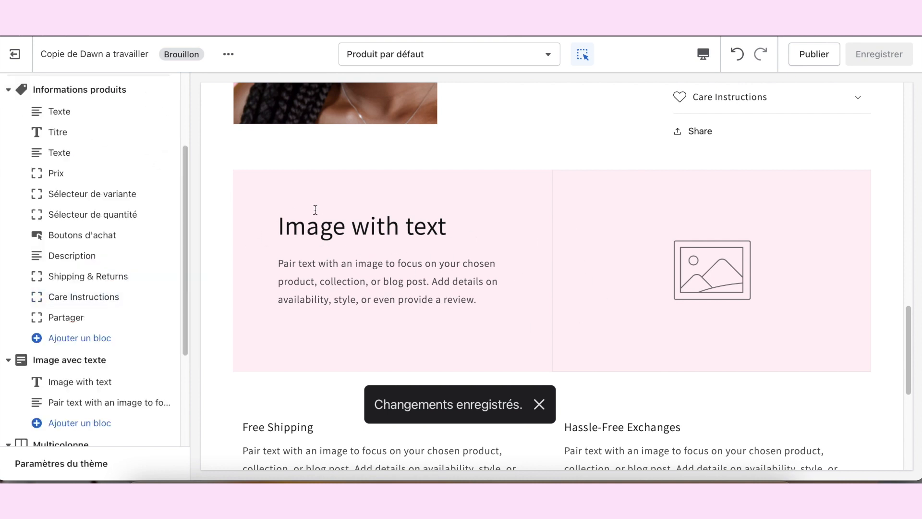
{"action": "scroll", "coordinate": [309, 211], "scroll_direction": "down", "scroll_amount": 1}
{"action": "scroll", "coordinate": [48, 356], "scroll_direction": "down", "scroll_amount": 1}
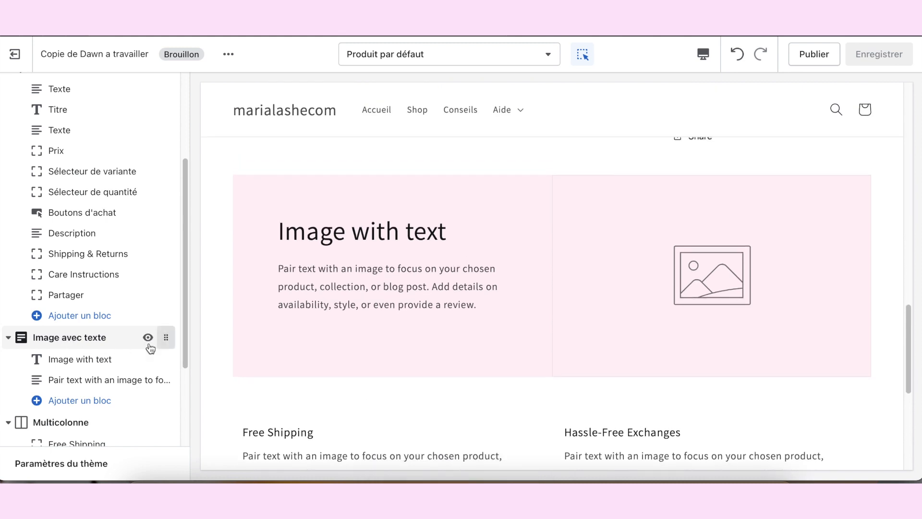
{"action": "left_click", "coordinate": [102, 336]}
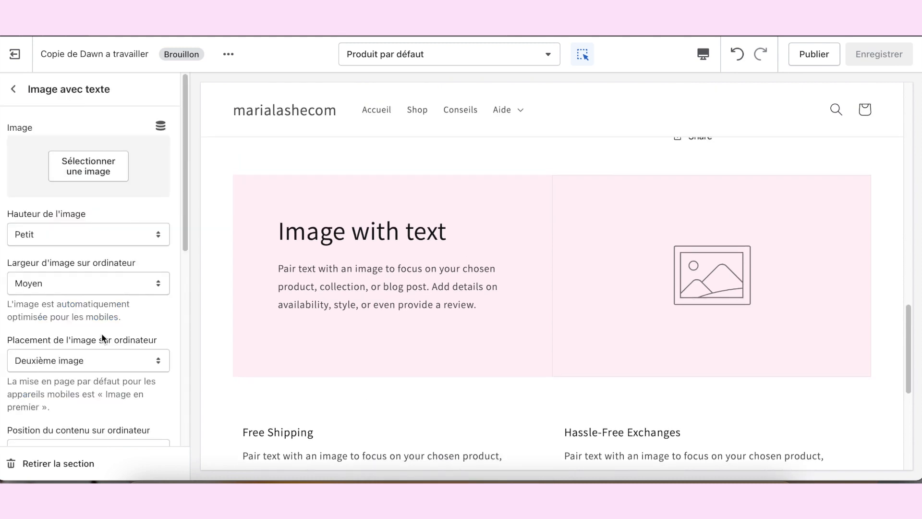
{"action": "left_click", "coordinate": [61, 466]}
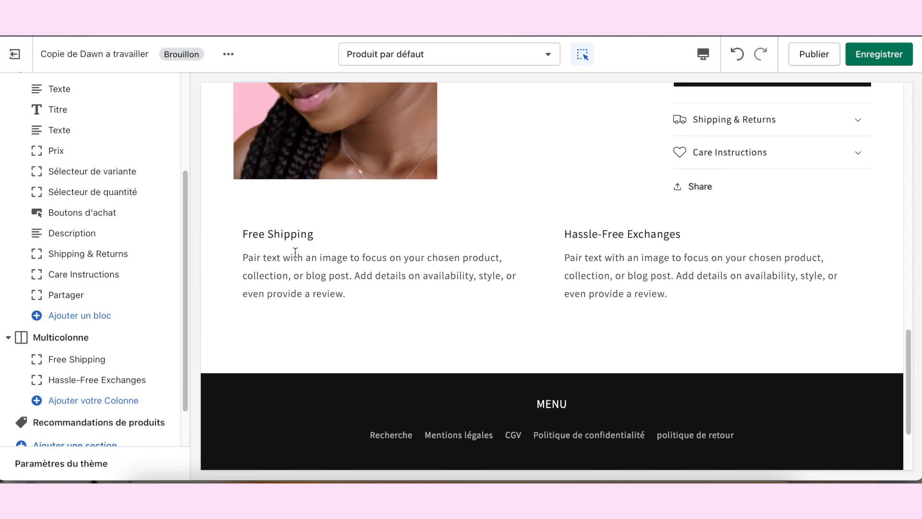
Step: Remove the « Multicolonne » section from the default product page template and save the theme
{"action": "double_click", "coordinate": [296, 253]}
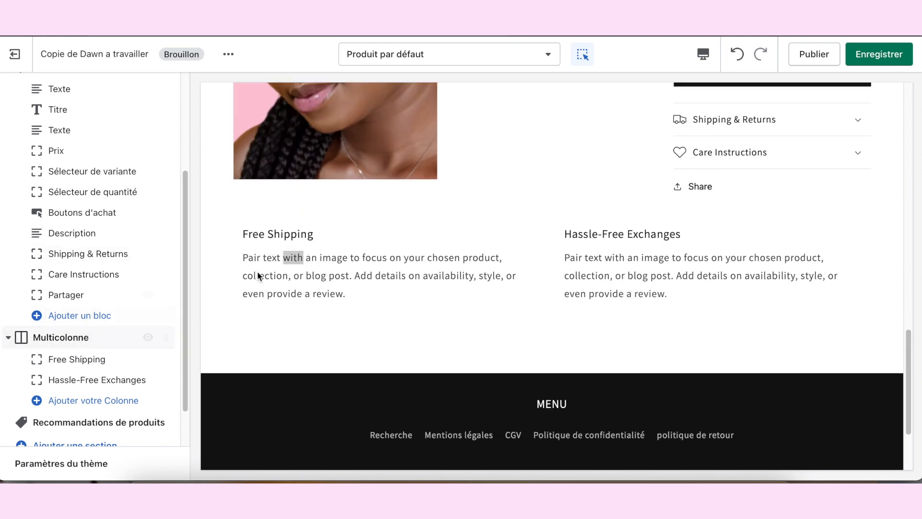
{"action": "left_click", "coordinate": [51, 336]}
{"action": "left_click", "coordinate": [54, 461]}
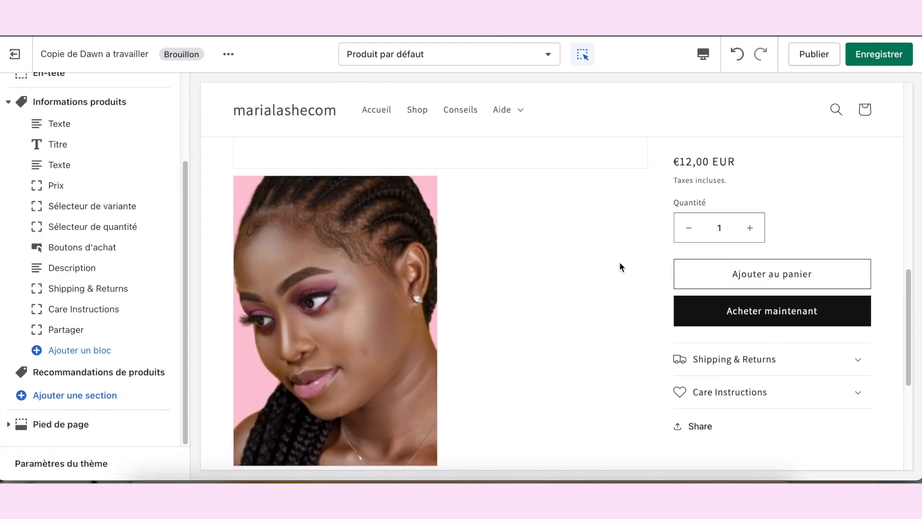
{"action": "key", "text": "ctrl+s"}
Step: Open the Annie product from the Shop collection in the preview and check its page layout down to the footer
{"action": "left_click", "coordinate": [412, 138]}
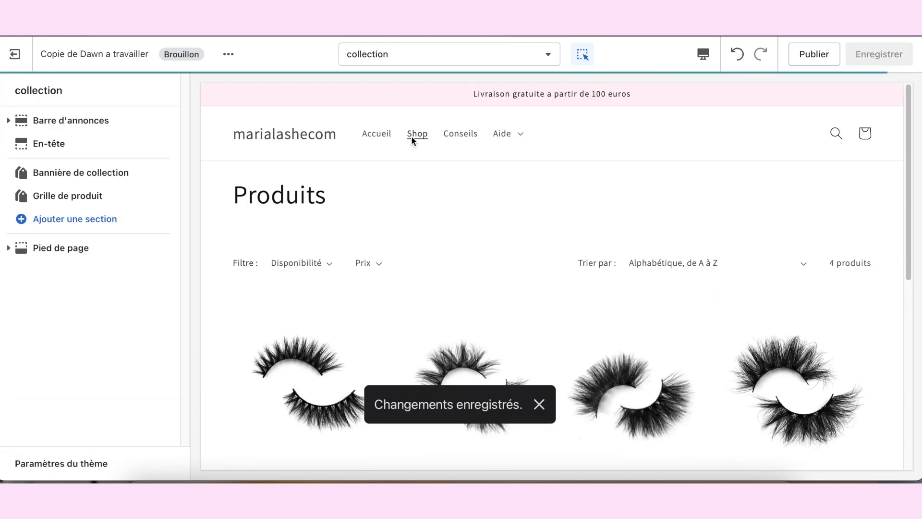
{"action": "scroll", "coordinate": [446, 230], "scroll_direction": "down", "scroll_amount": 4}
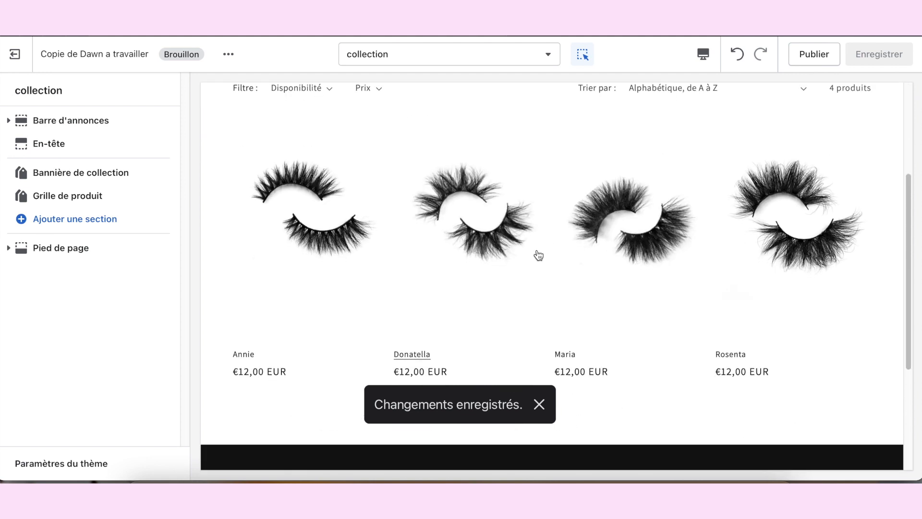
{"action": "scroll", "coordinate": [537, 256], "scroll_direction": "up", "scroll_amount": 1}
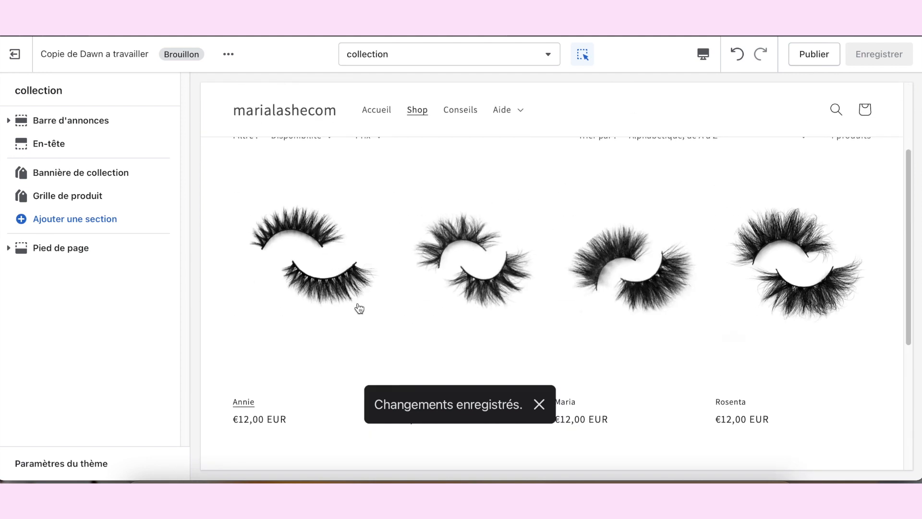
{"action": "left_click", "coordinate": [313, 273]}
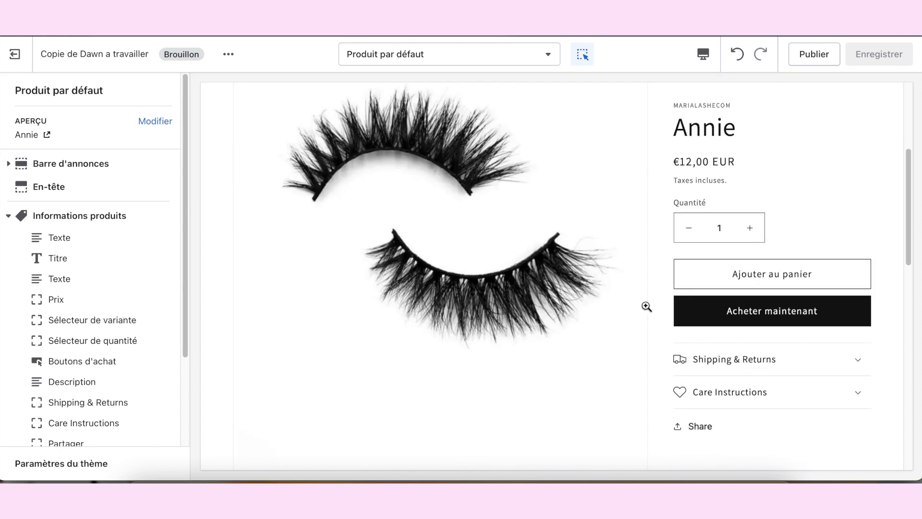
{"action": "scroll", "coordinate": [646, 306], "scroll_direction": "down", "scroll_amount": 7}
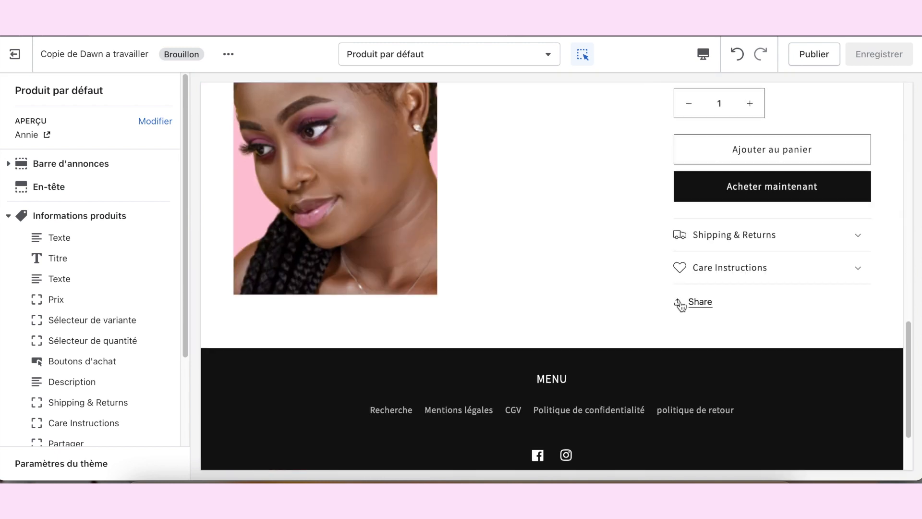
{"action": "scroll", "coordinate": [263, 138], "scroll_direction": "up", "scroll_amount": 10}
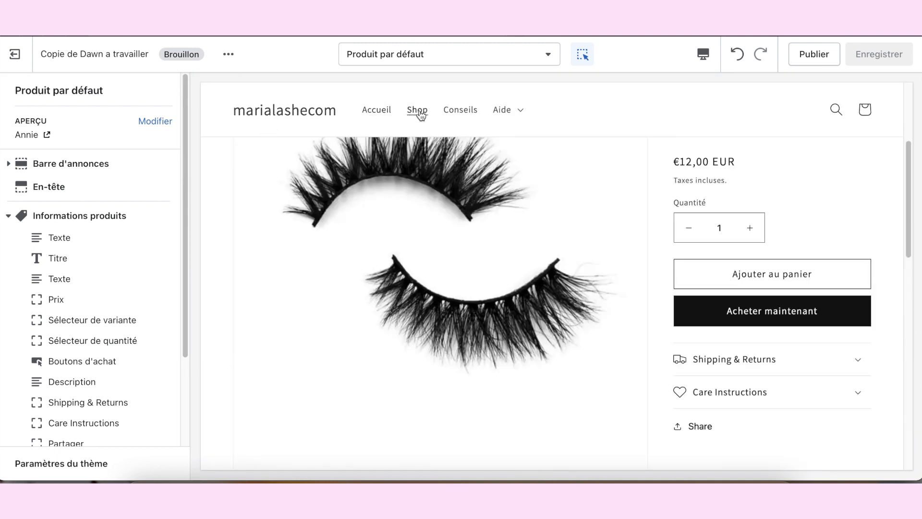
Step: Return to the Shop collection in the preview, open the Donatella product and check its page layout
{"action": "left_click", "coordinate": [408, 124]}
{"action": "scroll", "coordinate": [475, 350], "scroll_direction": "down", "scroll_amount": 1}
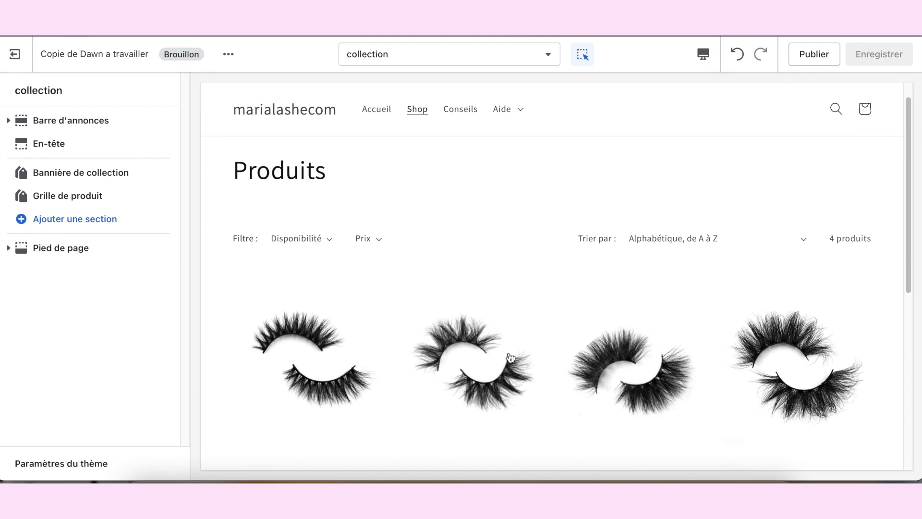
{"action": "left_click", "coordinate": [501, 339]}
{"action": "scroll", "coordinate": [499, 326], "scroll_direction": "down", "scroll_amount": 2}
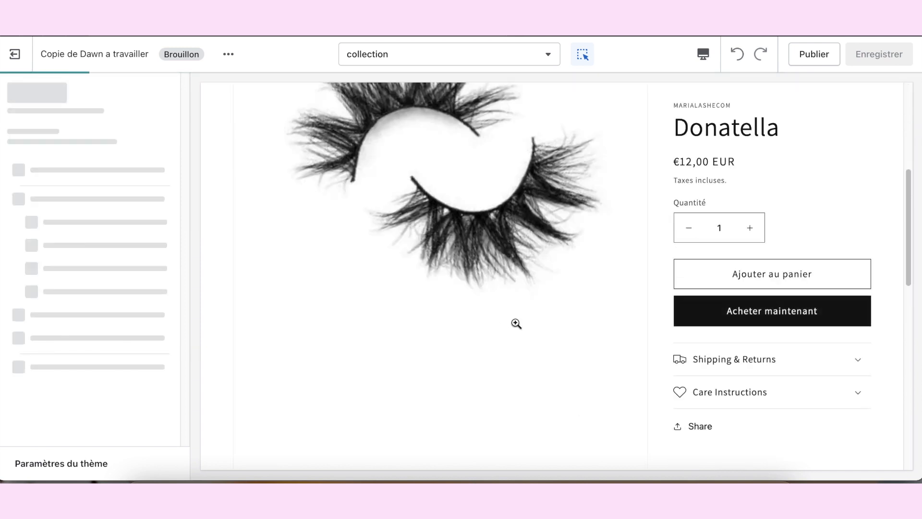
{"action": "scroll", "coordinate": [650, 345], "scroll_direction": "down", "scroll_amount": 1}
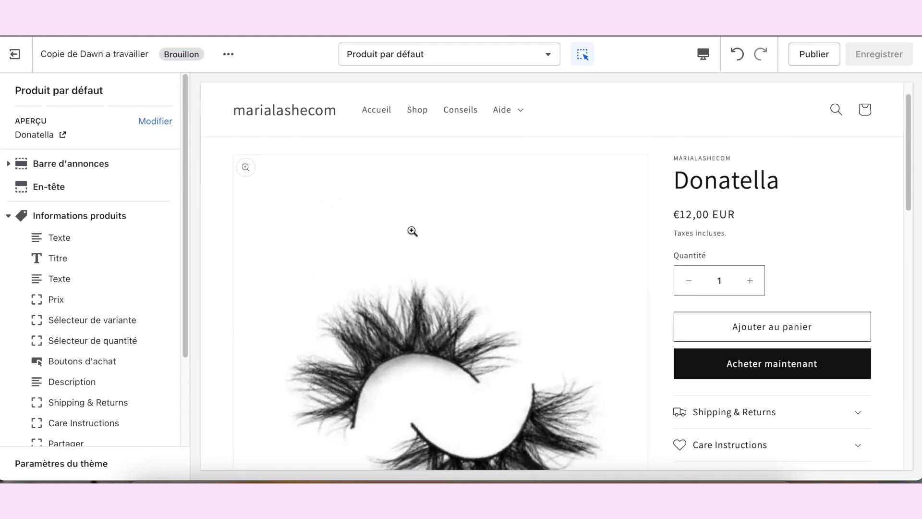
{"action": "scroll", "coordinate": [710, 259], "scroll_direction": "down", "scroll_amount": 2}
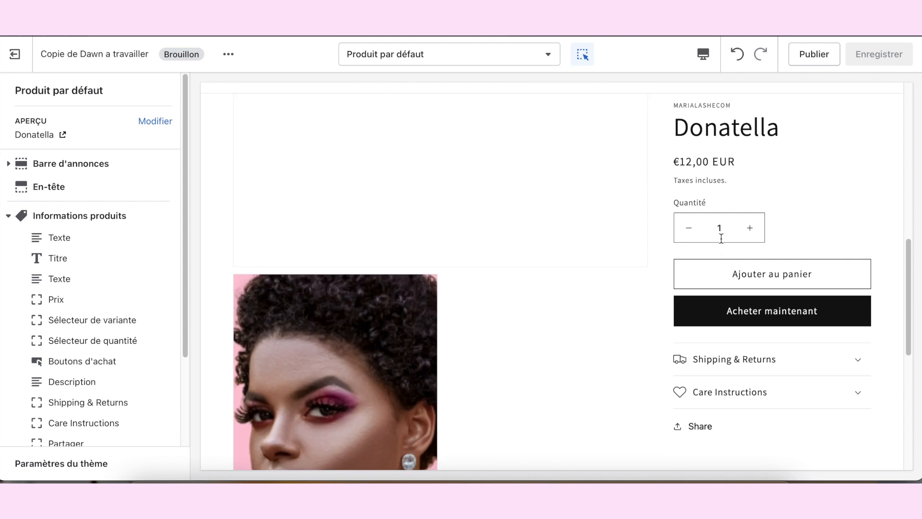
Step: Review the home page in the full-screen preview, from the banner through the collections, products and stars sections to the newsletter
{"action": "scroll", "coordinate": [710, 245], "scroll_direction": "up", "scroll_amount": 2}
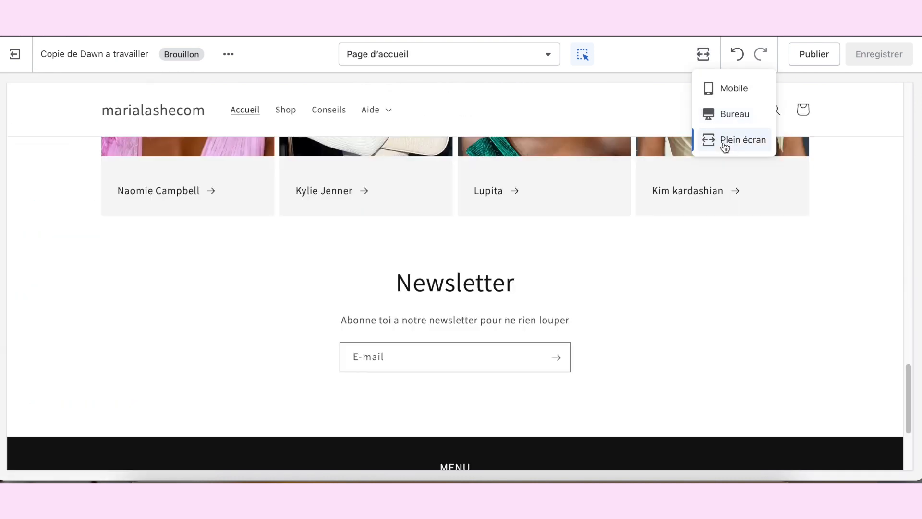
{"action": "scroll", "coordinate": [815, 303], "scroll_direction": "up", "scroll_amount": 20}
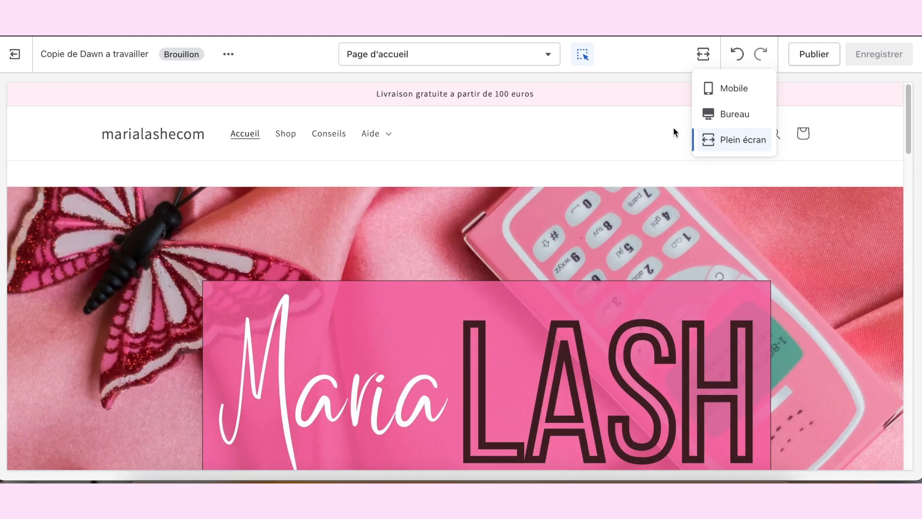
{"action": "left_click", "coordinate": [673, 126]}
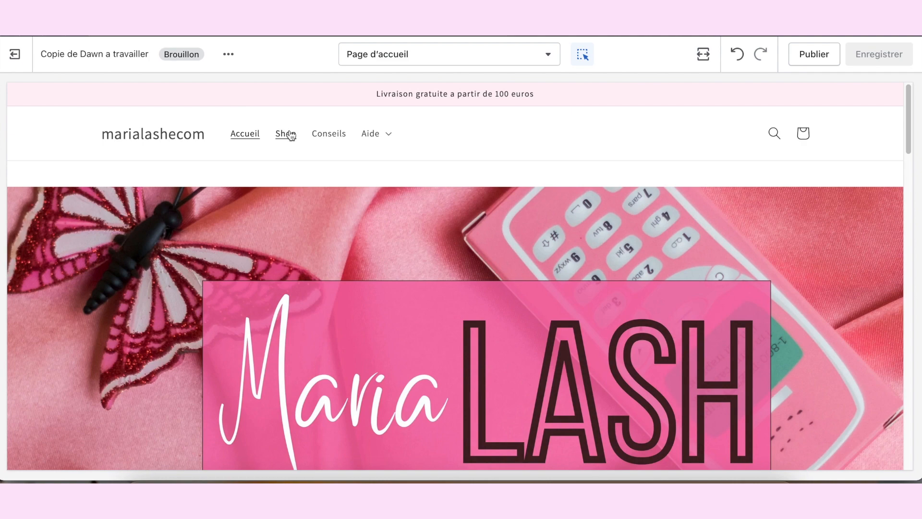
{"action": "scroll", "coordinate": [428, 205], "scroll_direction": "down", "scroll_amount": 5}
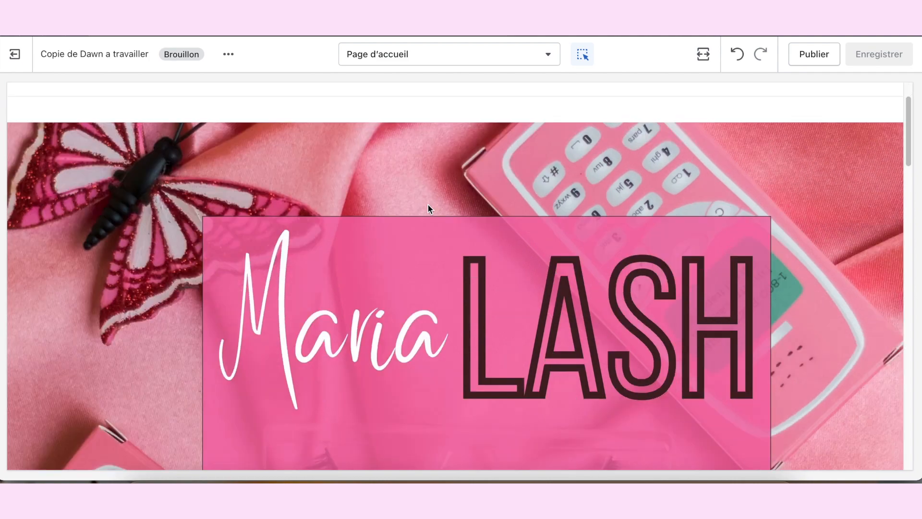
{"action": "scroll", "coordinate": [595, 260], "scroll_direction": "up", "scroll_amount": 3}
{"action": "scroll", "coordinate": [576, 301], "scroll_direction": "up", "scroll_amount": 2}
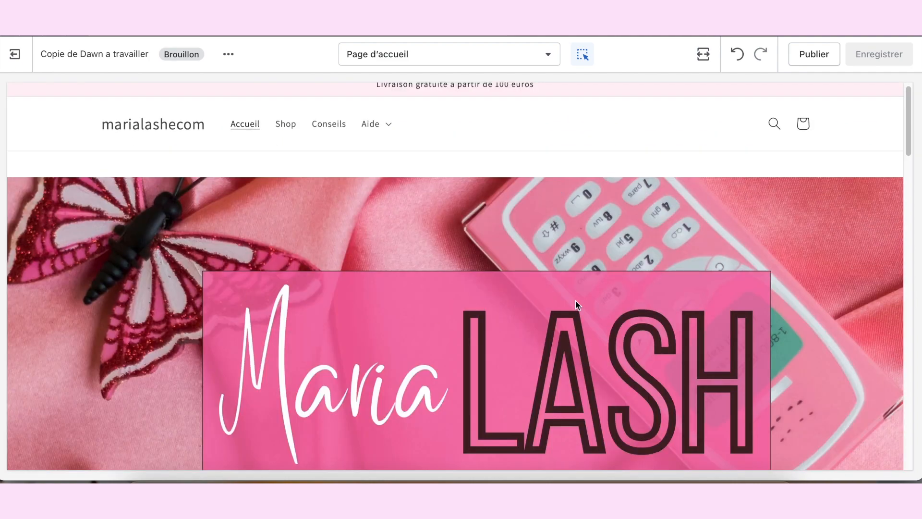
{"action": "scroll", "coordinate": [557, 390], "scroll_direction": "down", "scroll_amount": 4}
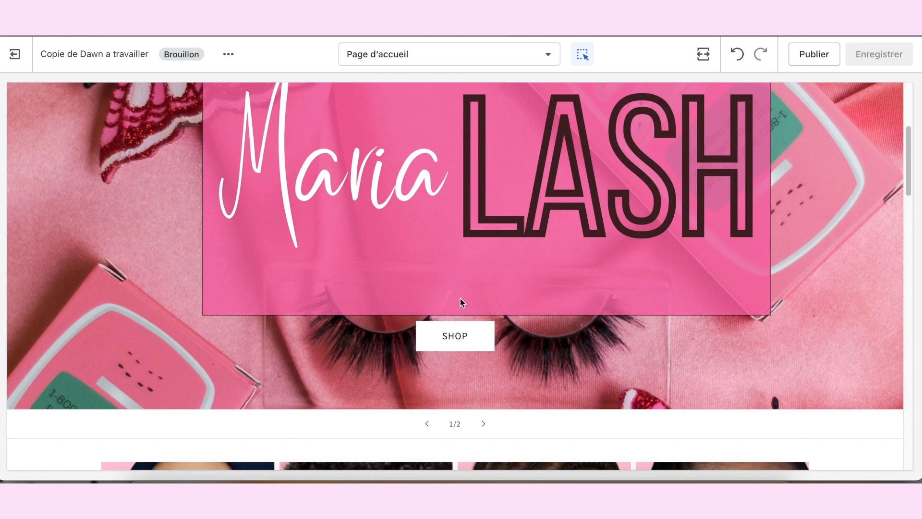
{"action": "scroll", "coordinate": [475, 344], "scroll_direction": "down", "scroll_amount": 2}
{"action": "scroll", "coordinate": [472, 347], "scroll_direction": "down", "scroll_amount": 5}
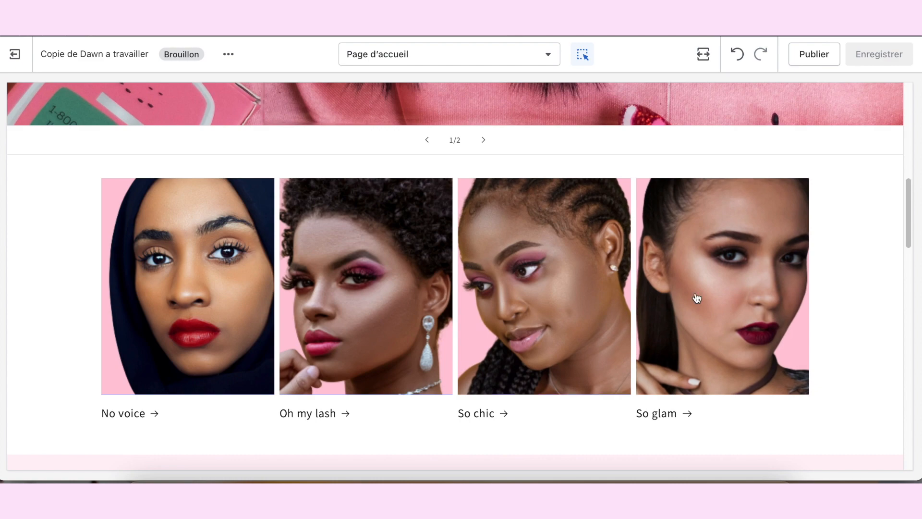
{"action": "scroll", "coordinate": [453, 302], "scroll_direction": "down", "scroll_amount": 5}
{"action": "scroll", "coordinate": [454, 304], "scroll_direction": "down", "scroll_amount": 2}
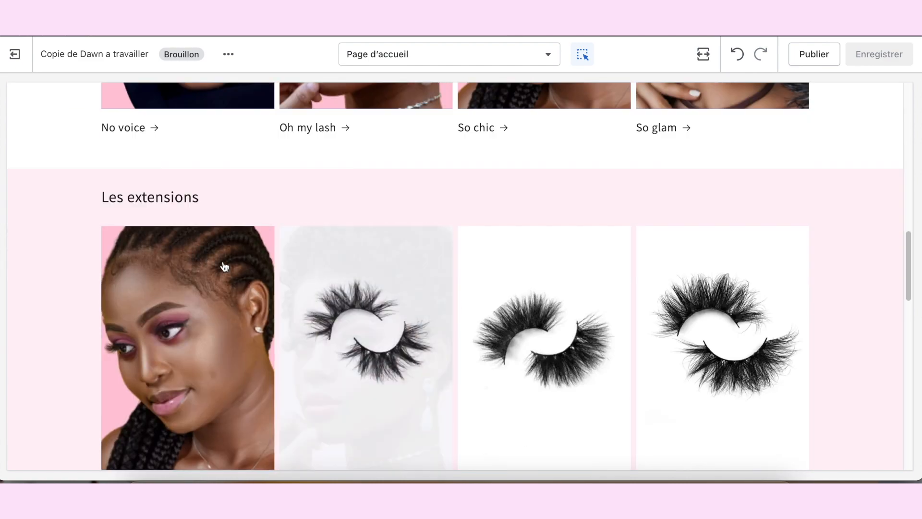
{"action": "scroll", "coordinate": [634, 317], "scroll_direction": "down", "scroll_amount": 2}
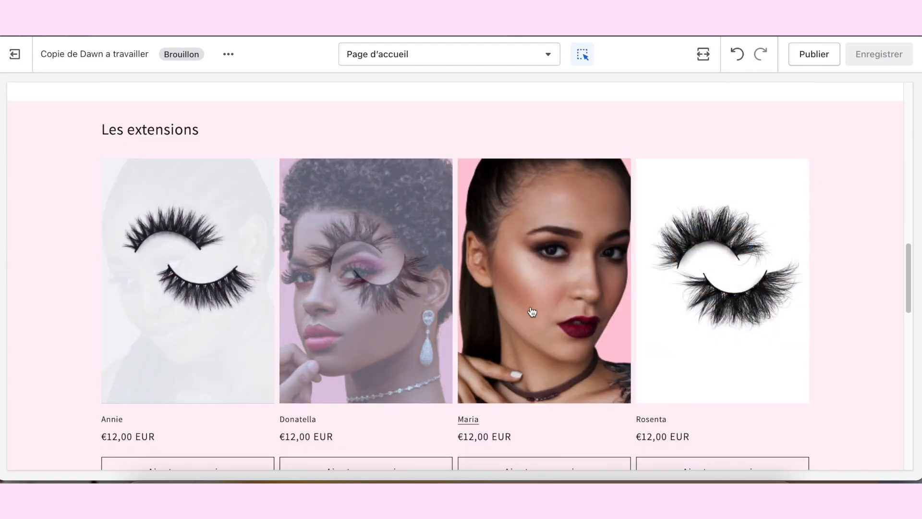
{"action": "scroll", "coordinate": [241, 336], "scroll_direction": "down", "scroll_amount": 2}
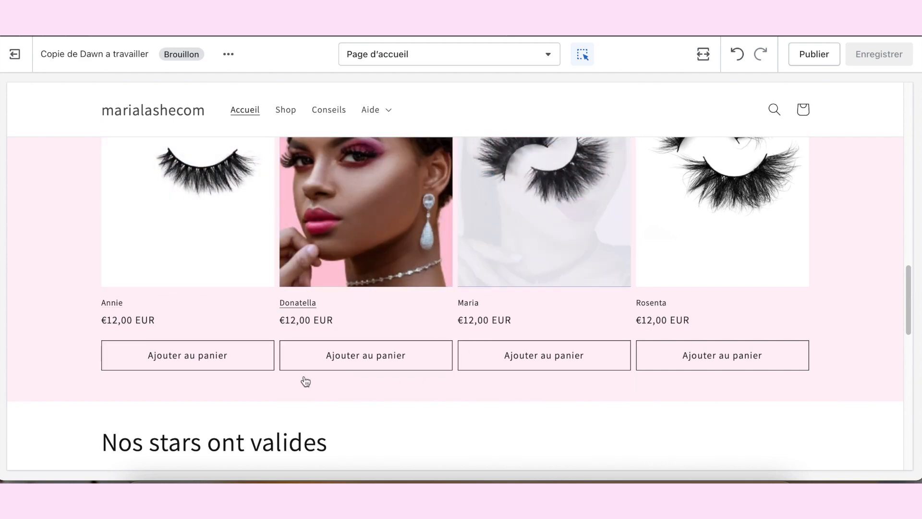
{"action": "scroll", "coordinate": [237, 174], "scroll_direction": "down", "scroll_amount": 5}
{"action": "scroll", "coordinate": [237, 174], "scroll_direction": "down", "scroll_amount": 2}
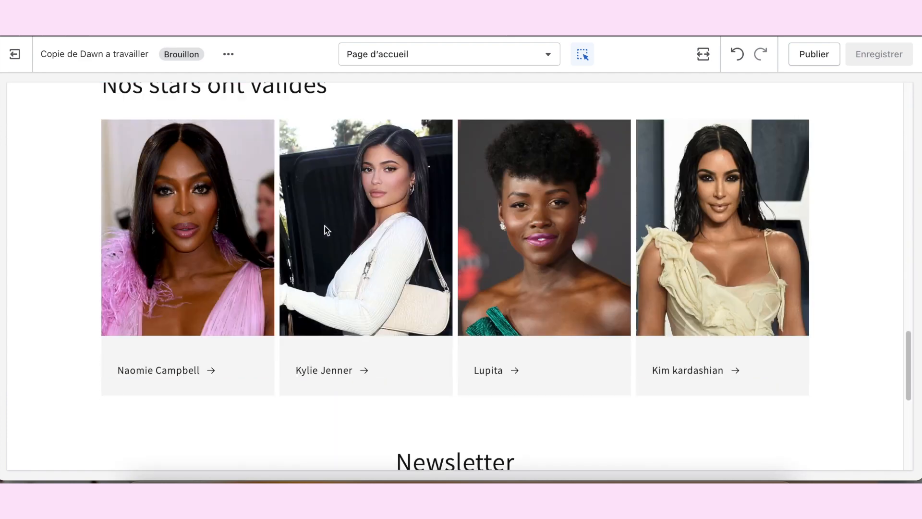
{"action": "scroll", "coordinate": [325, 231], "scroll_direction": "up", "scroll_amount": 3}
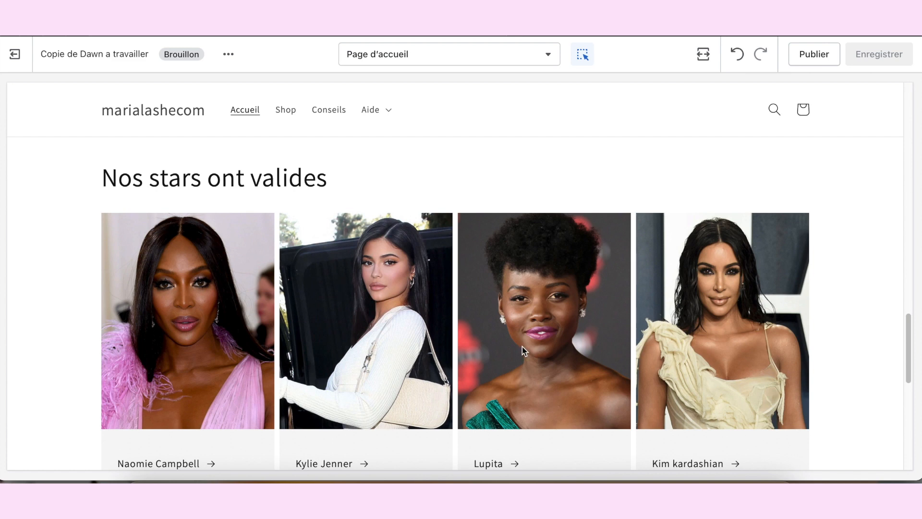
{"action": "scroll", "coordinate": [523, 346], "scroll_direction": "down", "scroll_amount": 5}
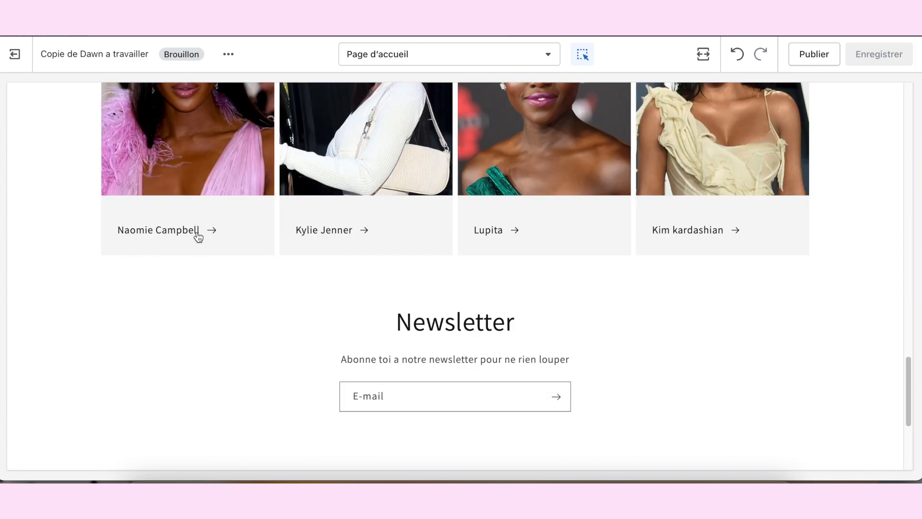
Step: Test the « Naomie Campbell » card link to its product page and go back to the home page preview
{"action": "left_click", "coordinate": [198, 237]}
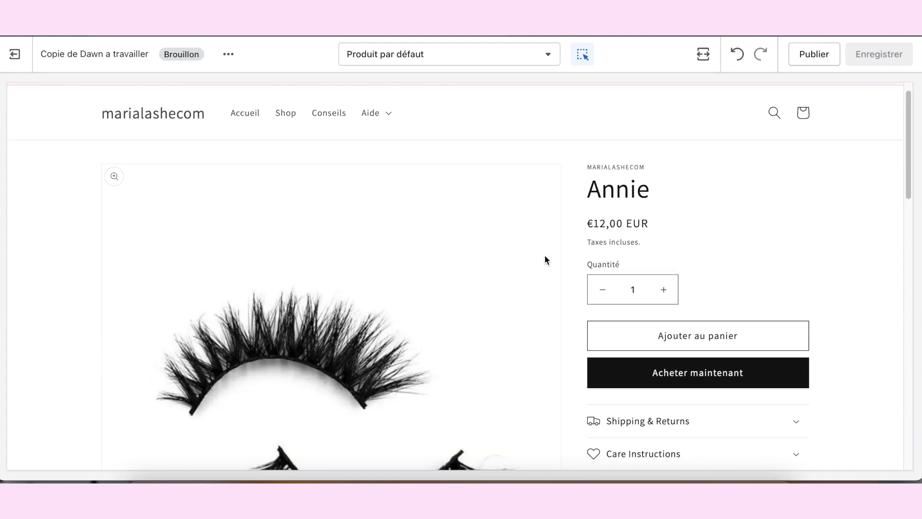
{"action": "scroll", "coordinate": [601, 276], "scroll_direction": "down", "scroll_amount": 20}
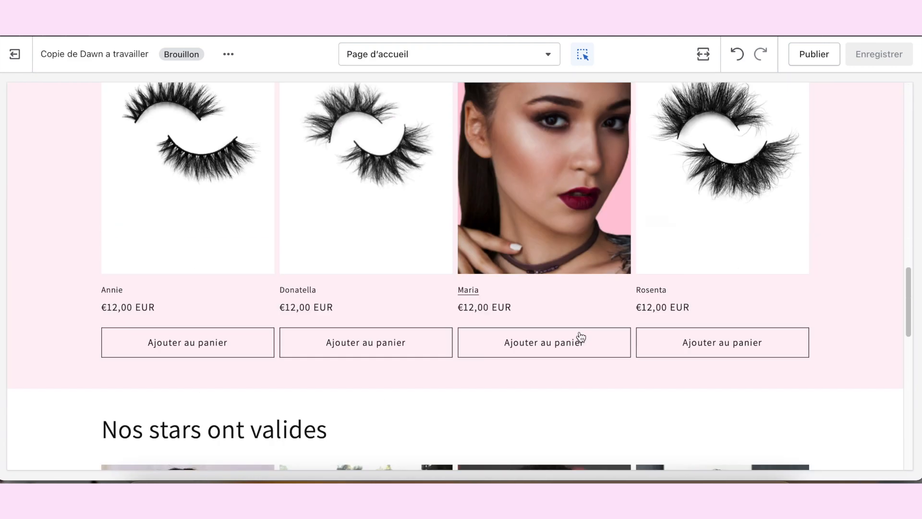
{"action": "scroll", "coordinate": [601, 311], "scroll_direction": "down", "scroll_amount": 8}
{"action": "scroll", "coordinate": [699, 364], "scroll_direction": "up", "scroll_amount": 20}
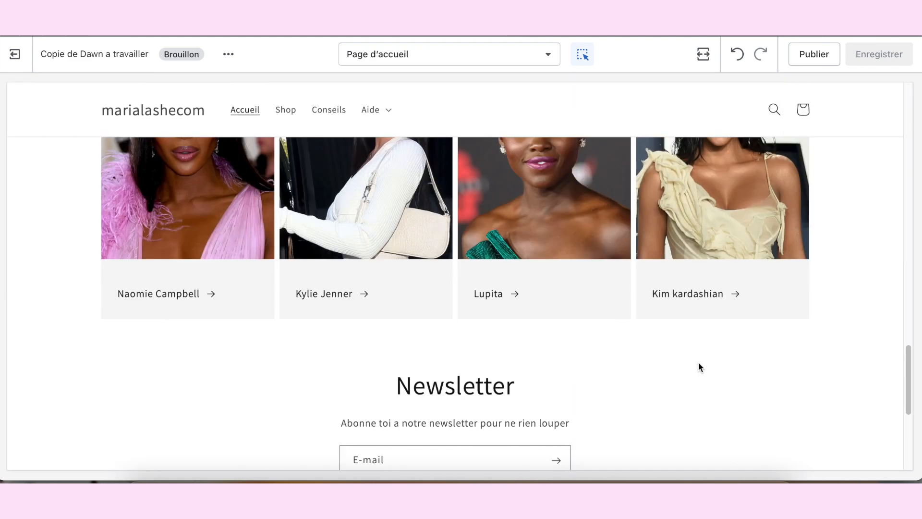
{"action": "scroll", "coordinate": [712, 364], "scroll_direction": "up", "scroll_amount": 1}
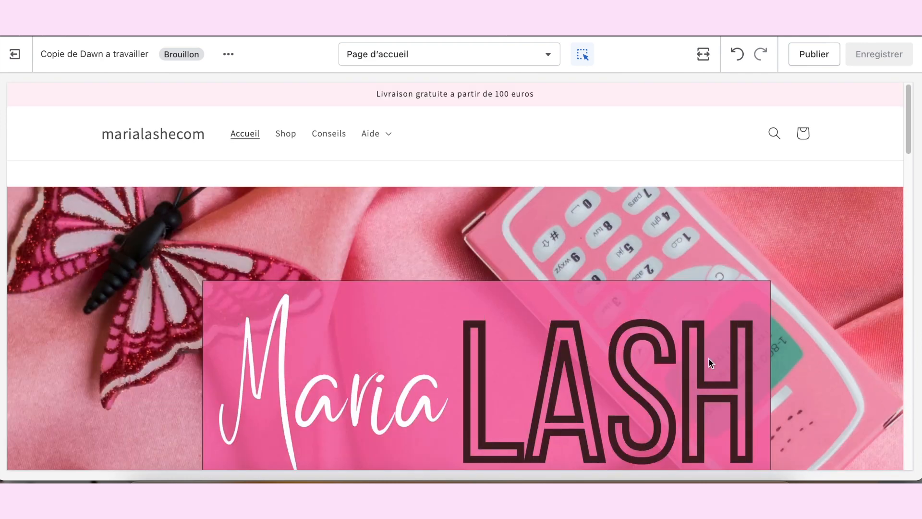
Step: Look over the finished home page once more, from the banner to the footer
{"action": "scroll", "coordinate": [710, 363], "scroll_direction": "down", "scroll_amount": 8}
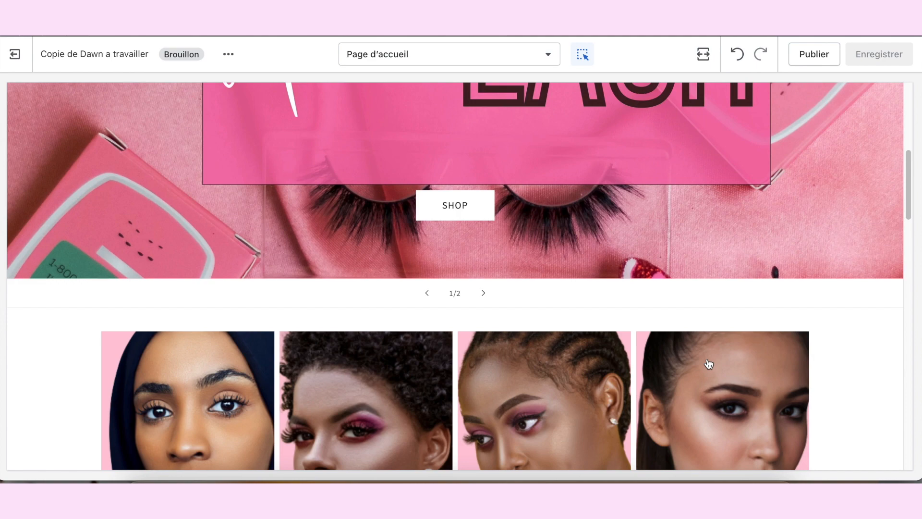
{"action": "scroll", "coordinate": [708, 364], "scroll_direction": "down", "scroll_amount": 5}
{"action": "scroll", "coordinate": [692, 365], "scroll_direction": "up", "scroll_amount": 10}
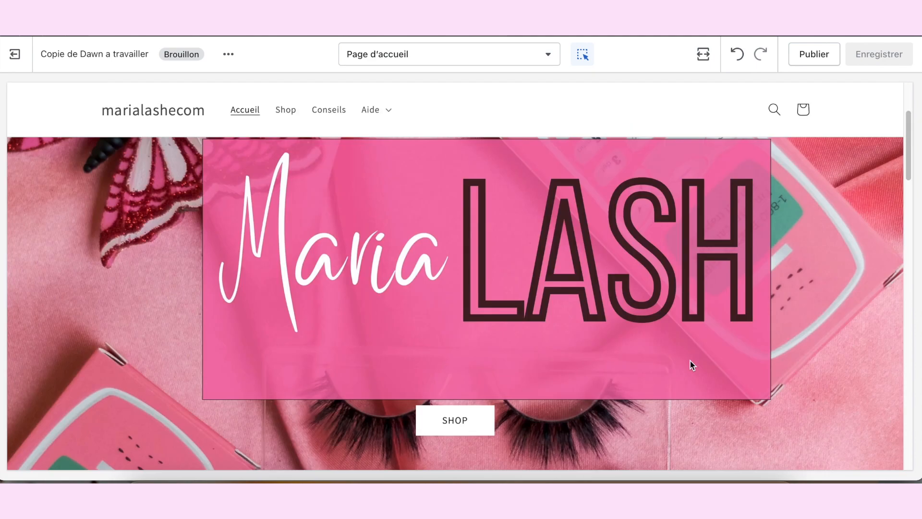
{"action": "scroll", "coordinate": [690, 361], "scroll_direction": "down", "scroll_amount": 10}
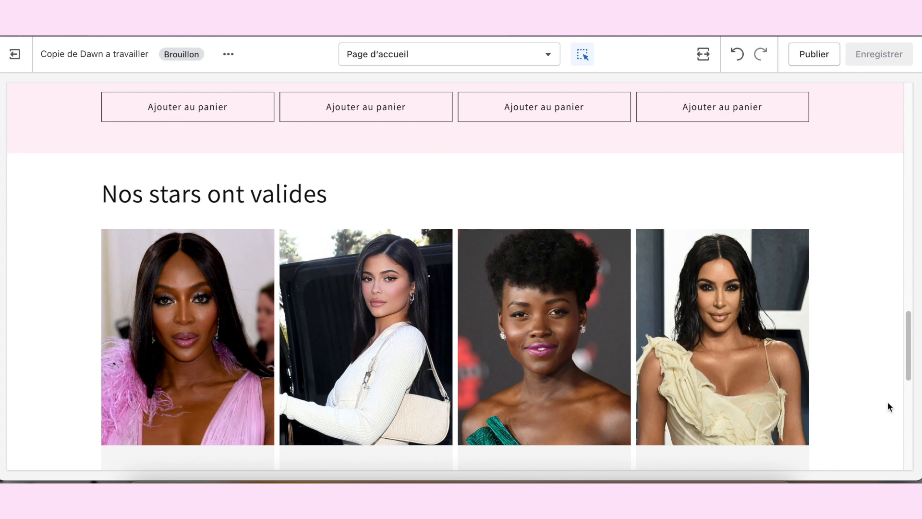
{"action": "scroll", "coordinate": [803, 214], "scroll_direction": "down", "scroll_amount": 10}
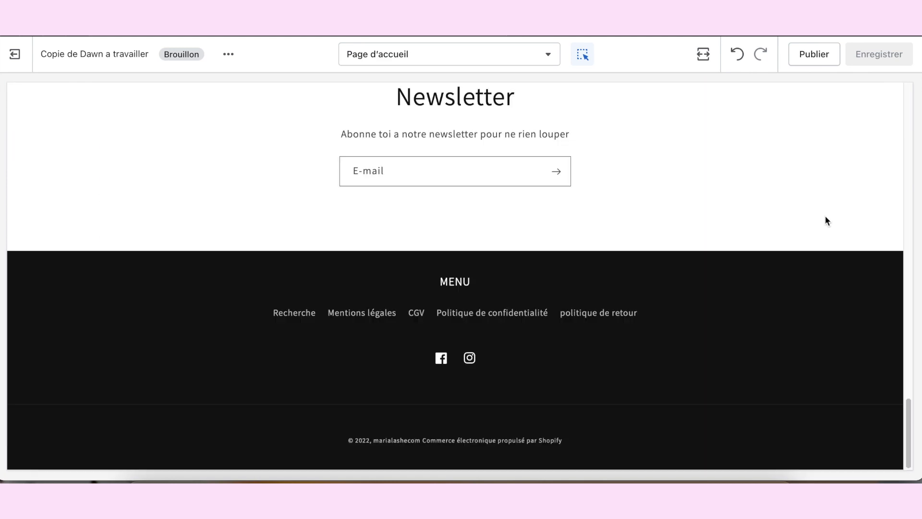